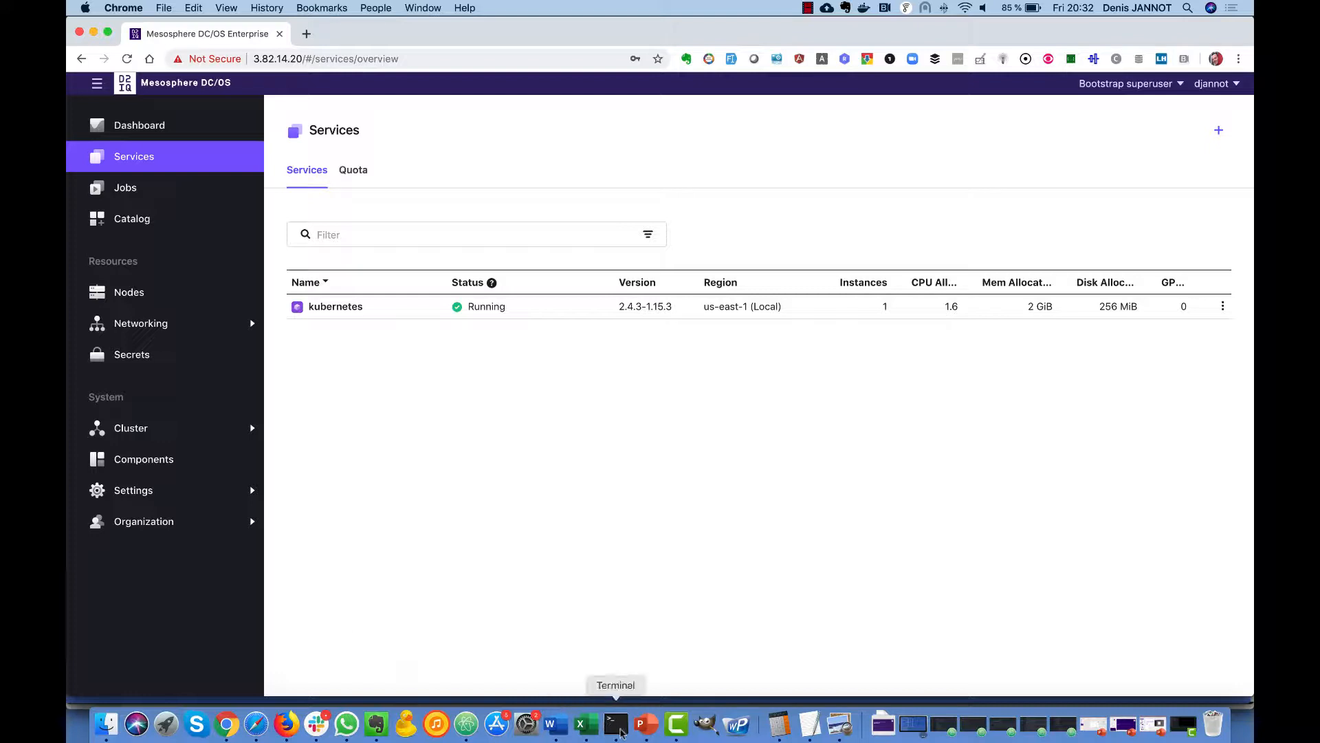
Switch to Terminal and create the Marathon group by running dcos marathon group add --id=${APPNAME}
click(616, 724)
text(dcos marathon group add --id=${APPNAME})
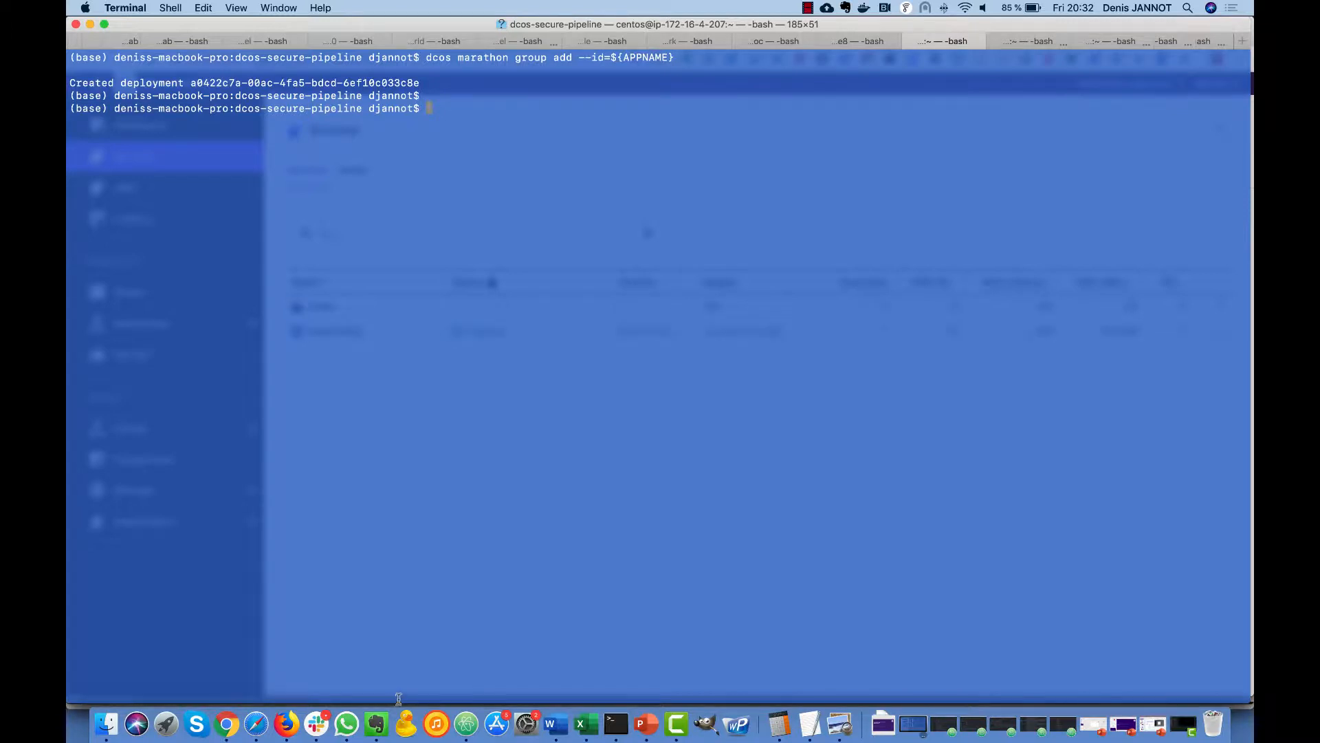
Switch to Chrome and check the new demo group's contents and the overall quota page, returning to the services list
click(226, 723)
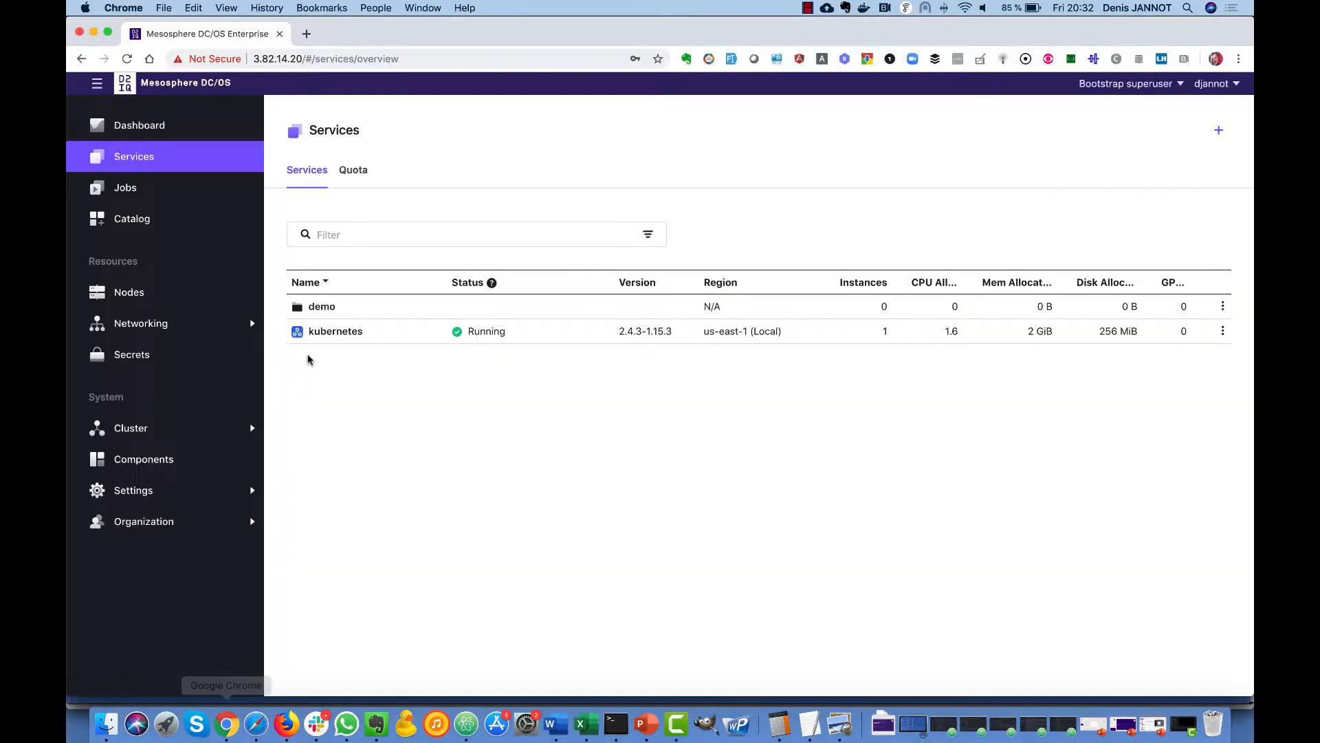
click(324, 306)
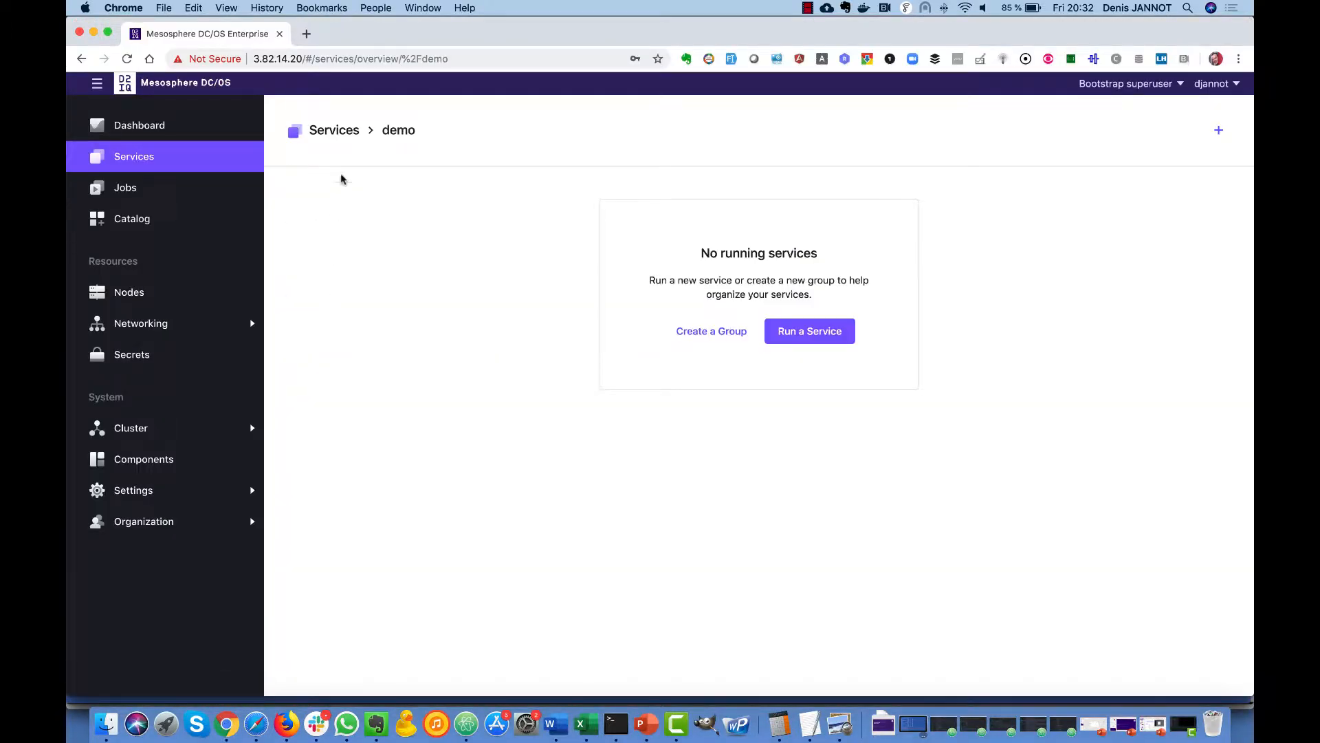
click(347, 132)
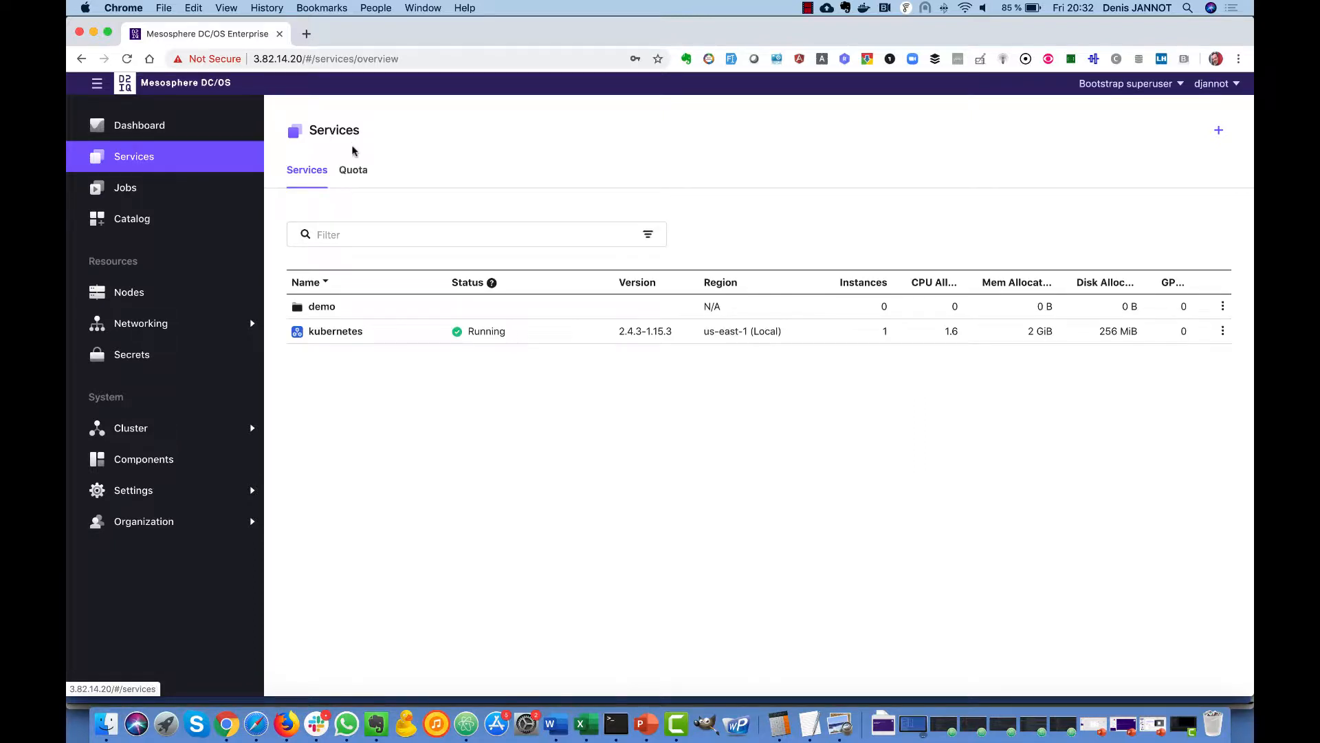
click(355, 171)
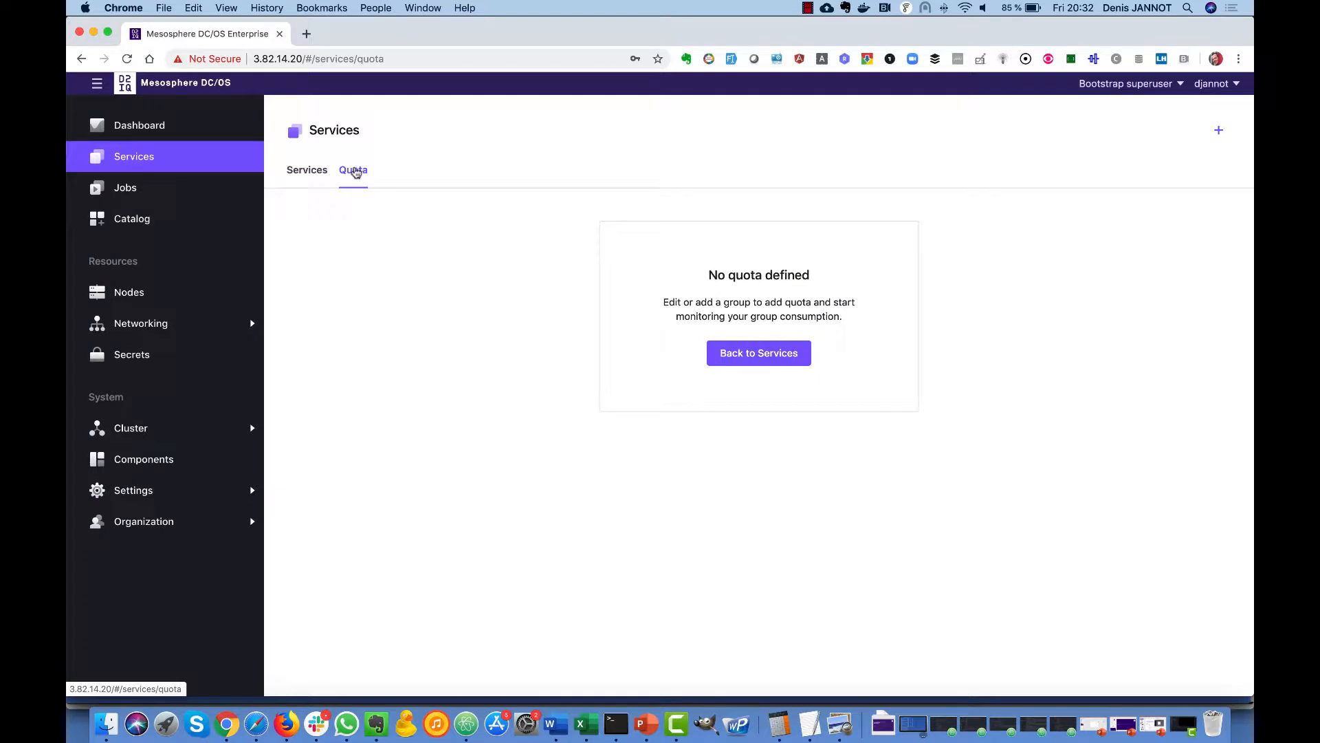
click(307, 171)
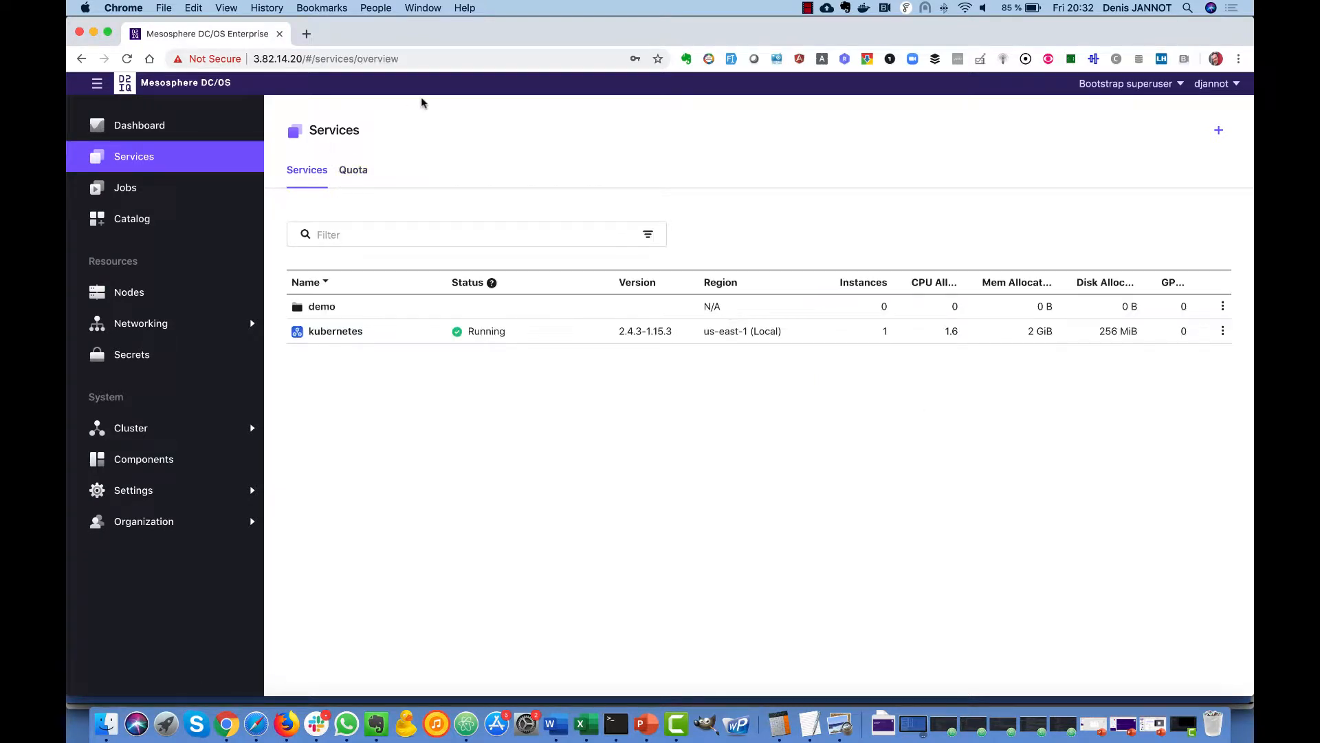
Switch to Terminal and enforce the group role by running dcos marathon group update ${APPNAME} enforceRole=true
key(super+Tab)
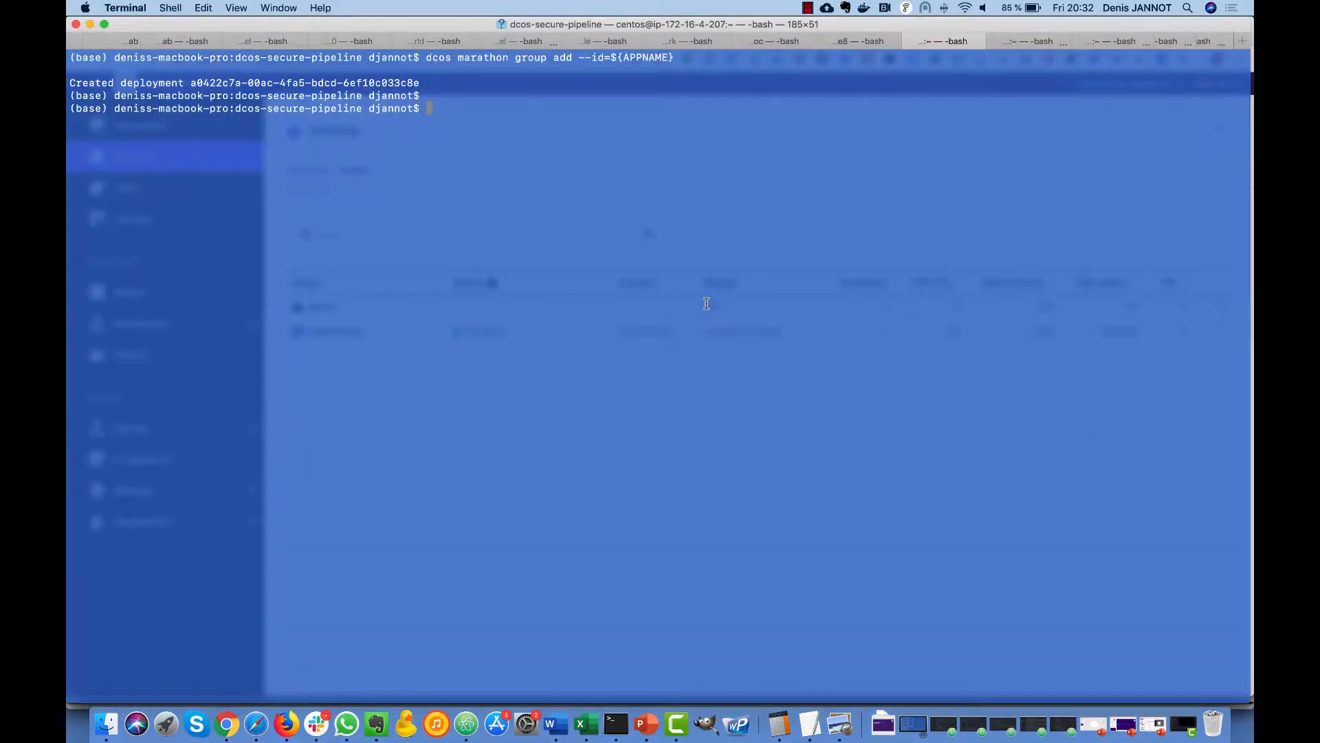
text(dcos marathon group update ${APPNAME} enforceRole=true)
key(Return)
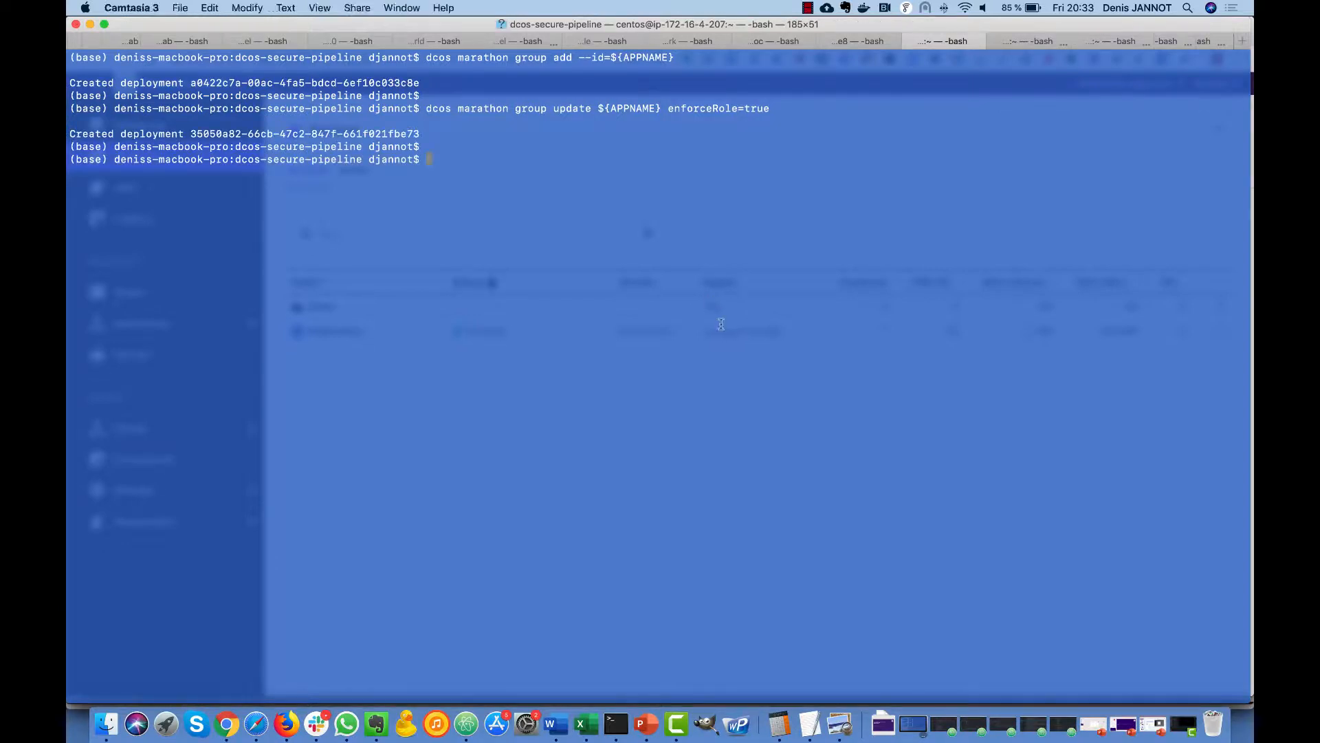
Create the group's quota by running dcos quota create ${APPNAME} --cpu 30 --mem 51200 --disk 102400
click(724, 323)
text(dcos quota create ${APPNAME} --cpu 30 --mem 51200 --disk 102400)
key(Return)
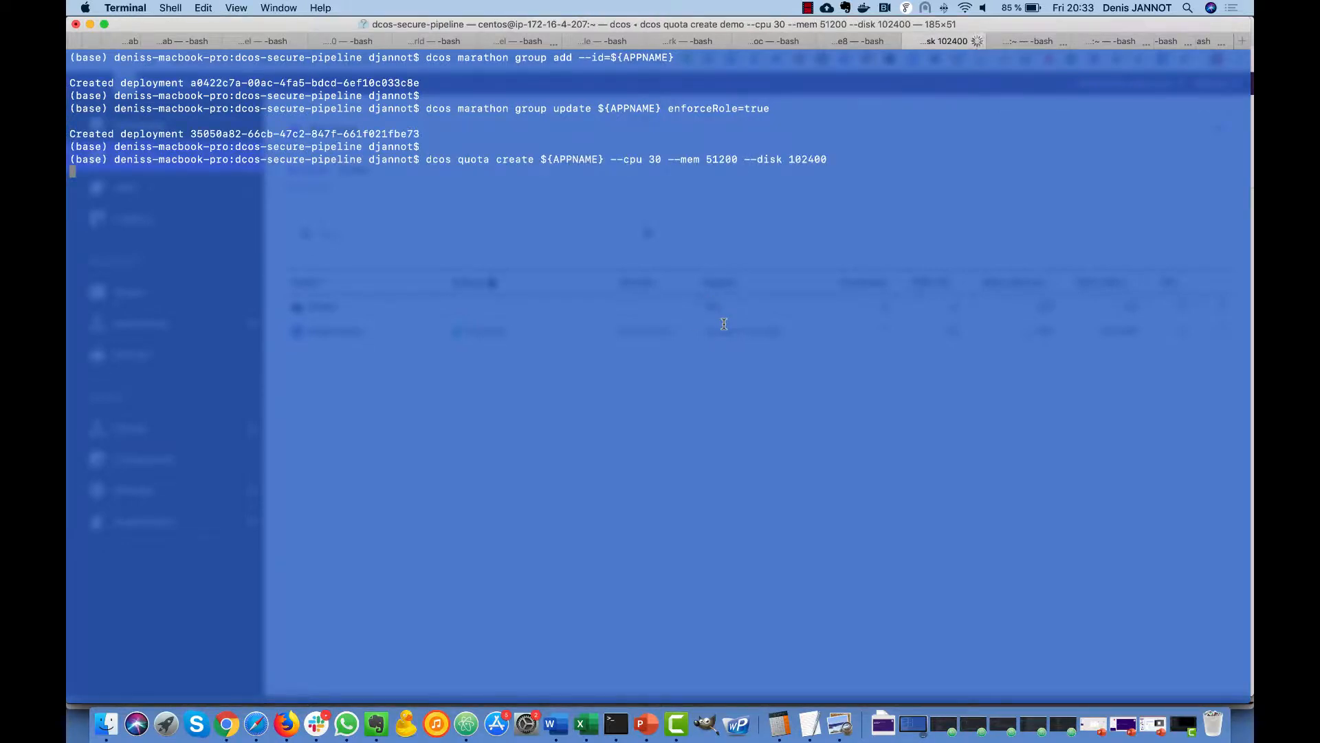
Switch to Chrome and review the demo group's CPU, memory and disk quota, returning to the services list
click(226, 723)
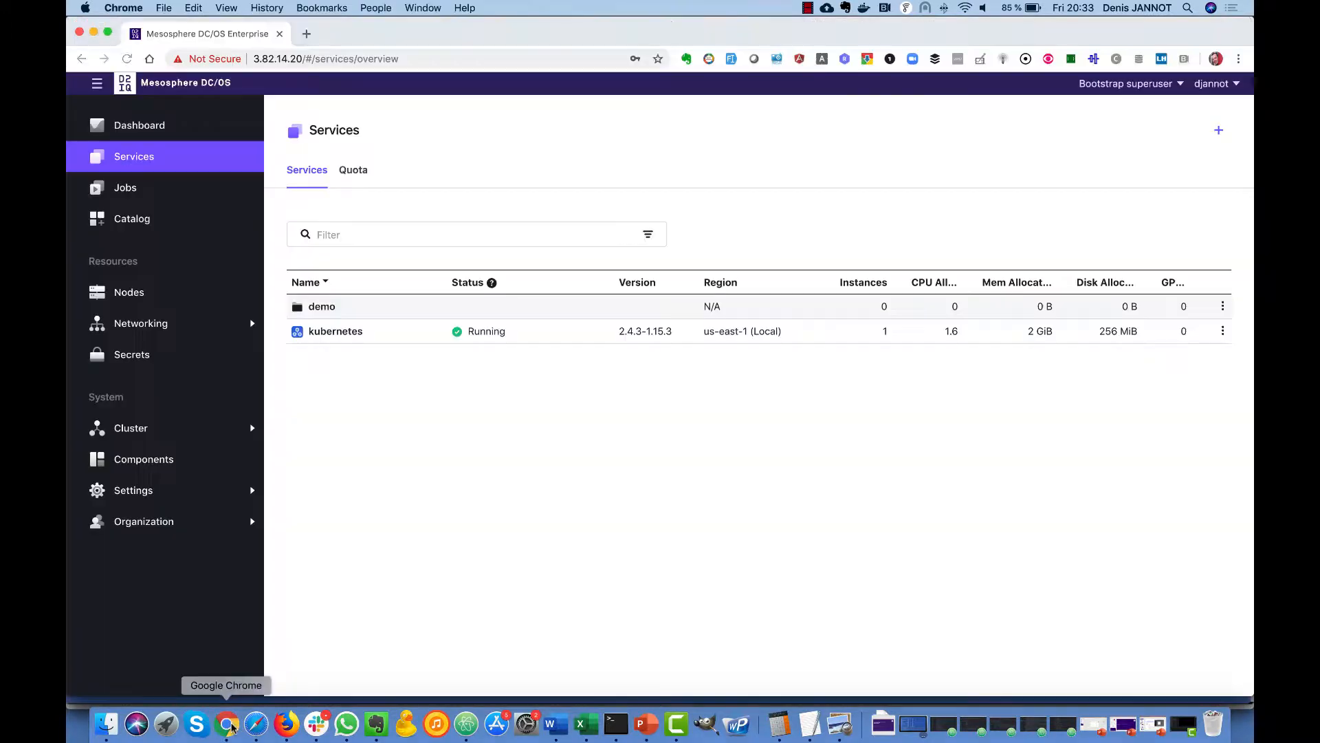
click(331, 308)
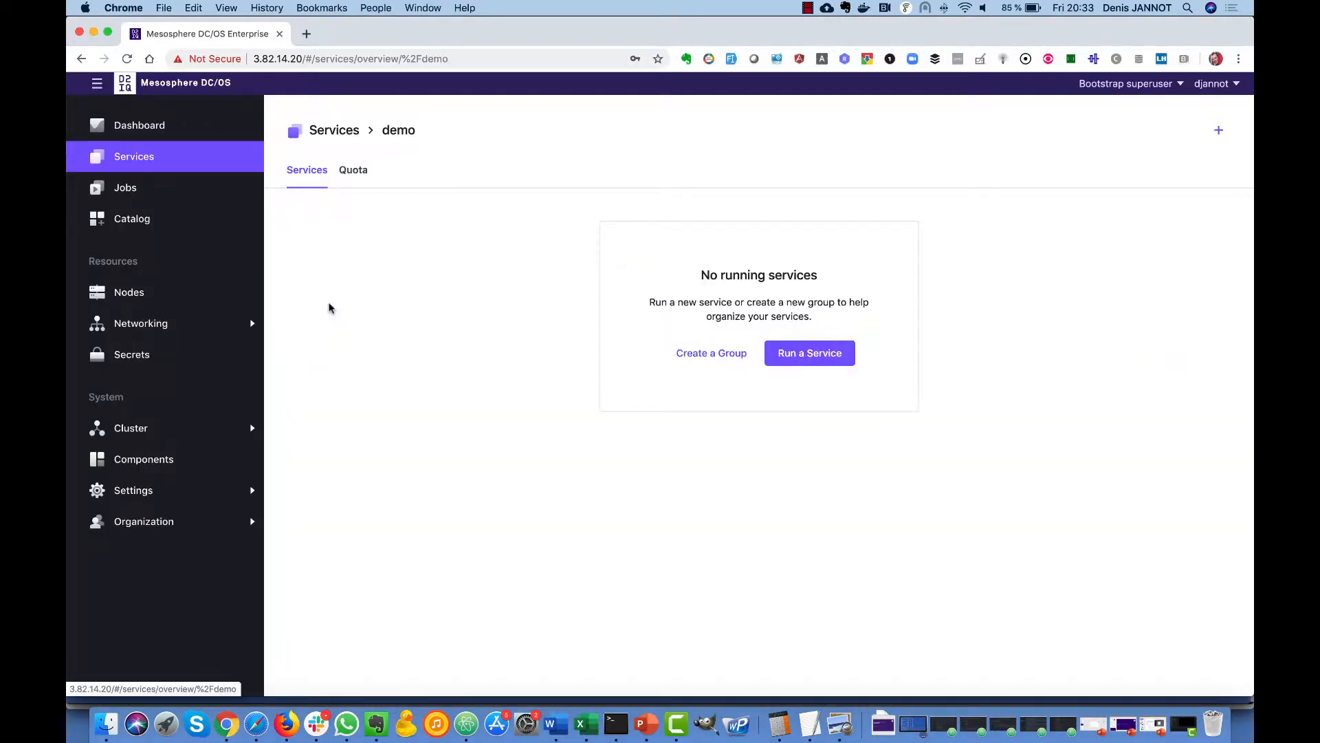
click(353, 170)
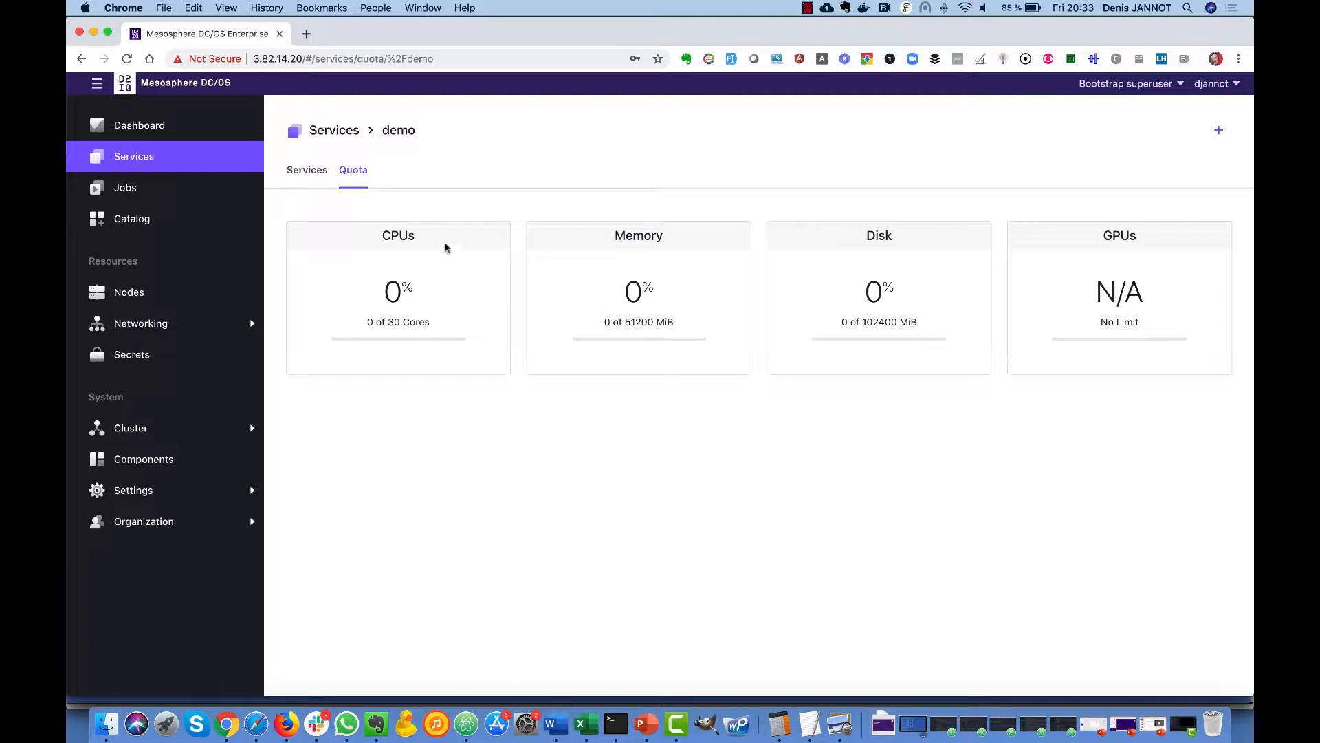
click(321, 135)
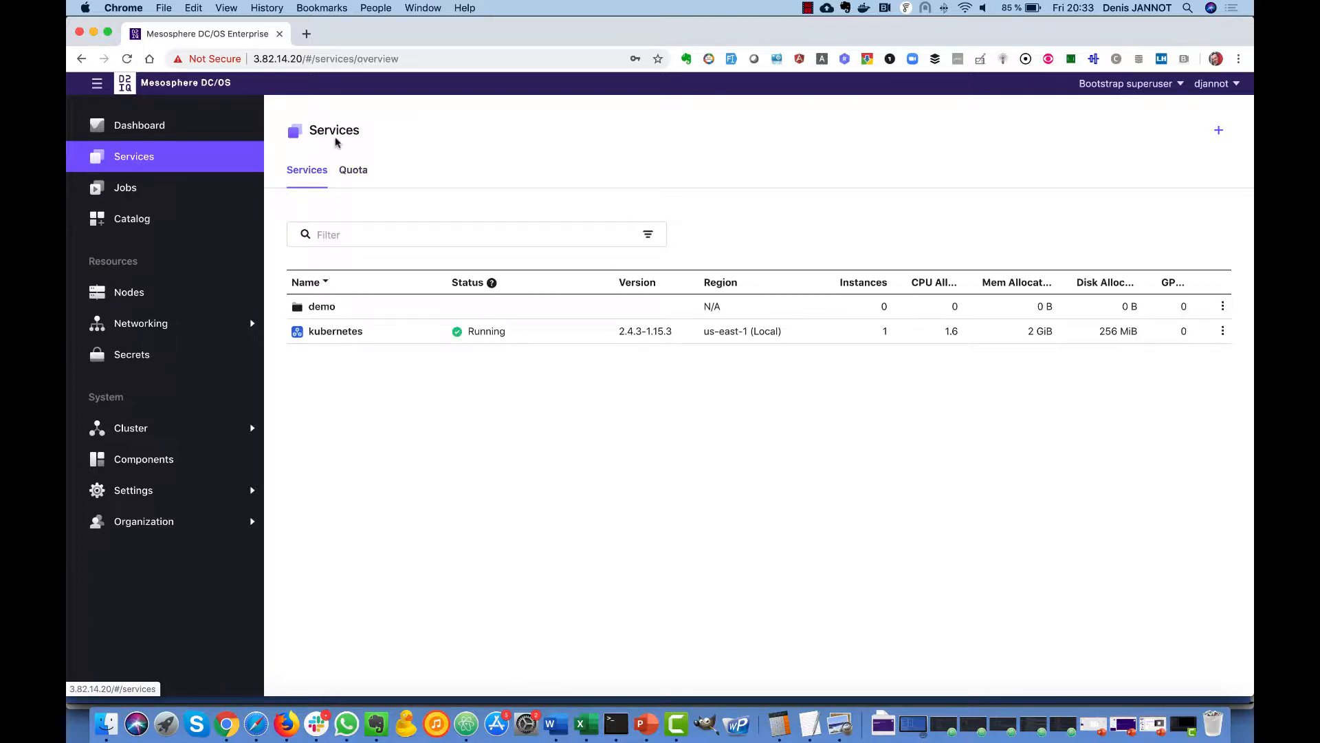
Switch to Terminal and deploy the first Kubernetes cluster by running ../core/deploy-kubernetes-cluster.sh ${APPNAME}/prod/k8s/cluster1
key(alt+super+2)
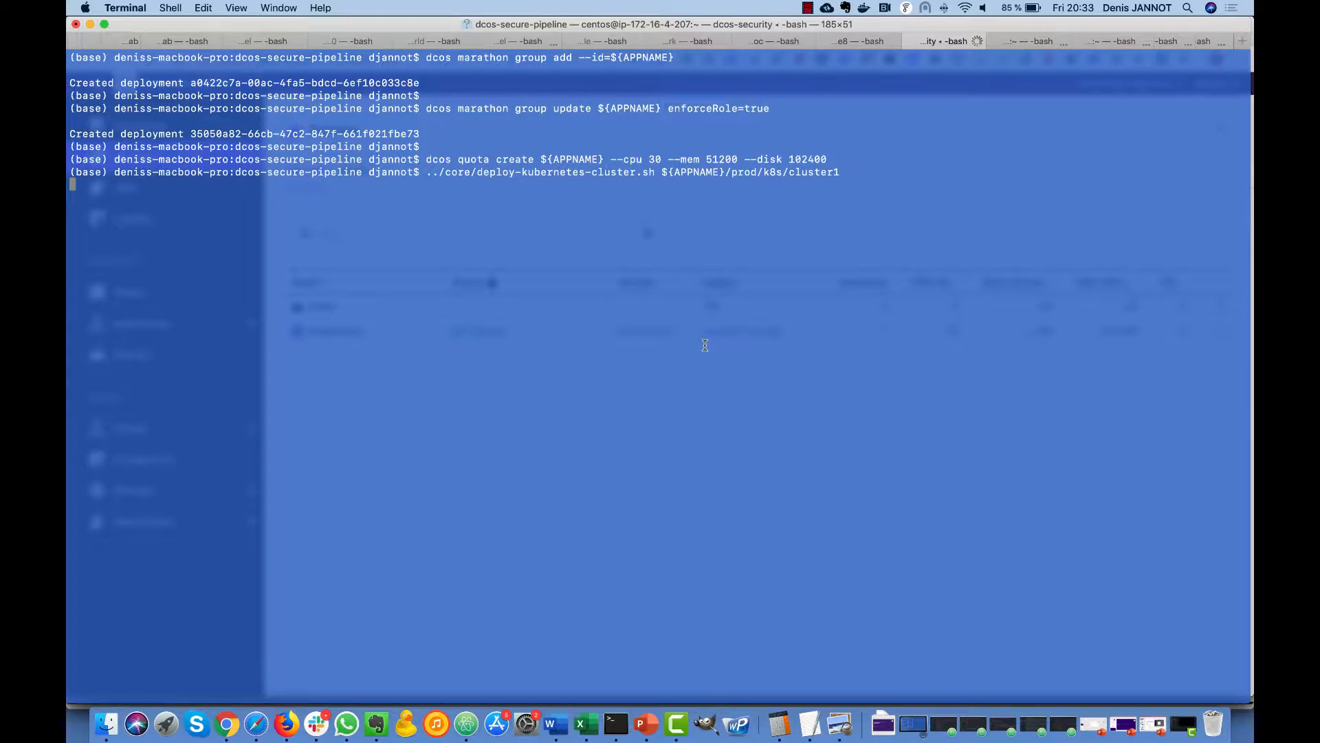
Switch to Chrome and check the demo group's quota consumption during the cluster1 deployment
click(227, 723)
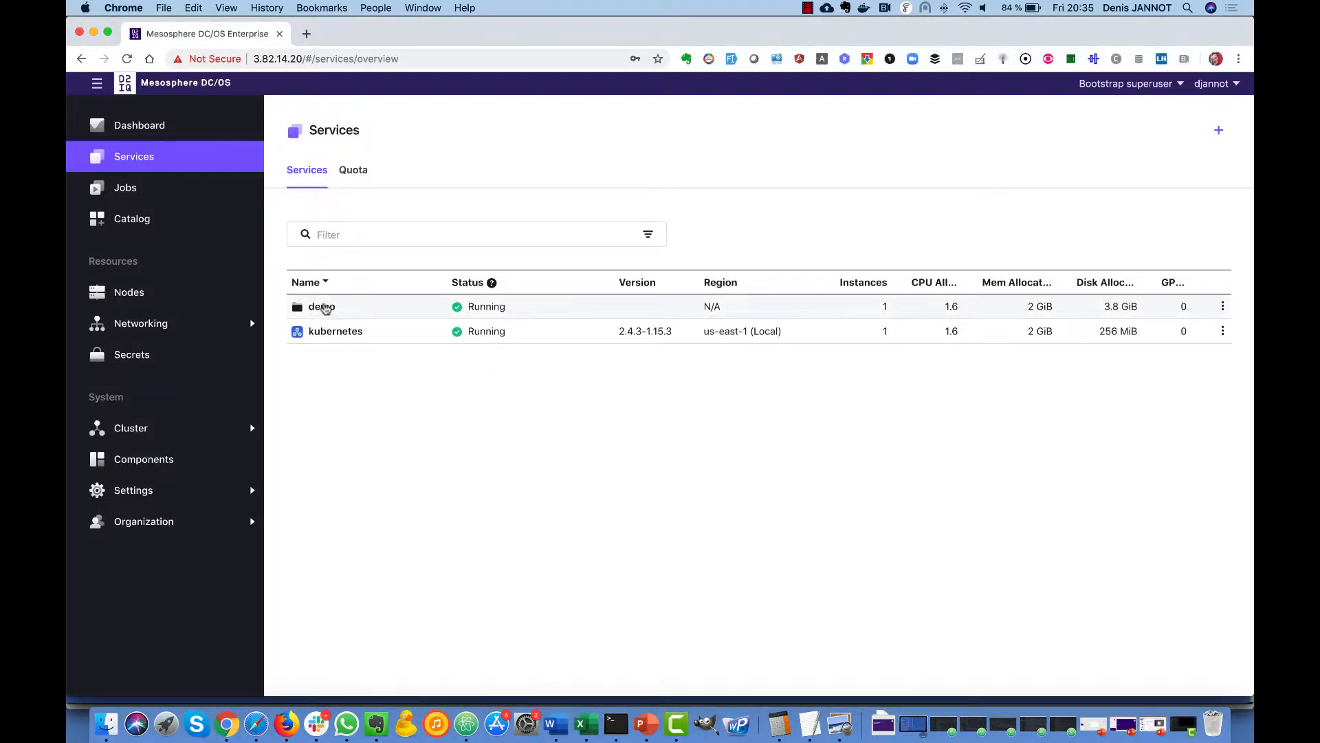
click(323, 306)
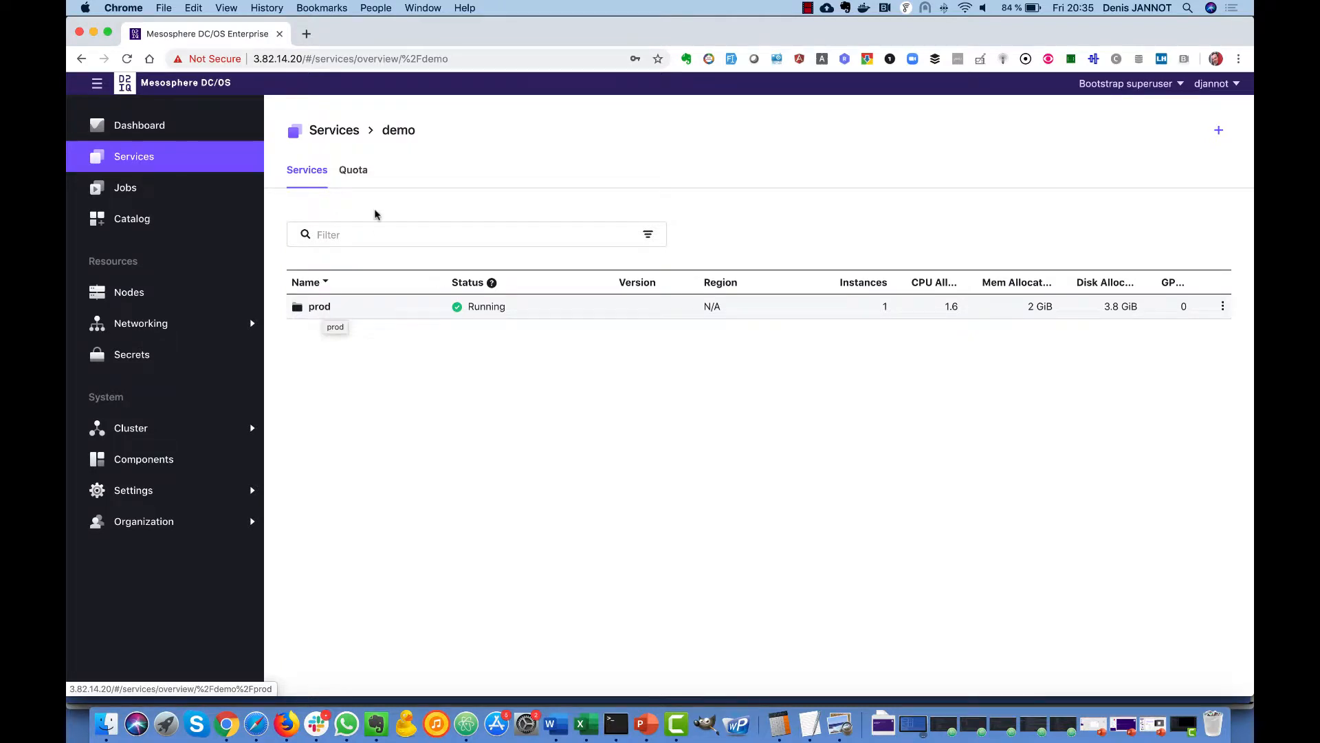
click(352, 179)
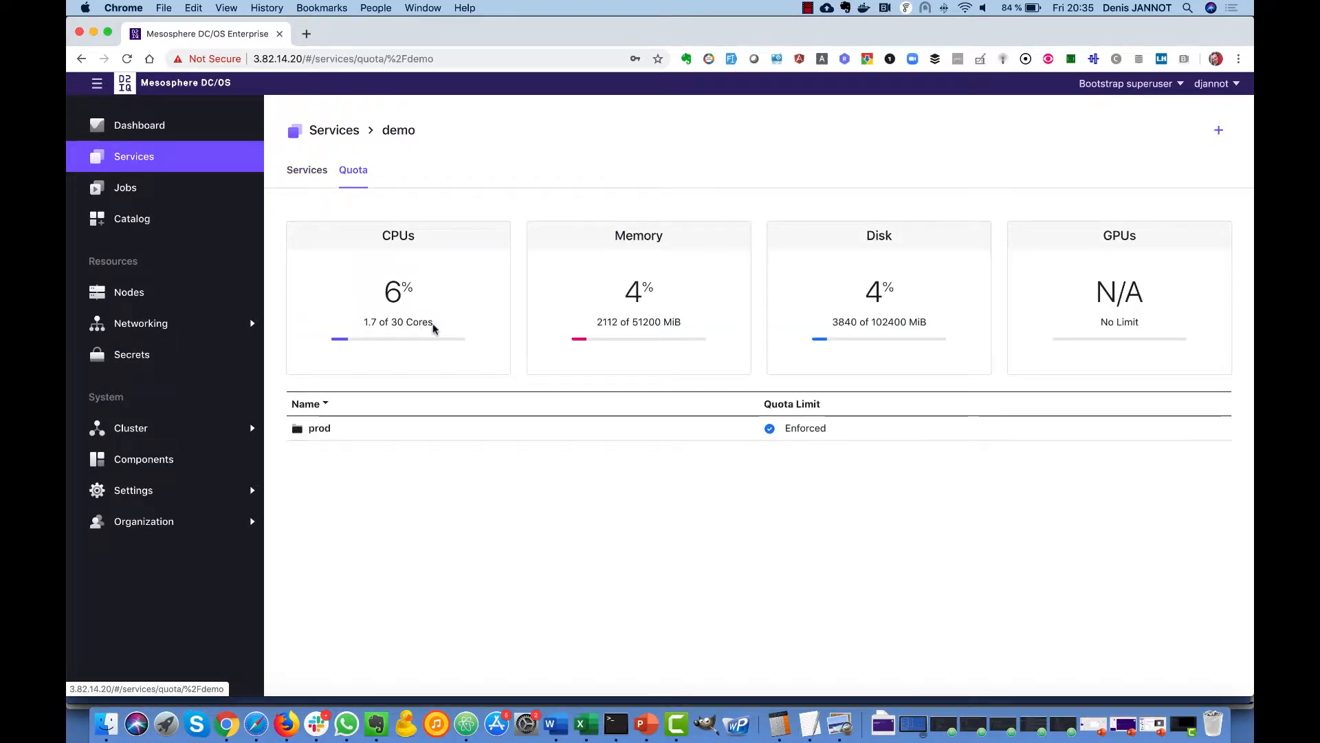
Open cluster1 through the prod and k8s groups and examine its tasks and deployment plan
click(322, 428)
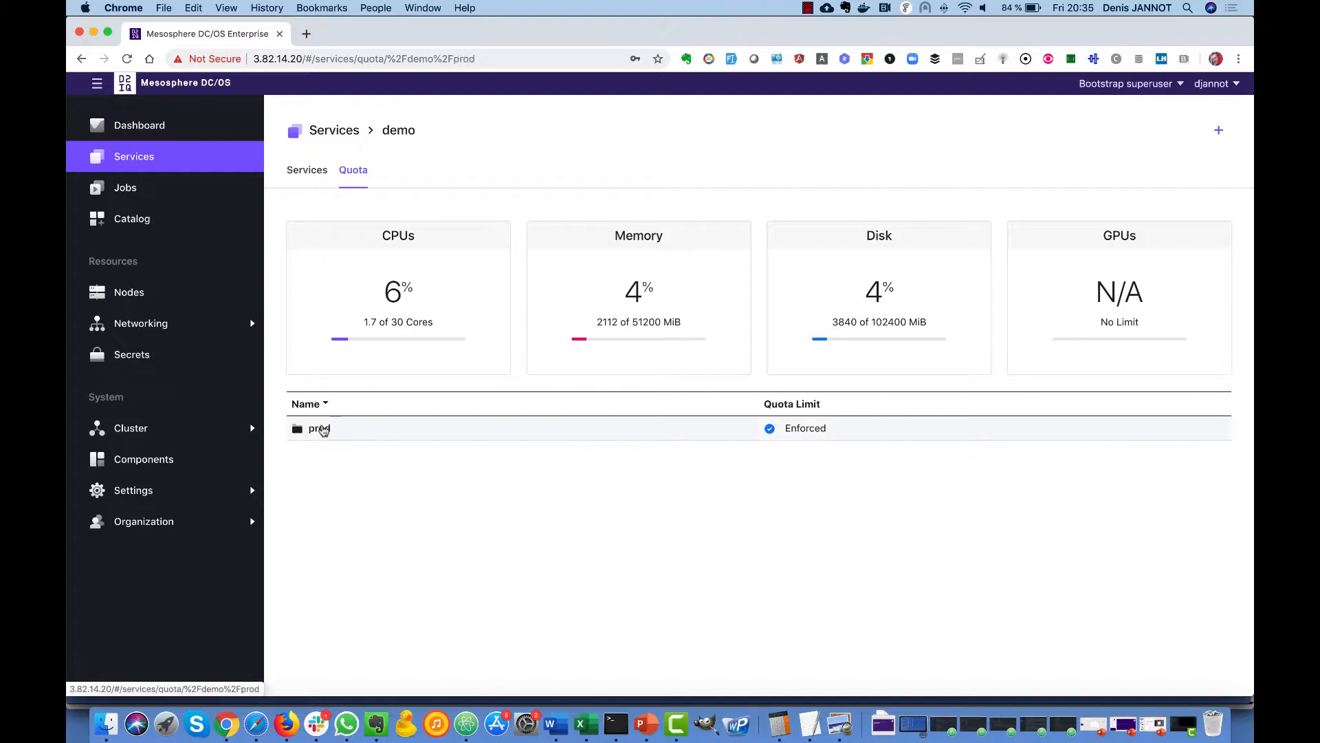
click(320, 429)
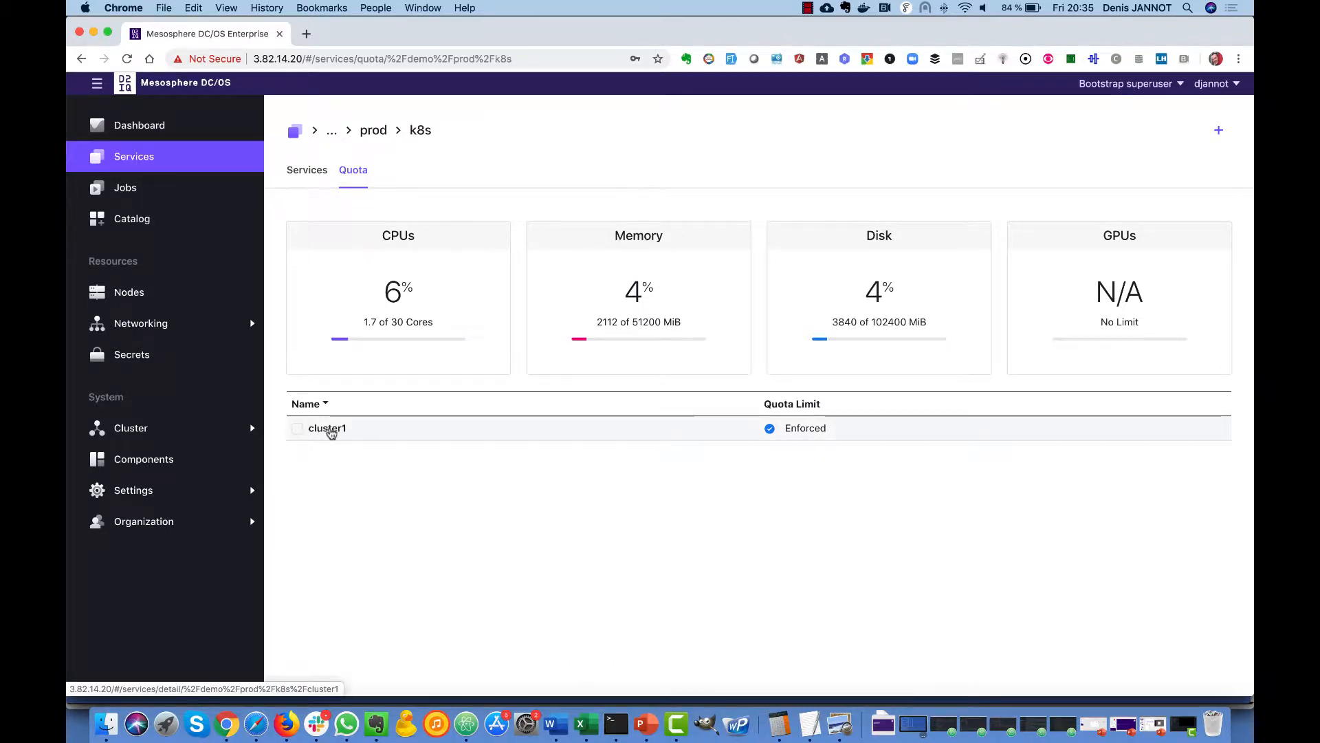
click(329, 430)
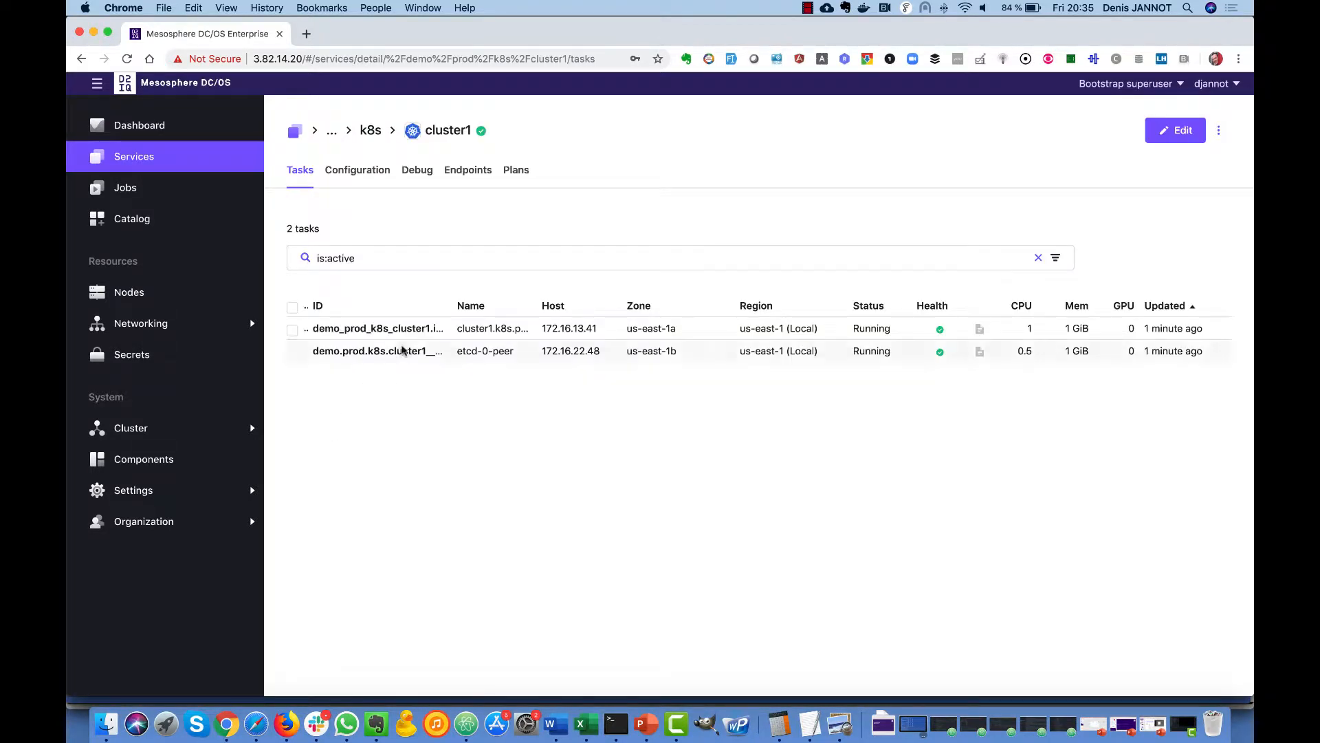
click(515, 171)
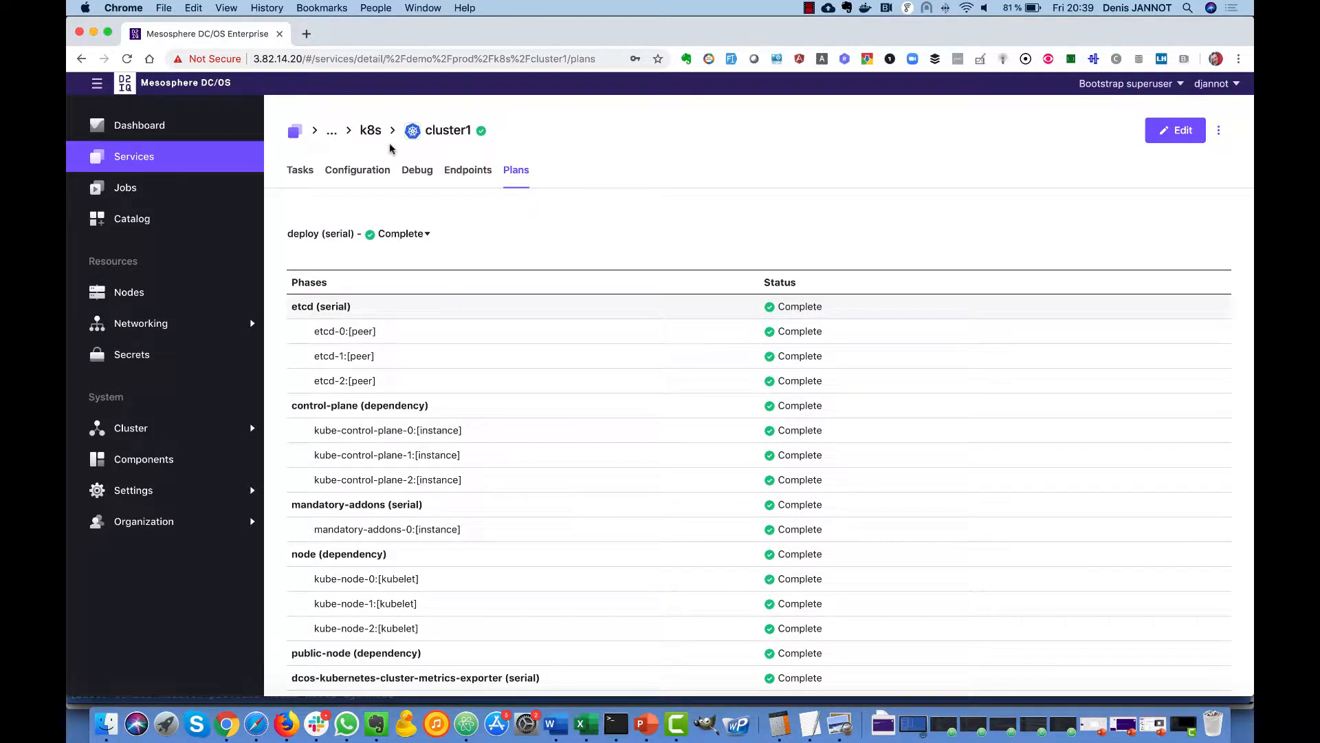
Return to the services list and review the demo group's quota consumption after the cluster1 deployment
click(301, 134)
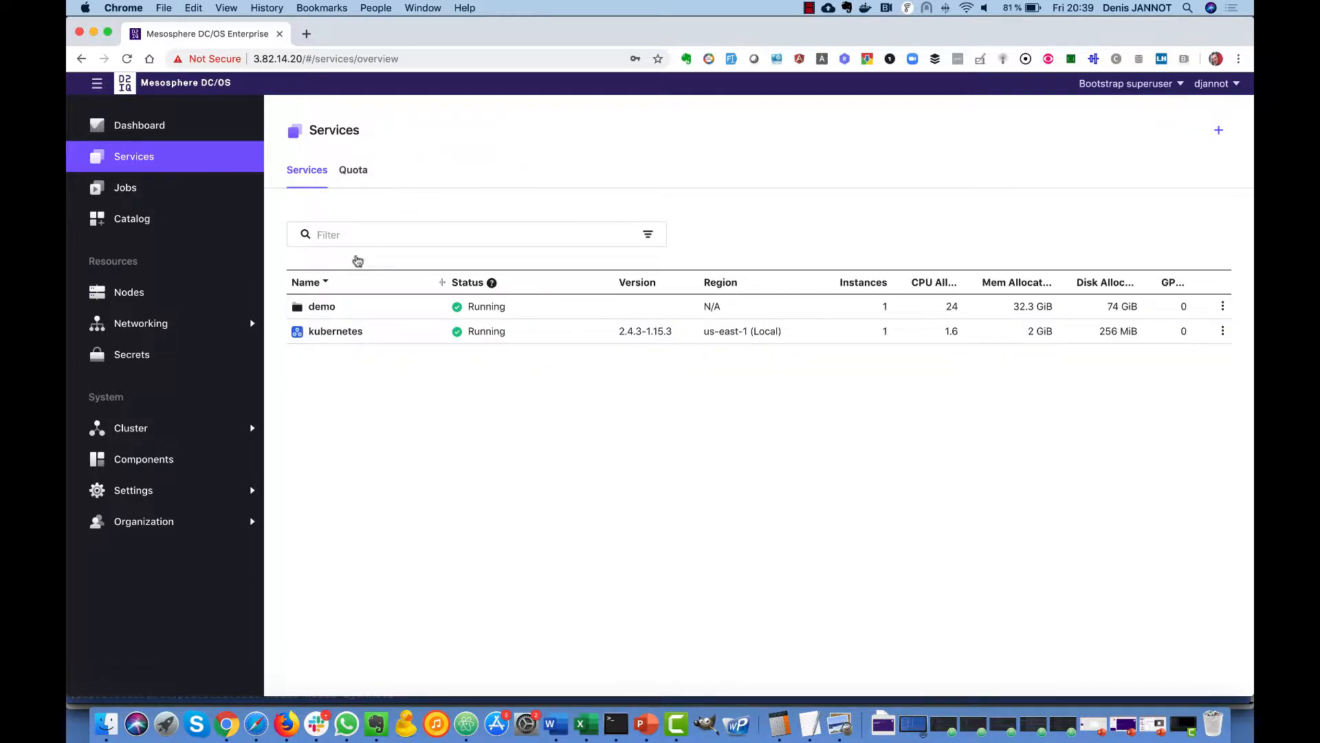
click(325, 305)
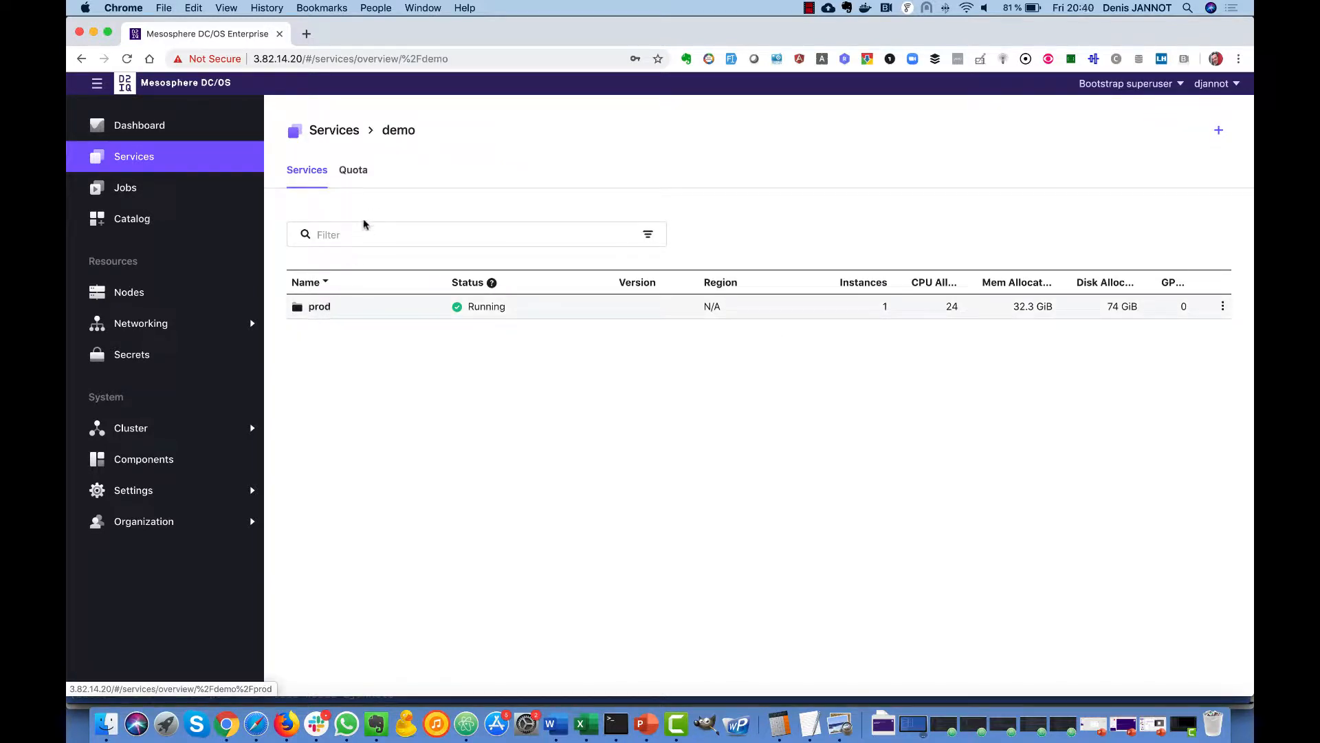
click(363, 177)
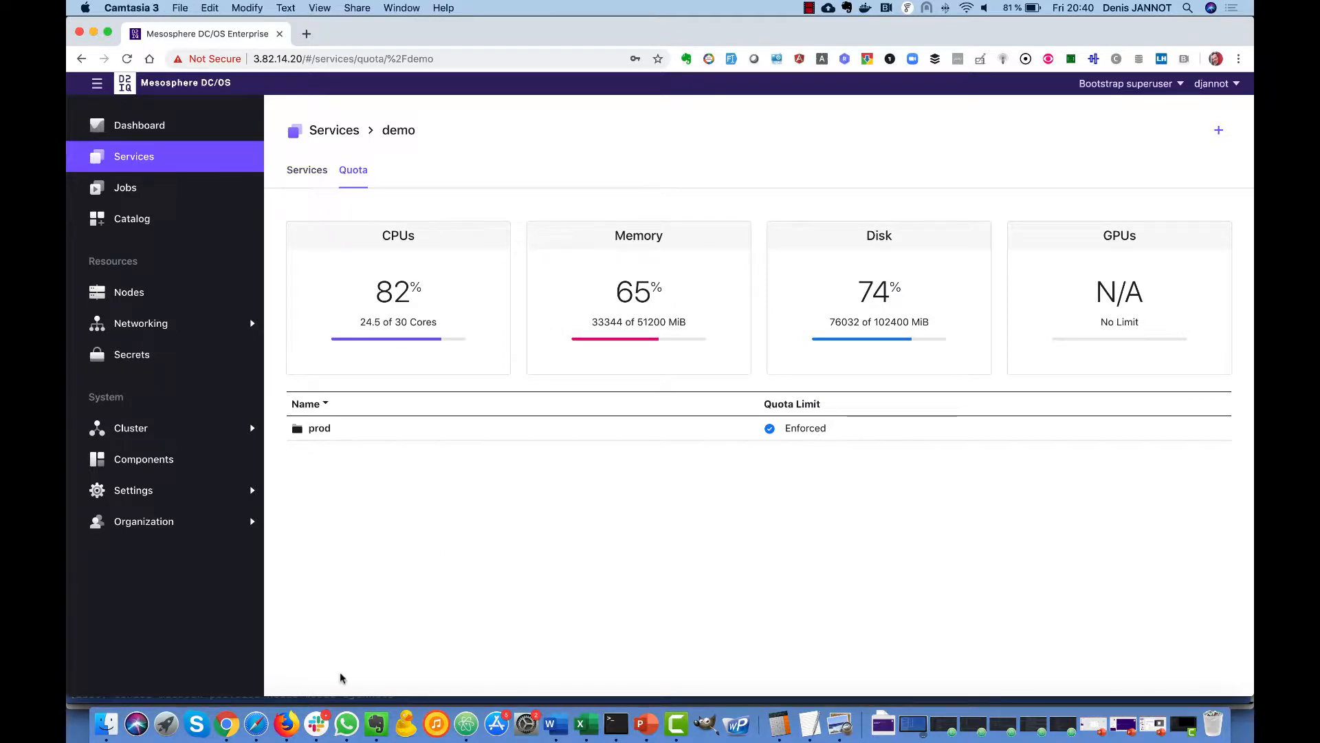
Switch to Terminal and deploy a second Kubernetes cluster by running ../core/deploy-kubernetes-cluster.sh ${APPNAME}/prod/k8s/cluster2
click(616, 723)
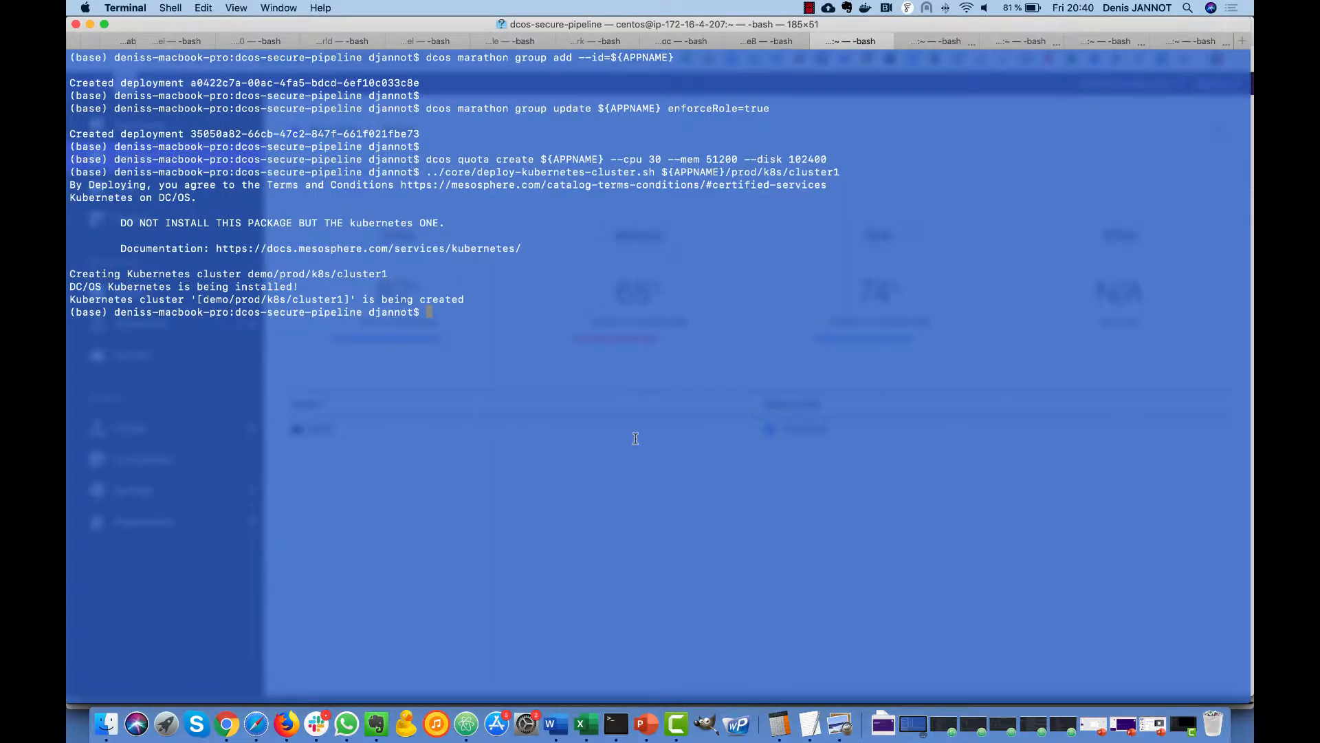
key(Up)
key(Return)
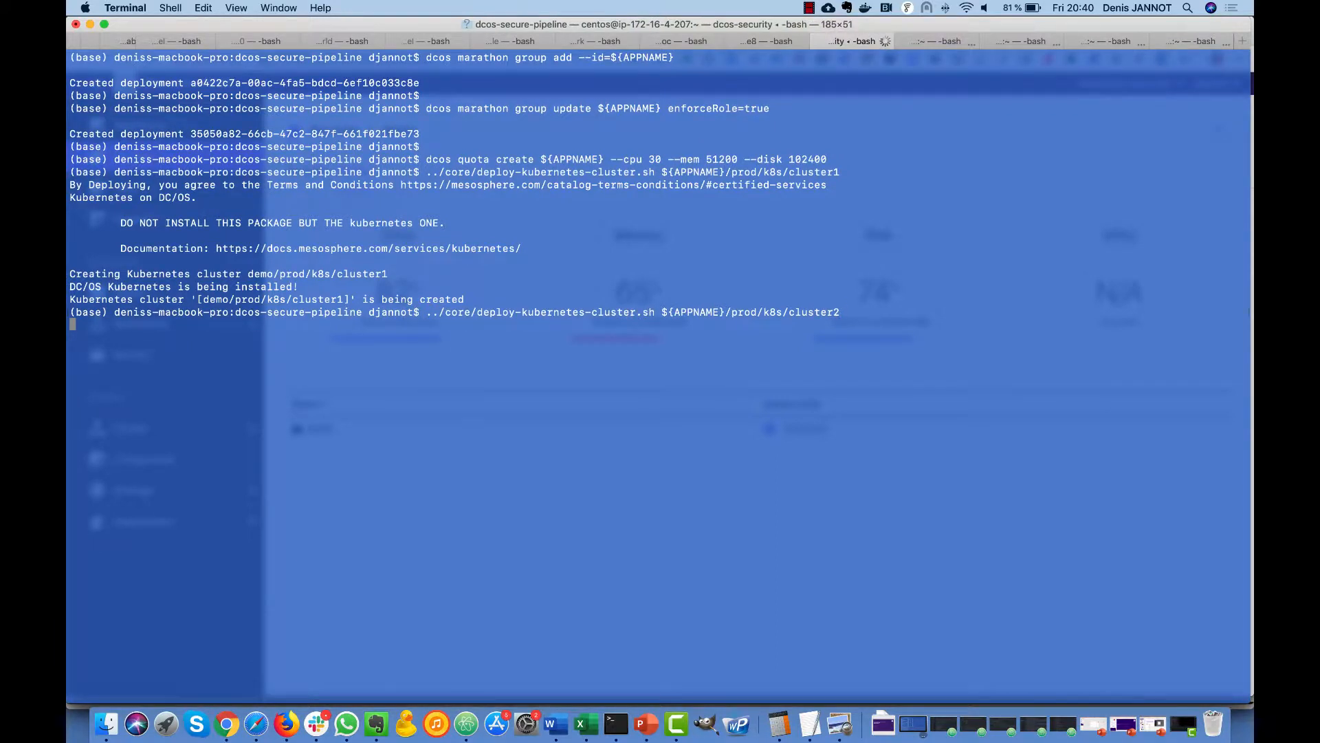
Switch to Chrome, open cluster2 under demo/prod/k8s and examine its tasks and deployment plan
click(227, 723)
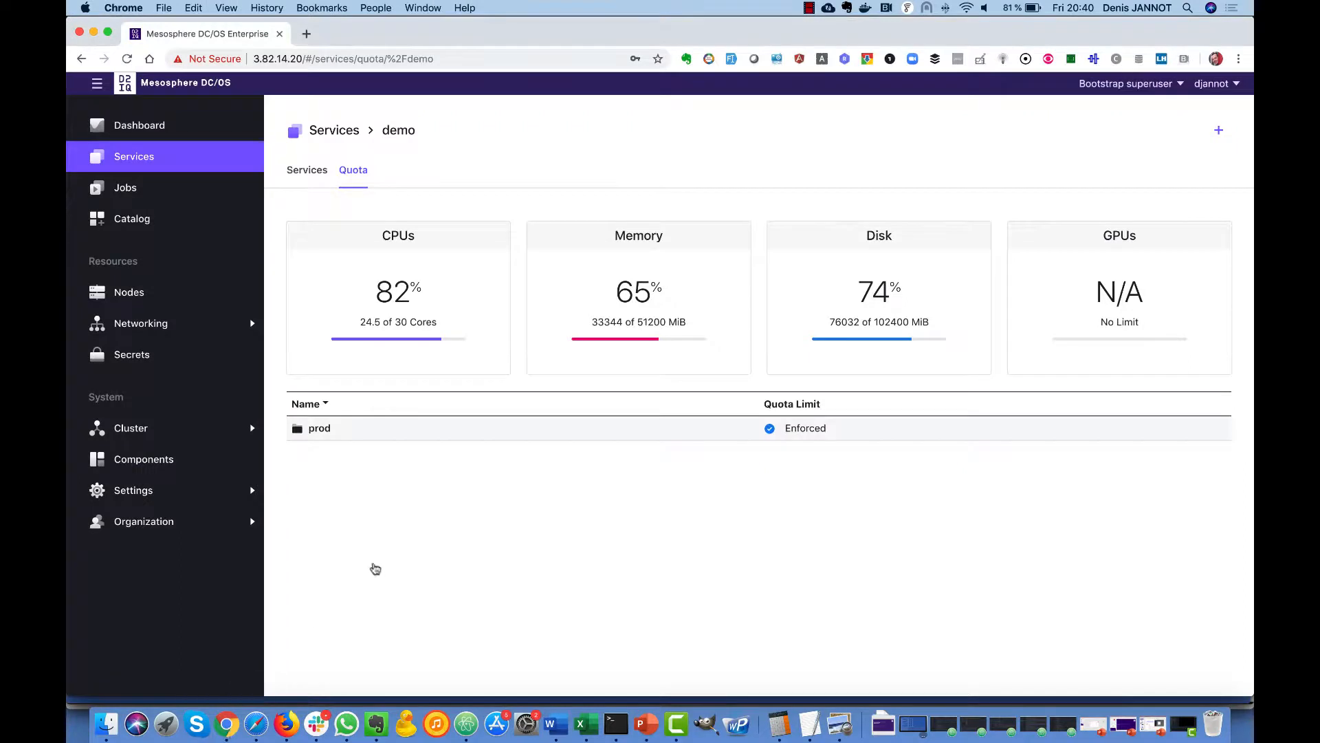
click(337, 137)
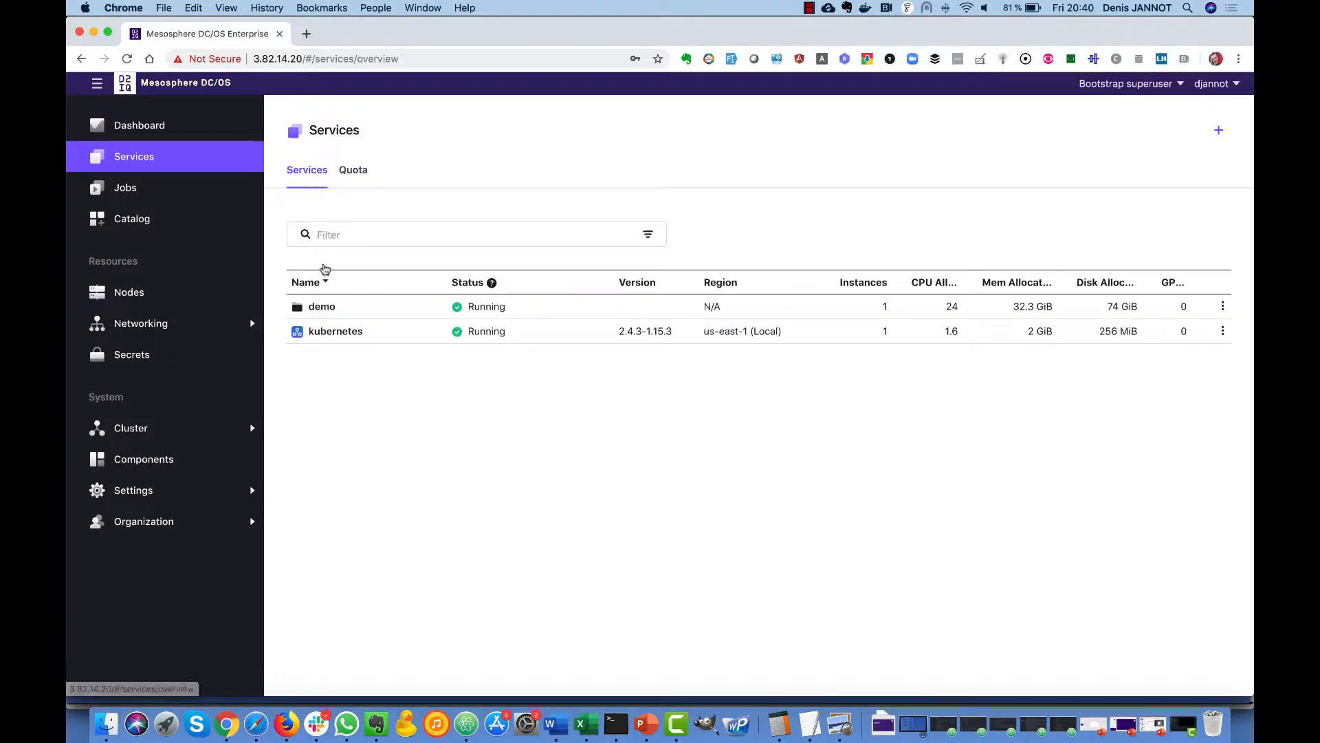
click(313, 308)
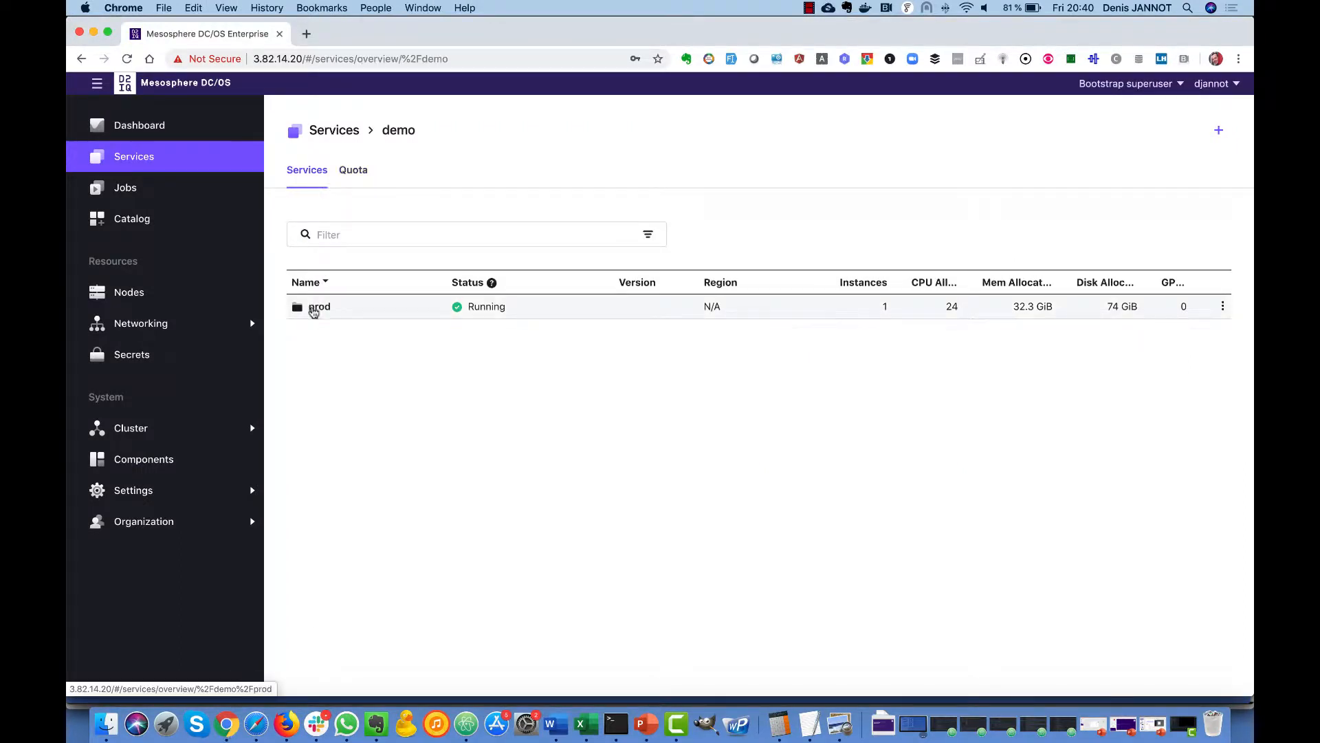
click(318, 307)
click(318, 307)
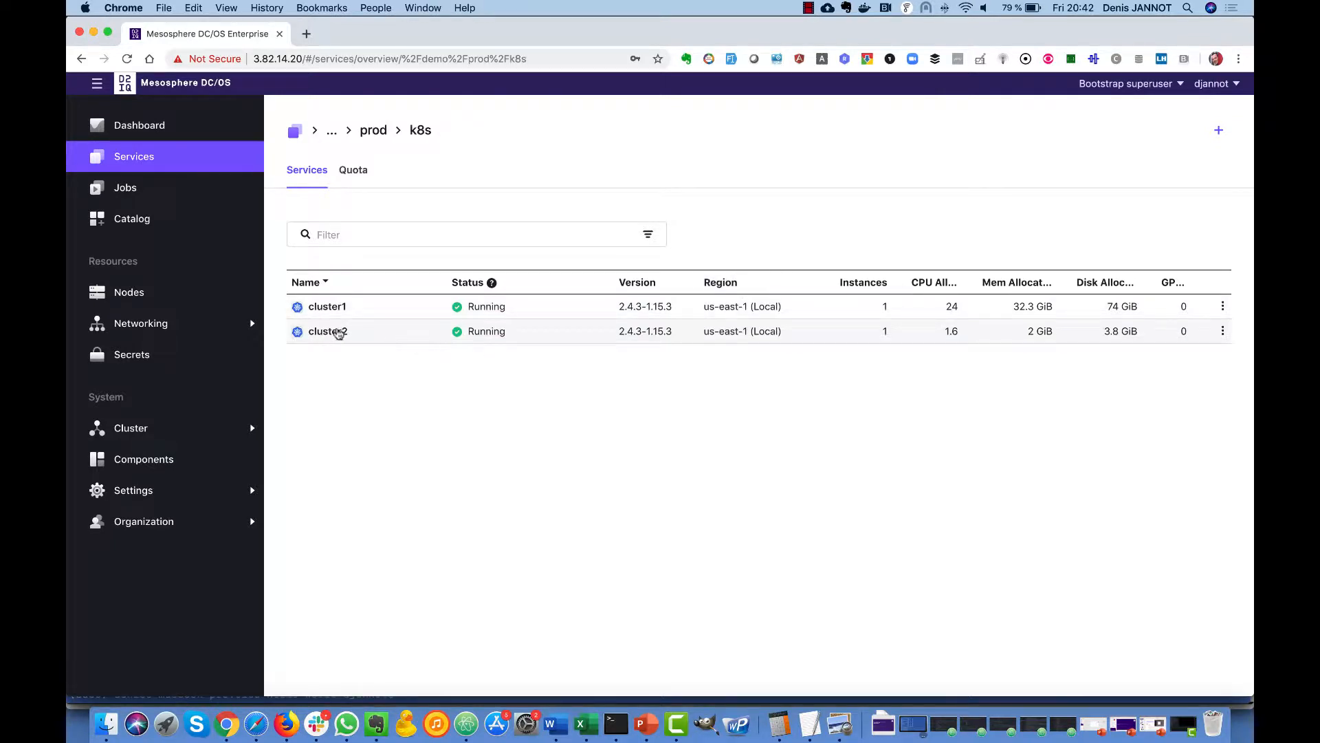
click(337, 332)
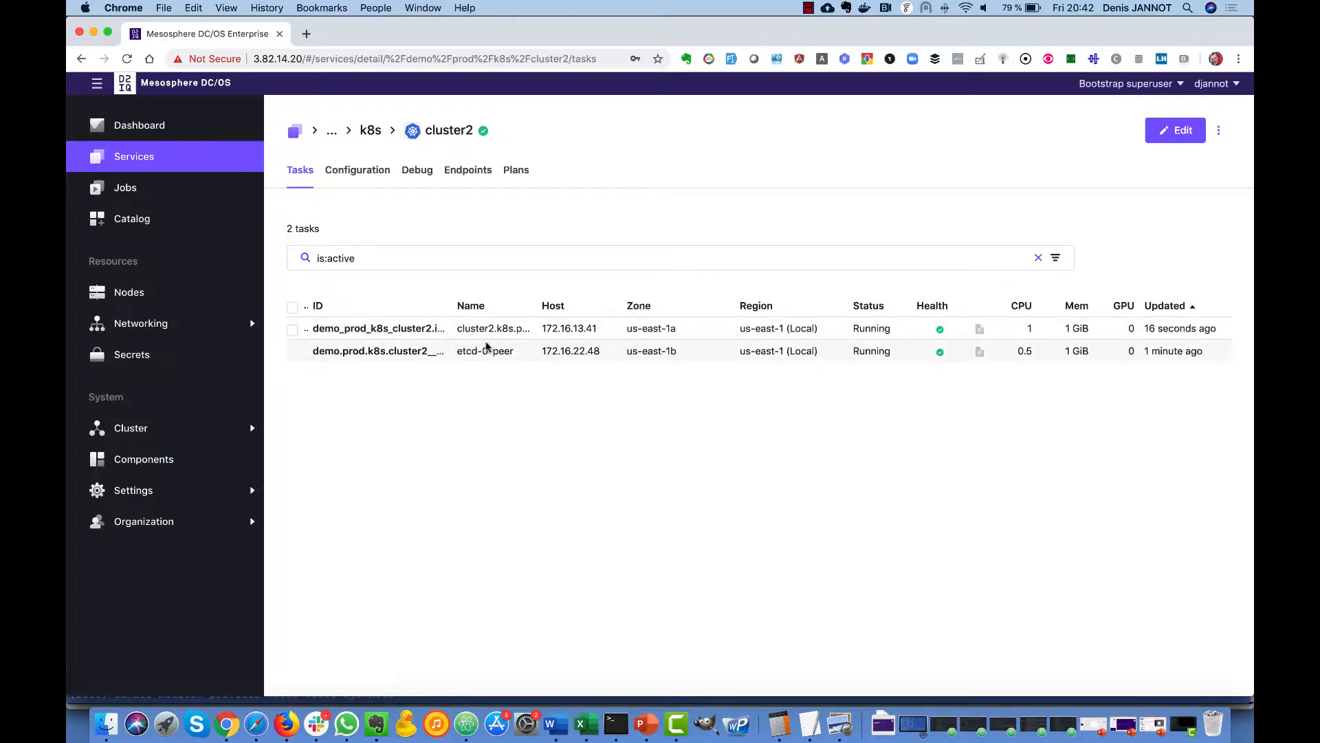
click(513, 185)
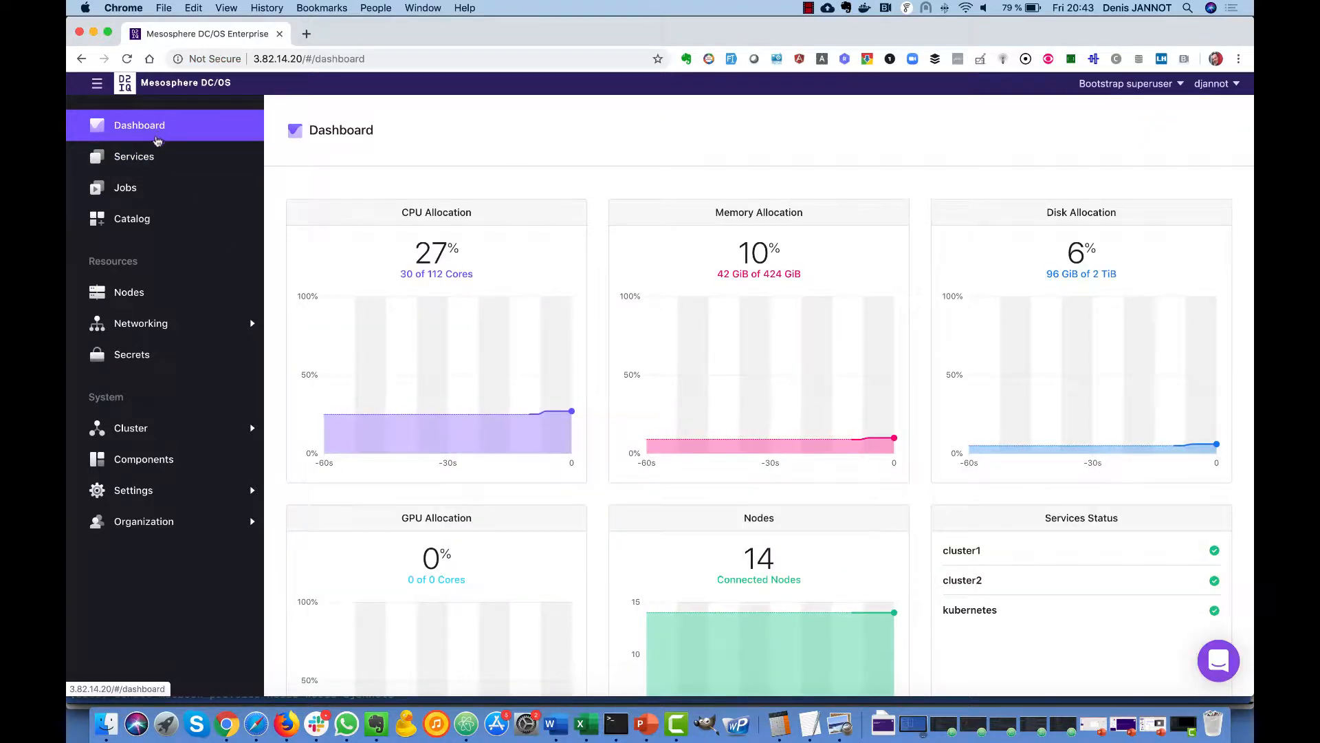
Review the quota consumption of the demo/prod group and its k8s subgroup
click(147, 172)
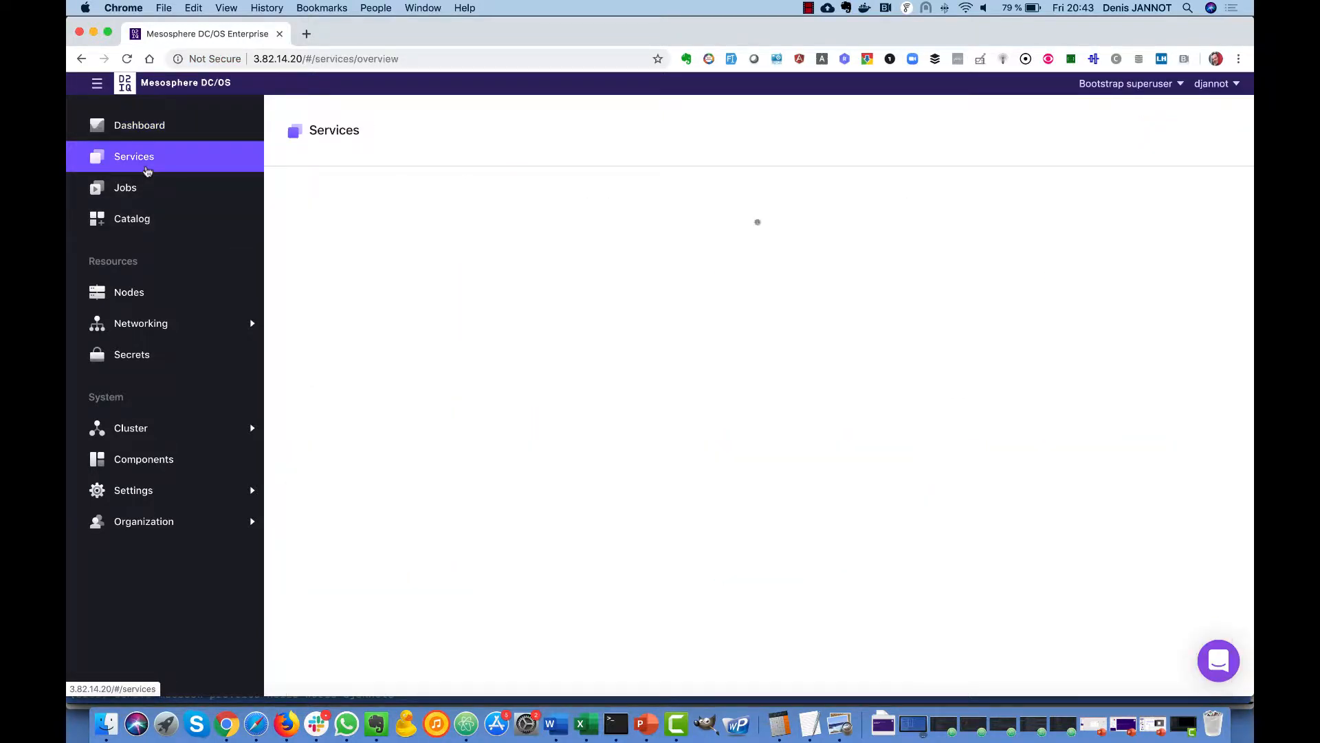
click(320, 306)
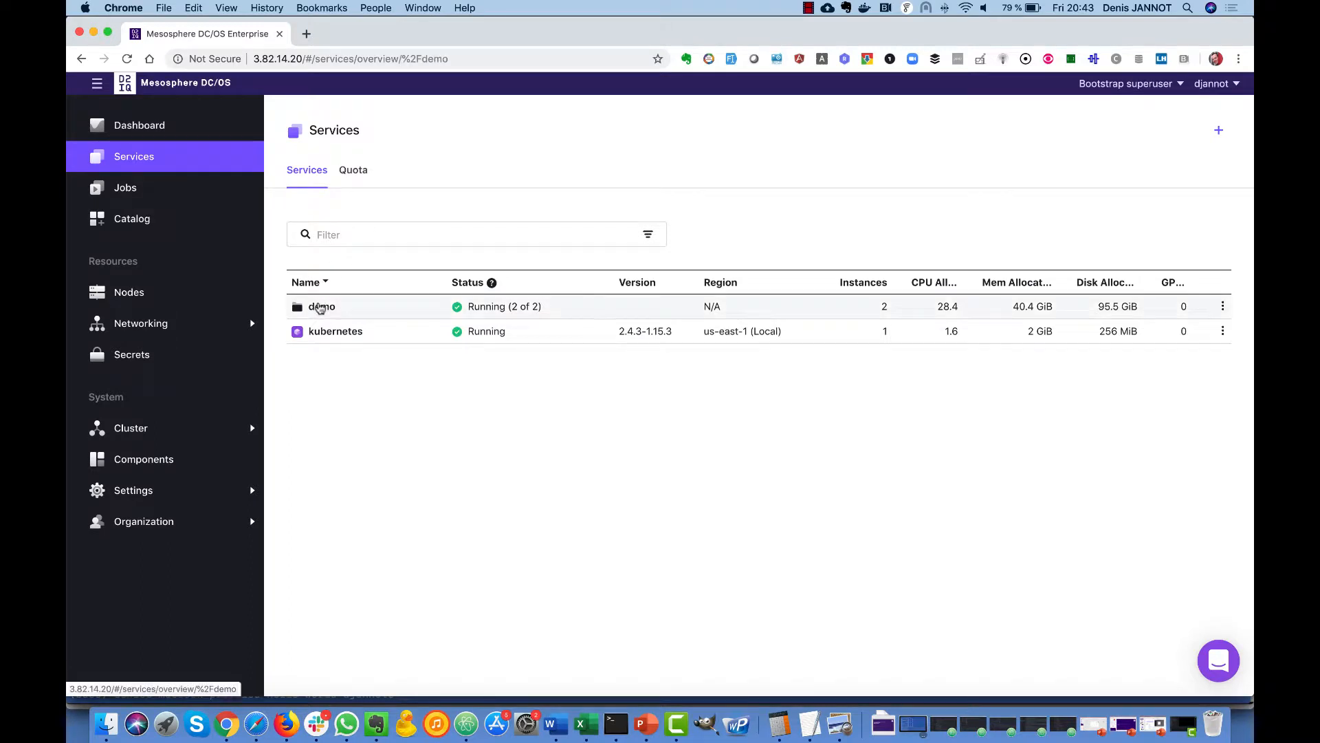
click(319, 307)
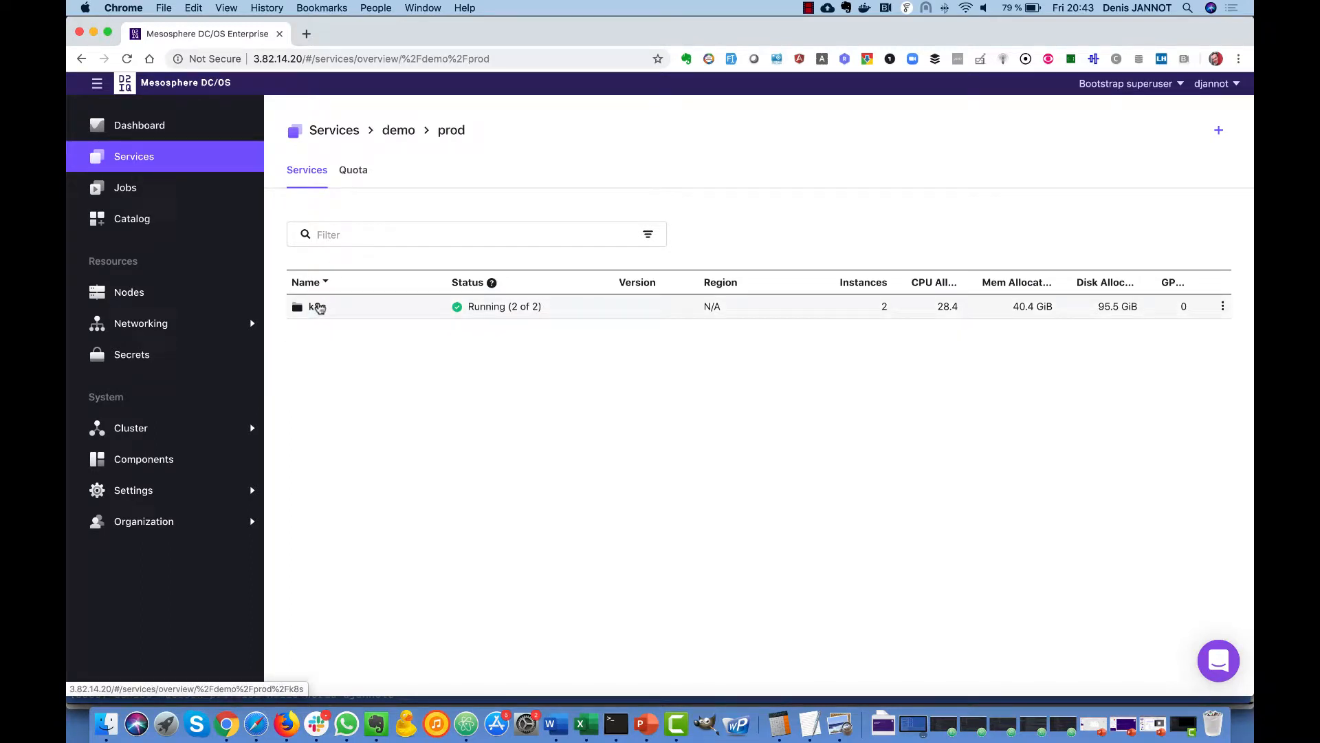
click(359, 180)
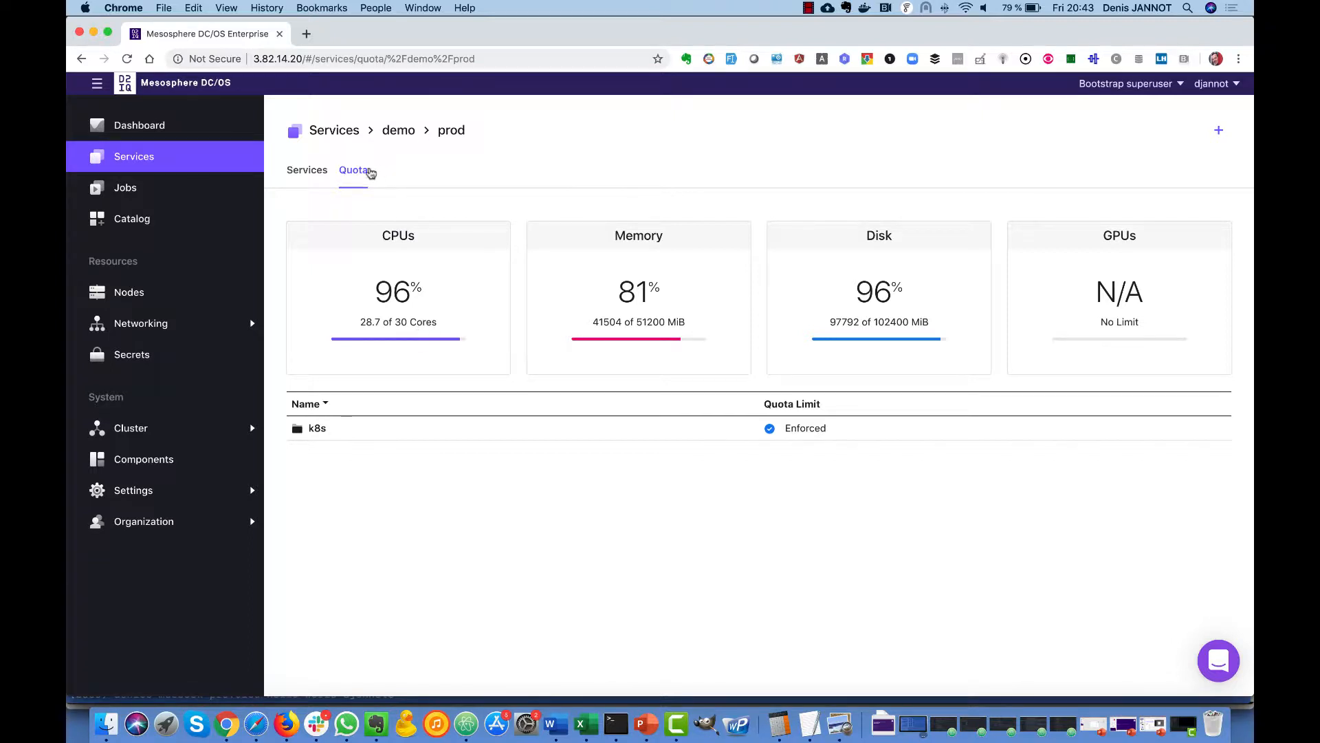
click(317, 428)
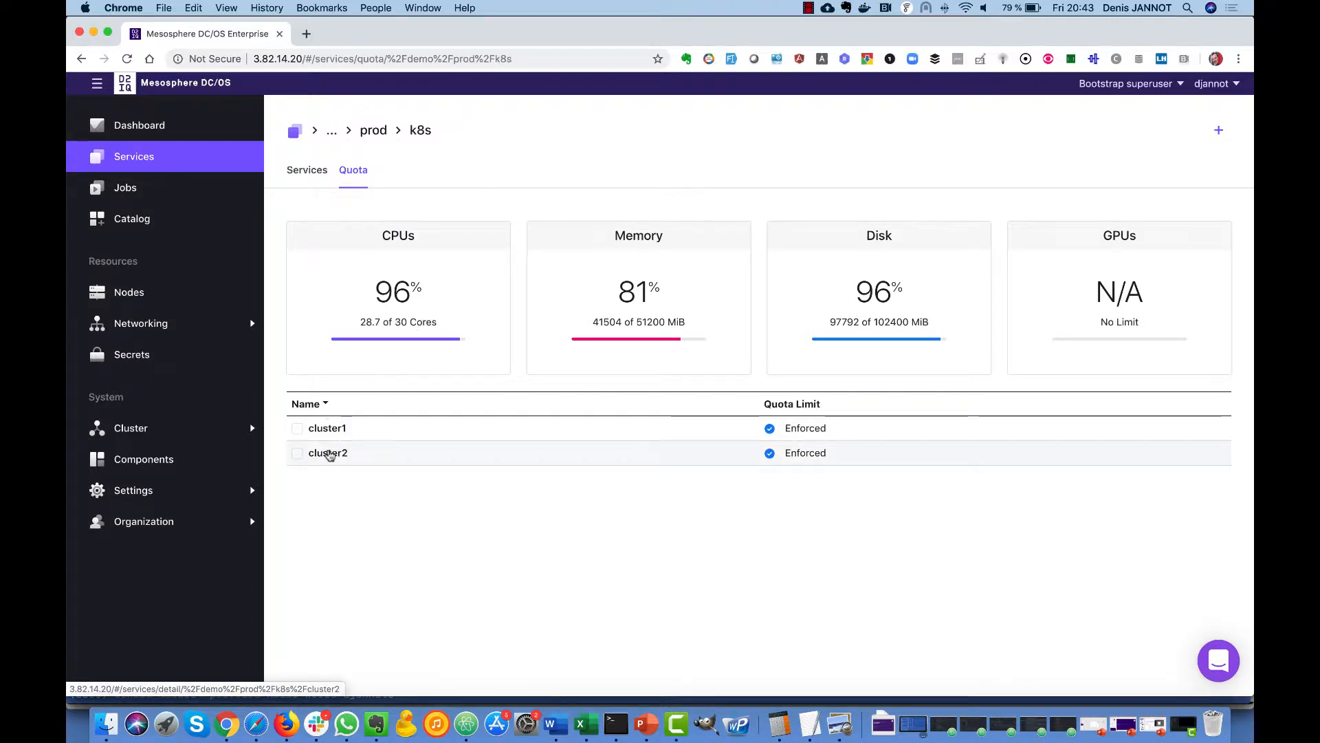
Open cluster2 from the k8s group's quota view and check its deployment plan and active tasks
click(328, 453)
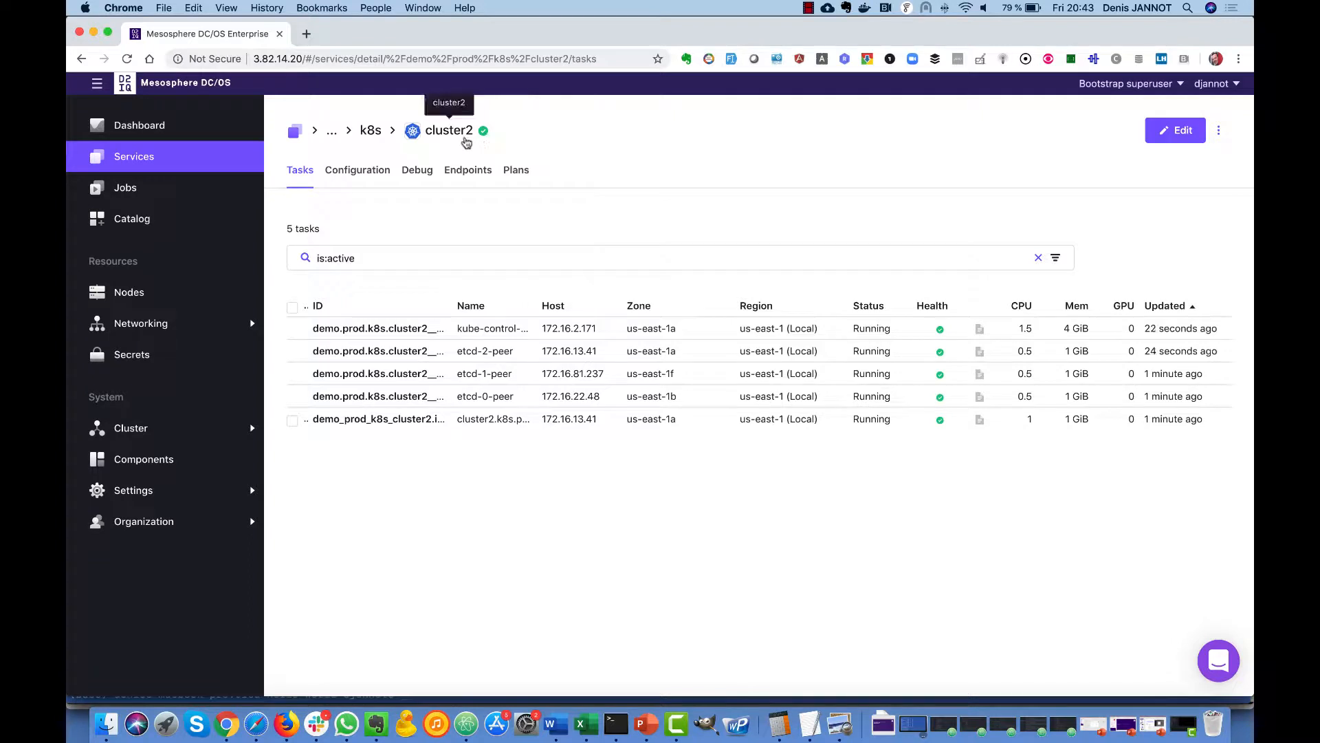
click(517, 175)
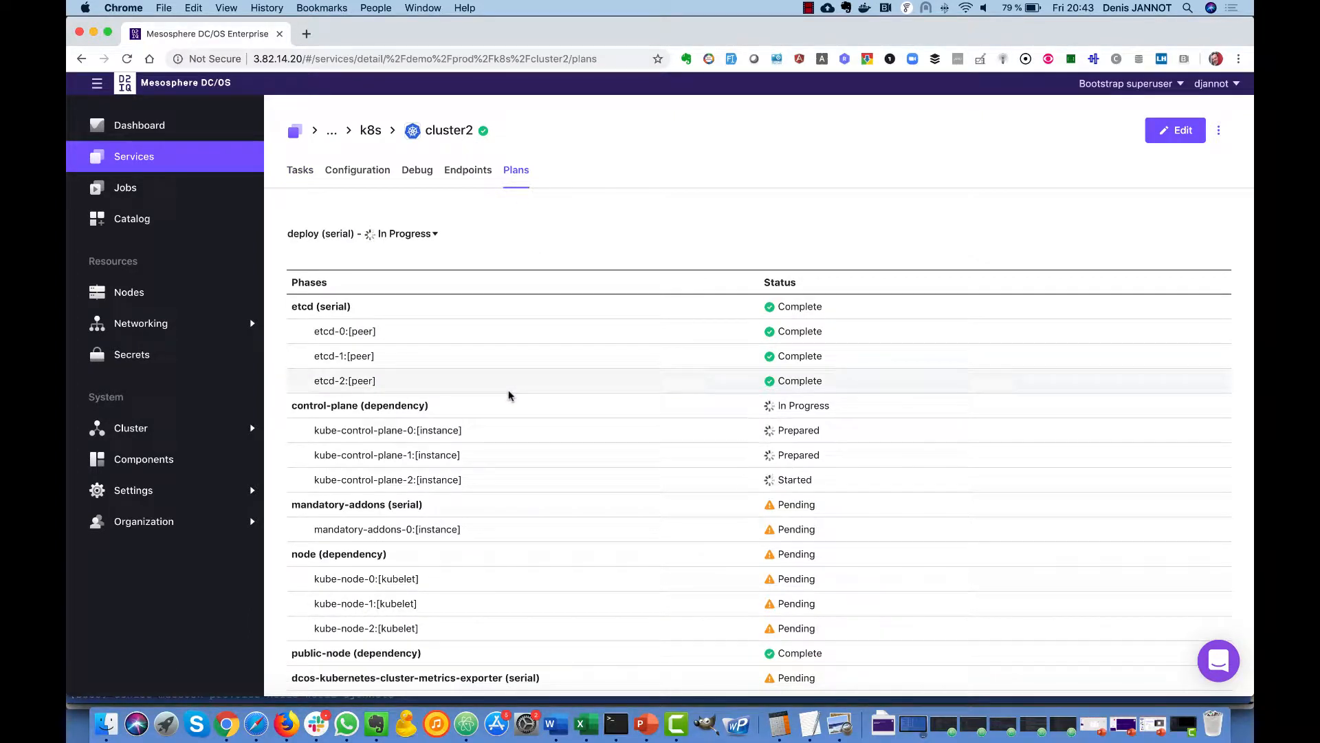
click(301, 172)
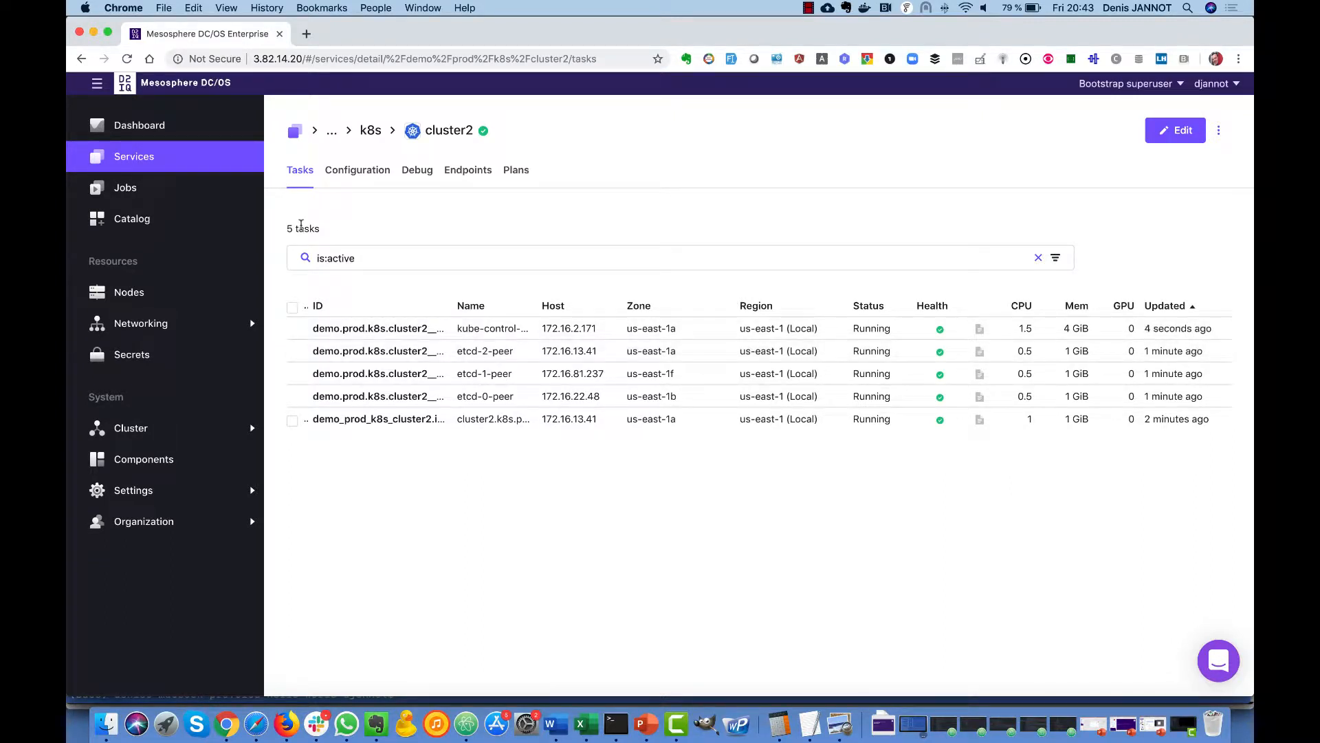
Switch to Terminal and raise the group's quota by running dcos quota update ${APPNAME} --cpu 60 --mem 102400 --disk 204800
click(617, 724)
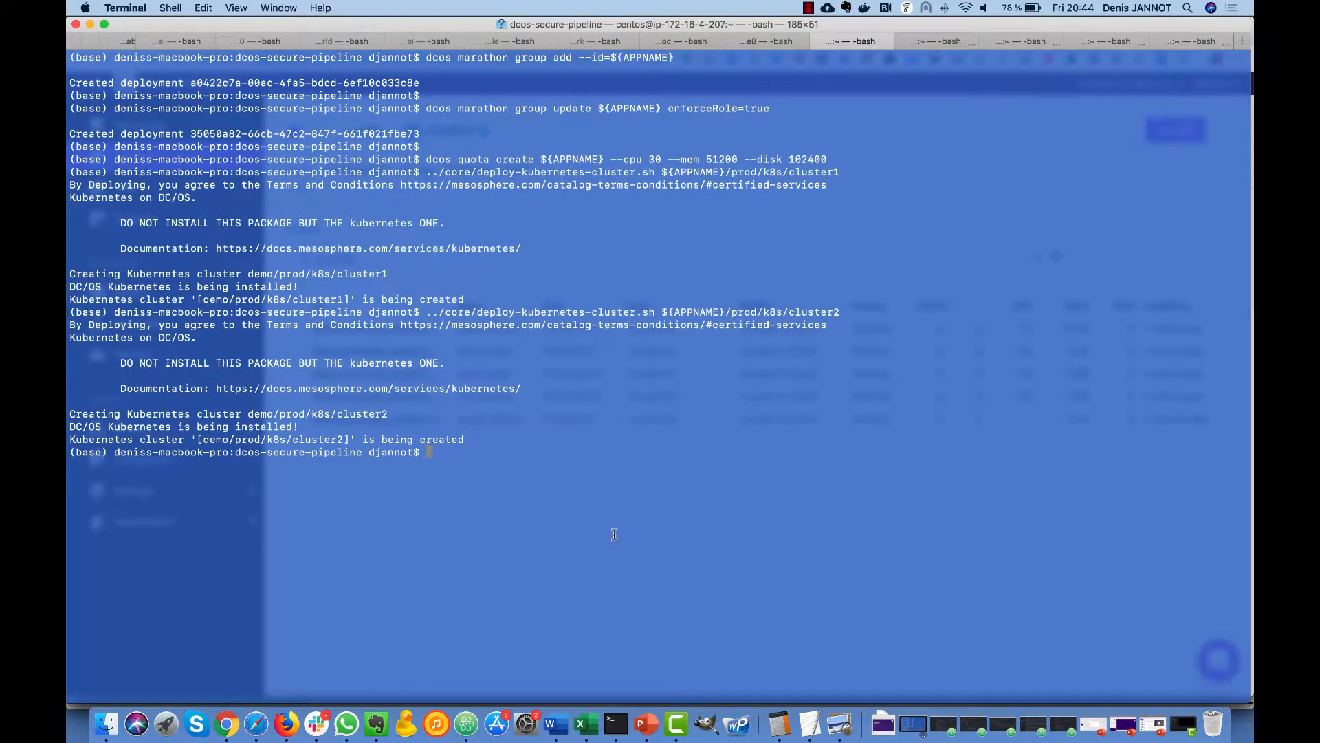
text(dcos quota update ${APPNAME} --cpu 60 --mem 102400 --disk 204800)
key(Return)
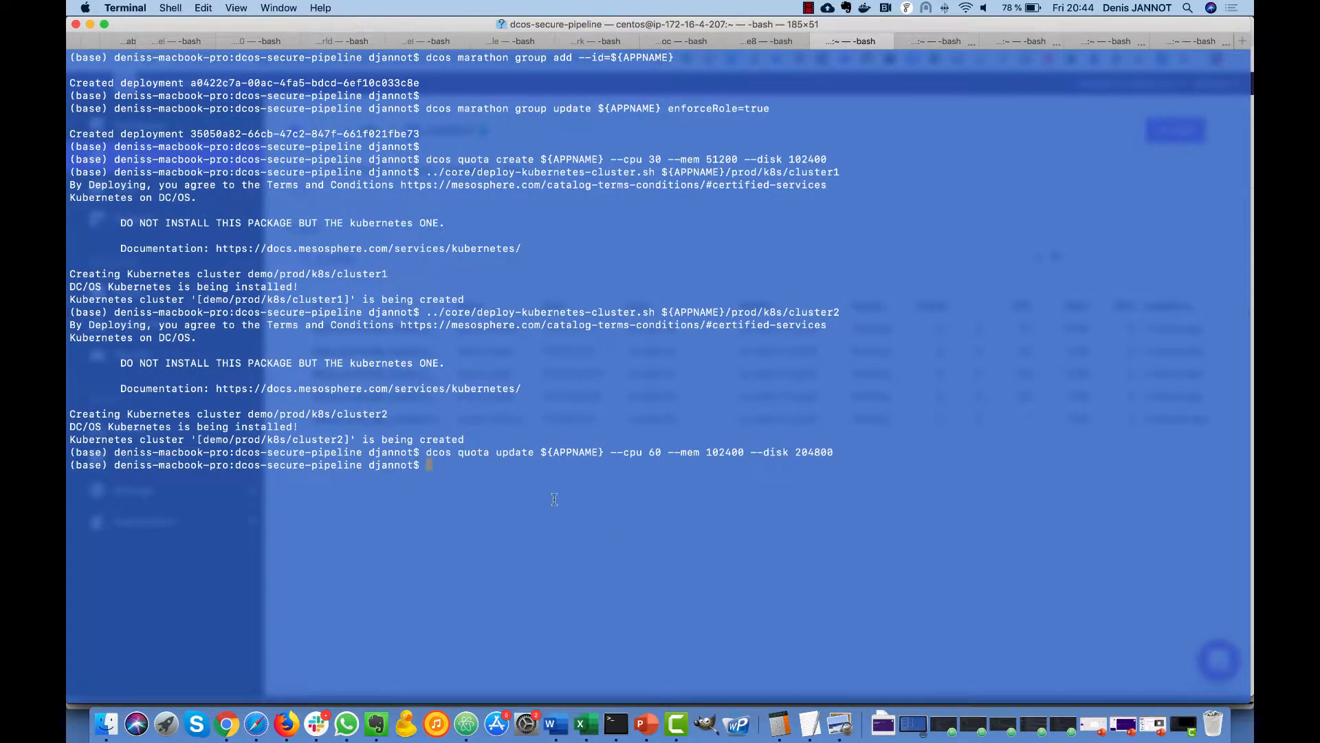
Switch to Chrome and review the demo group's quota consumption against the updated limits
click(226, 724)
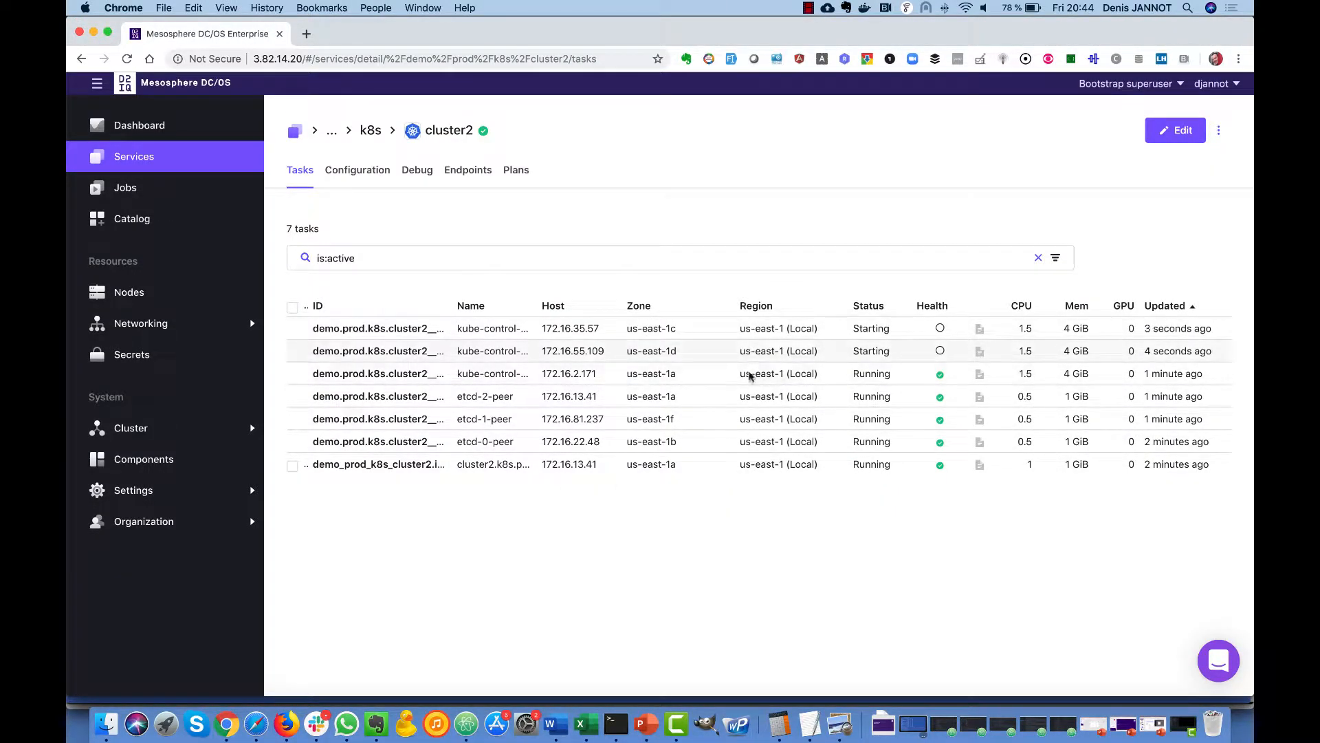
click(297, 128)
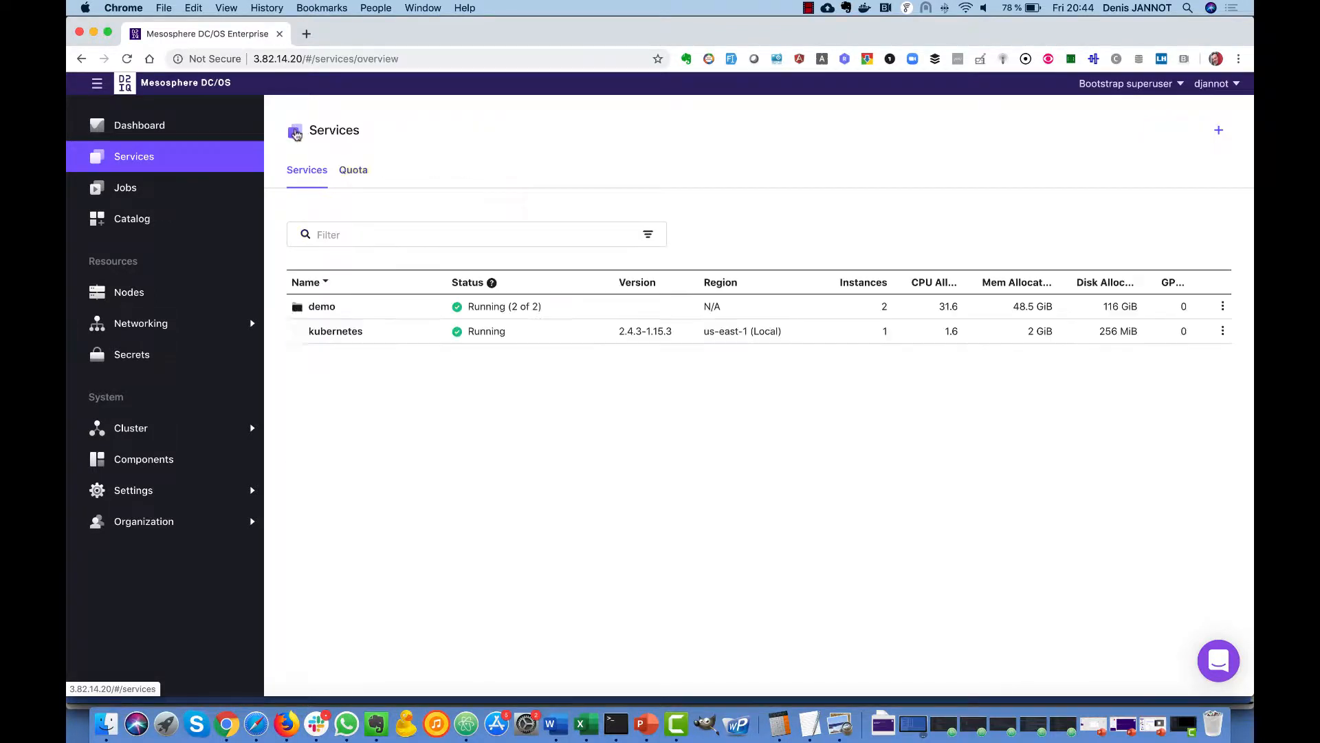
click(355, 172)
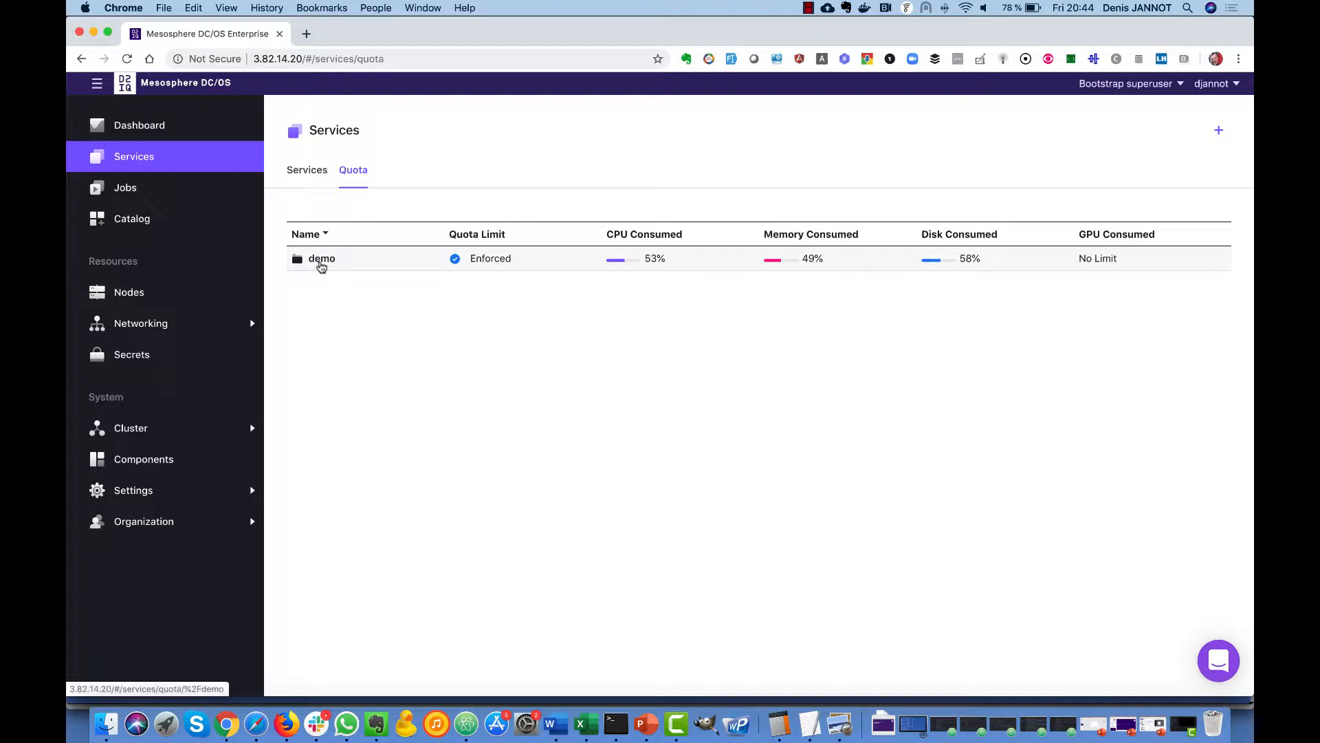
click(320, 261)
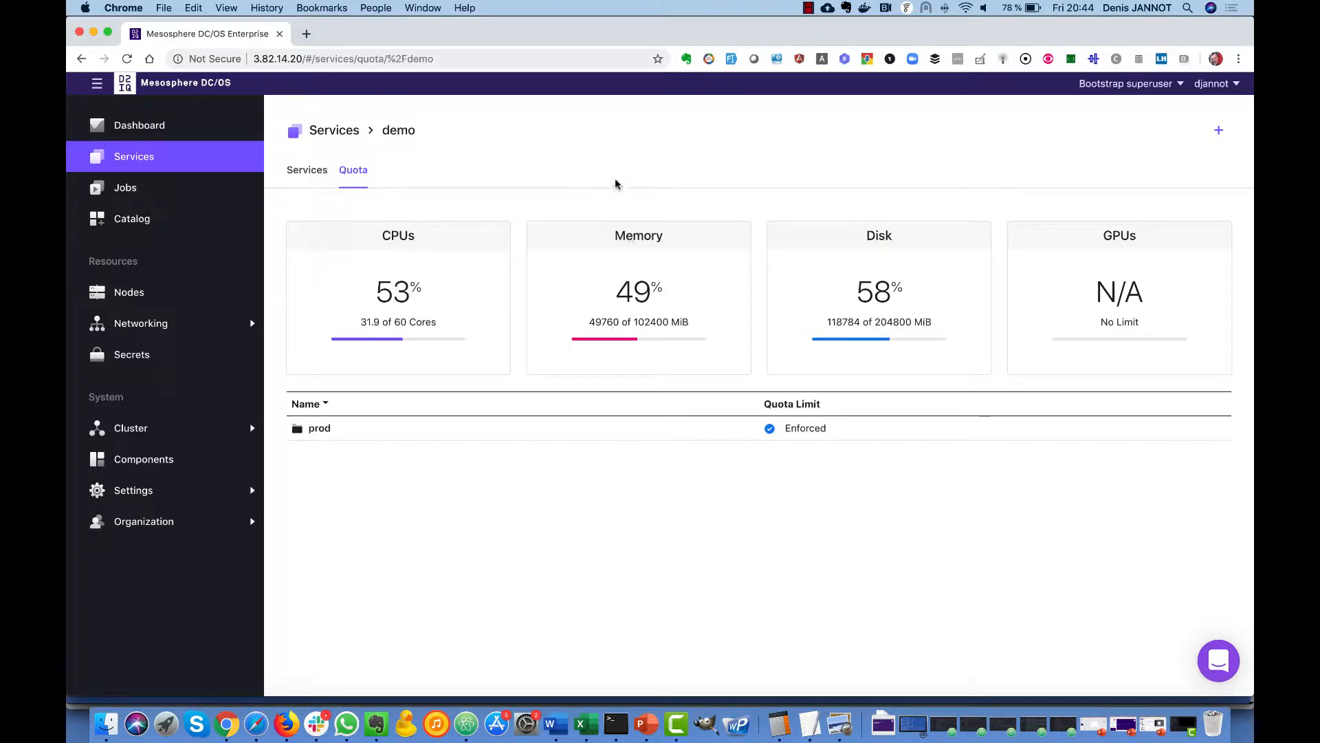
Open cluster2 under demo/prod/k8s and follow its tasks and deployment plan after the quota update
click(307, 170)
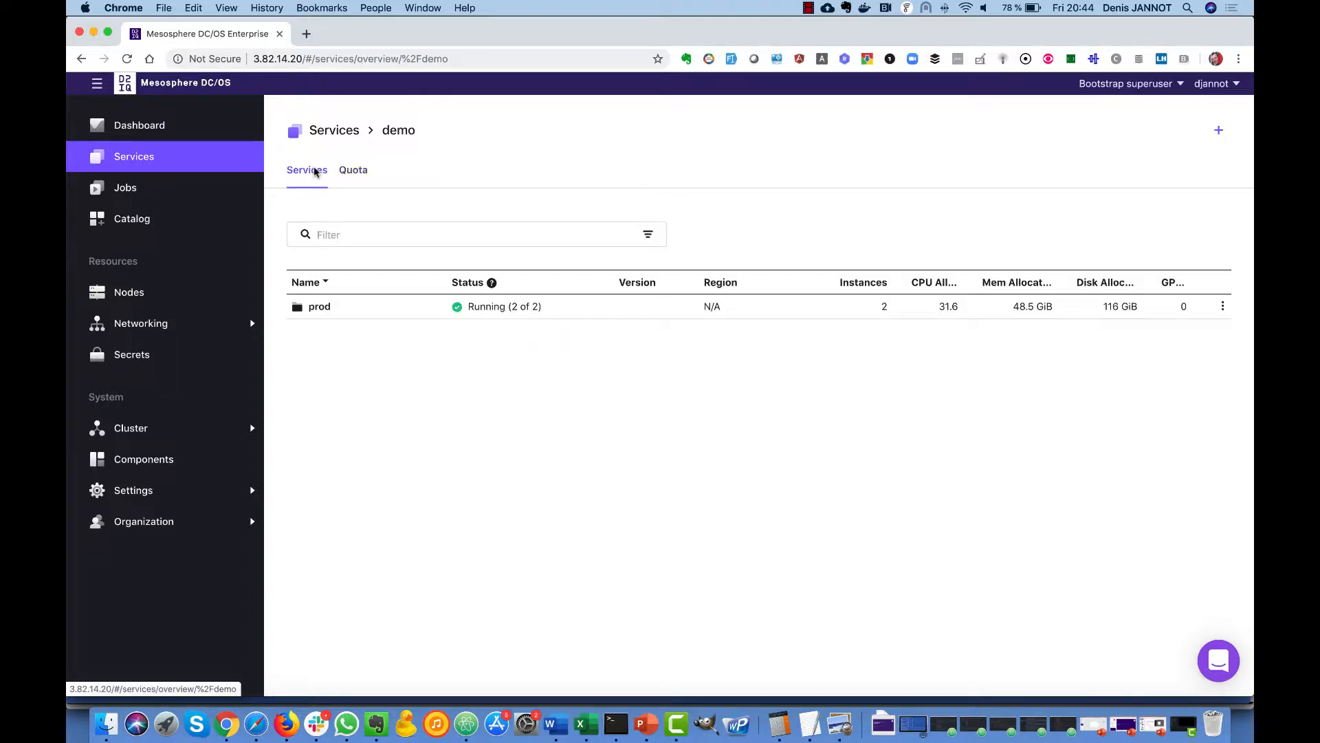
click(311, 306)
click(311, 306)
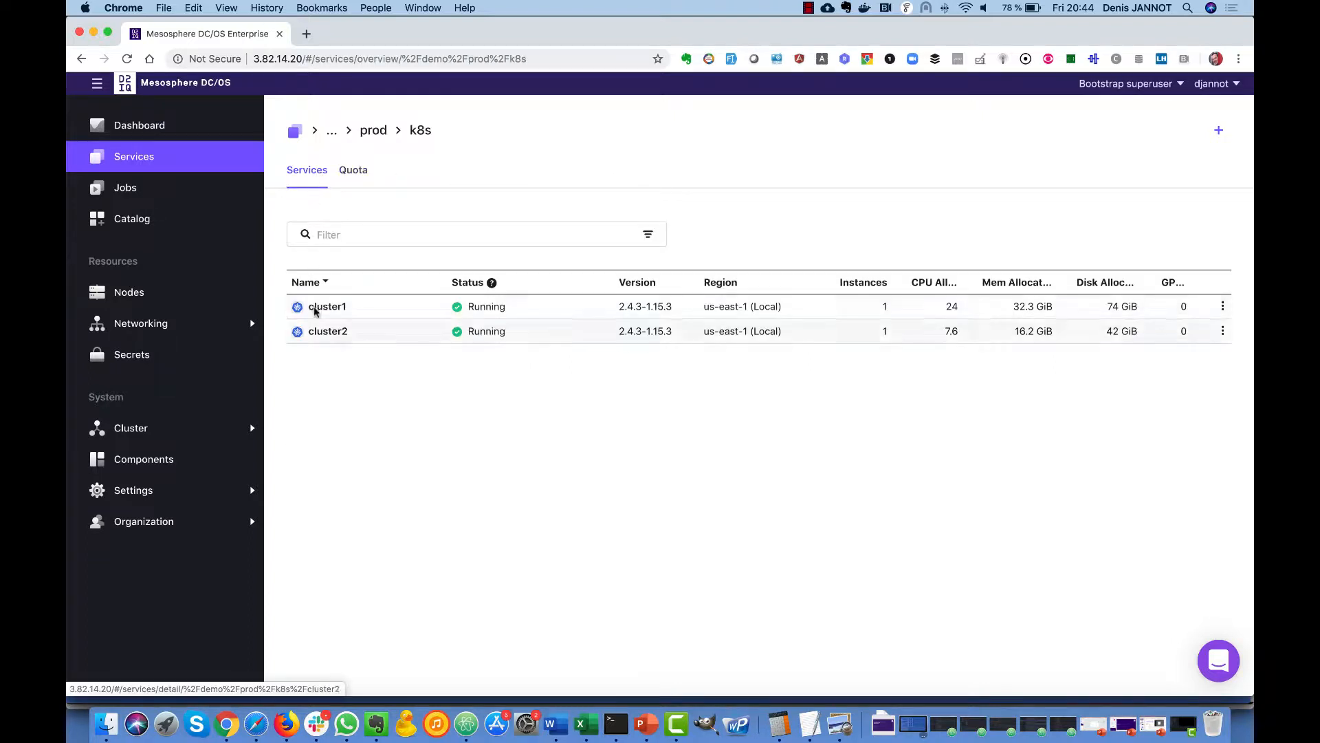
click(324, 340)
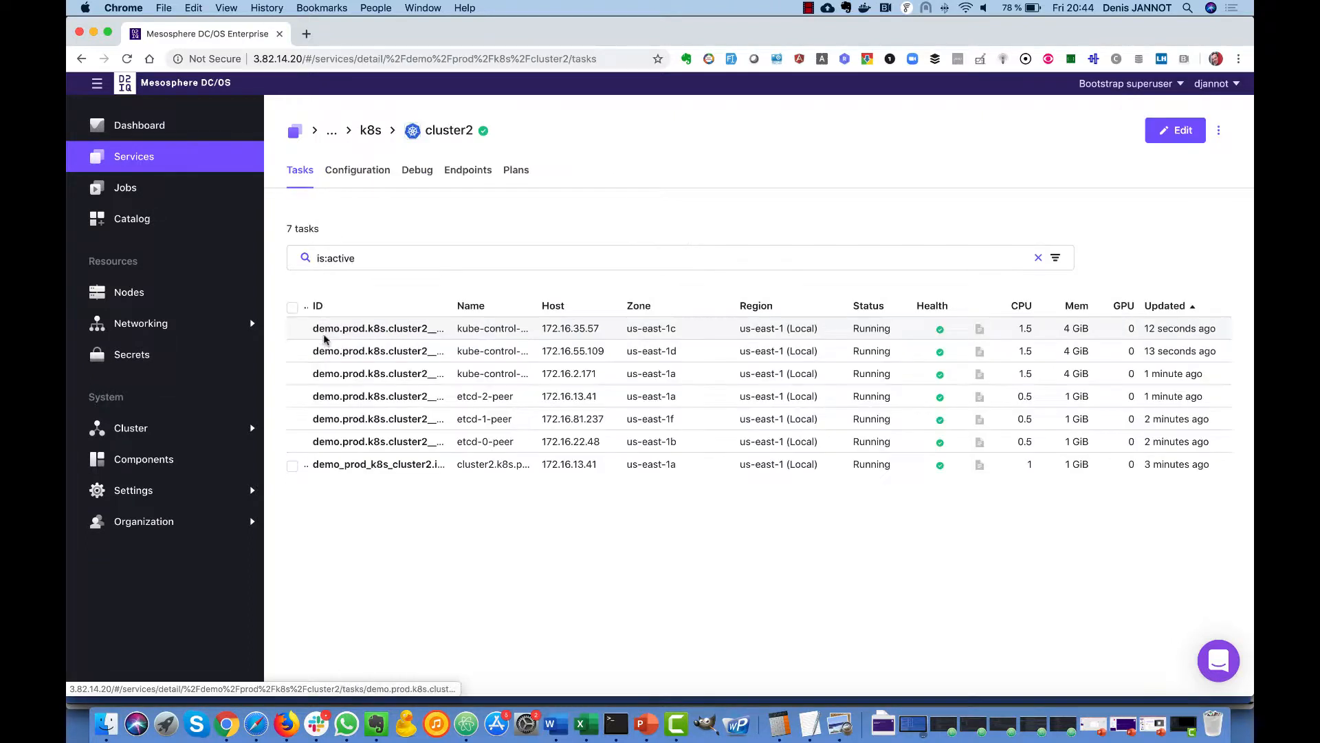
click(517, 176)
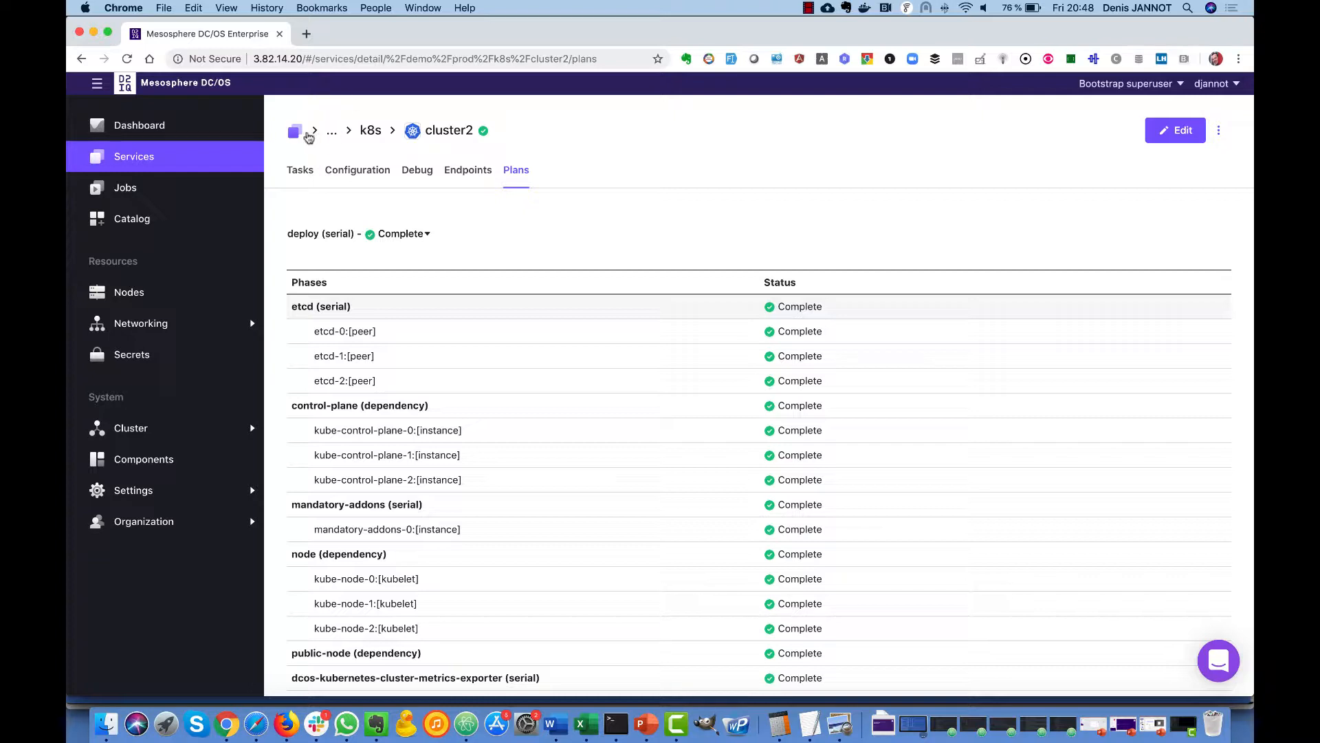
Return to the services overview and check the demo group's quota consumption with both clusters deployed
click(301, 133)
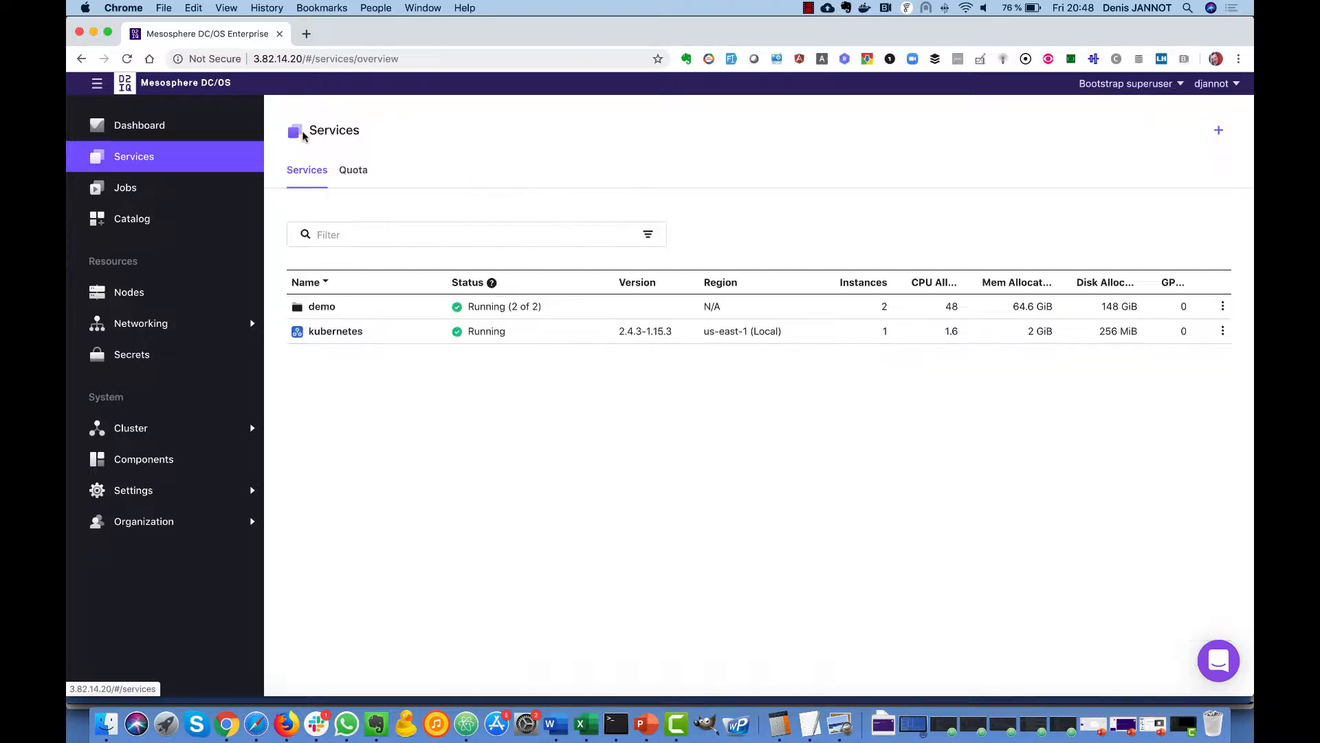
click(357, 185)
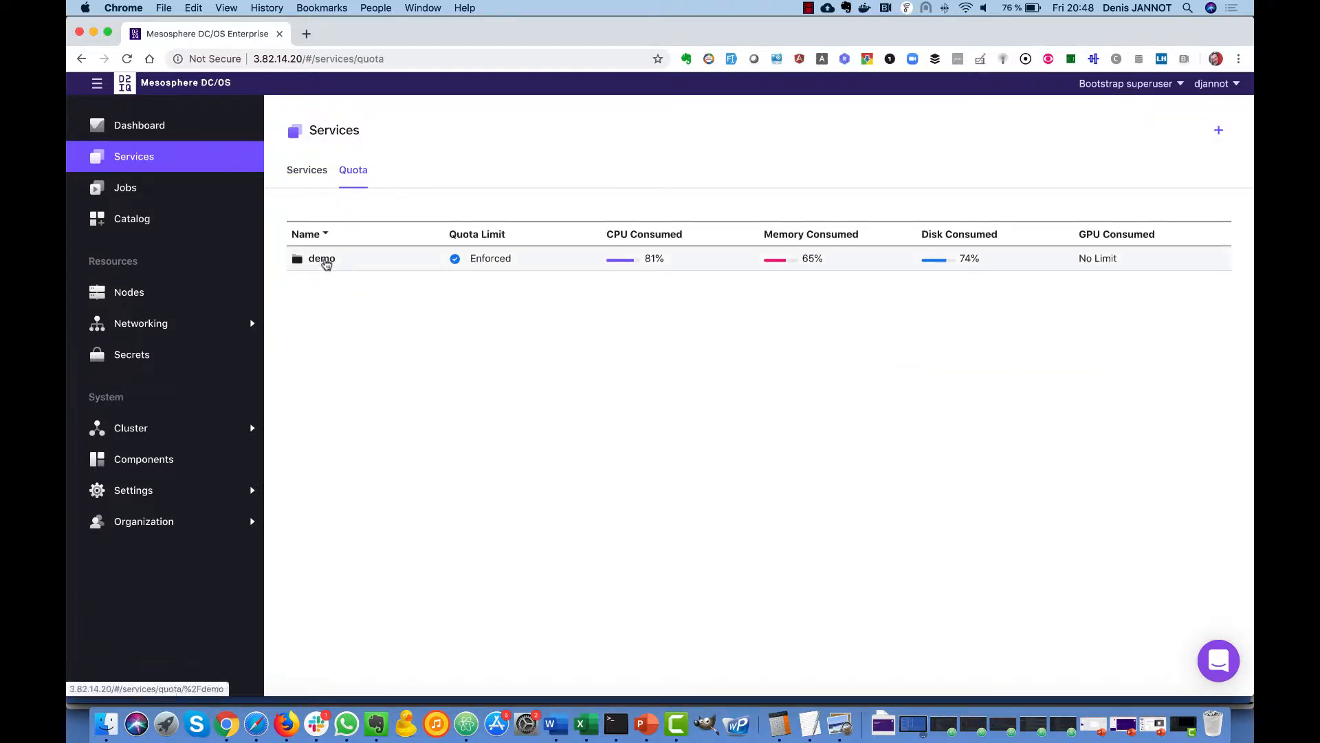
click(322, 260)
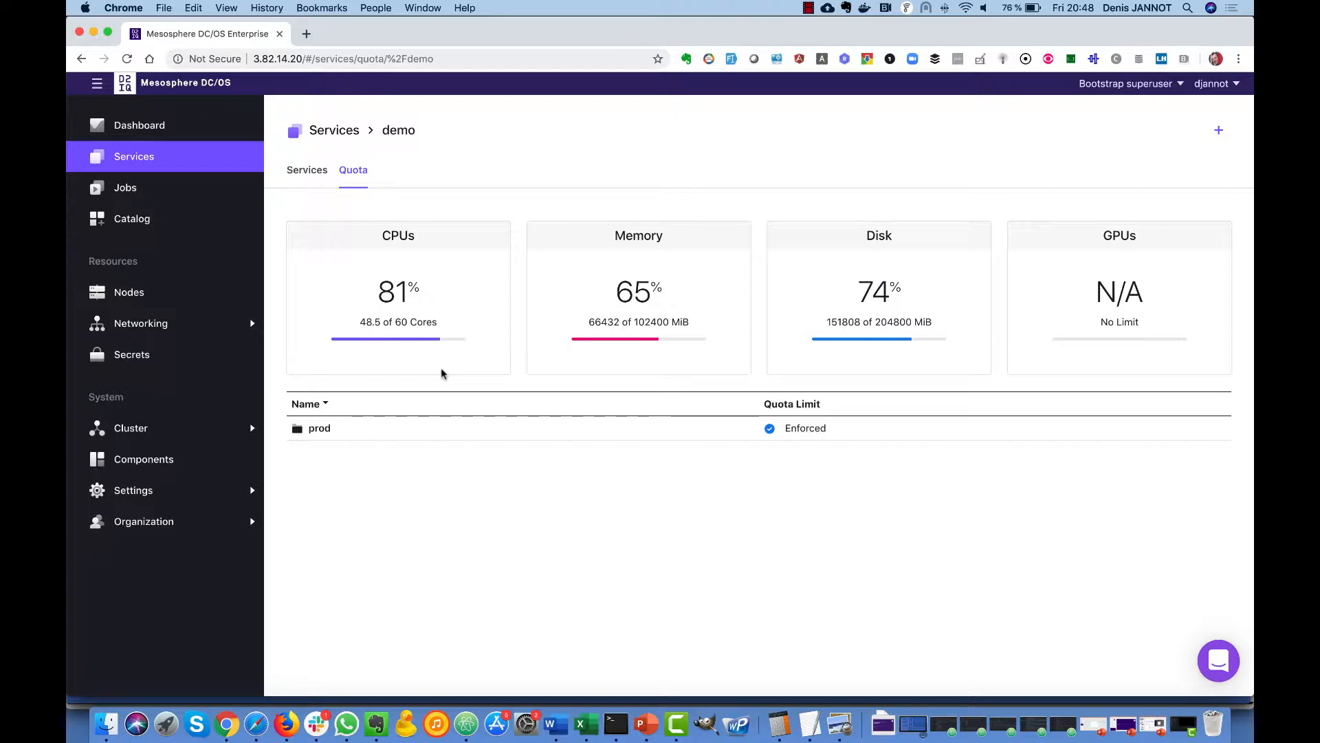
Examine the tasks running on nodes 172.16.72.78 and 172.16.2.171
click(178, 307)
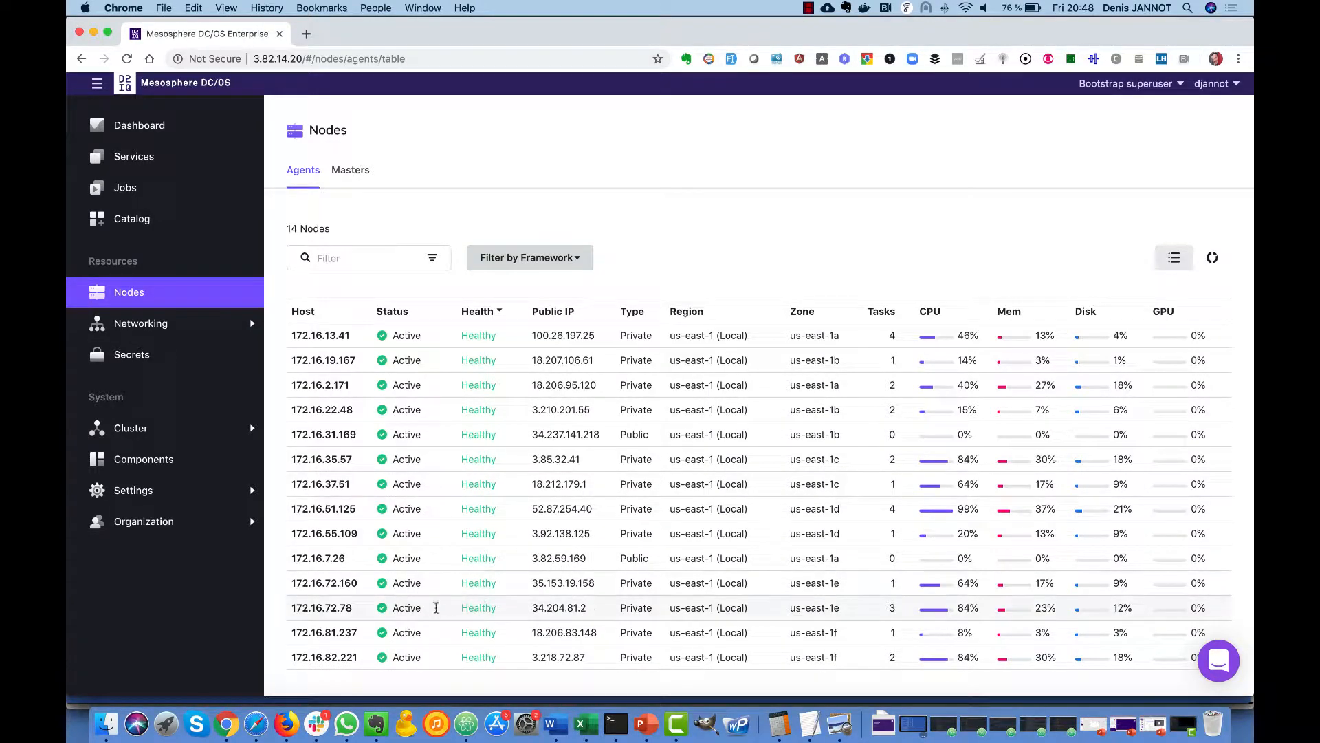
click(341, 609)
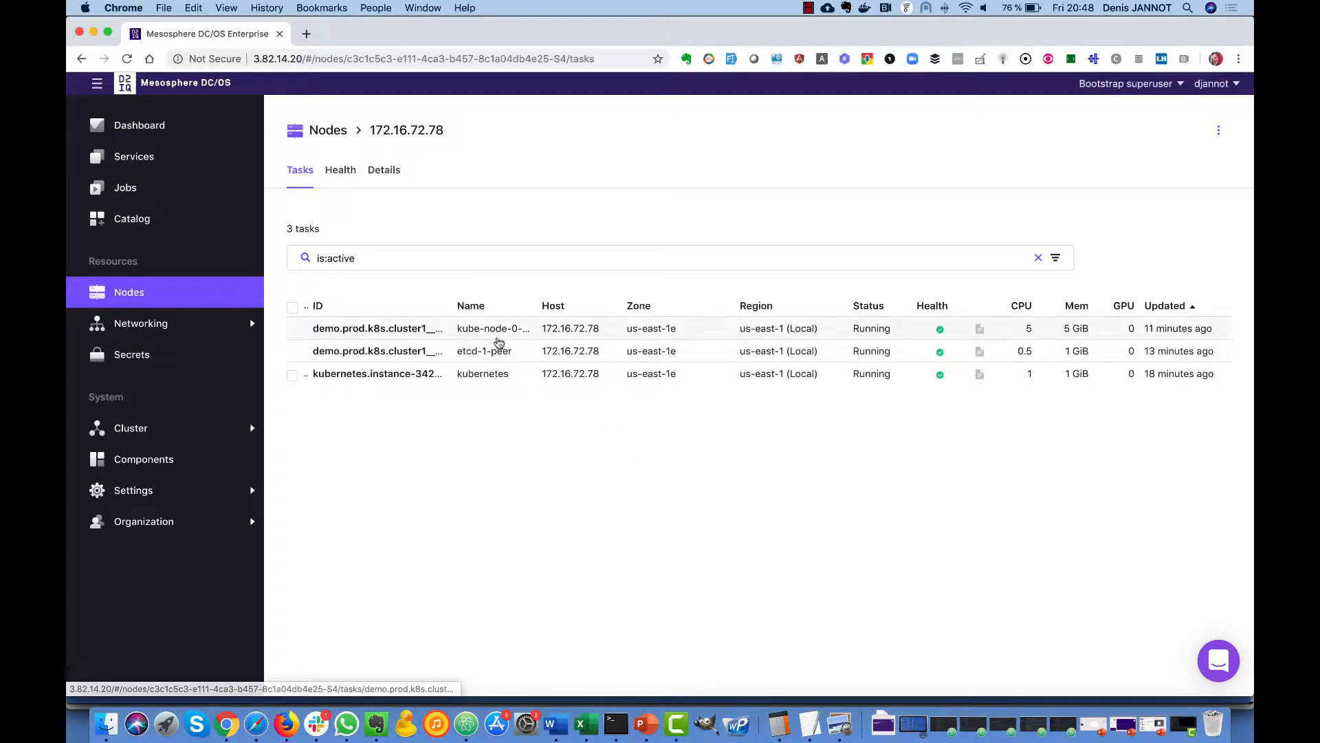
click(319, 138)
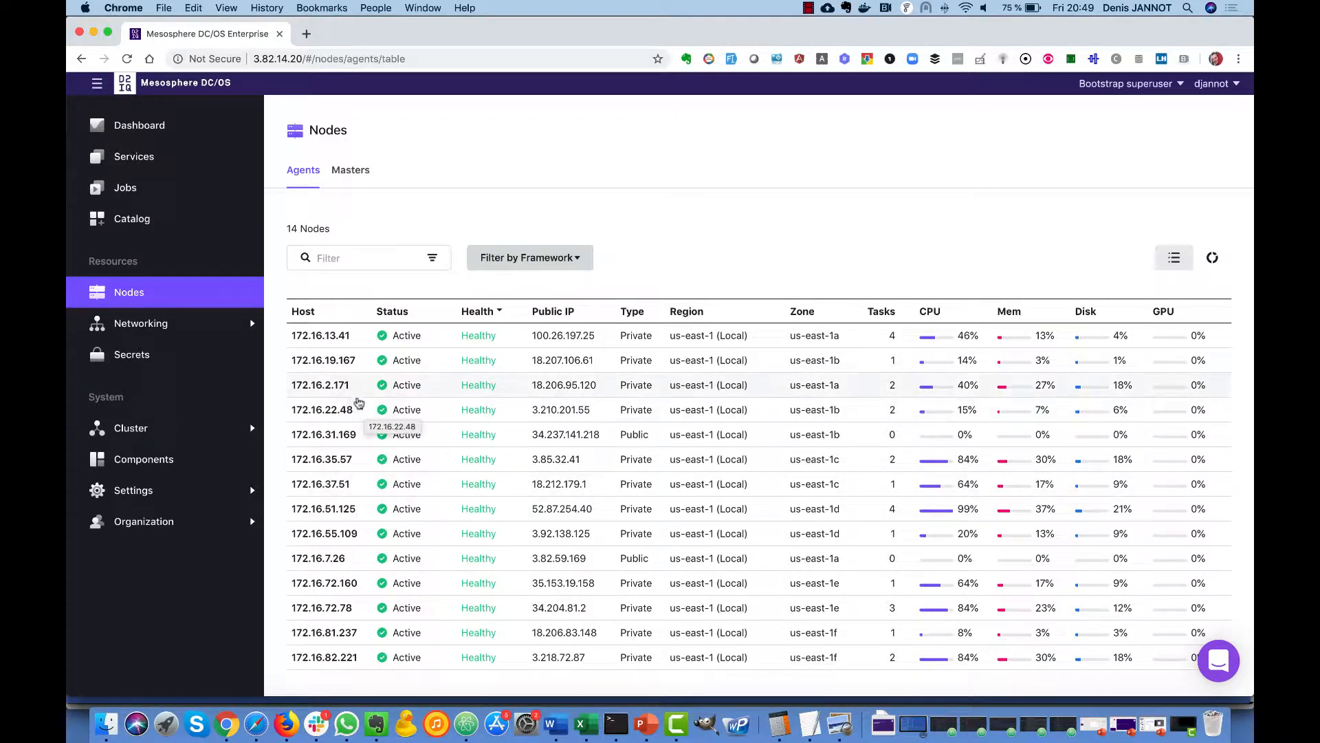
click(337, 389)
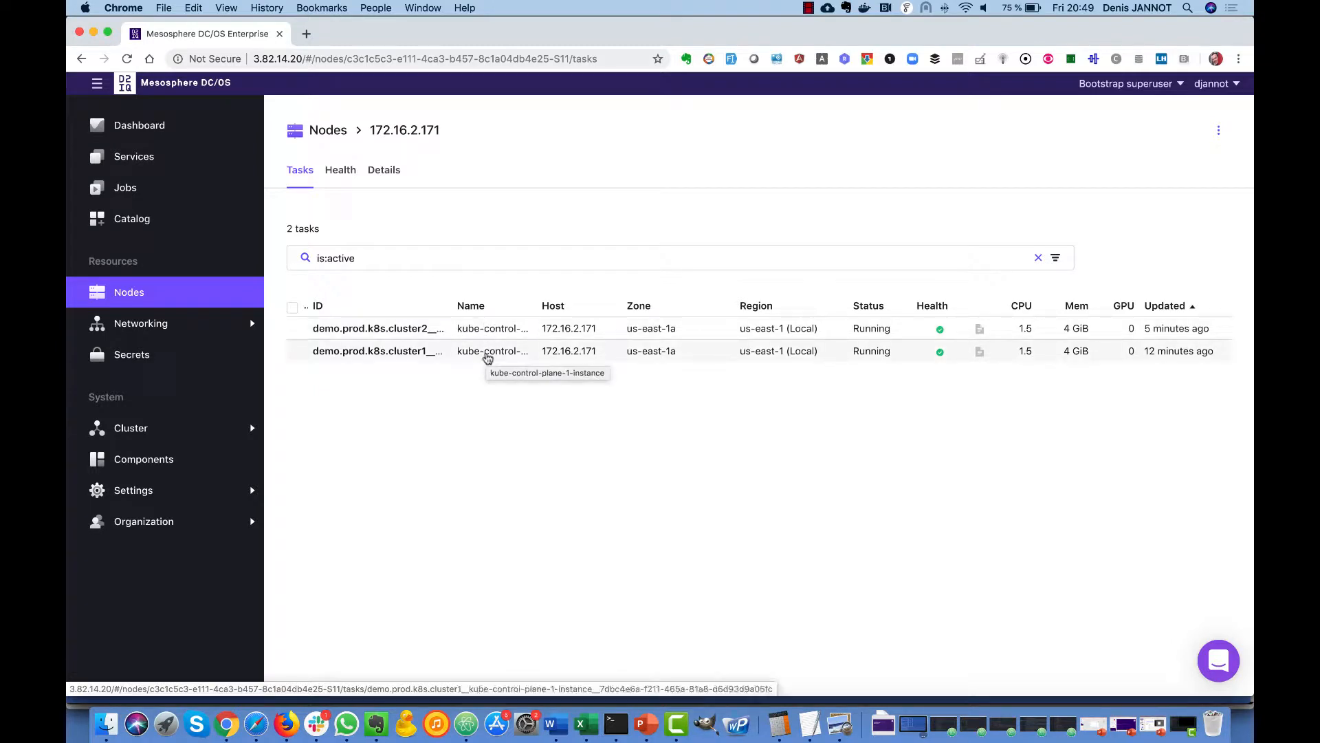
Drain node 172.16.2.171 from the agents list using the Drain only option
click(327, 134)
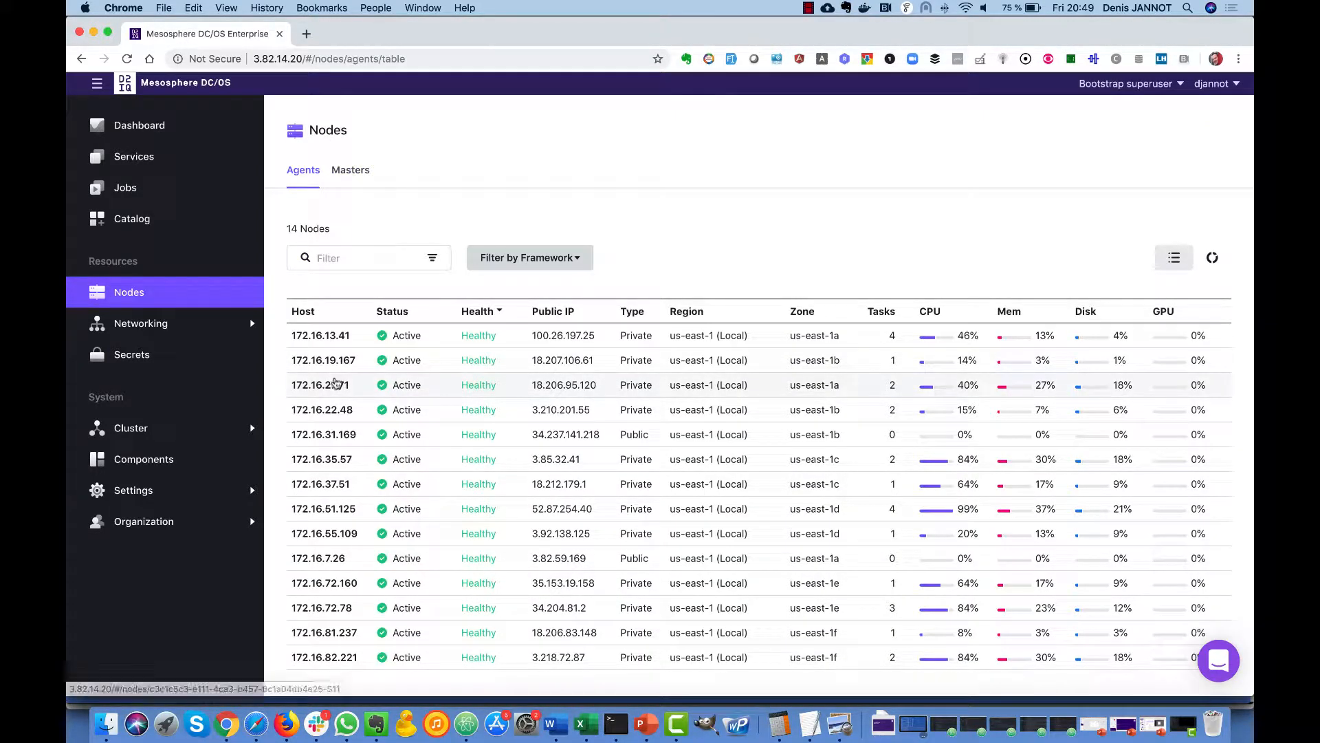
scroll(1180, 383, right, 2)
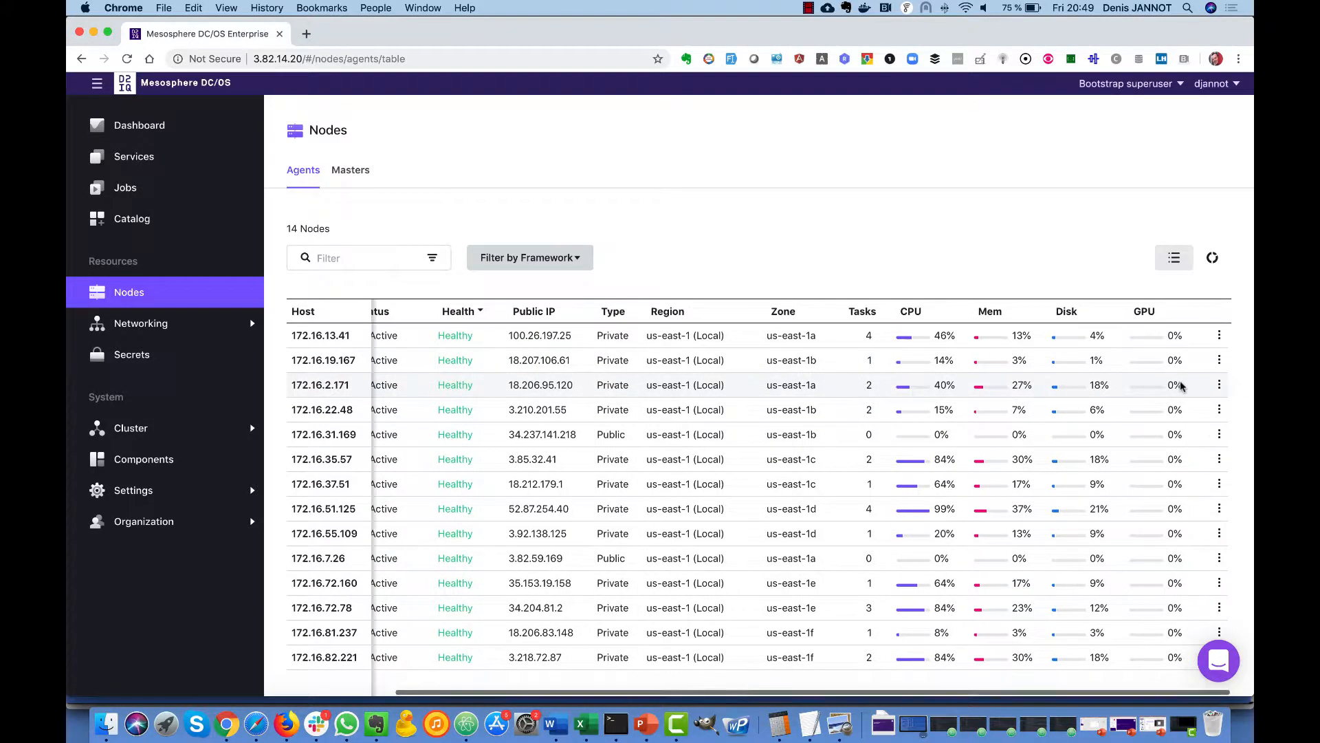
click(1219, 384)
click(1169, 411)
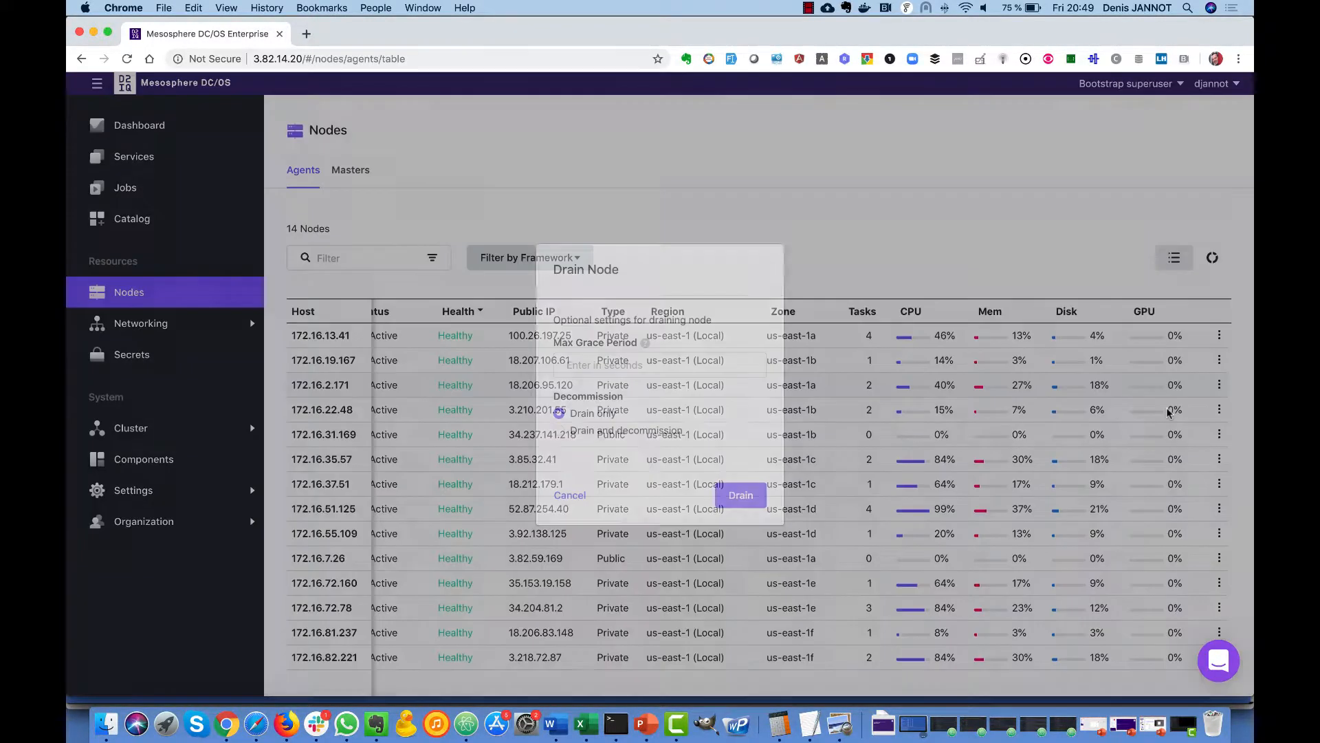
click(747, 504)
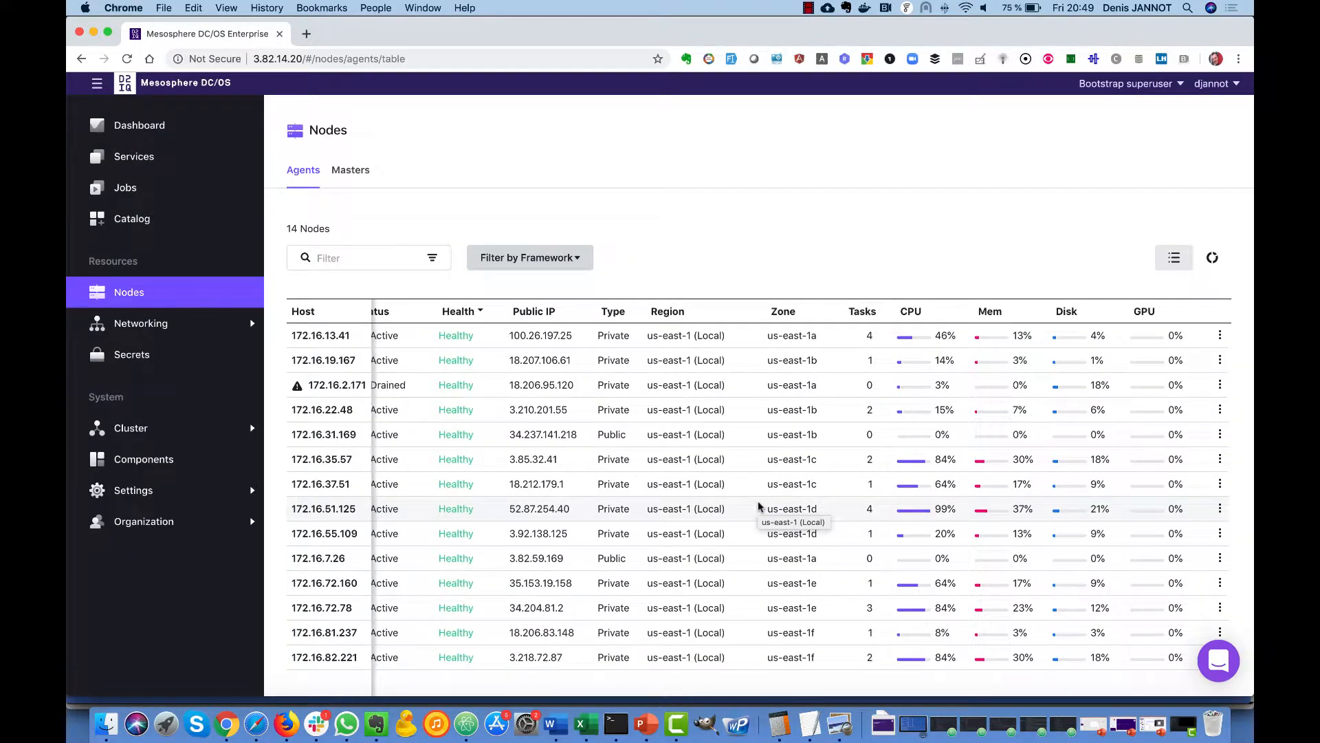
Open cluster1 under demo/prod/k8s and examine its active tasks following the node drain
click(154, 158)
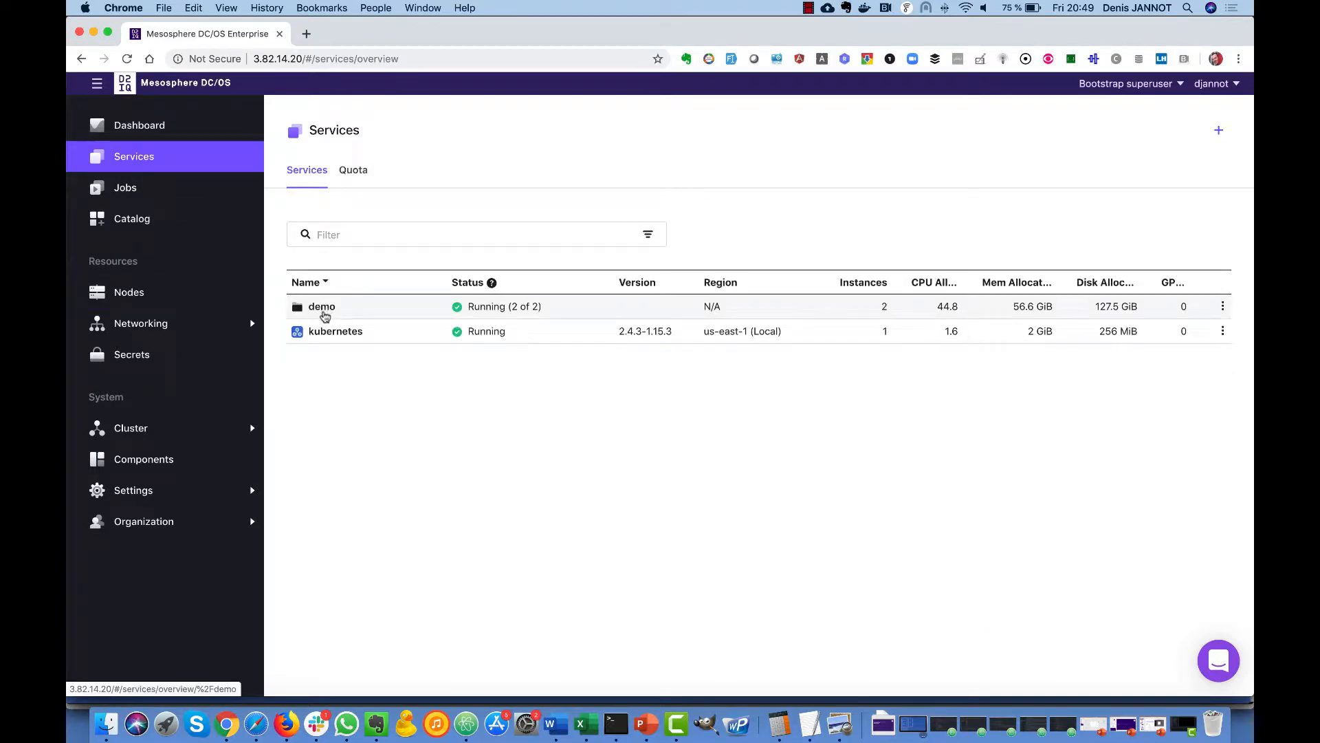
click(323, 311)
click(322, 311)
click(320, 311)
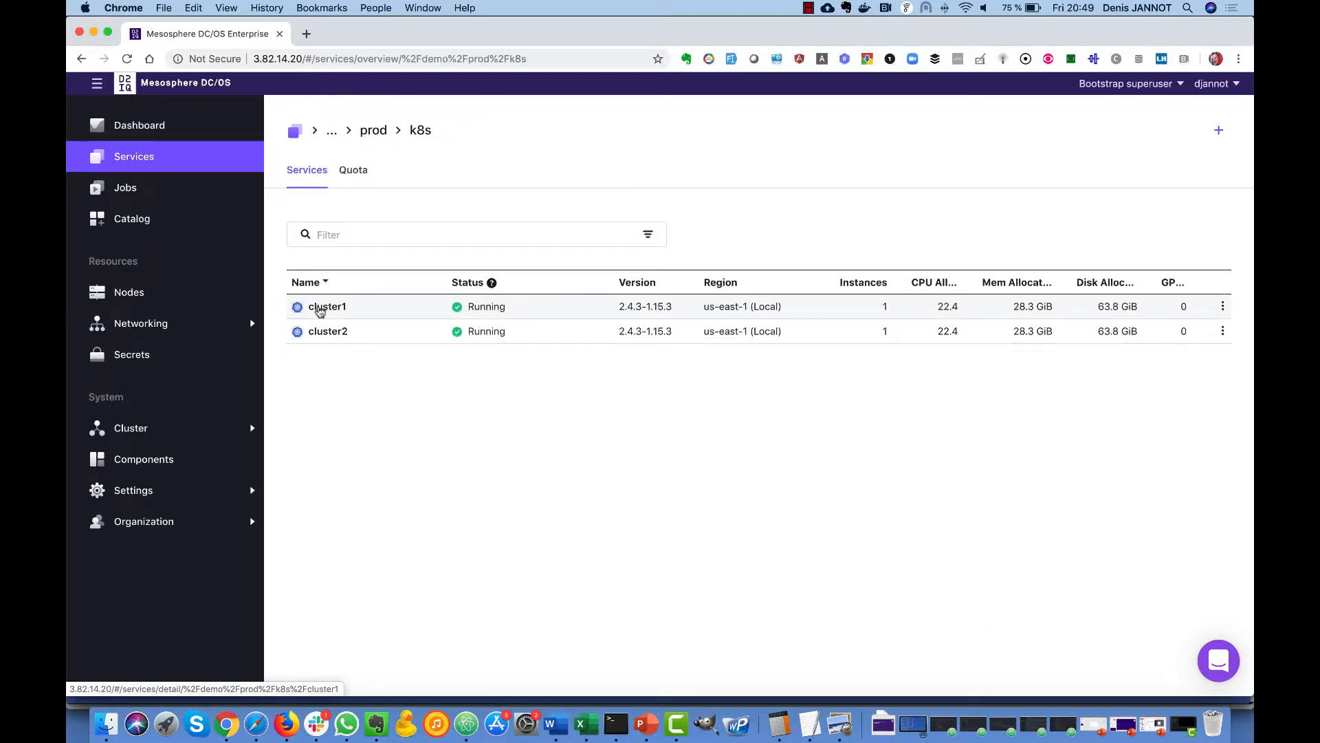
click(327, 309)
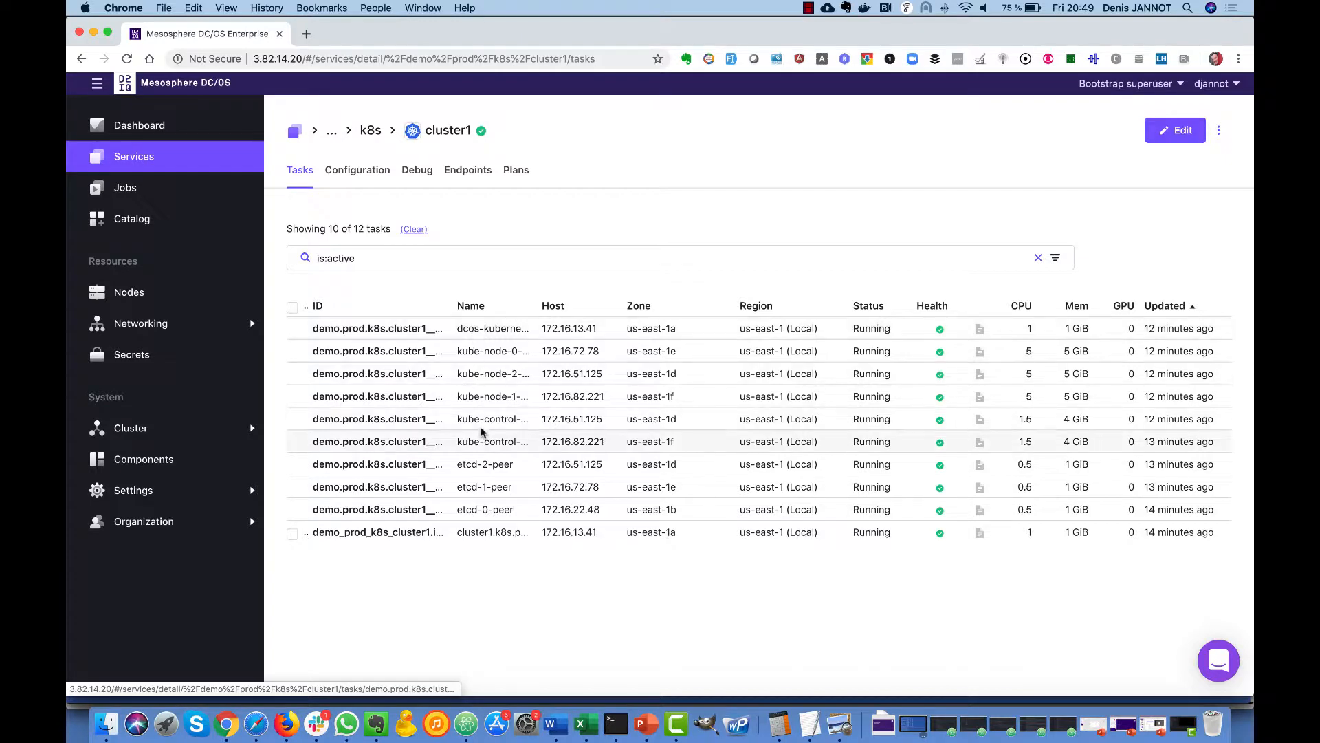
Display cluster1's recovery (parallel) plan and check its control-plane recovery phase
click(507, 174)
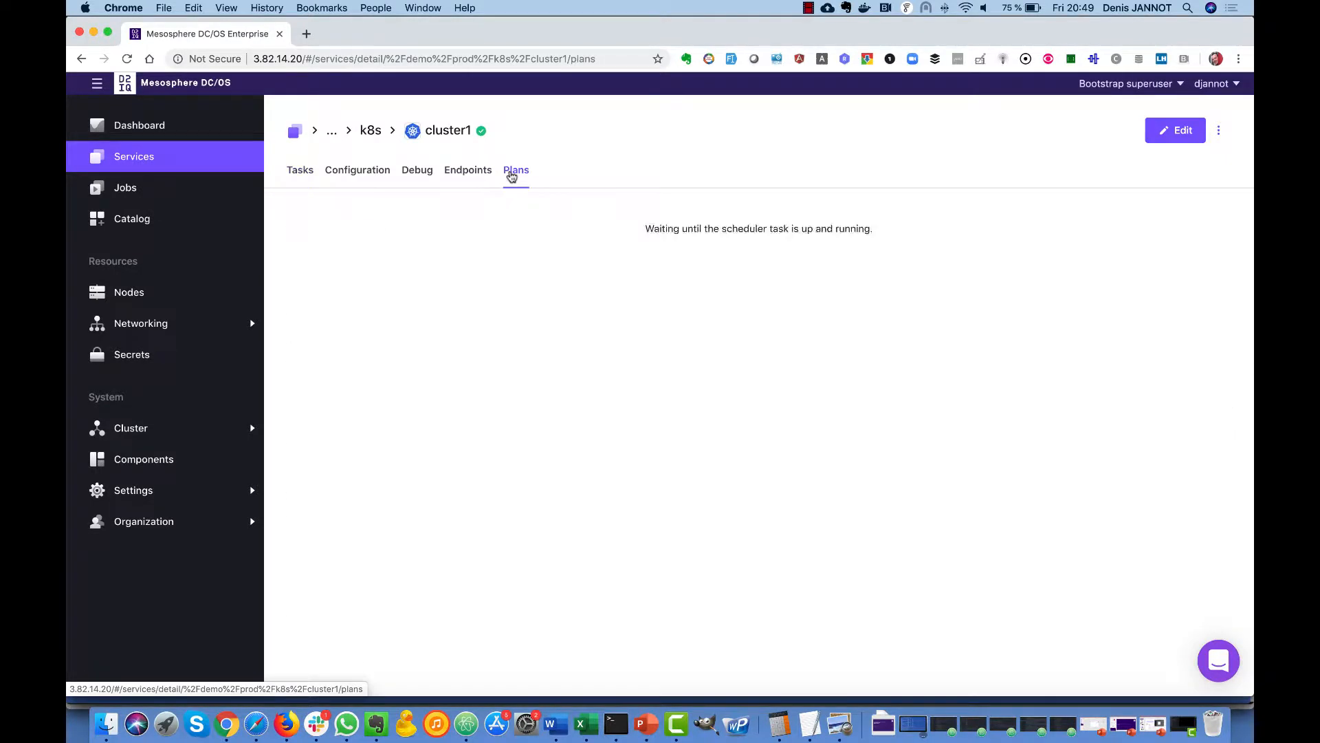
click(394, 234)
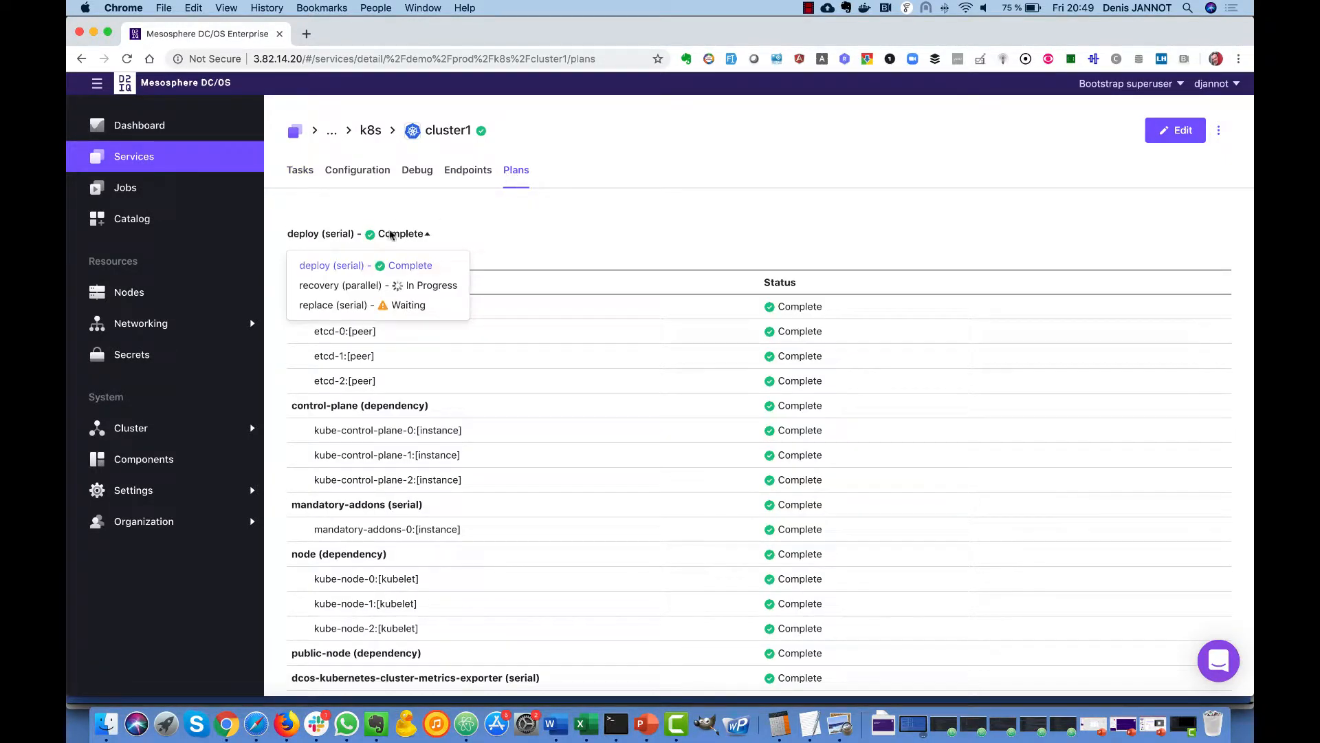
click(383, 285)
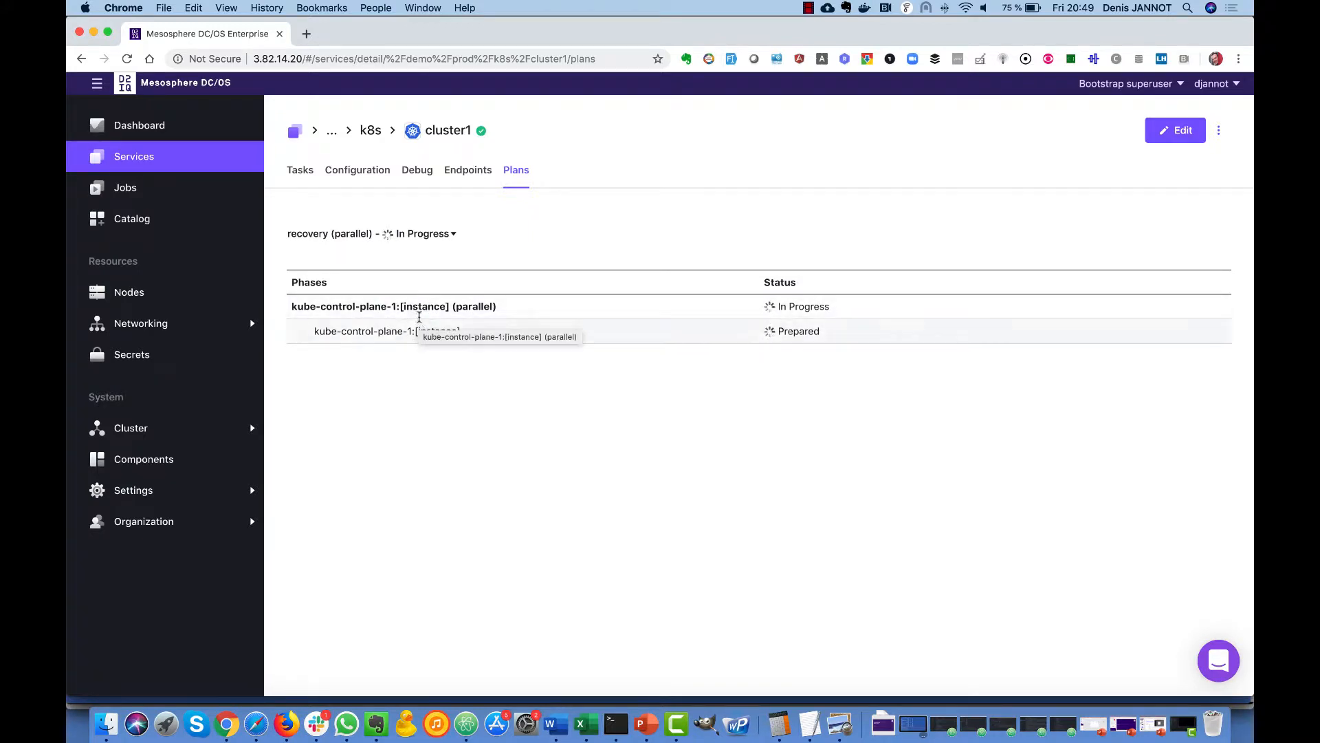
Reactivate the drained node 172.16.2.171 from the agents list and check its status
click(165, 292)
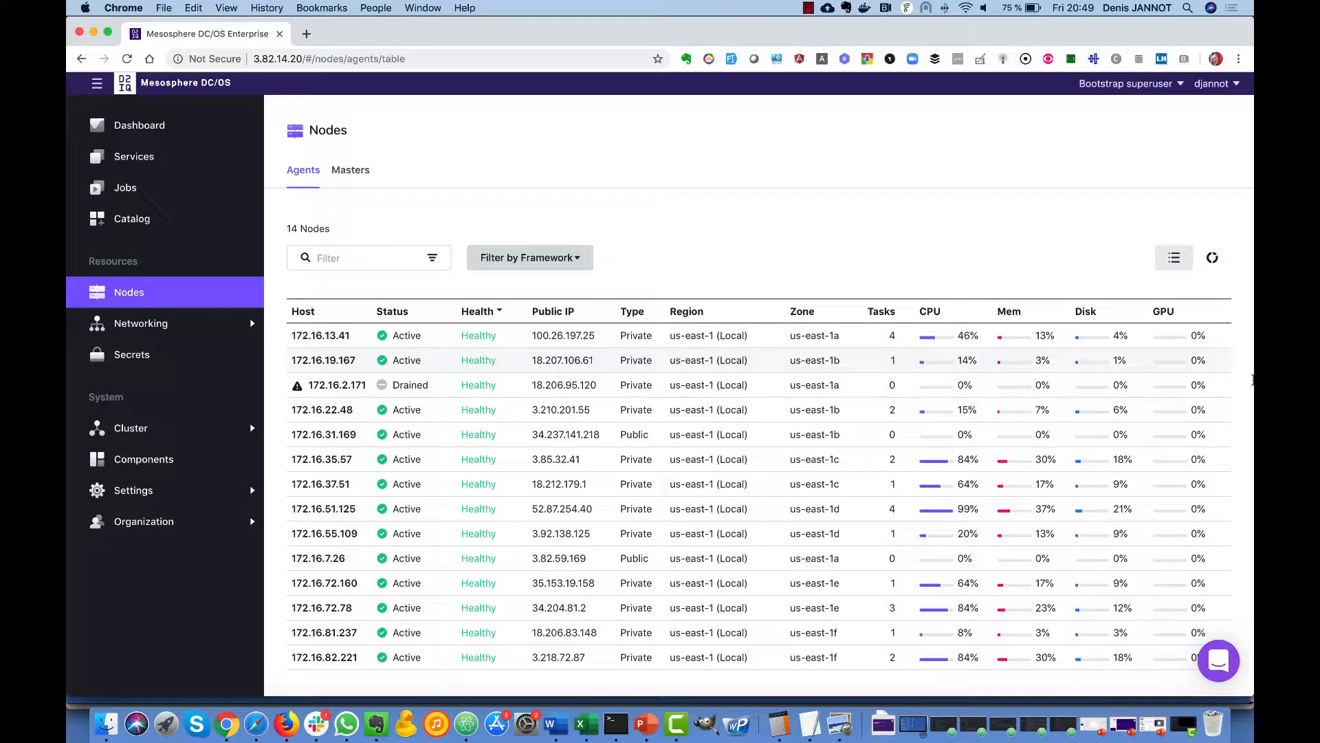
scroll(1231, 381, right, 2)
click(1220, 384)
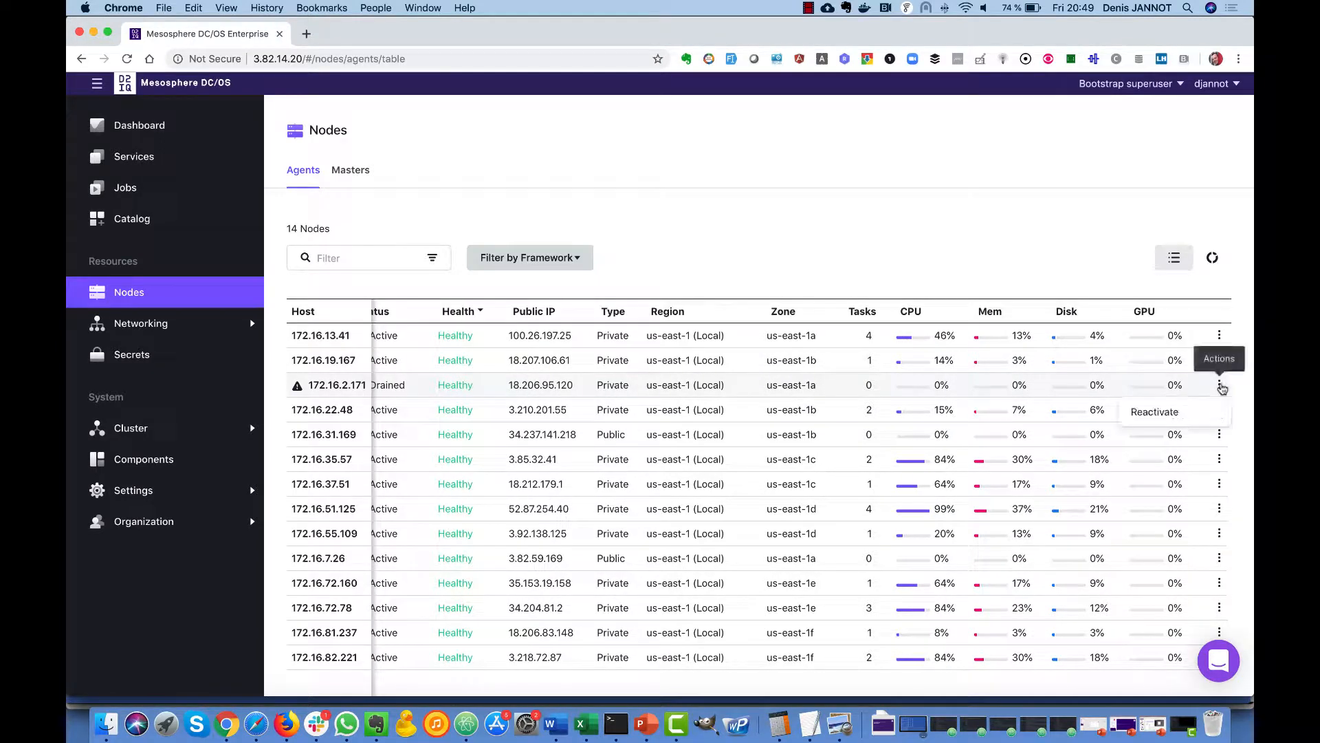
click(1185, 408)
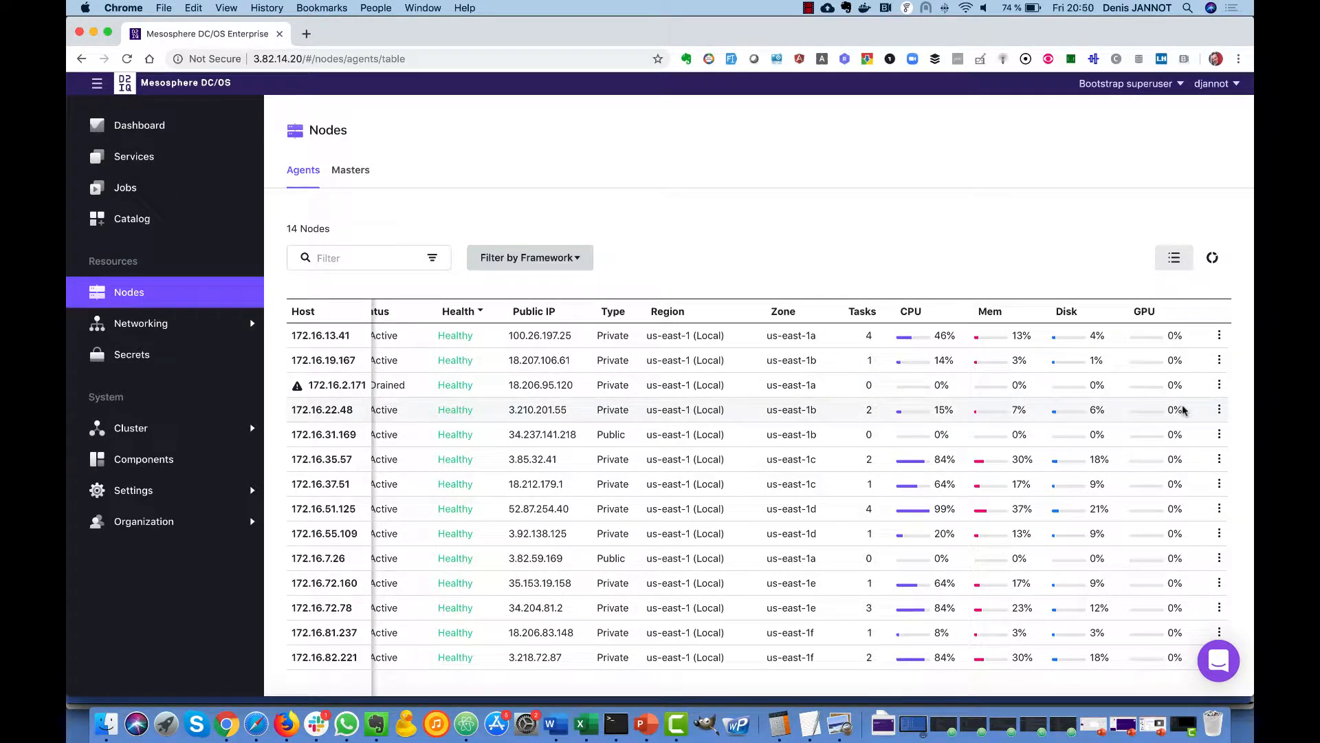
scroll(860, 410, left, 2)
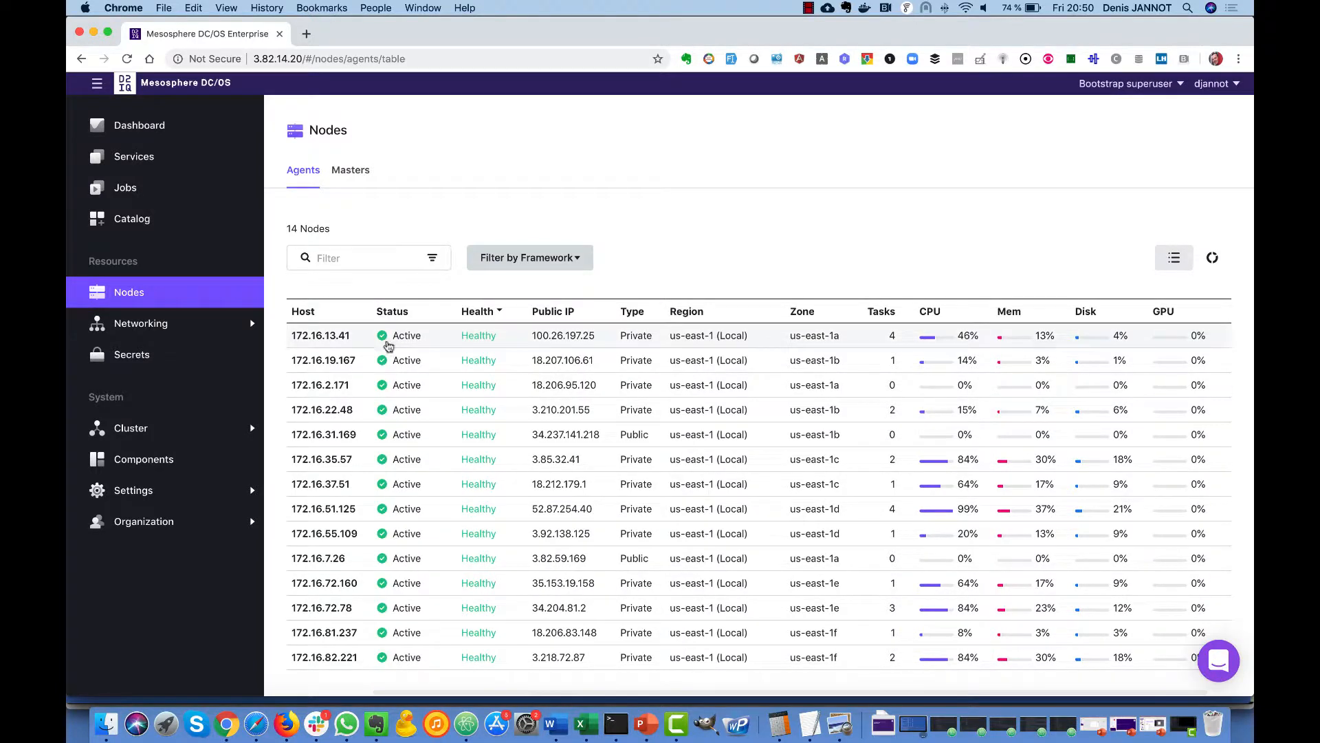
Open cluster1 under demo/prod/k8s and check its active tasks and its recovery (parallel) plan
click(221, 168)
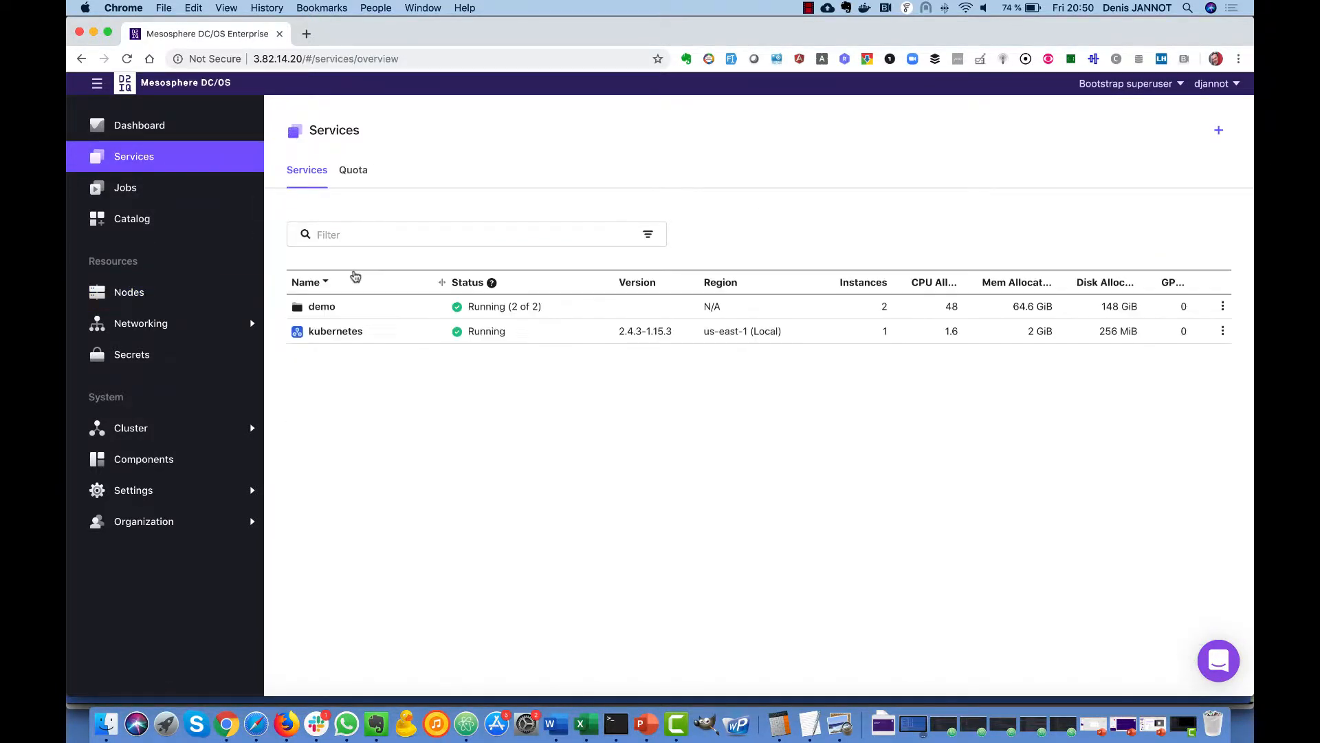
click(324, 308)
click(325, 307)
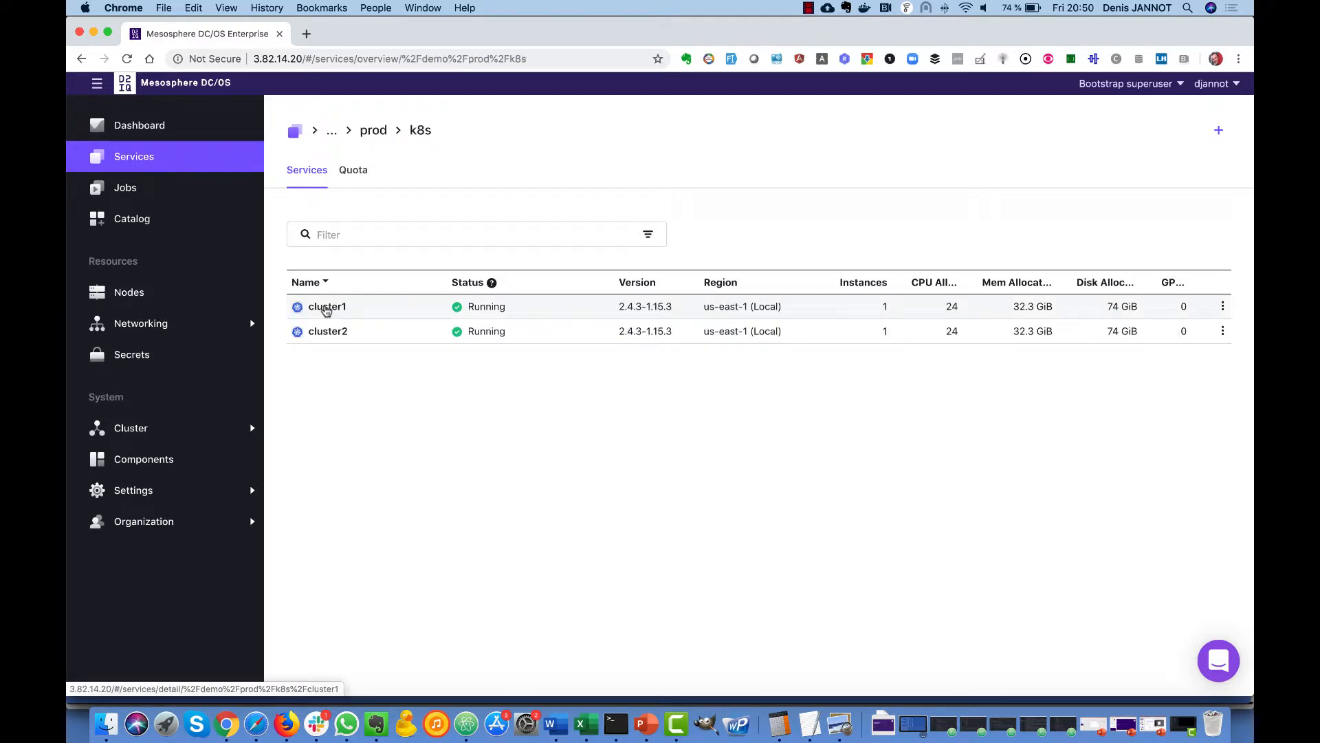
click(327, 307)
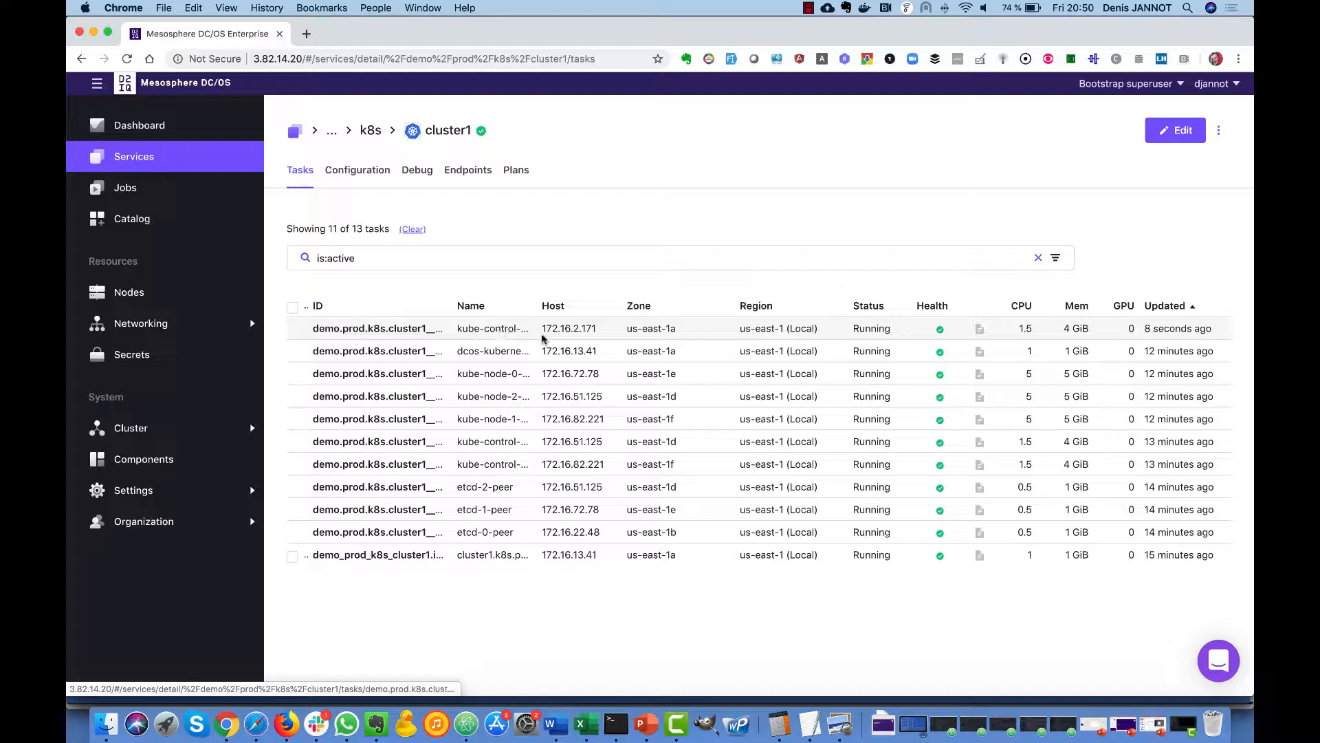
click(516, 177)
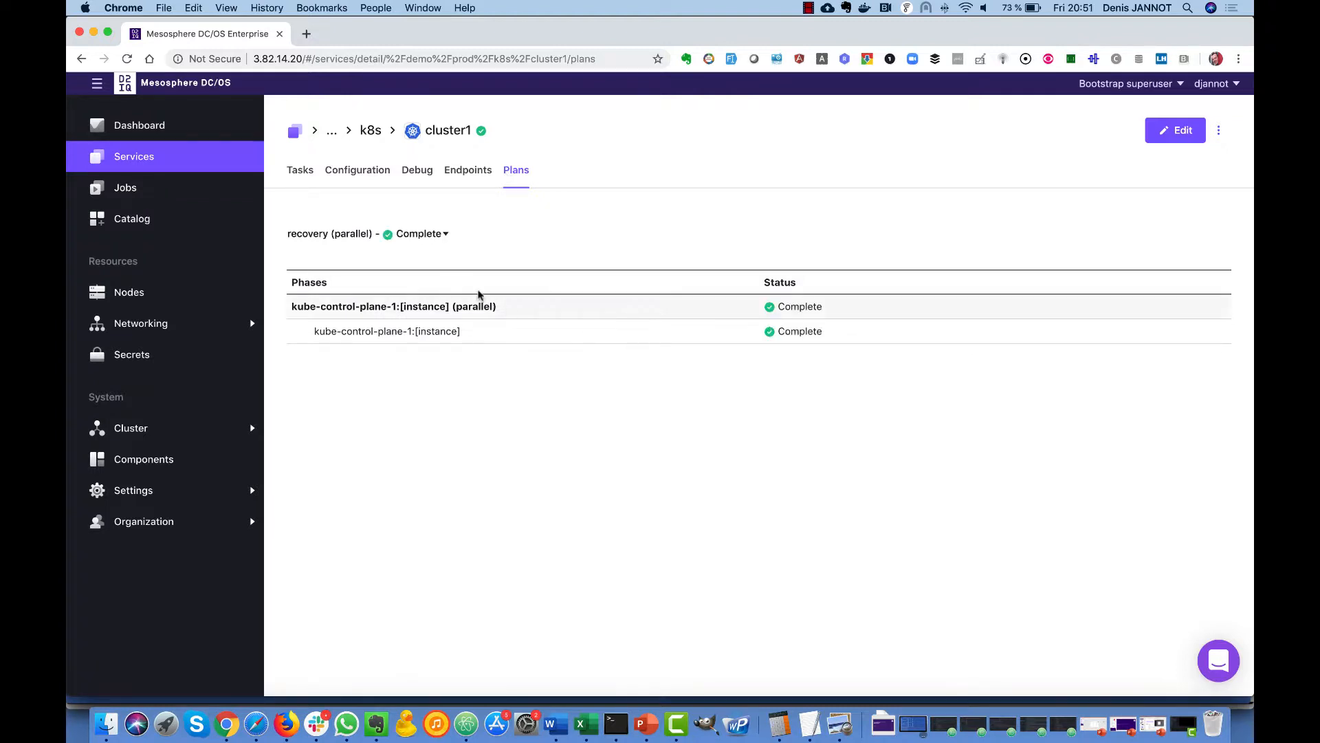
Open cluster2 in the k8s group and check its tasks and its recovery (parallel) plan
click(369, 130)
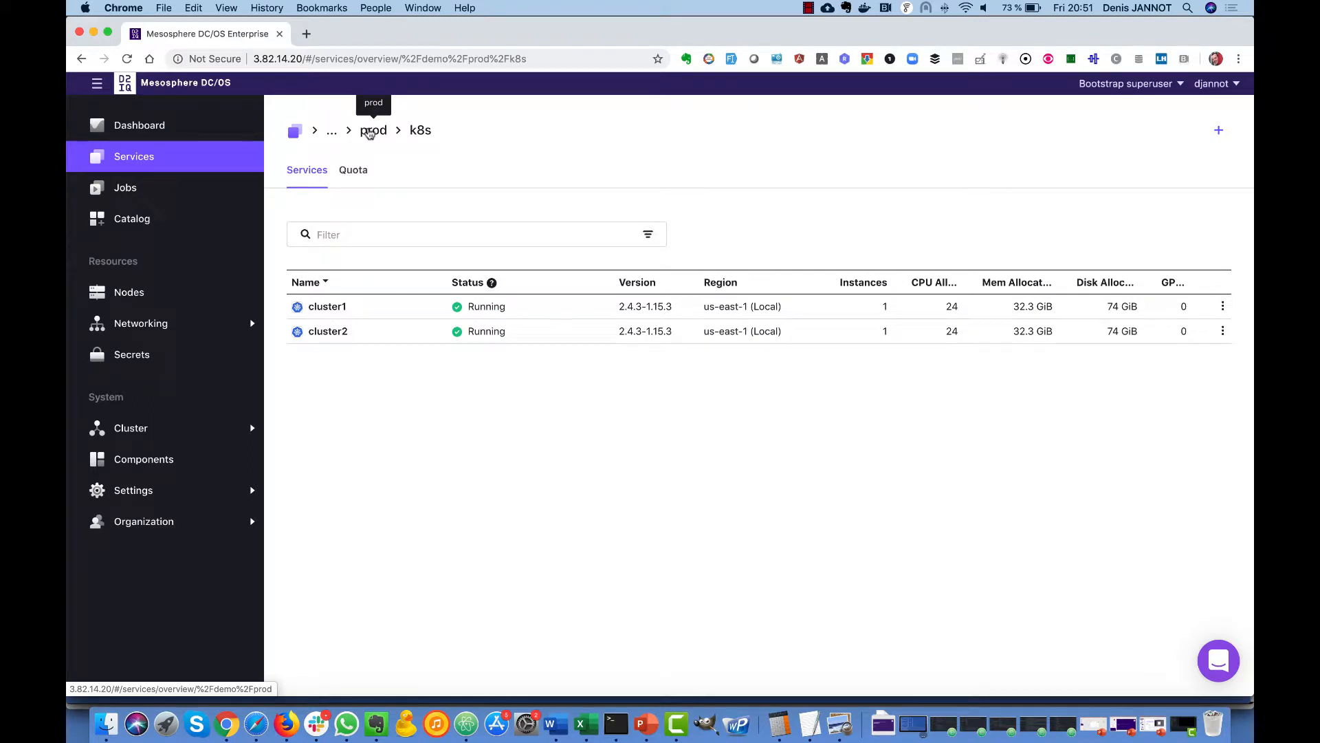
click(333, 331)
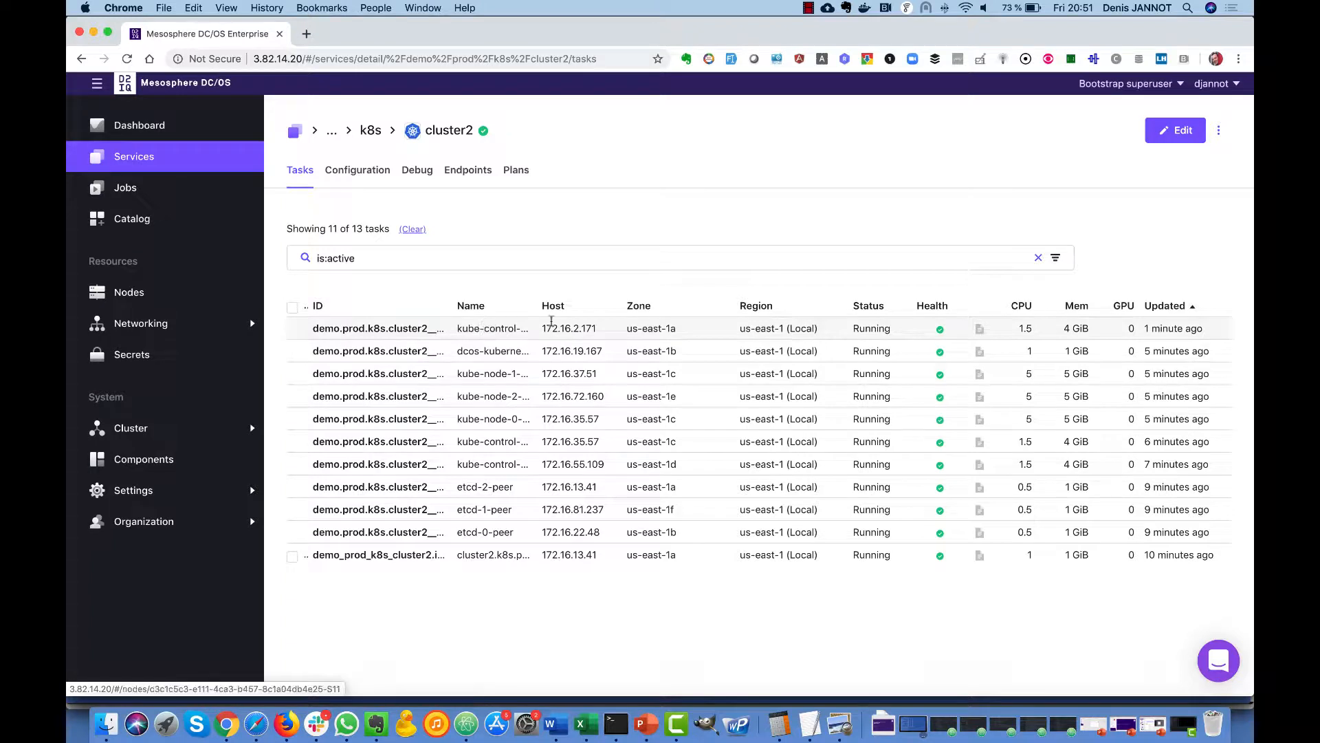
click(517, 172)
click(425, 234)
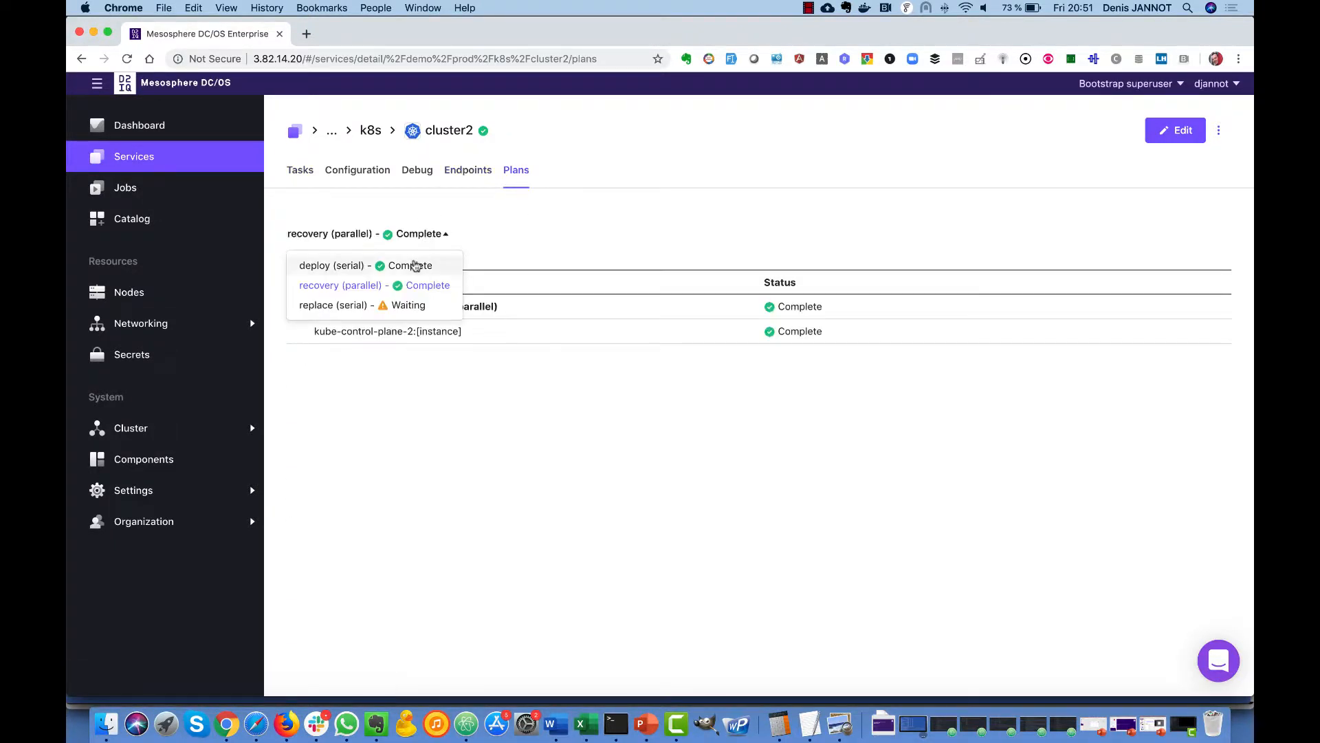
click(413, 287)
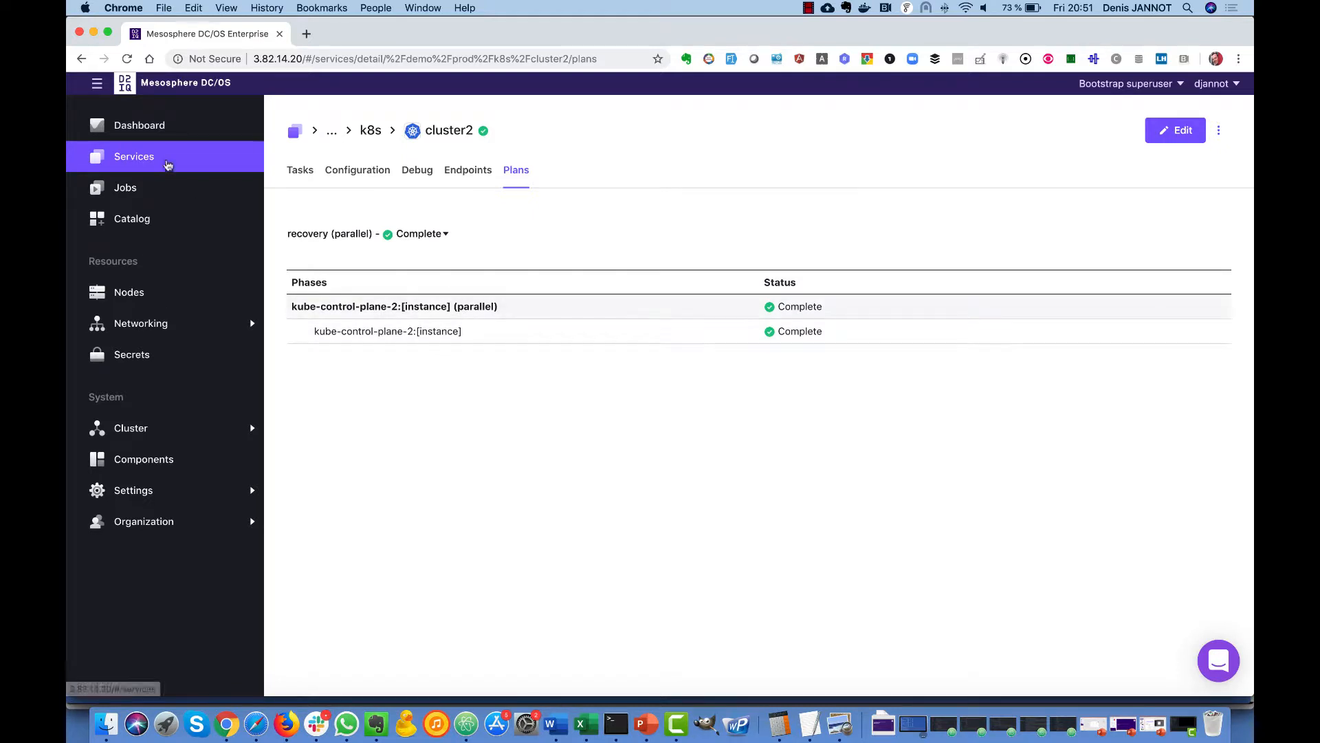
Check the api service in the infra/network/dcos-edgelb group and return to the dashboard
click(146, 138)
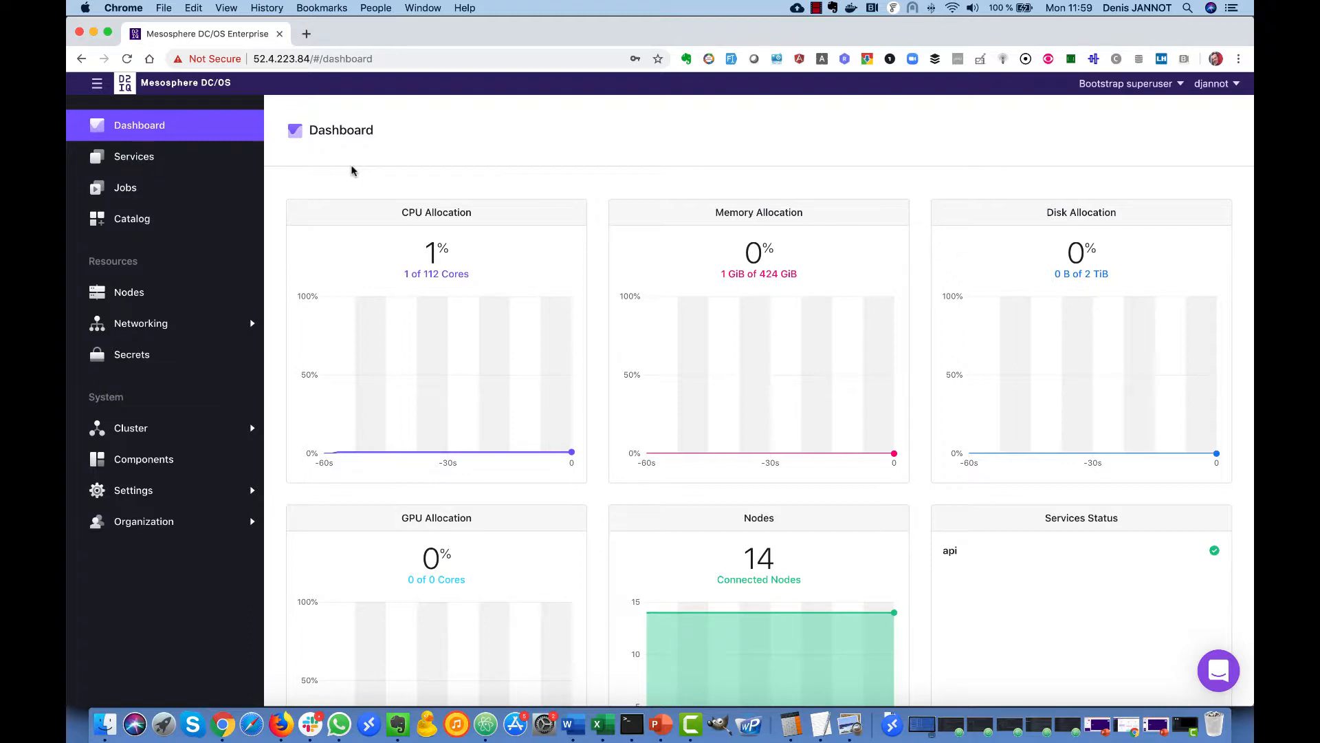
click(146, 156)
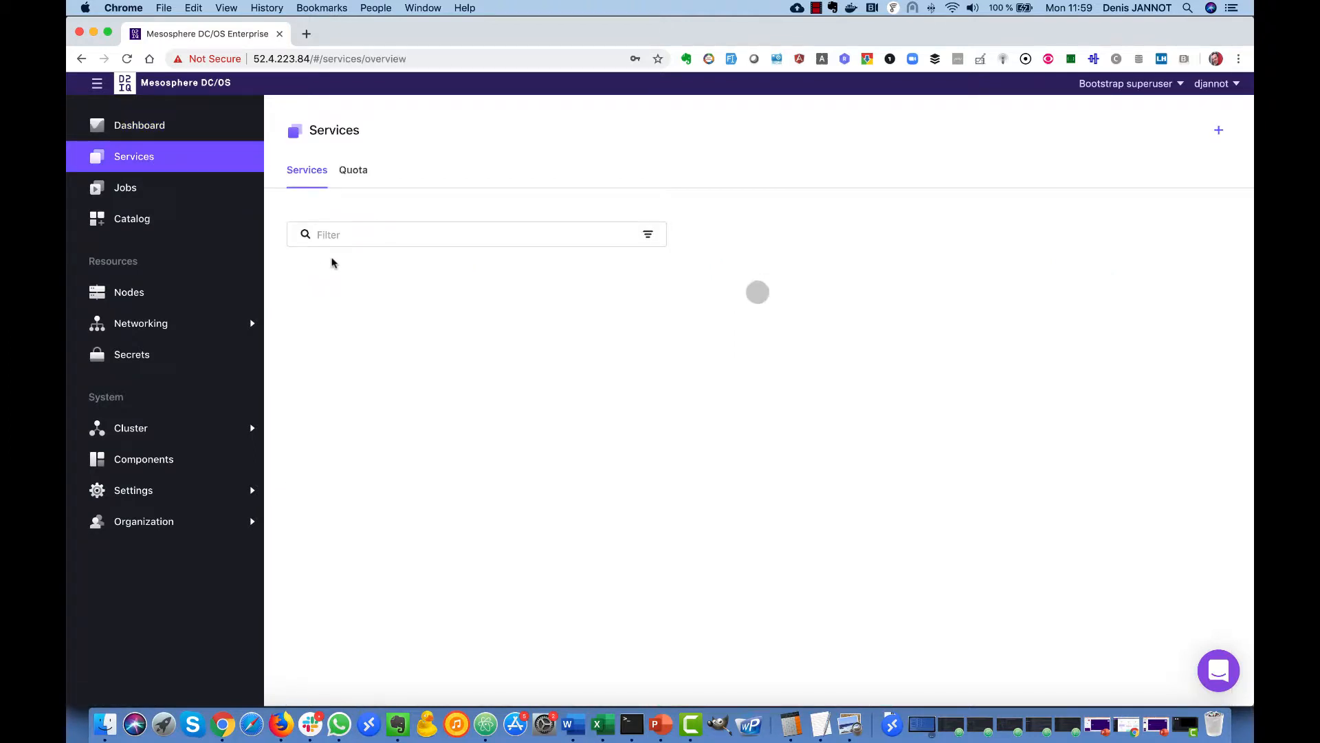
click(318, 306)
click(328, 287)
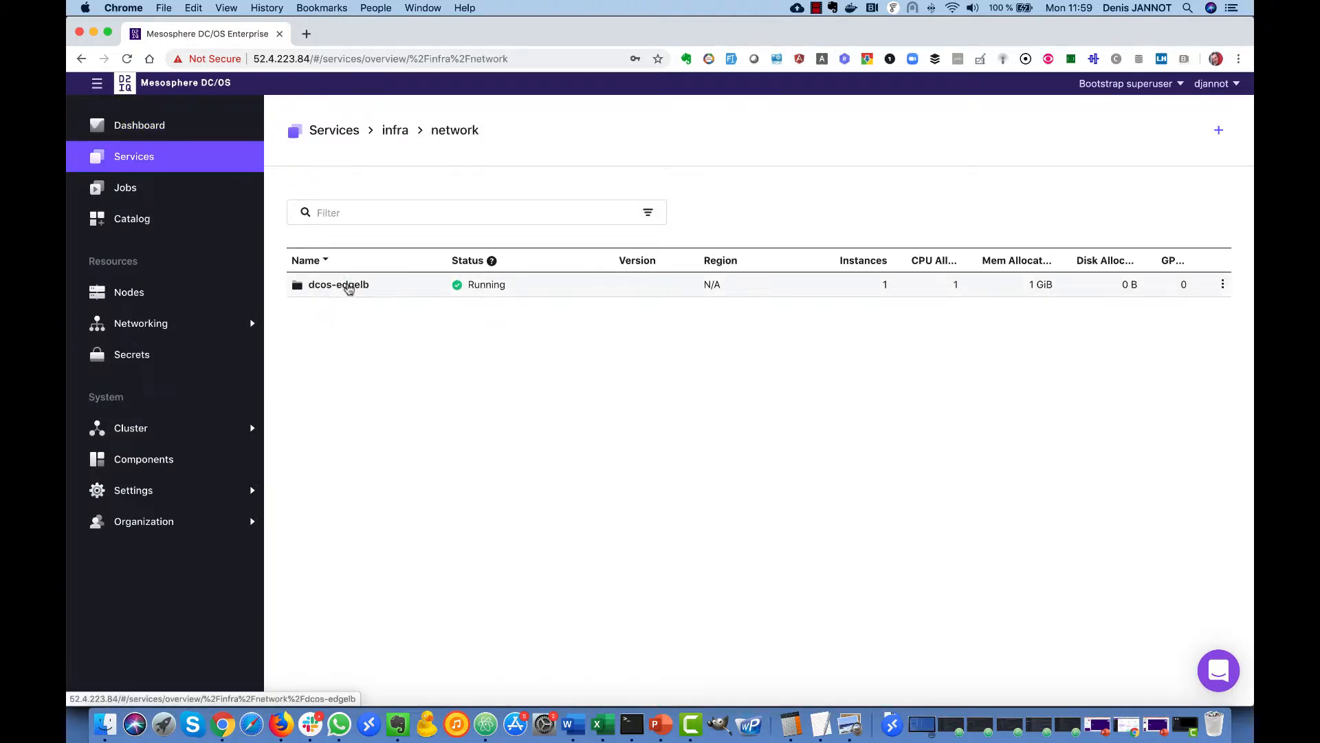
click(349, 285)
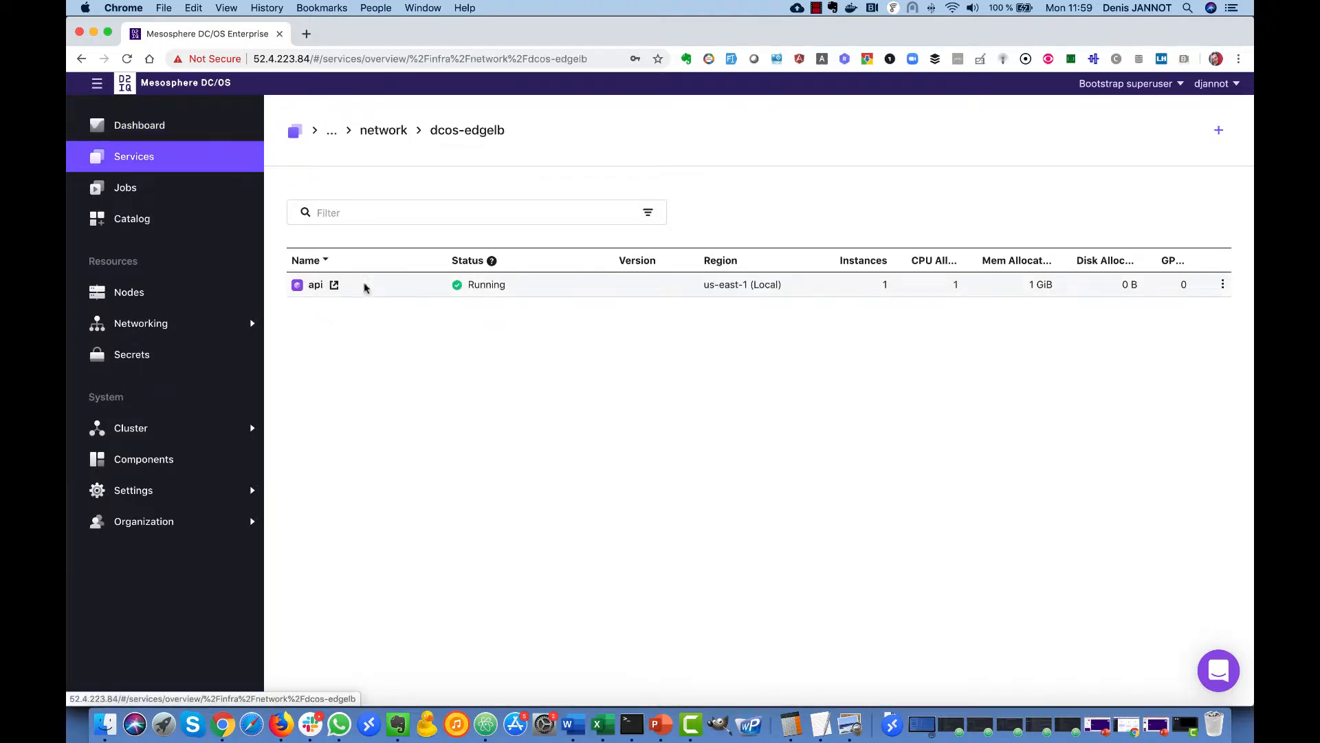
click(161, 130)
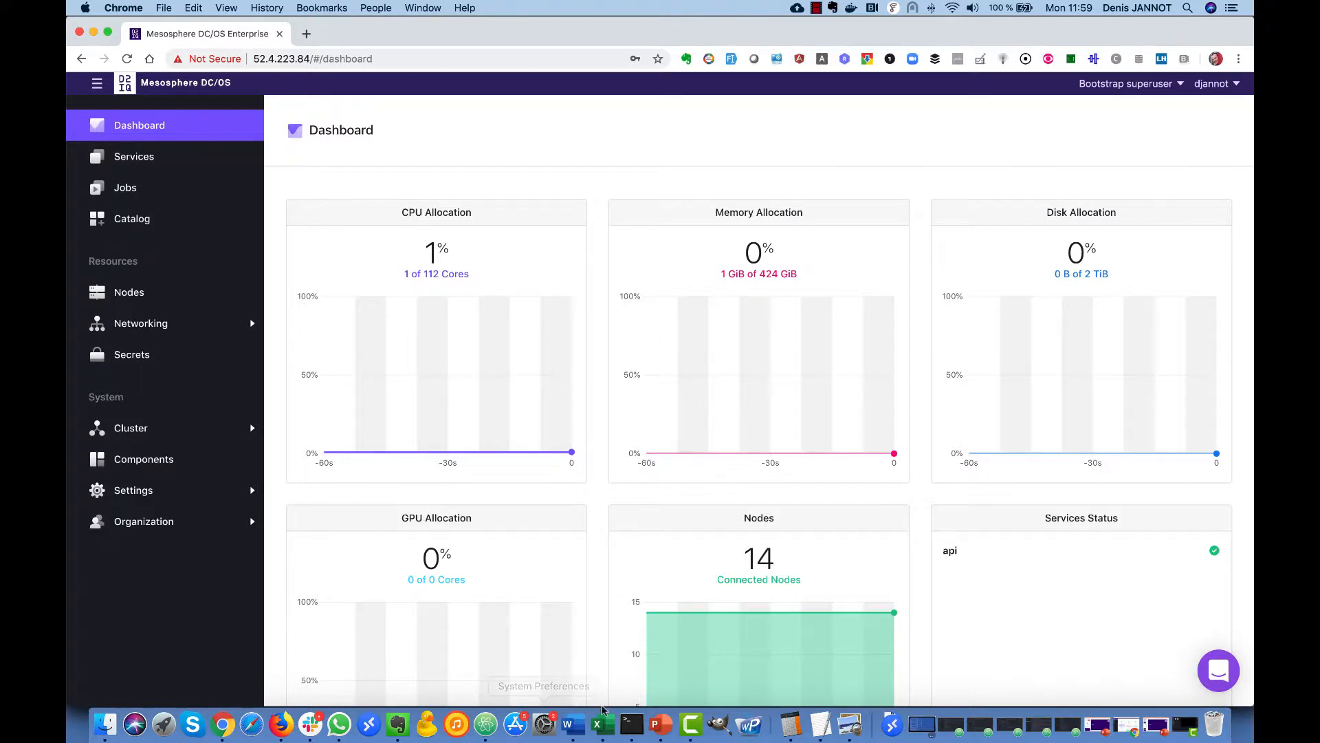
Switch to Terminal and create the pool template edgelb-template with the dcos edgelb CLI for infra/network/dcos-edgelb
click(632, 724)
text(dcos edgelb --name=infra/network/dcos-edgelb pool-template create edgelb-template)
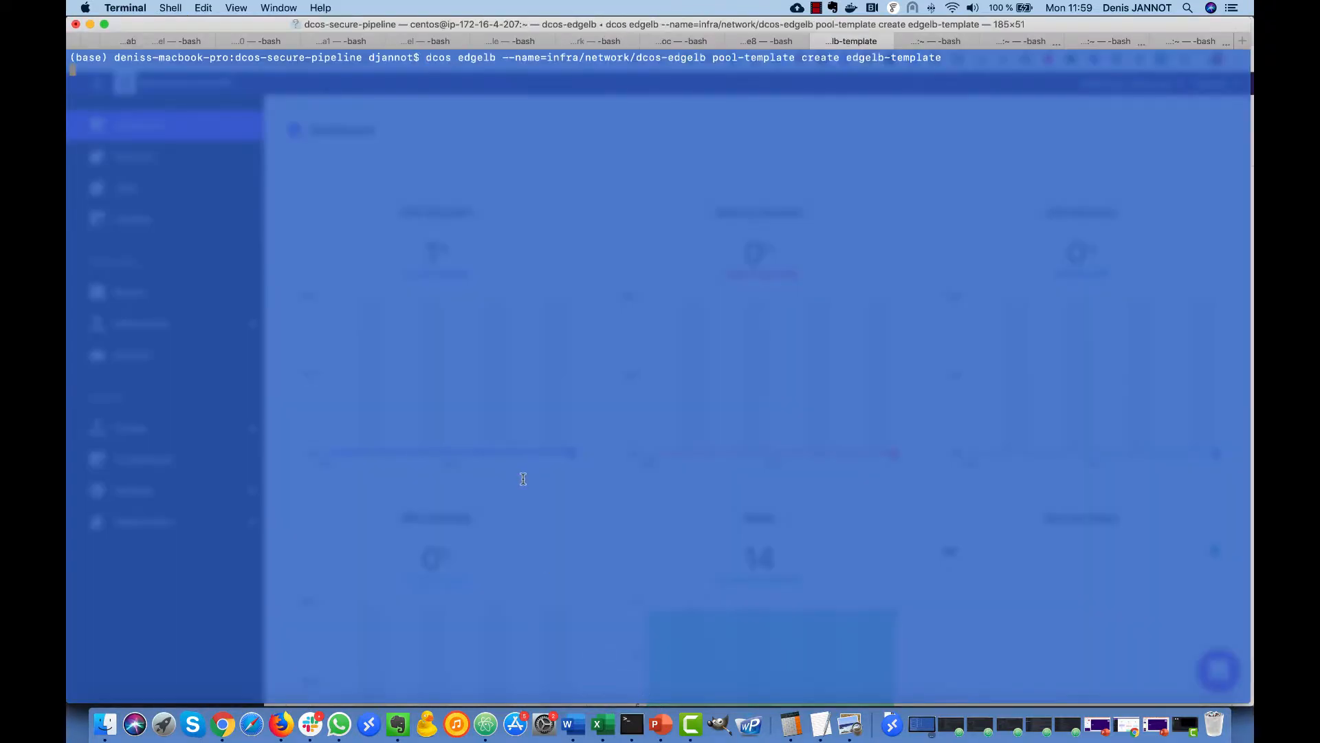
key(Return)
key(Return)
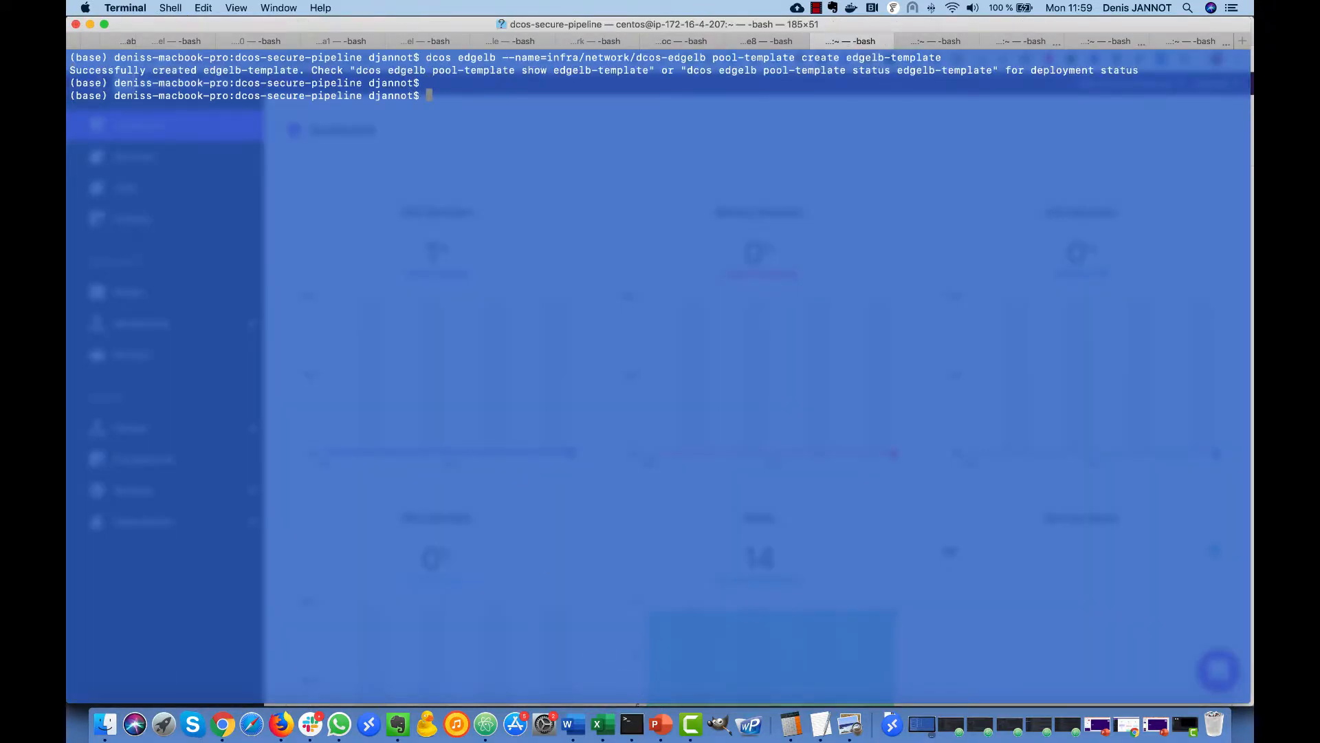
Export the edgelb-template pool template of infra/network/dcos-edgelb to the file edgelb-template.json
text(dcos edgelb --name=infra/network/dcos-edgelb pool-template show edgelb-template > edgelb-template.json)
key(Return)
key(Return)
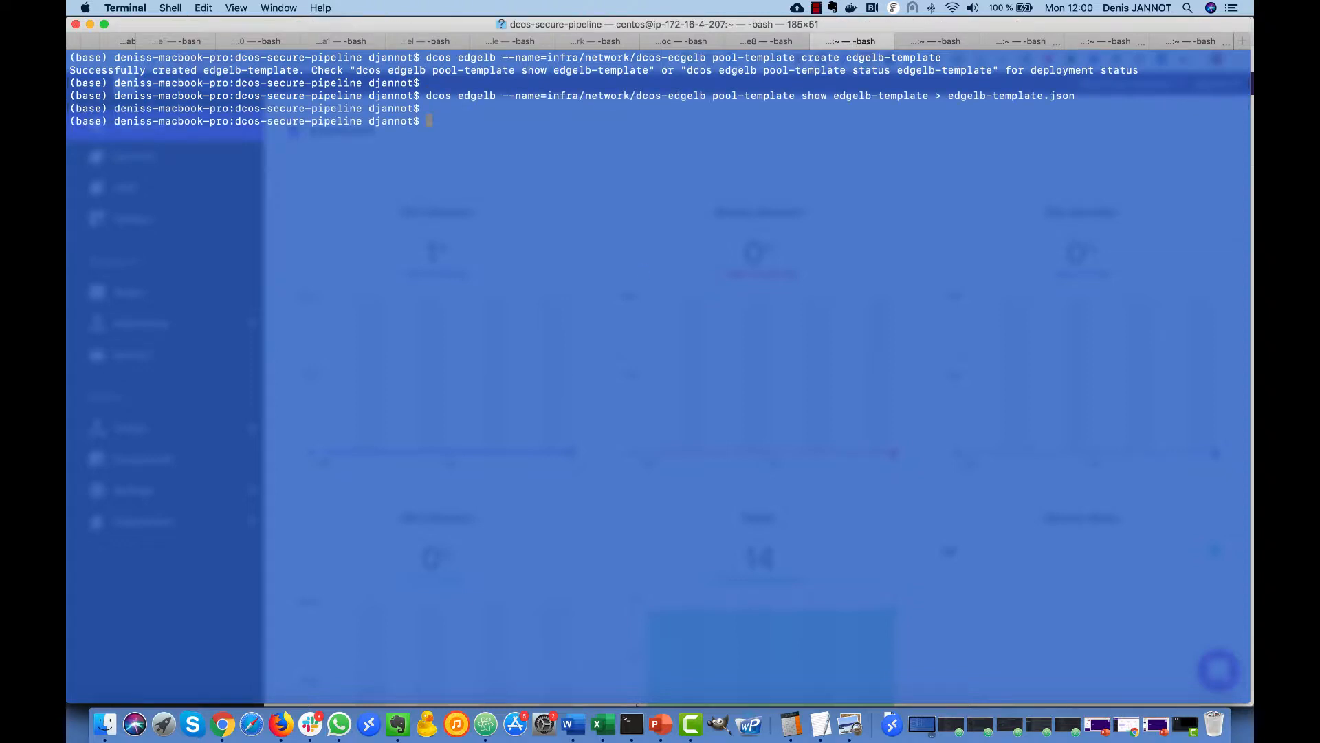
Open edgelb-template.json in vi and search for the count setting
text(vi d)
key(BackSpace)
text(e)
key(Tab)
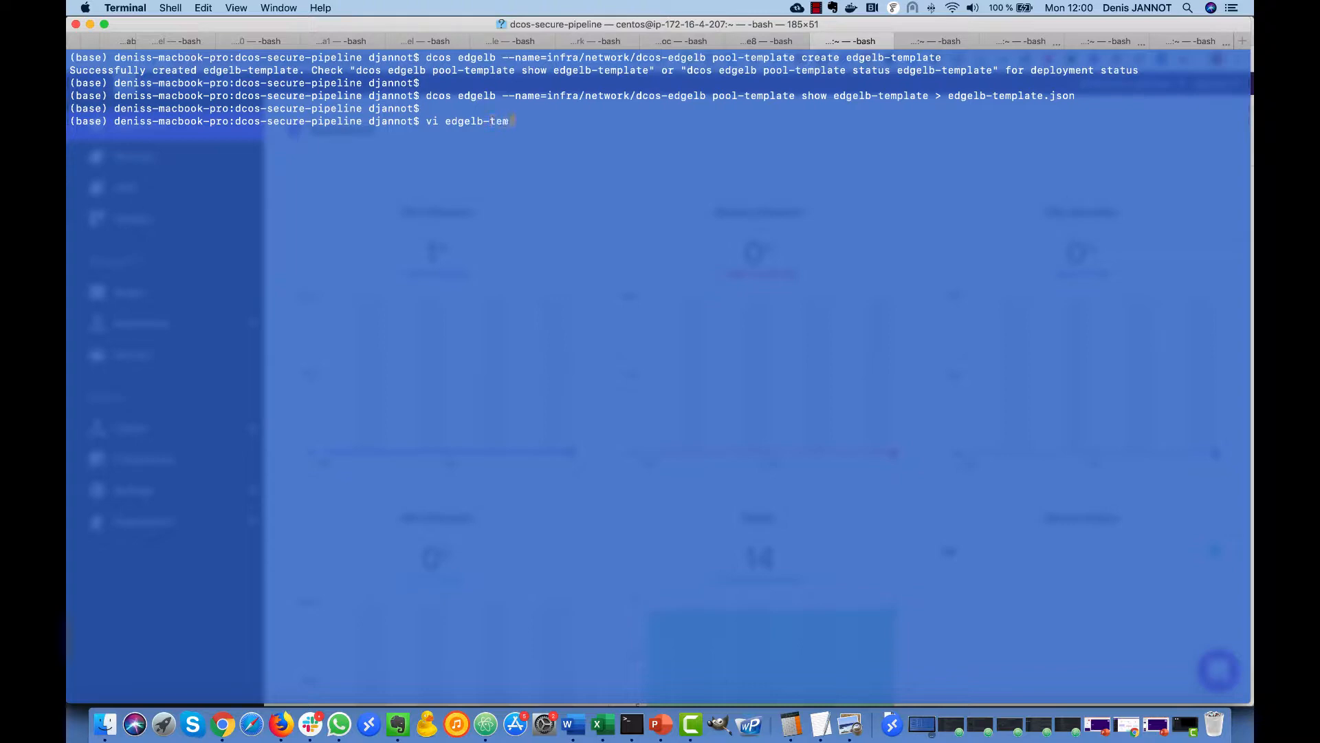
text(tem)
key(Tab)
key(Return)
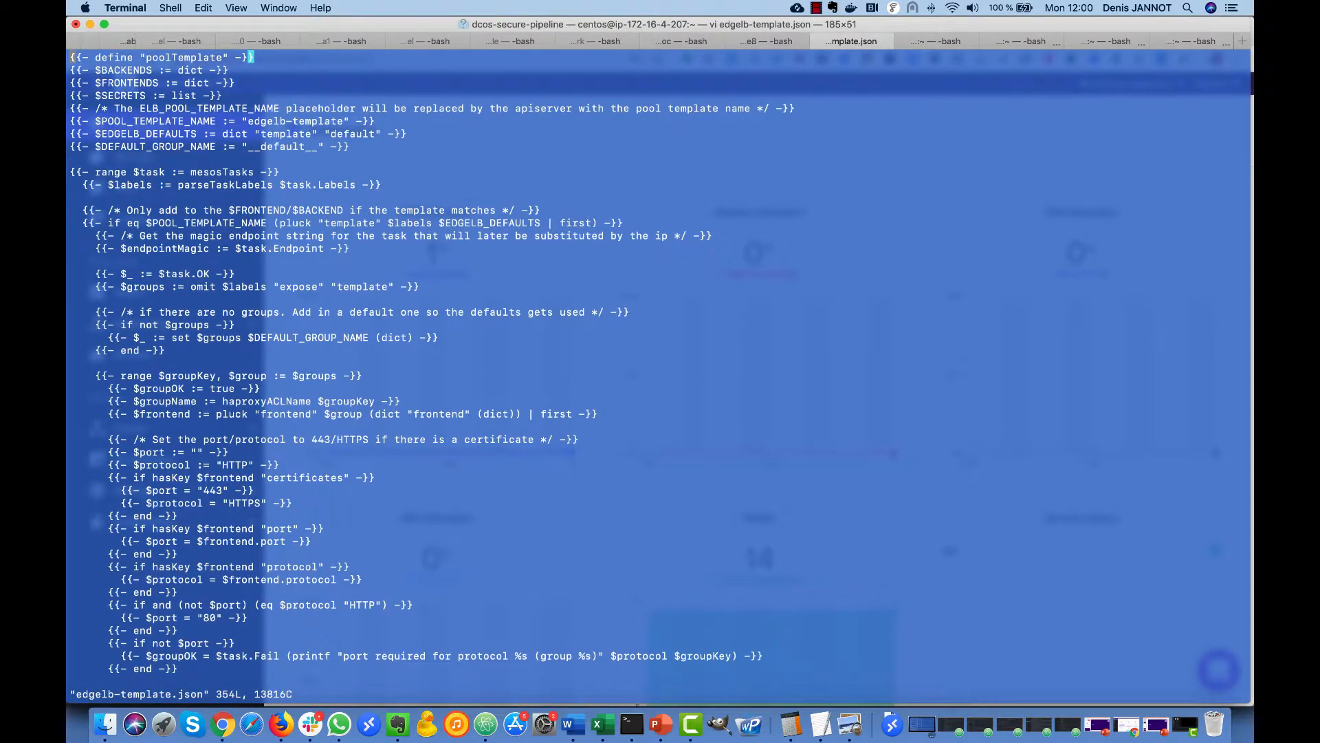
text(/count)
key(Return)
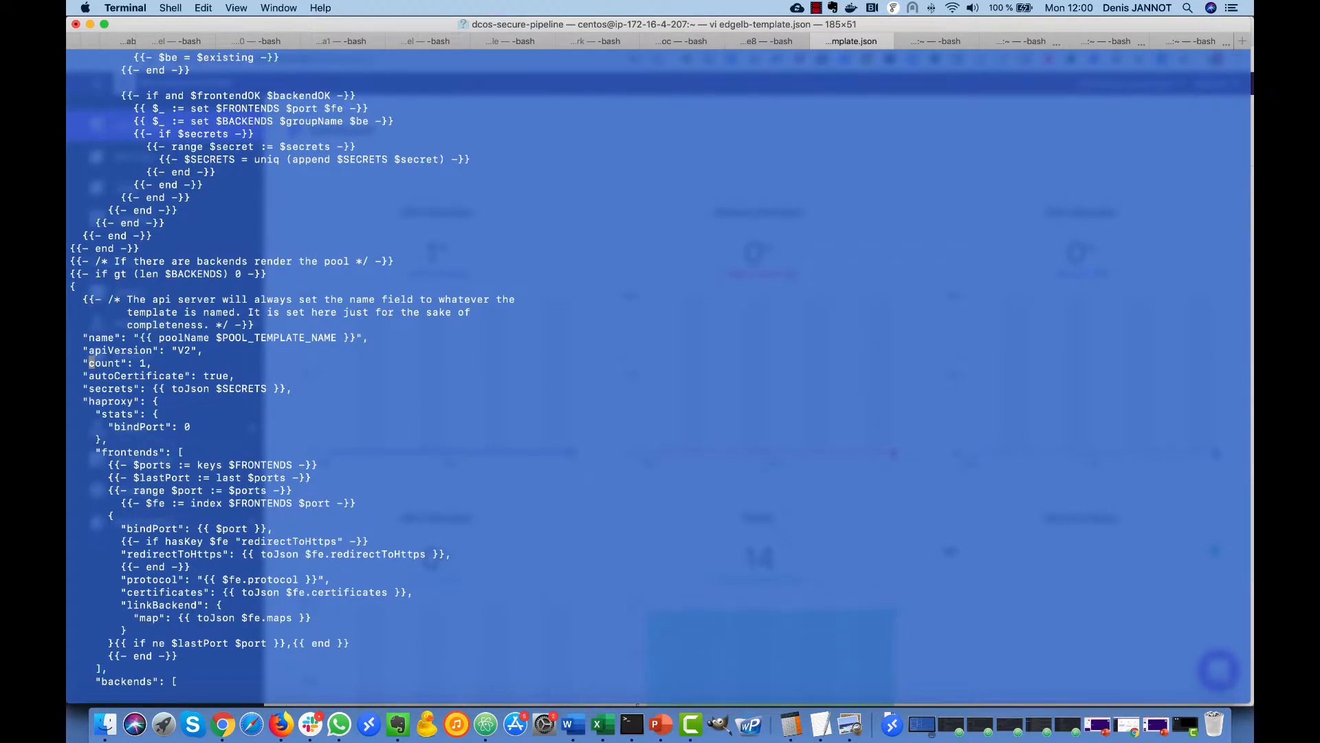
Move to the value of the count setting, then save the template file and quit vi
key(l)
key(l)
key(l)
key(l)
key(l)
key(l)
key(l)
text(:wq)
key(Return)
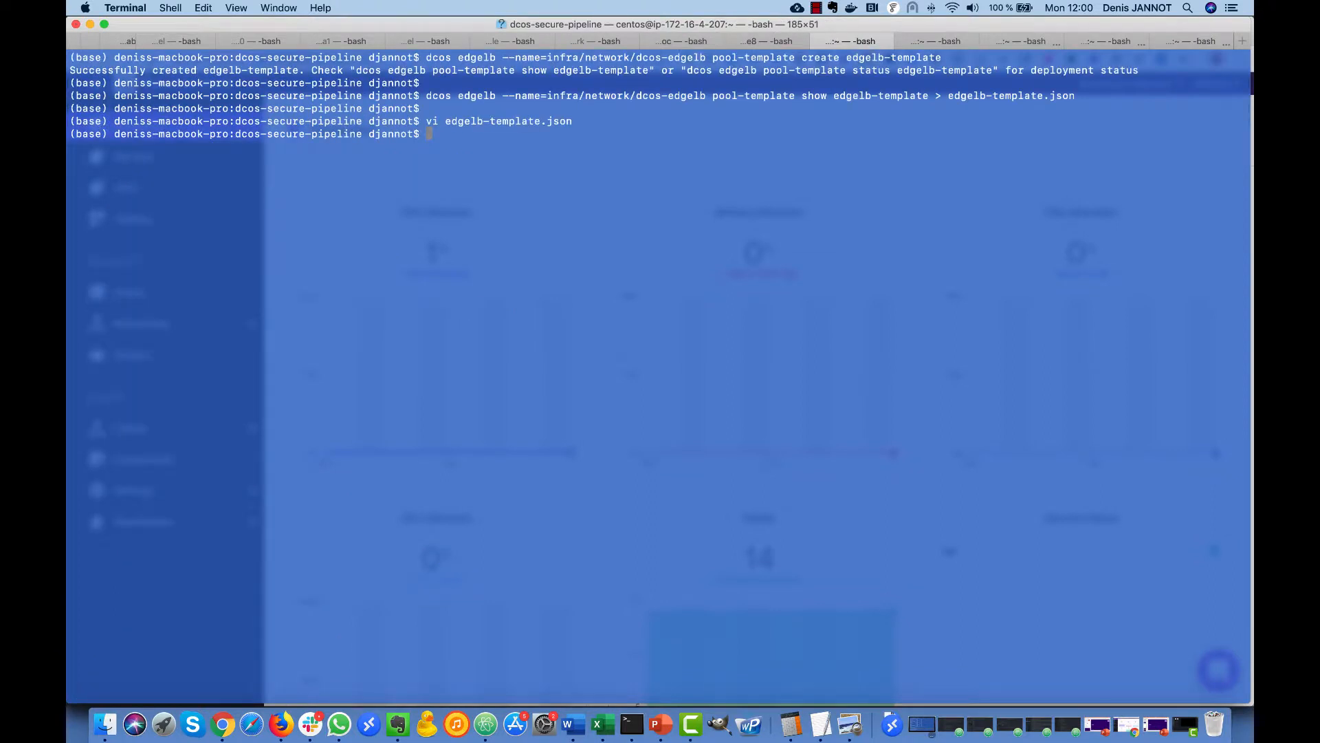
Update the pool template edgelb-template of infra/network/dcos-edgelb from edgelb-template.json
text(dcos edgelb --name=infra/network/dcos-edgelb pool-template update edgelb-template edgelb-template.json)
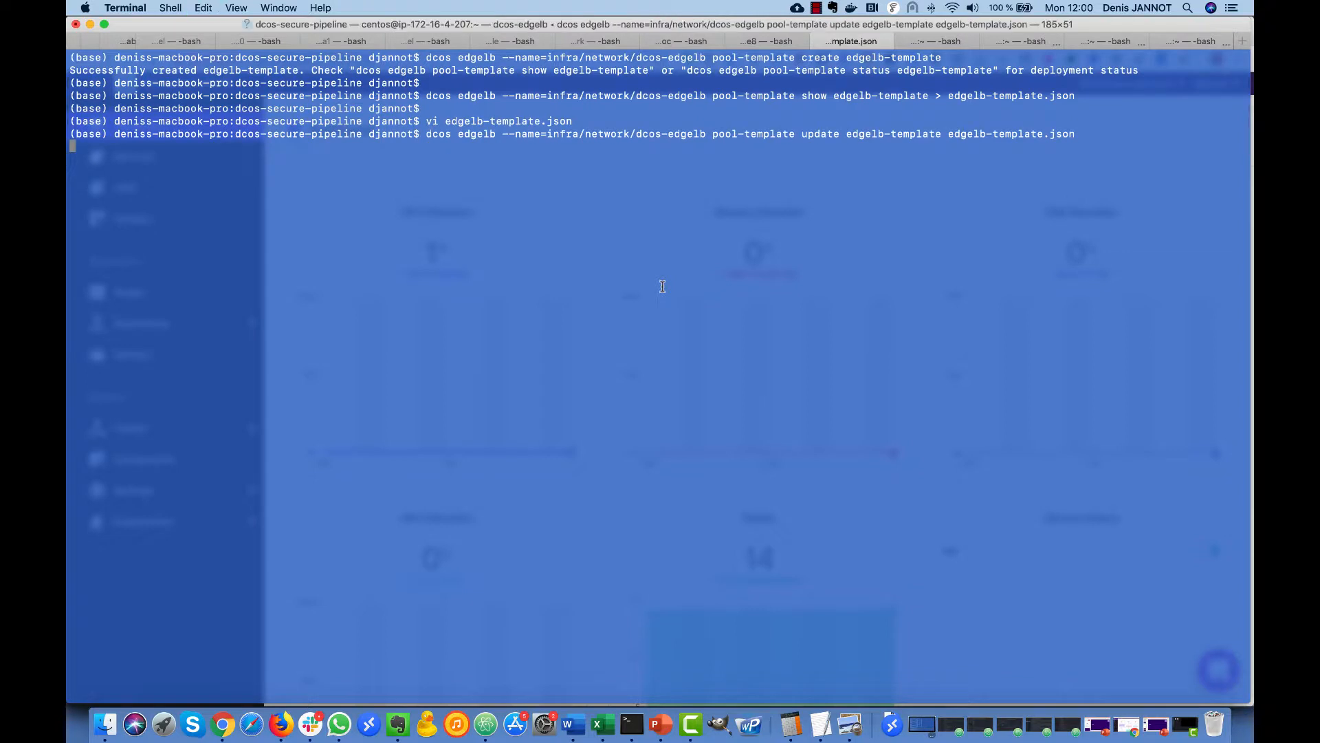
text(dcos edgelb --name=infra/network/dcos-edgelb pool-template update edgelb-template edgelb-template.json)
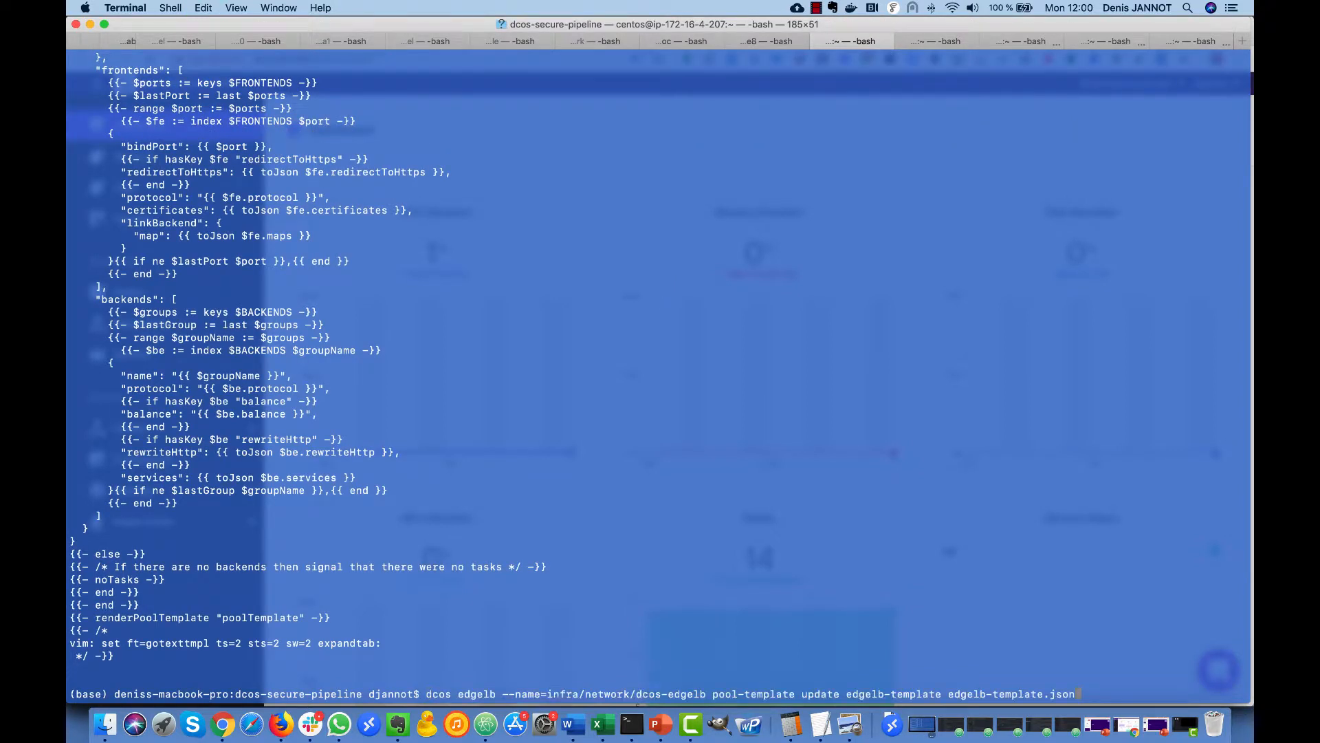
key(Up)
key(Up)
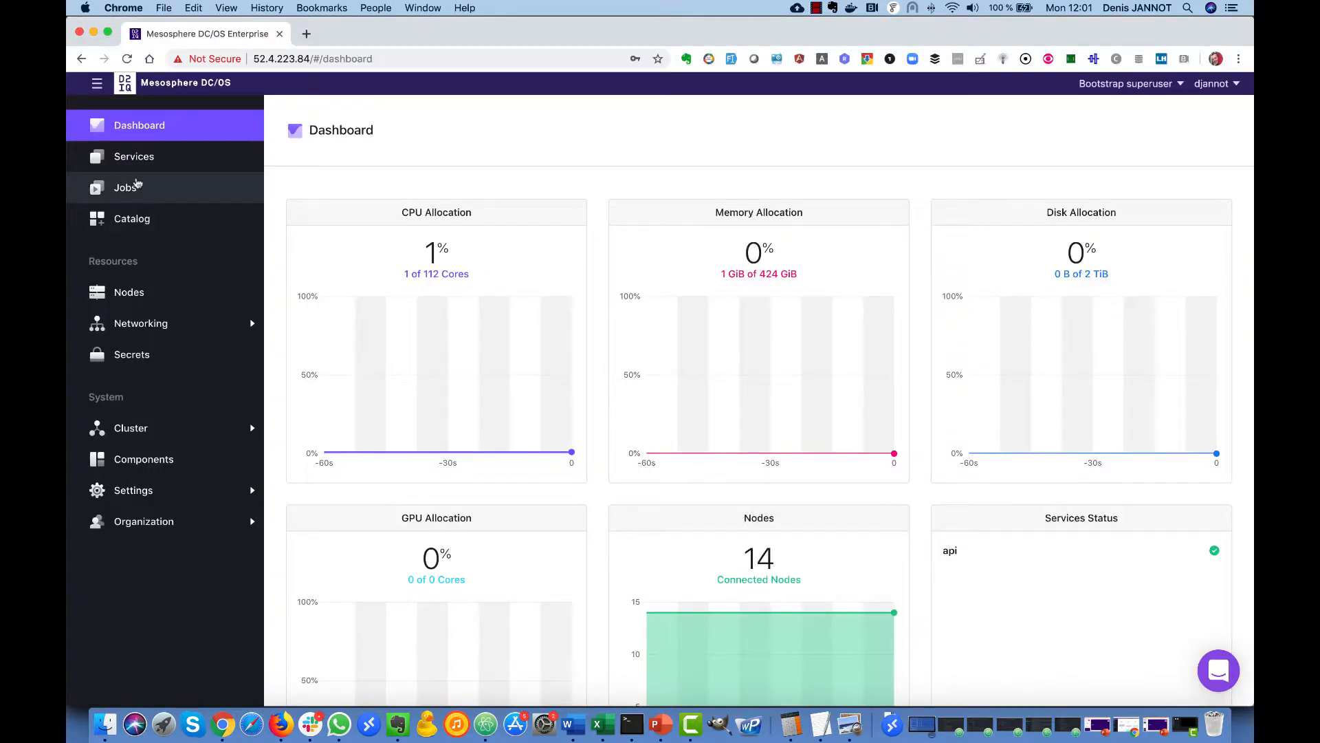
In Chrome, define single-container service /nginx in JSON: nginx image, user root, port 80, 0.1 CPU, 128 MiB, dcos network, exposed through edgelb-template on frontend port 8080
click(134, 156)
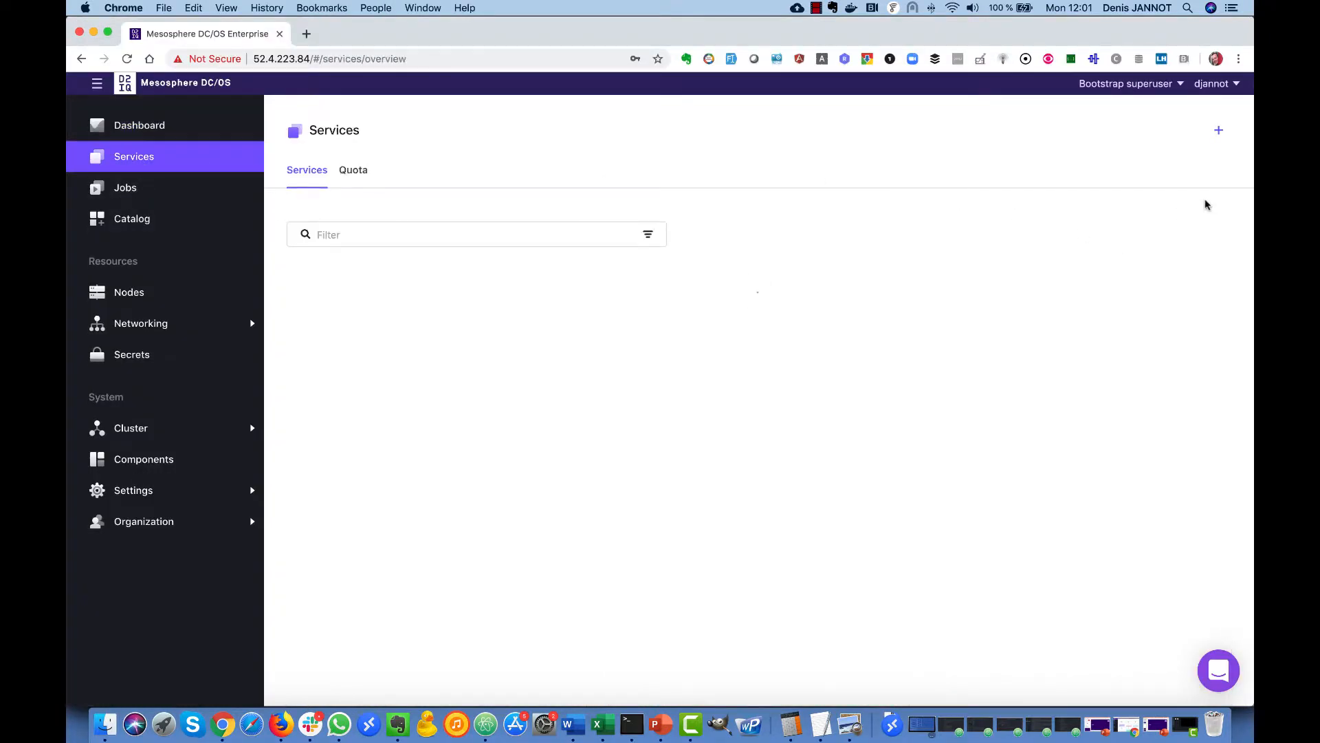
click(1217, 134)
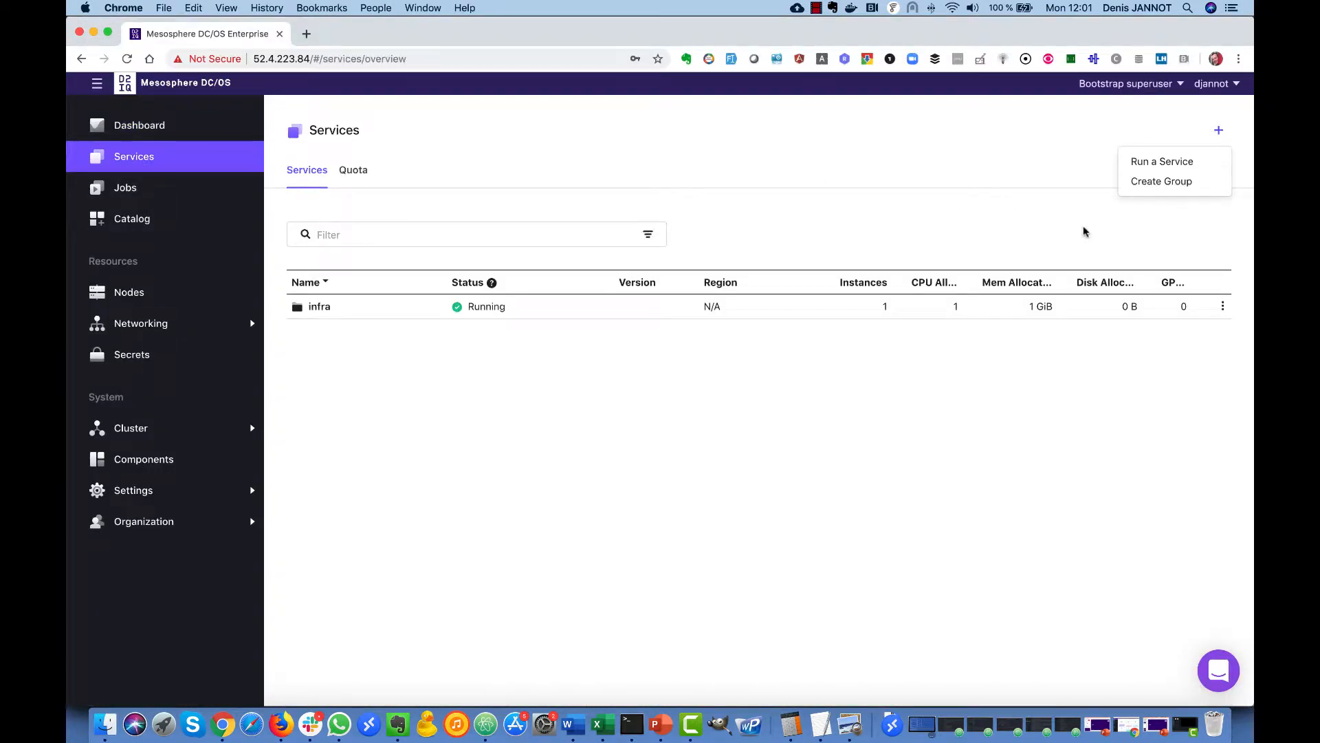
click(1162, 162)
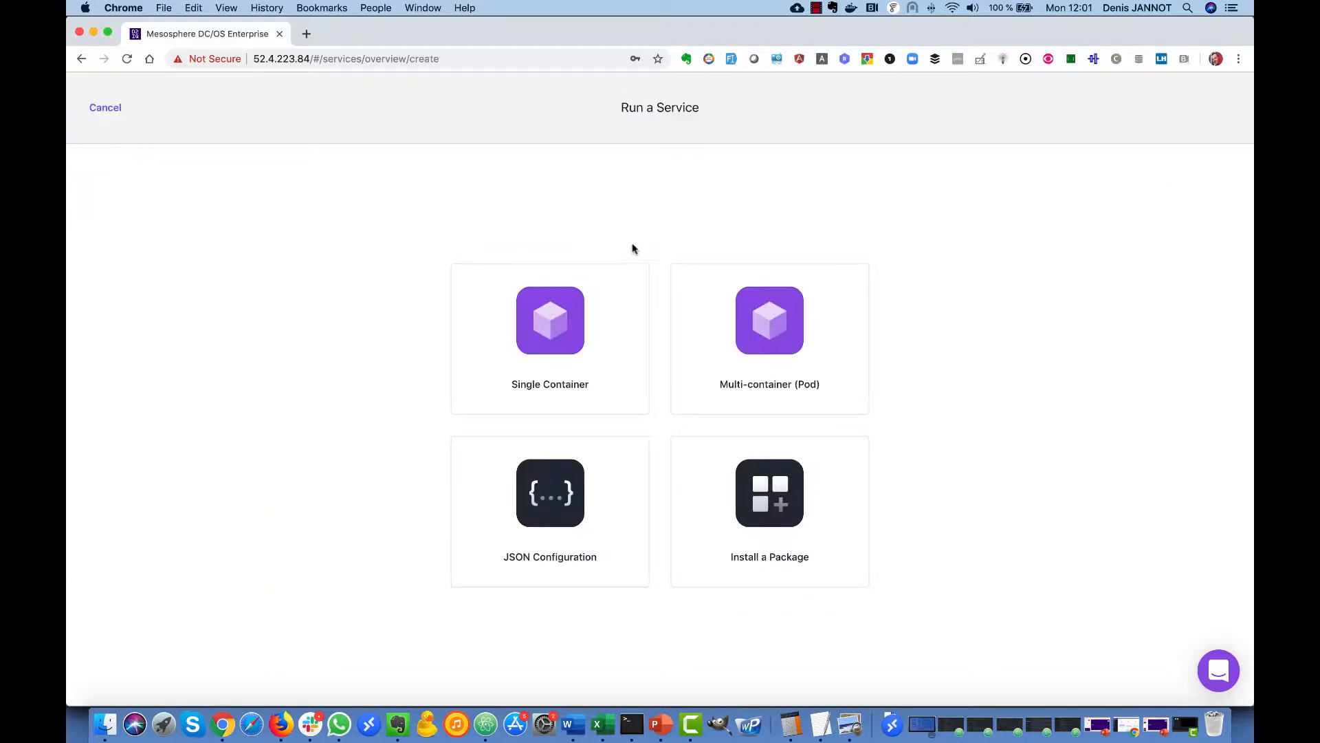
click(548, 323)
click(1032, 119)
click(920, 266)
key(super+a)
text({   "id": "/nginx",   "user": "root",   "instances": 1,   "container": {     "type": "MESOS",     "docker": {       "image": "nginx"     },     "portMappings": [       {         "containerPort": 80,         "name": "http"       }     ]   },   "cpus": 0.1,   "mem": 128,   "requirePorts": false,   "networks": [     {       "name": "dcos",       "mode": "container"     }   ],   "labels": {     "edgelb.expose": "true",     "edgelb.template": "edgelb-template",     "edgelb.nginx.frontend.port": "8080"   } })
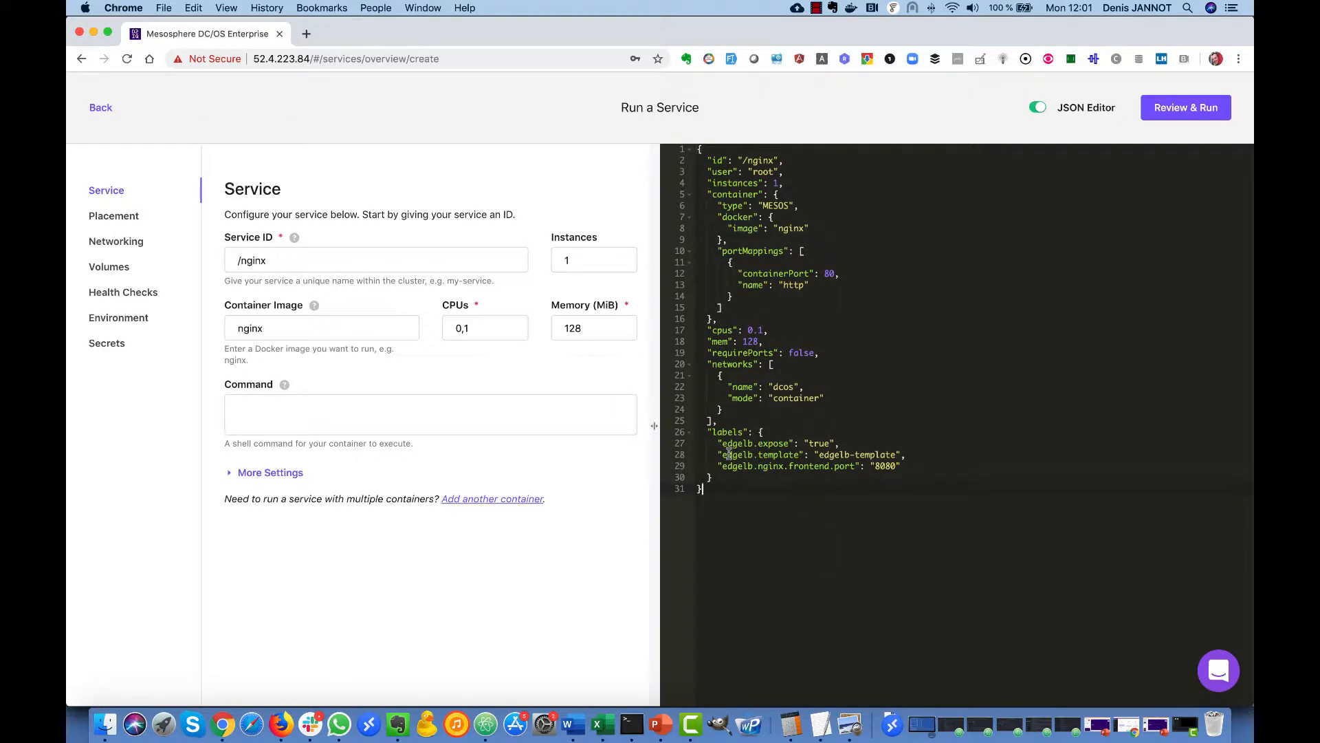
Examine the EdgeLB expose, template and frontend port labels, and proceed to the review of the /nginx service
click(811, 445)
drag(824, 449, 900, 466)
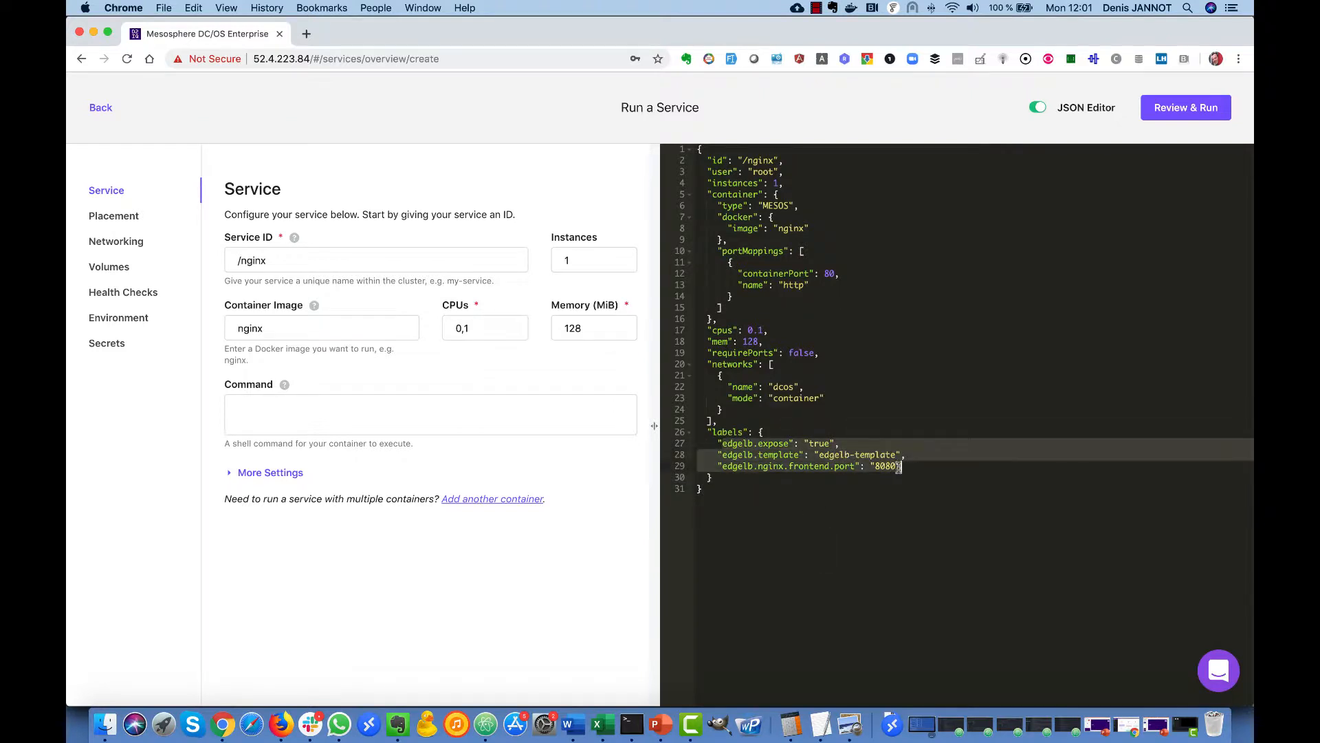
click(799, 455)
drag(786, 455, 914, 457)
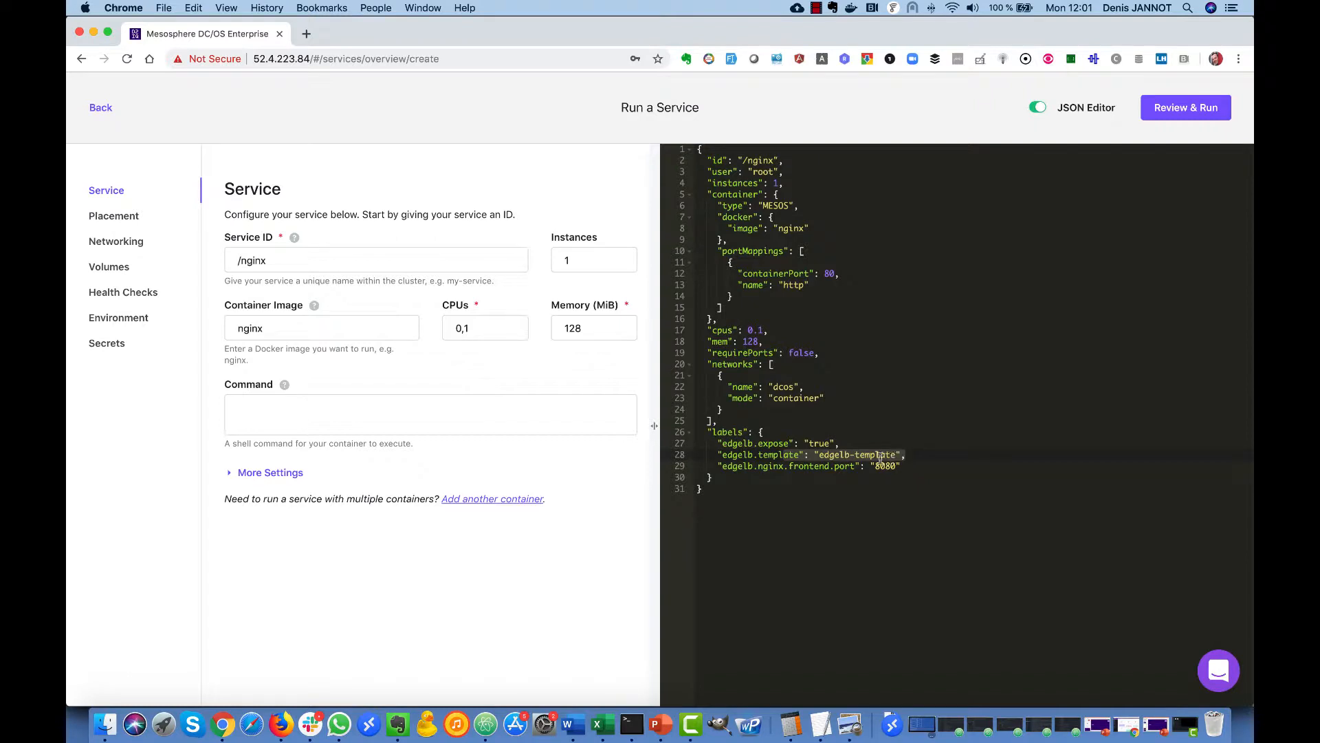
drag(747, 467, 914, 470)
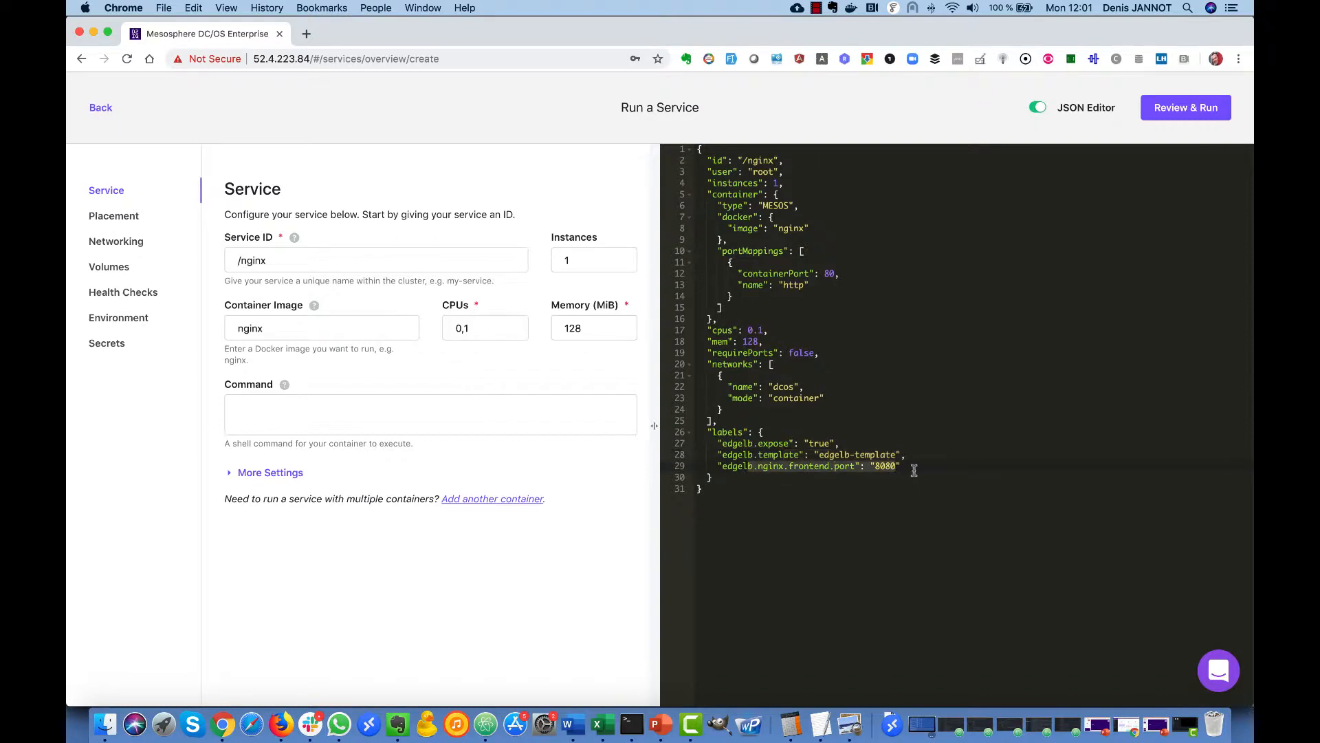
click(1179, 107)
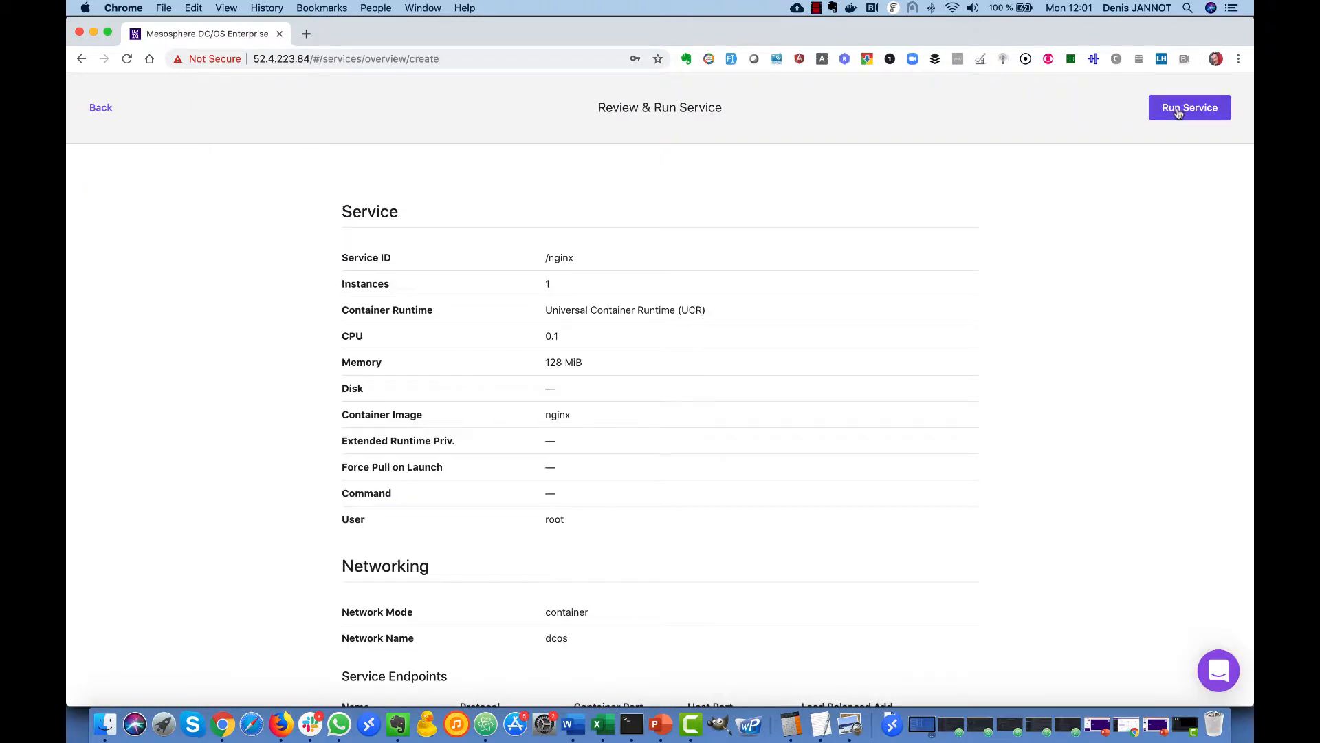
Run the reviewed /nginx service and open the auto-edgelb-template pool service under infra/network/dcos-edgelb/pools
click(1177, 106)
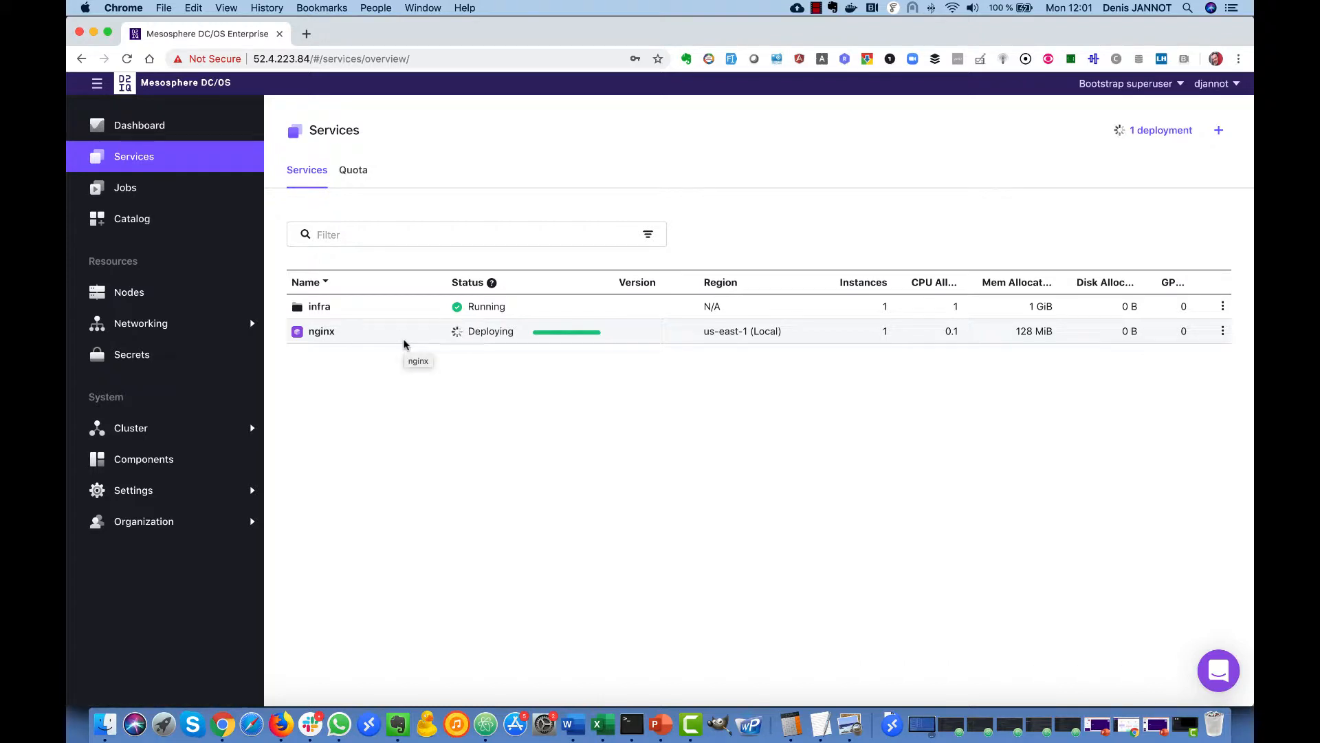
click(319, 308)
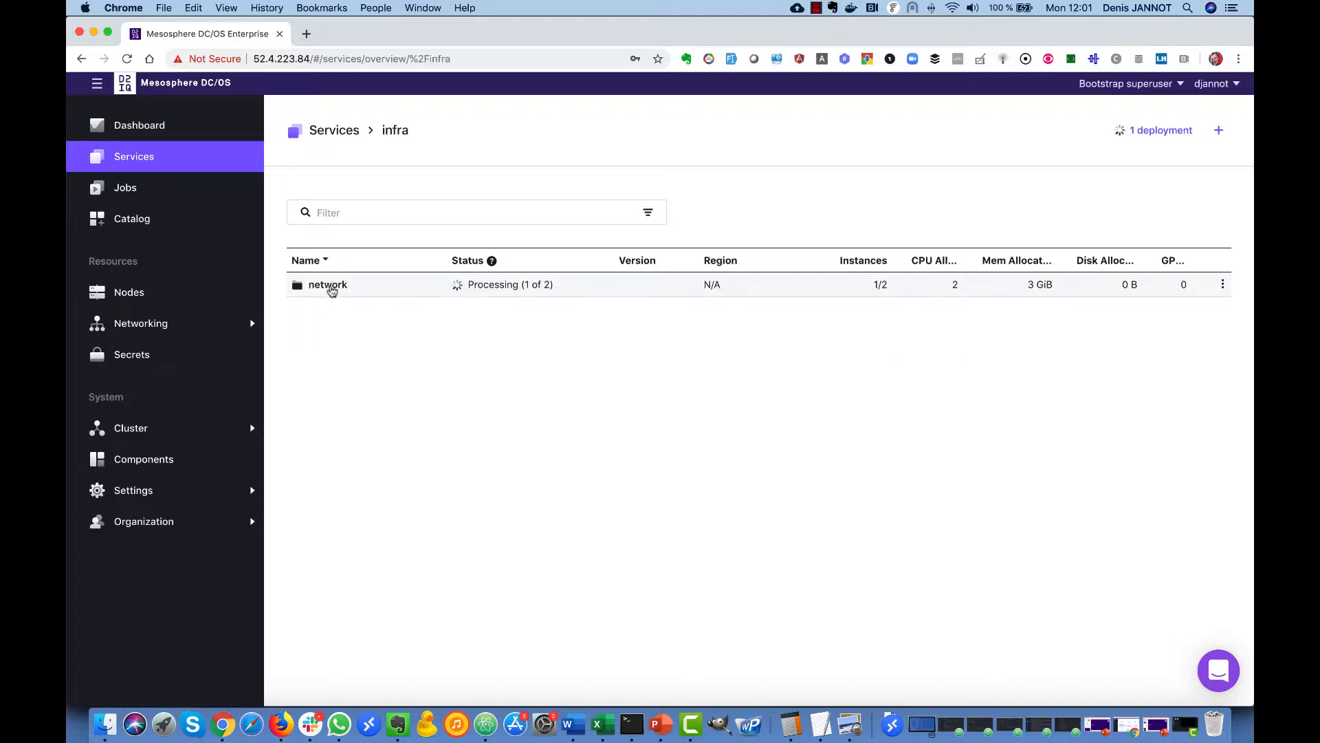
click(333, 286)
click(335, 286)
click(328, 288)
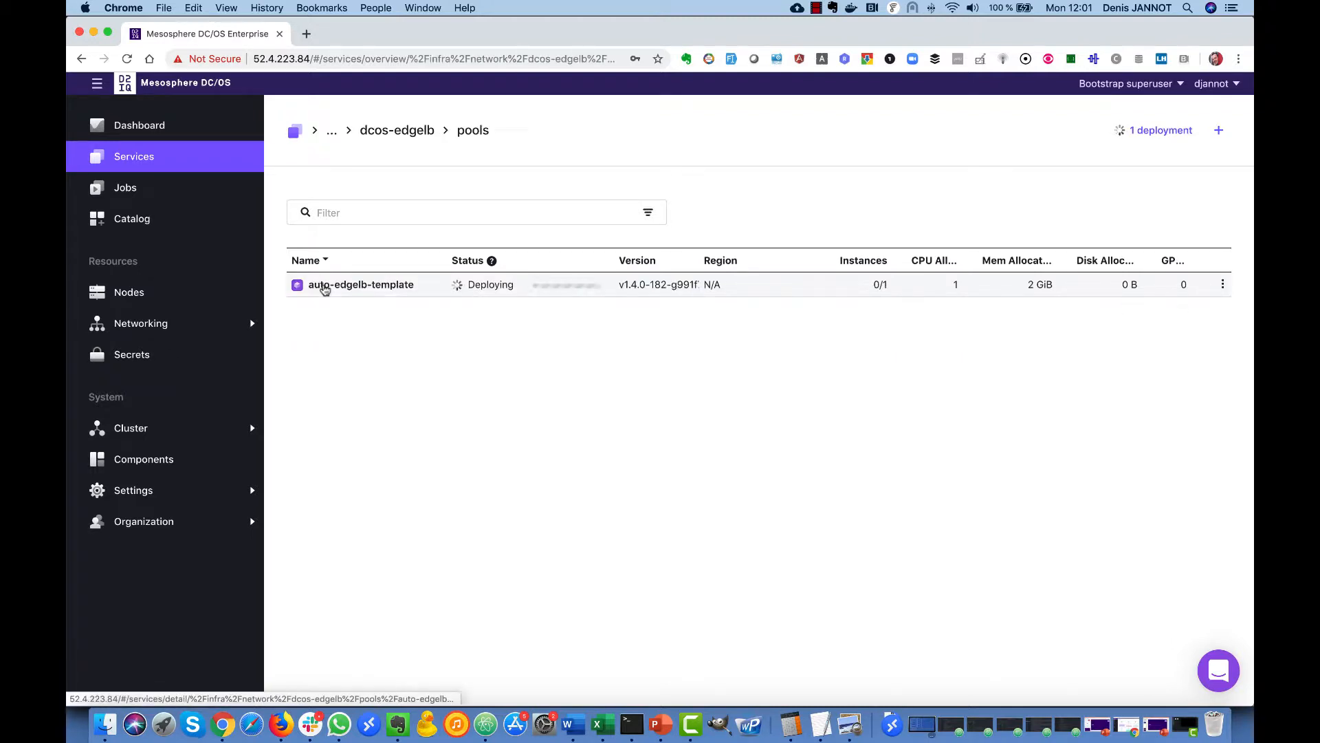
click(378, 289)
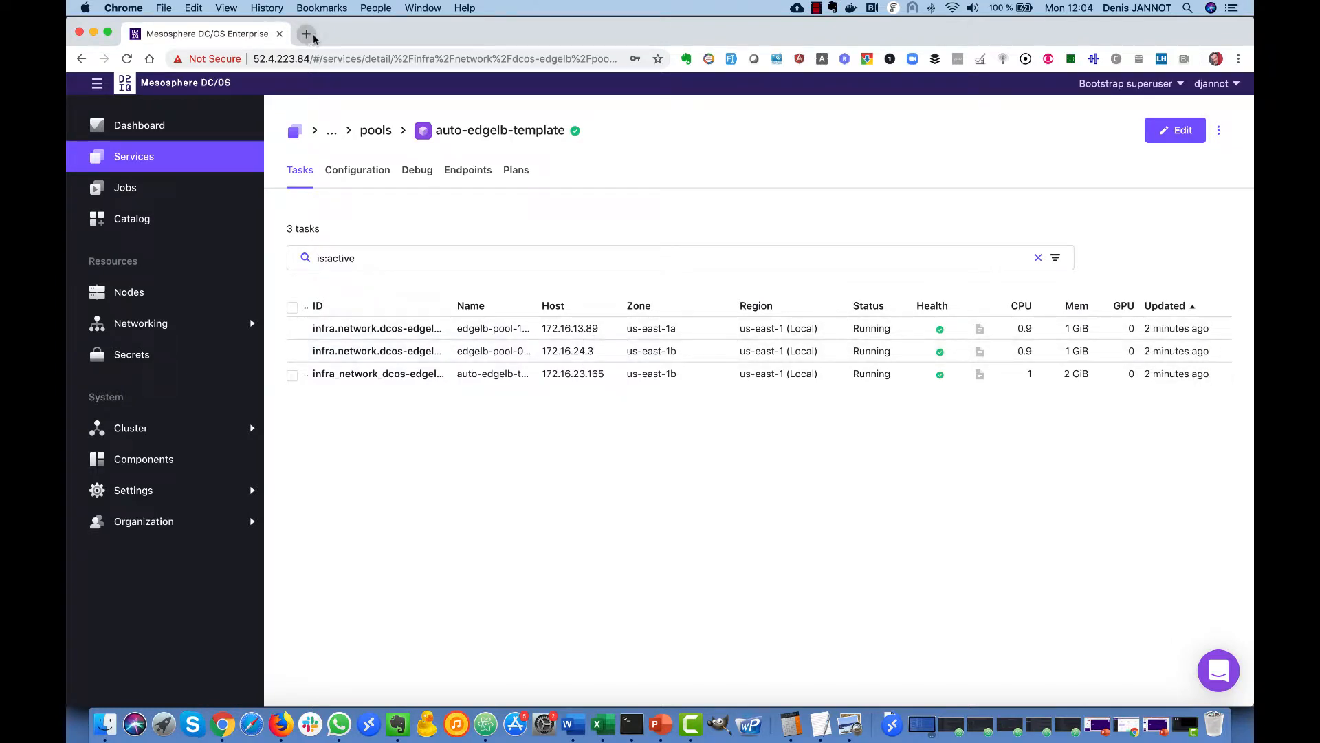
Load 18.207.182.159:8080 in a new browser tab to check the exposed nginx service
click(306, 33)
text(18.207.182.159)
text(:8080)
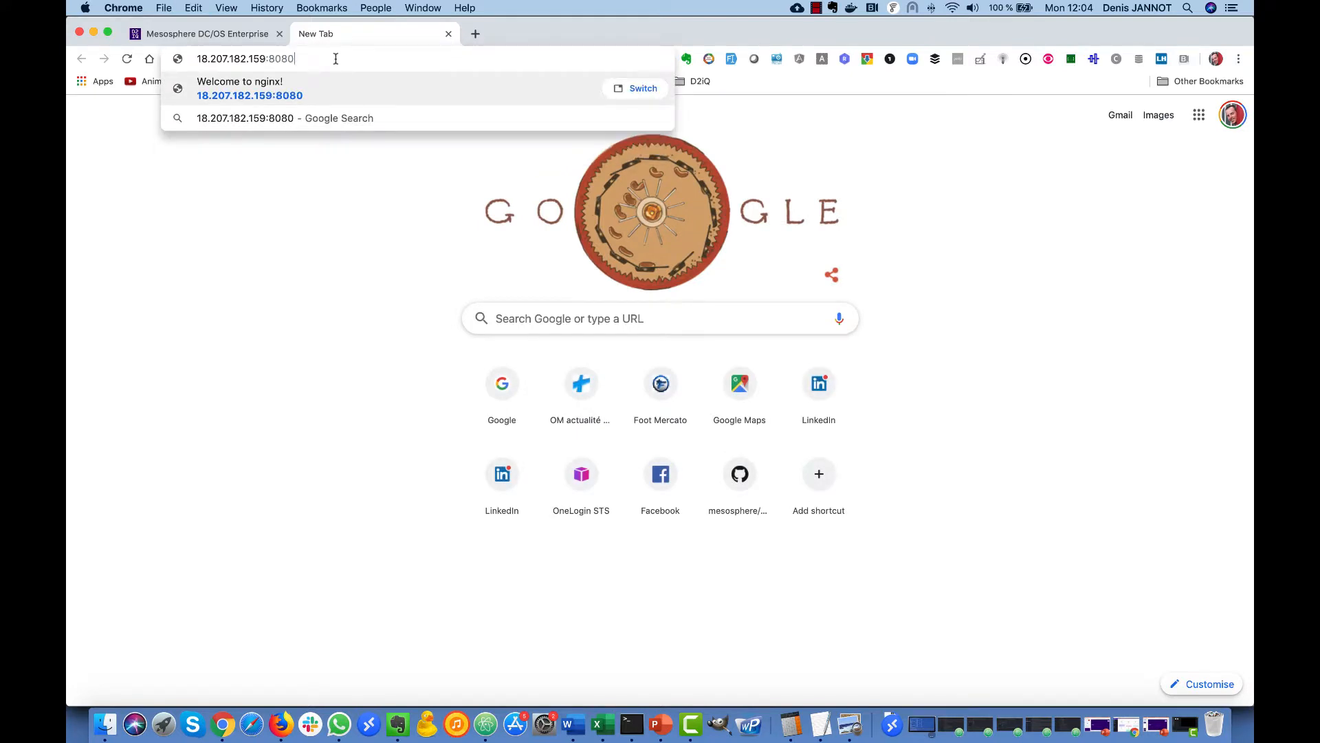
key(Return)
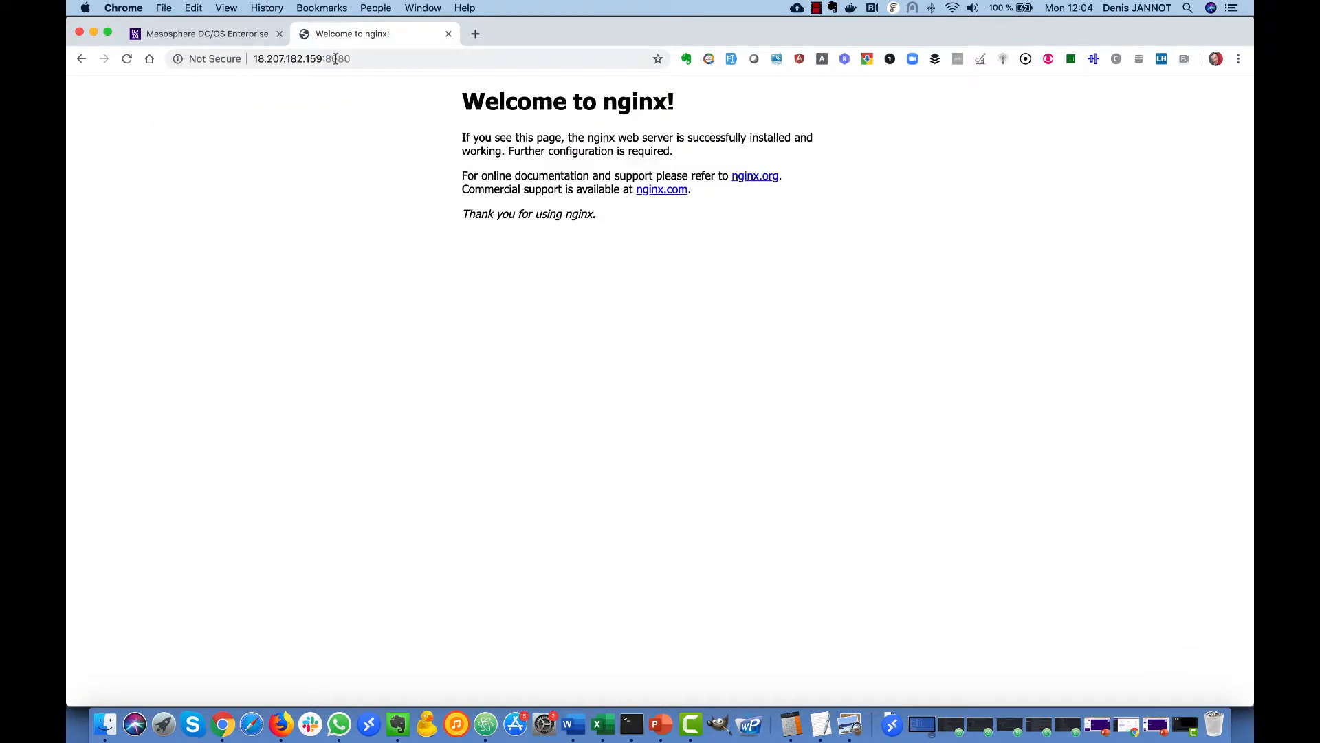
Open the nginx service in DC/OS for editing, show its environment labels and hide the JSON editor
click(233, 41)
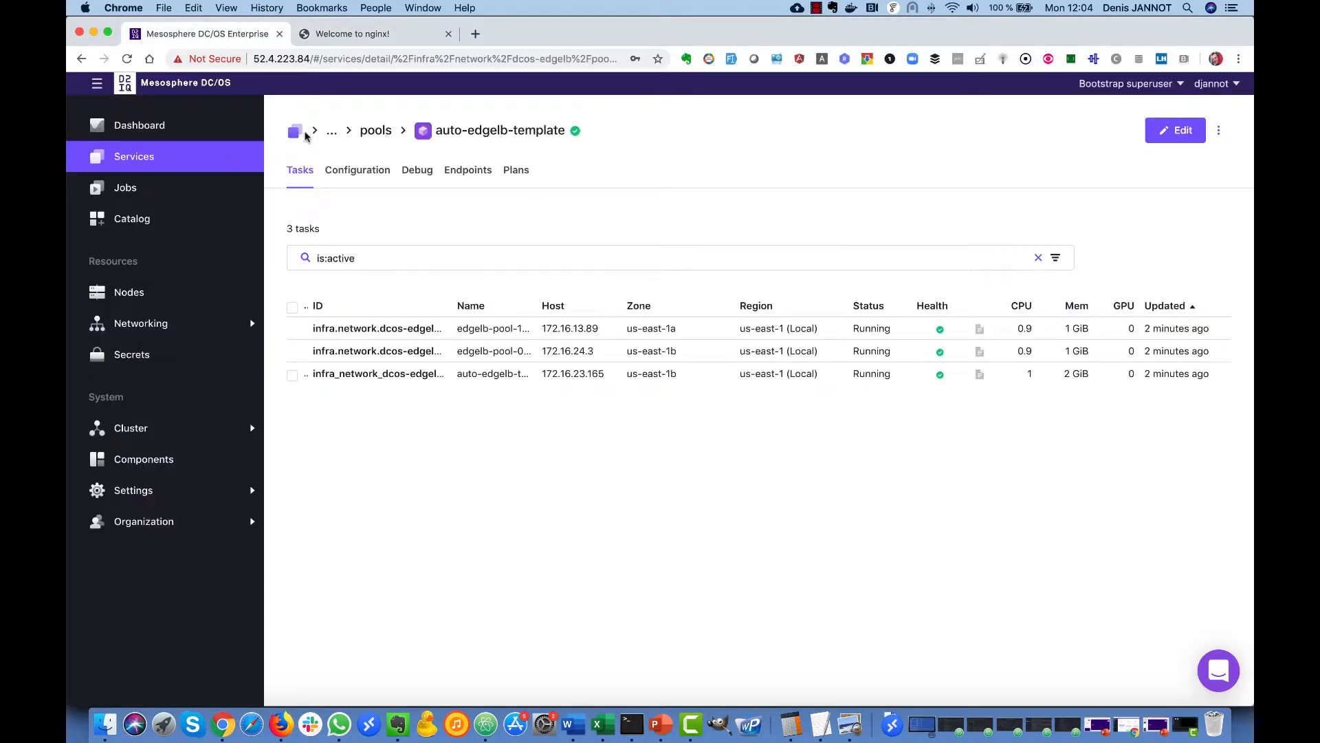
click(302, 136)
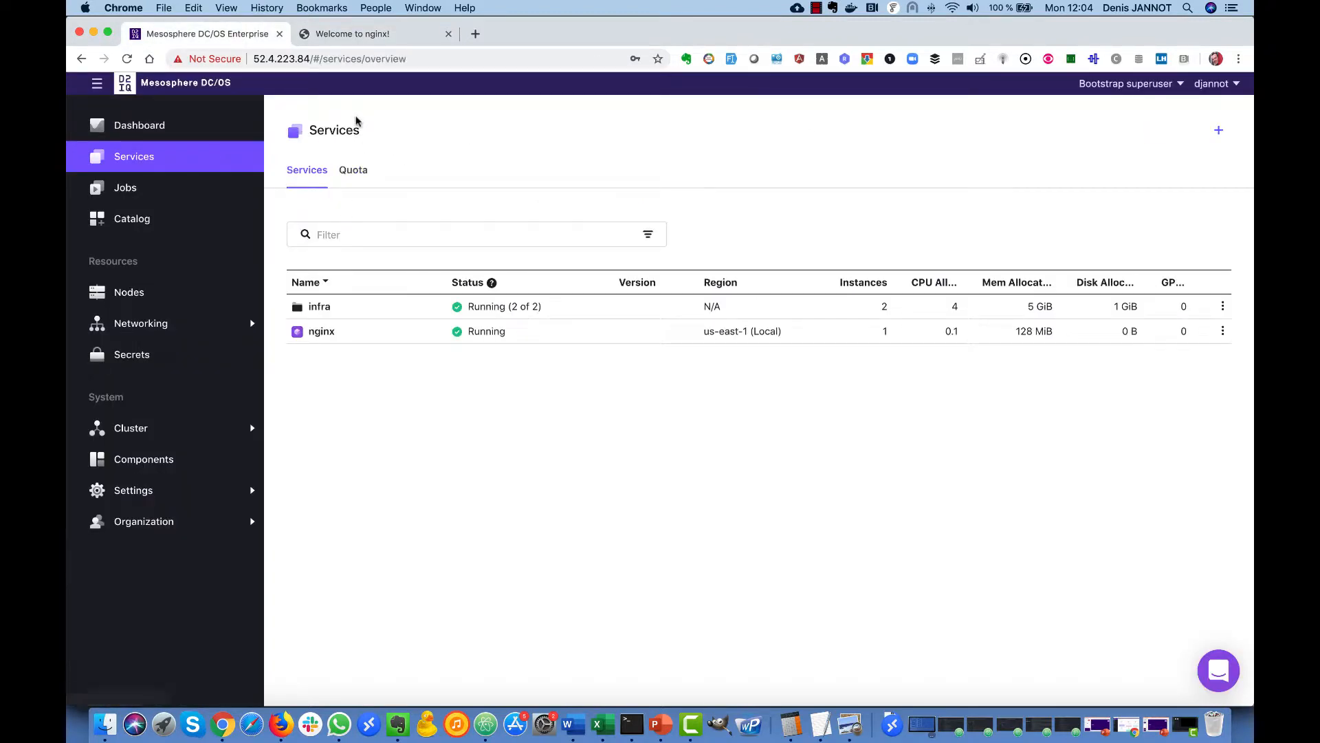
click(323, 332)
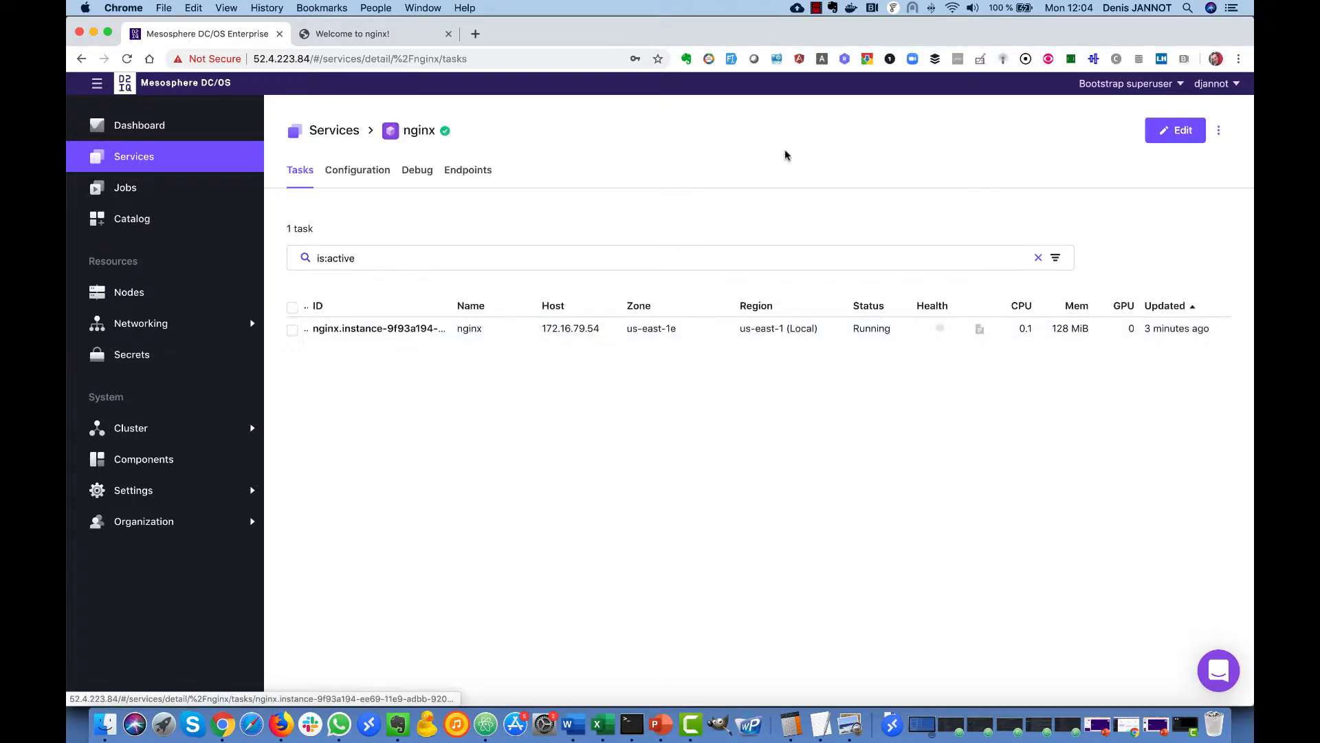
click(1169, 129)
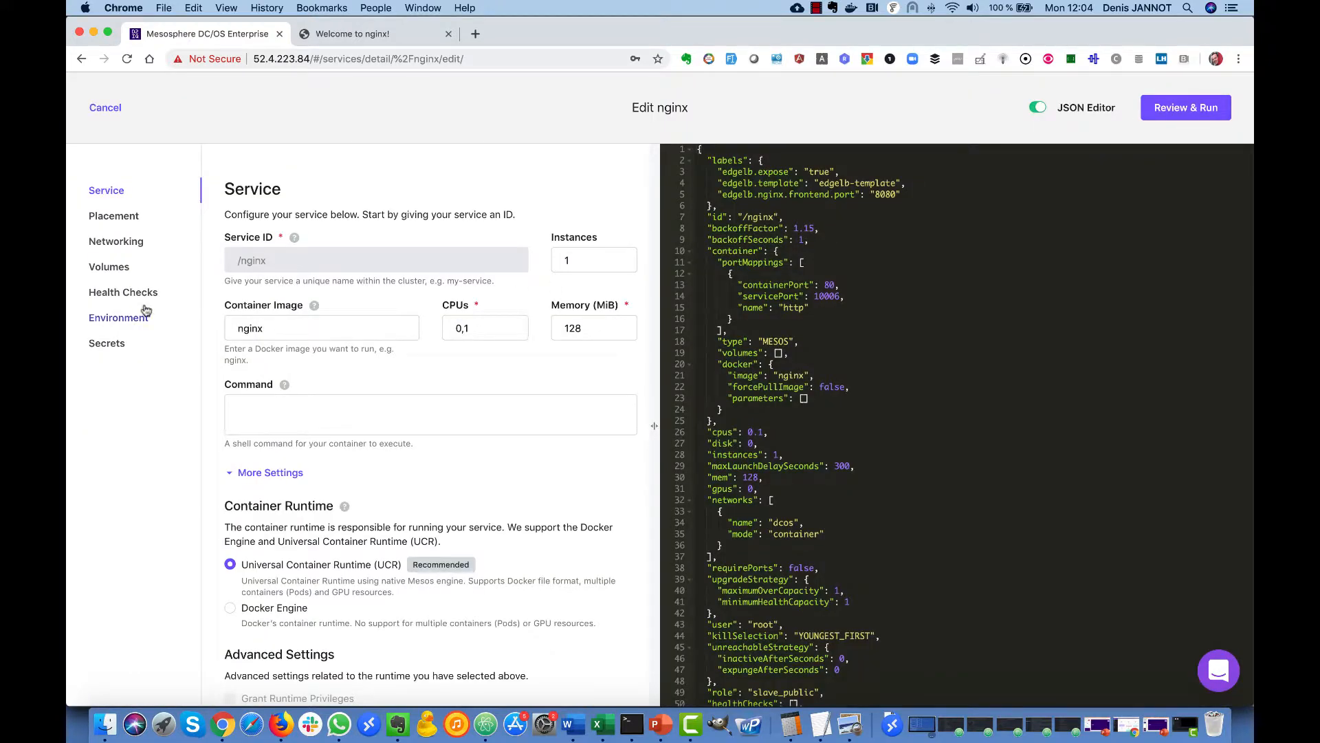
click(118, 319)
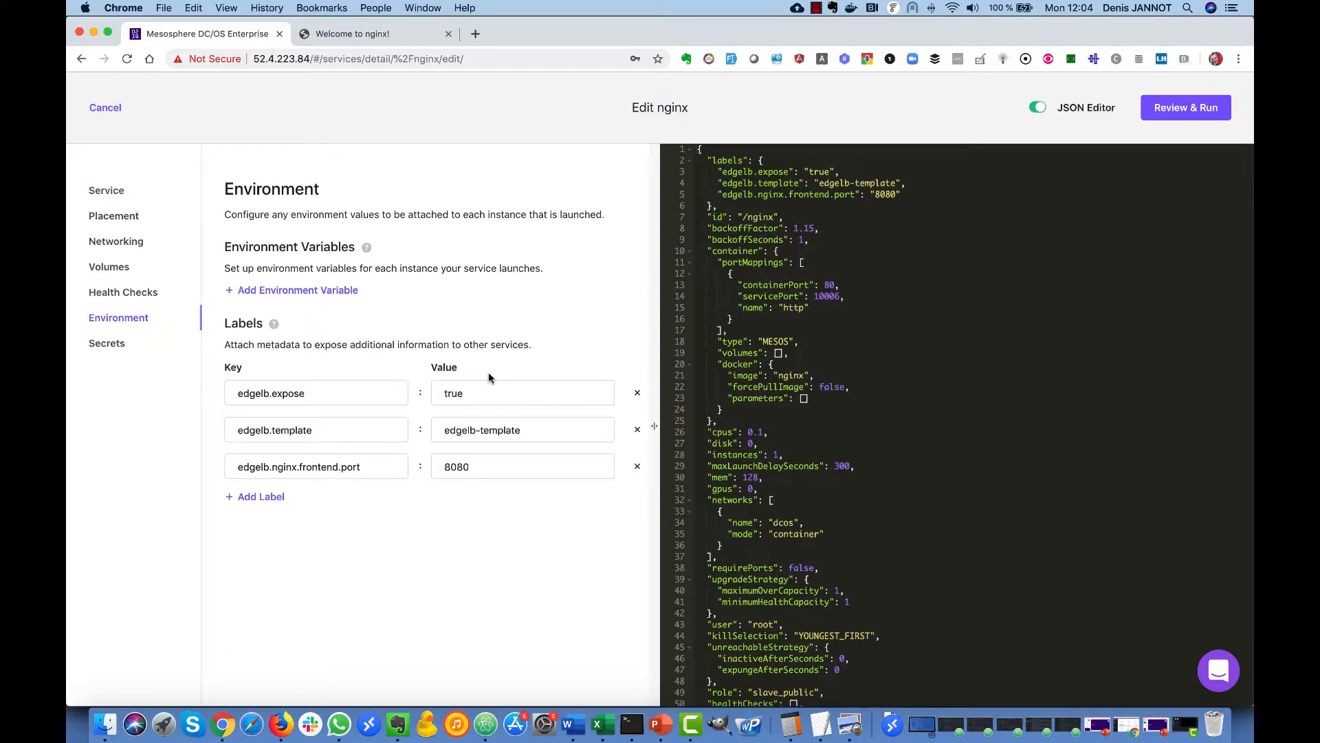
click(1036, 108)
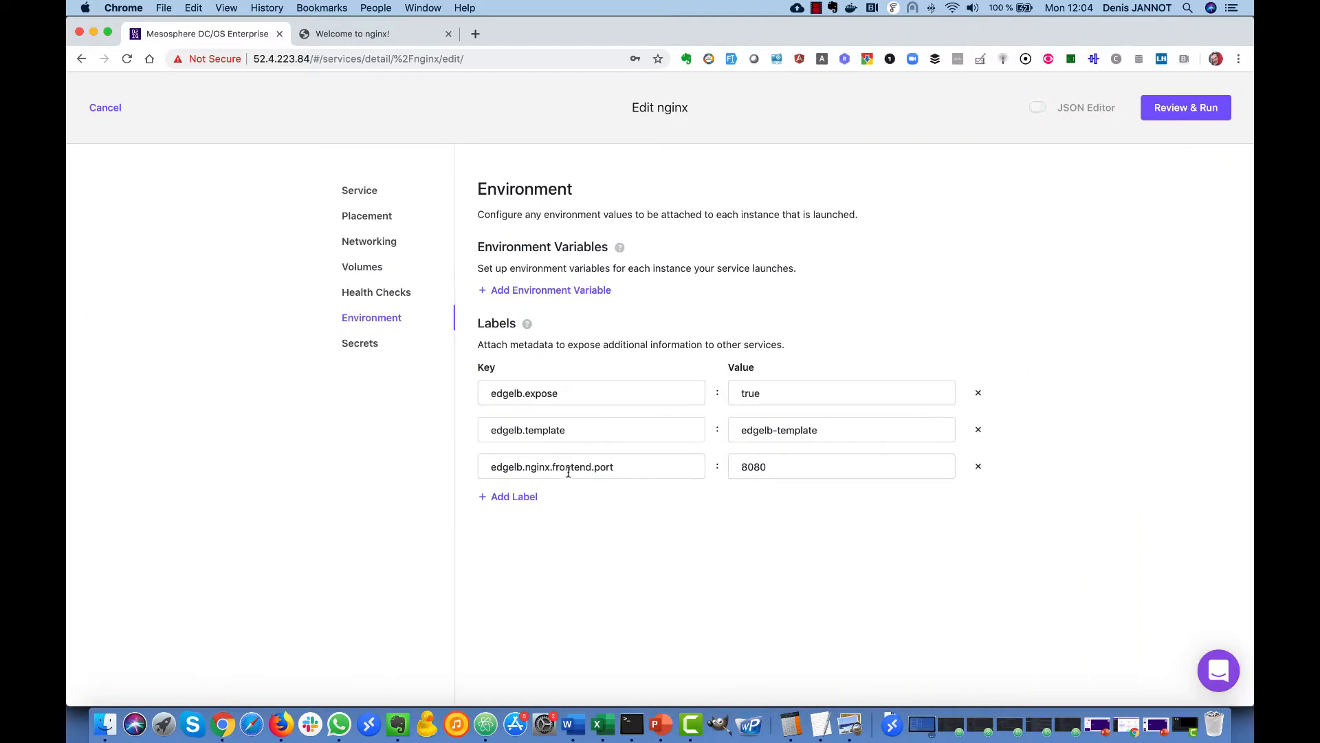
click(514, 497)
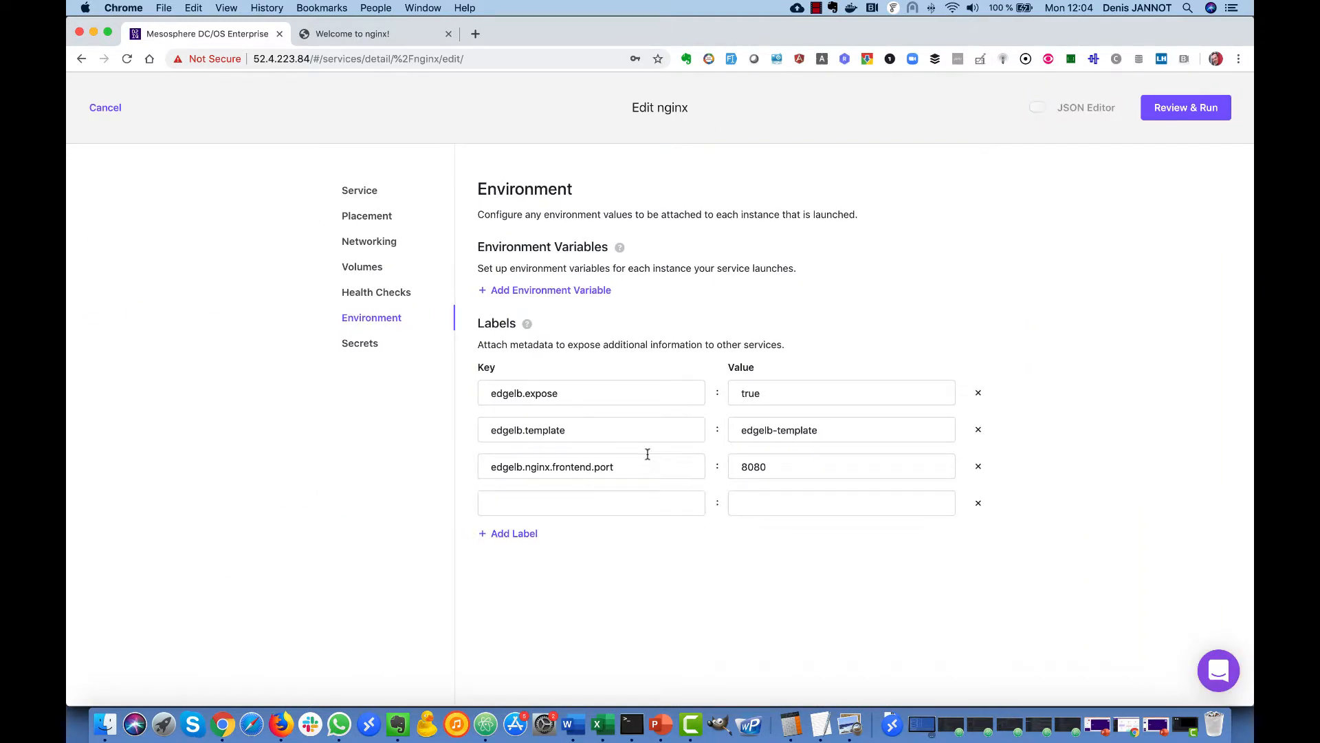
click(546, 501)
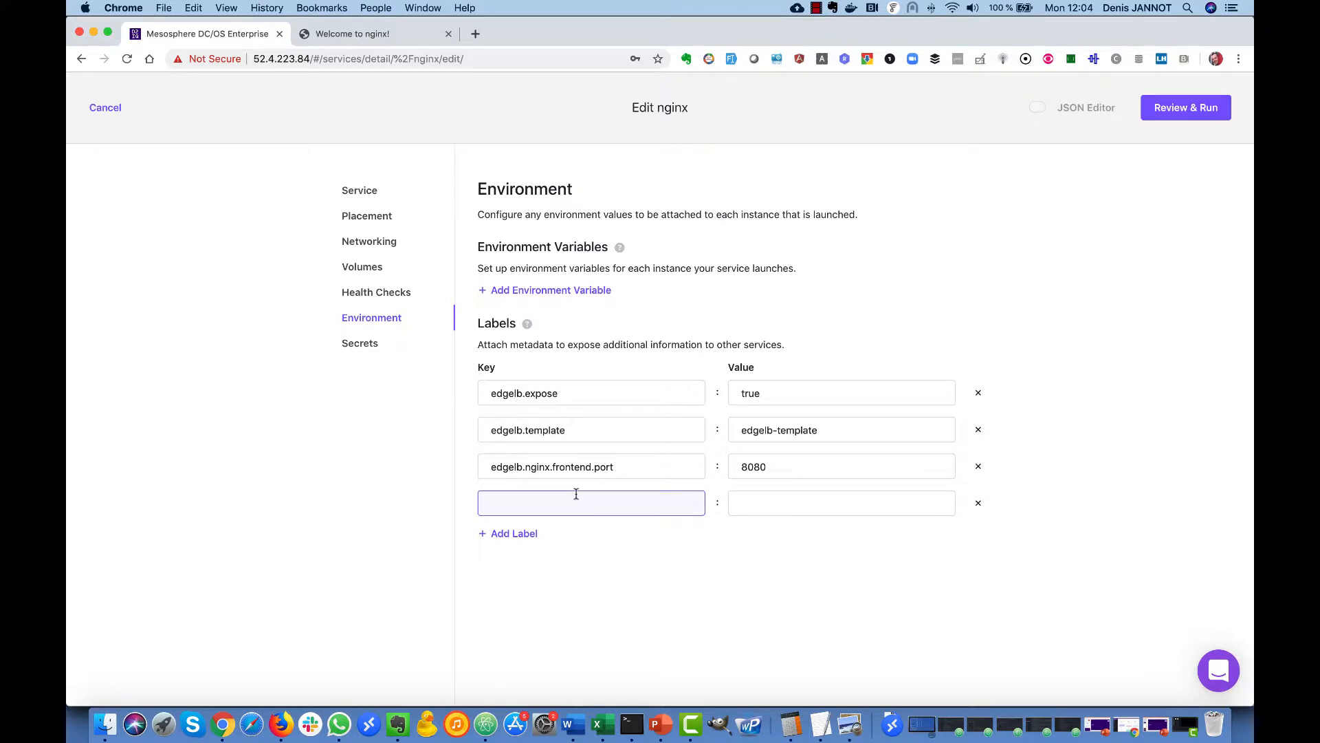
text(edgelb.nginx.frontend.rules)
click(779, 508)
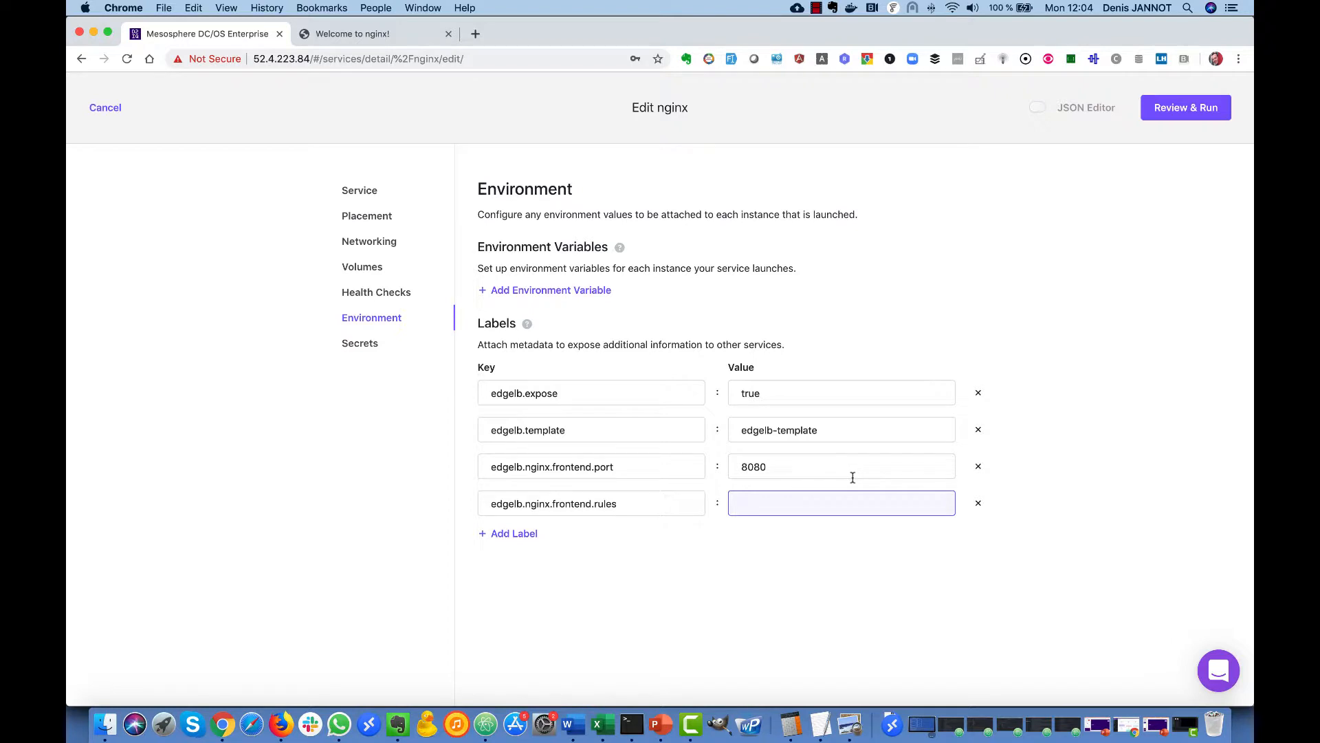
text(hostEq:www.test.com)
click(1188, 110)
click(1187, 111)
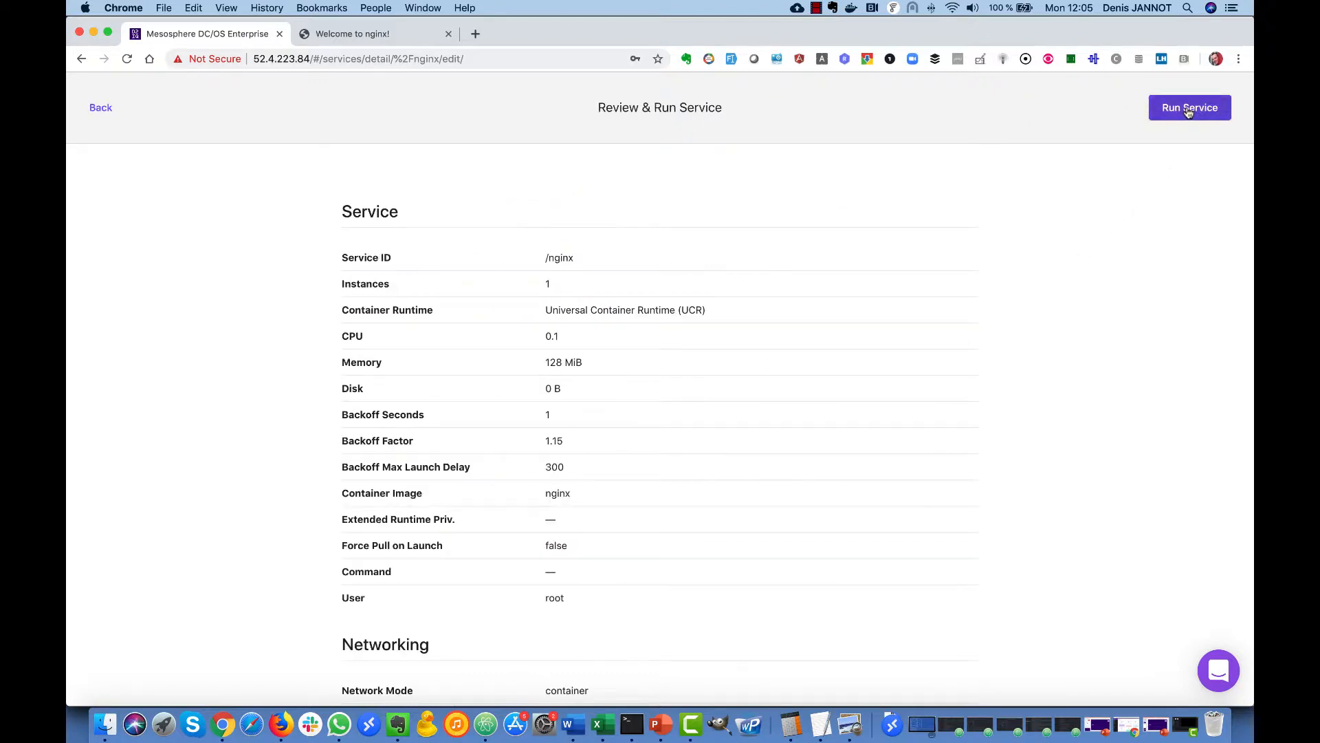
click(632, 724)
text(sudo vi )
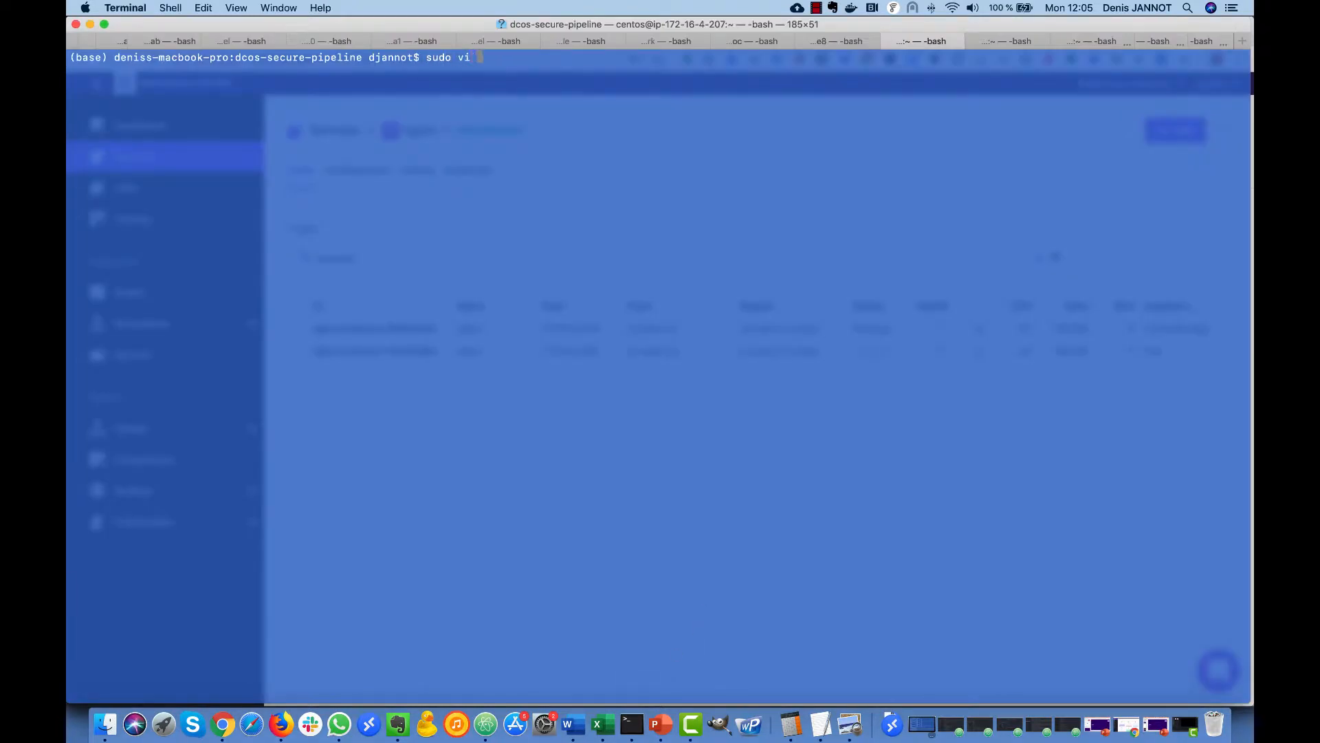
text(/etc/hosts)
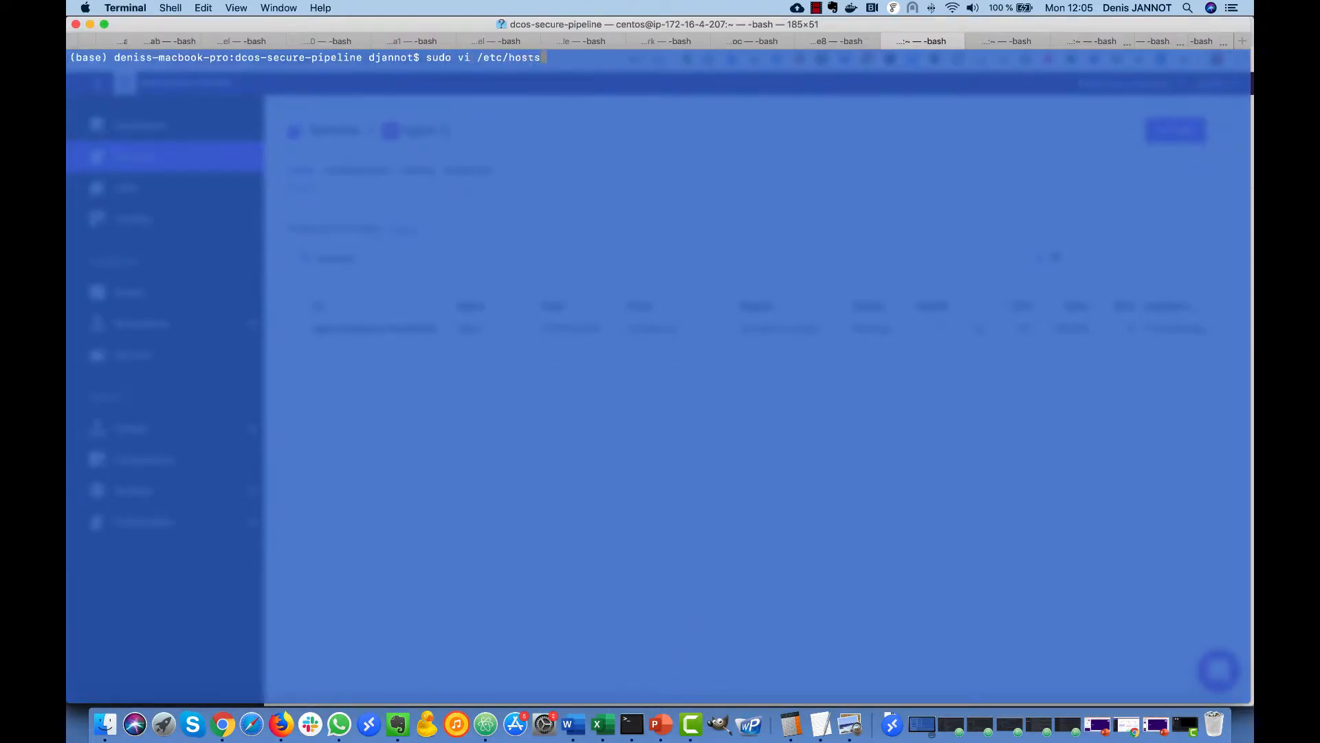
key(Return)
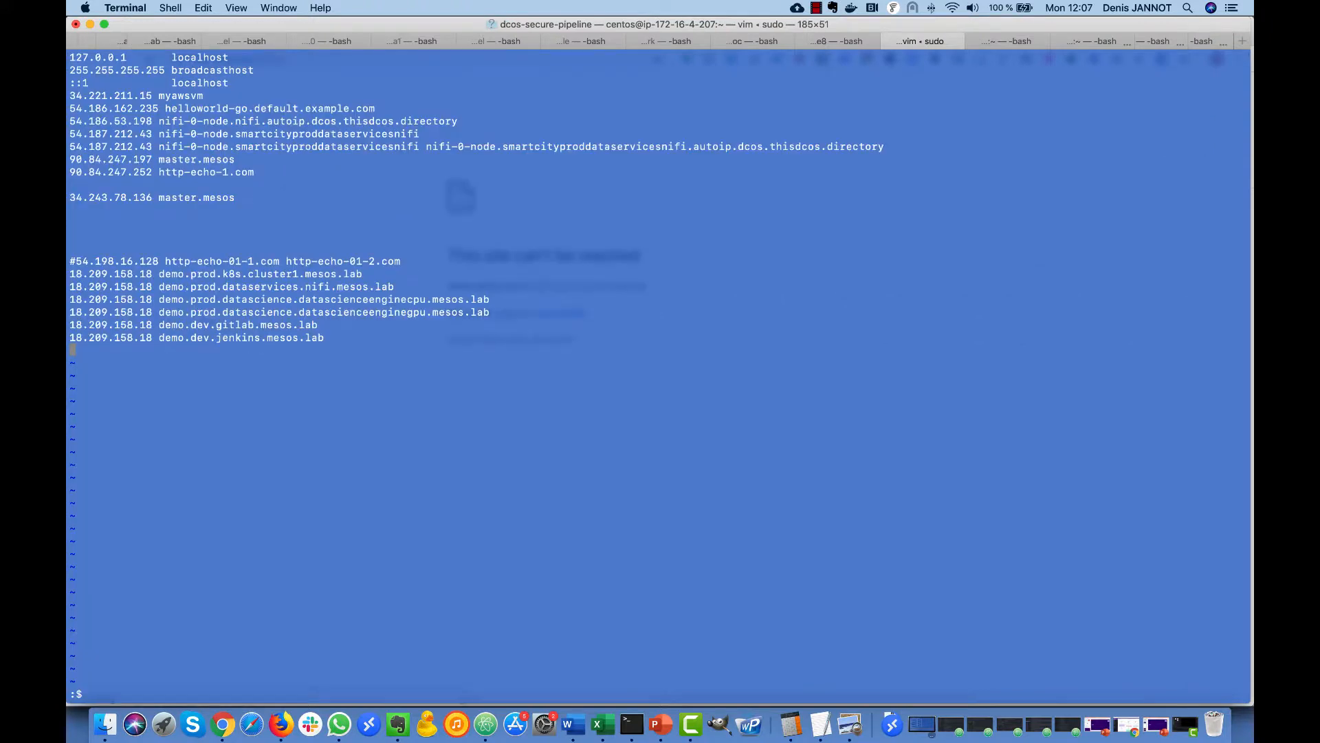
key(i)
text(18.207.182.159)
text(a)
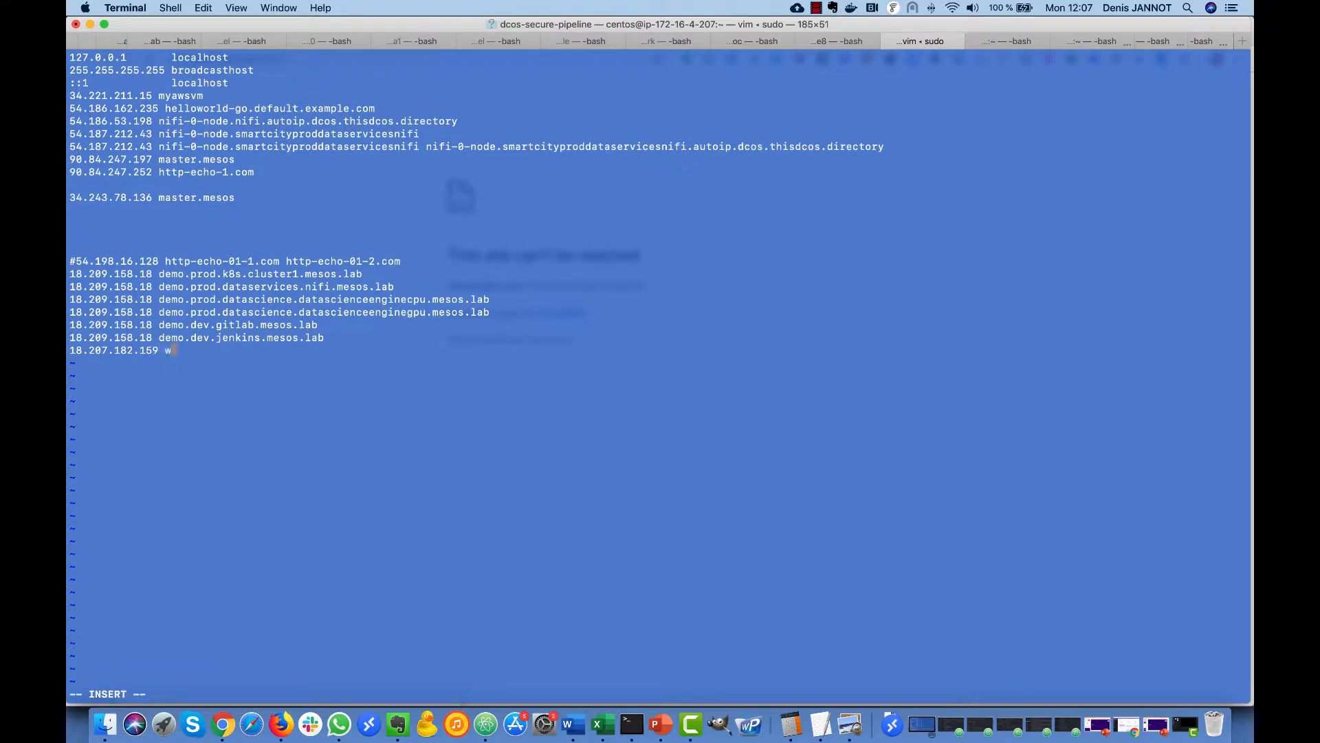
text( www.test.com)
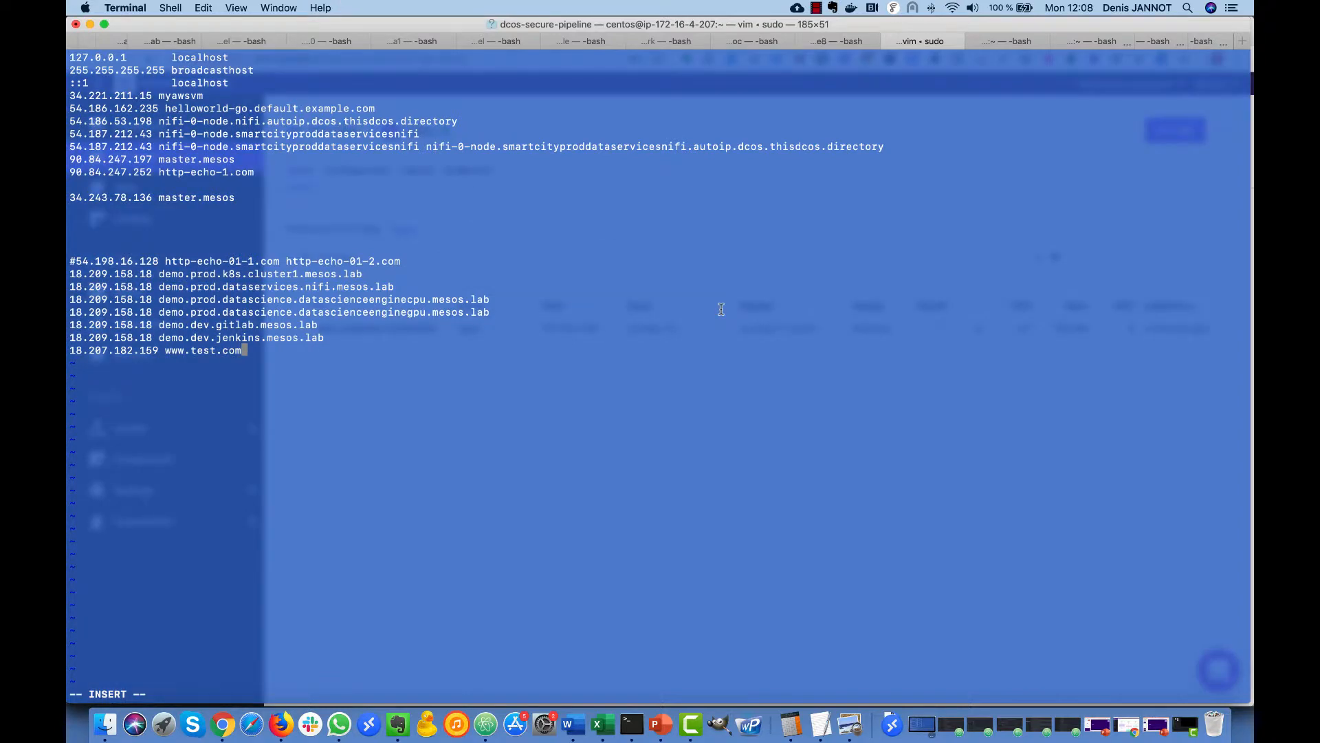
key(Escape)
text(:wq)
key(Return)
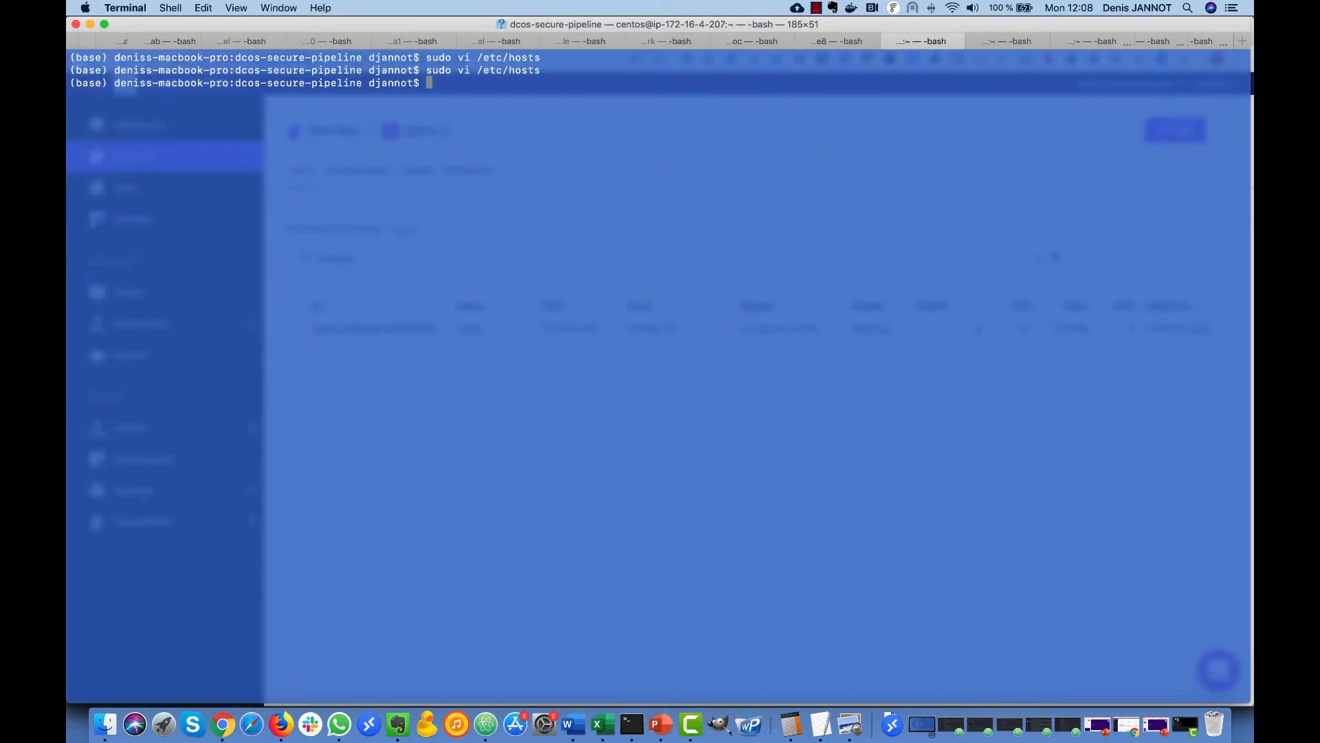
key(super+Tab)
key(super+Tab)
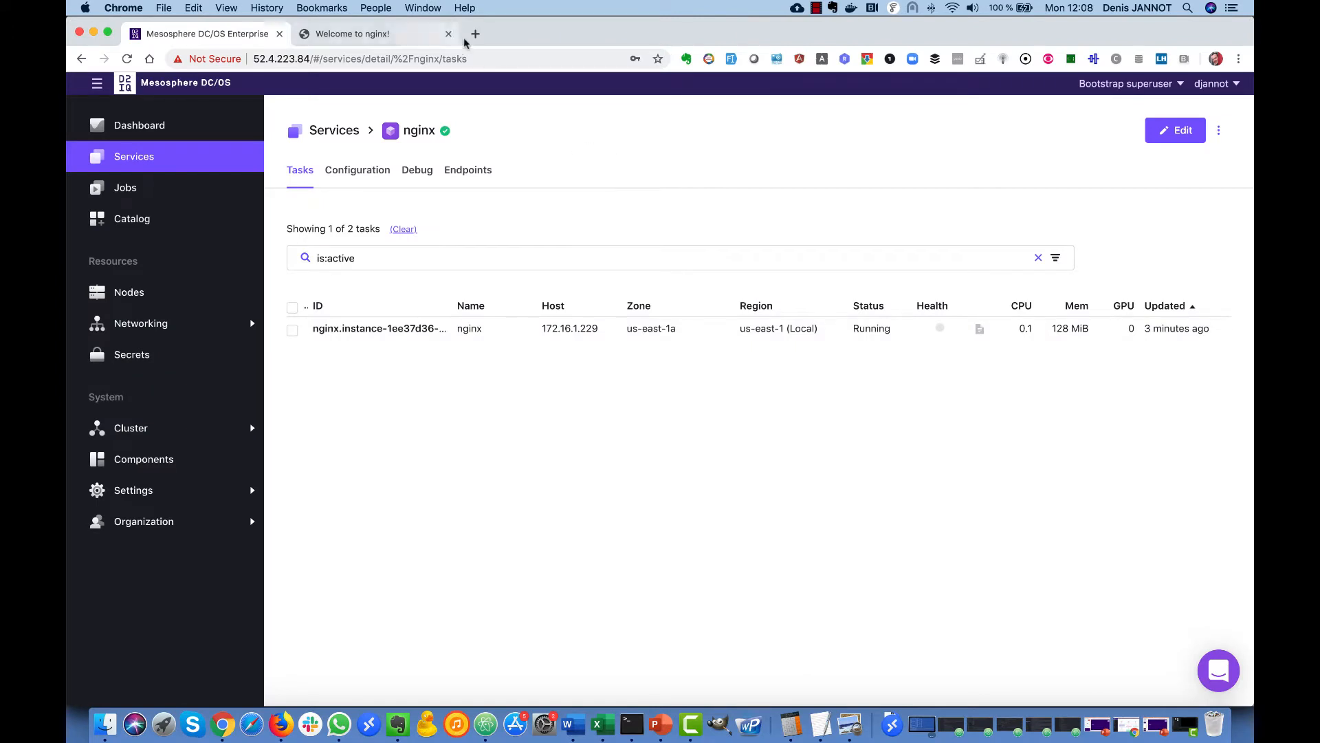
click(474, 34)
text(www.te)
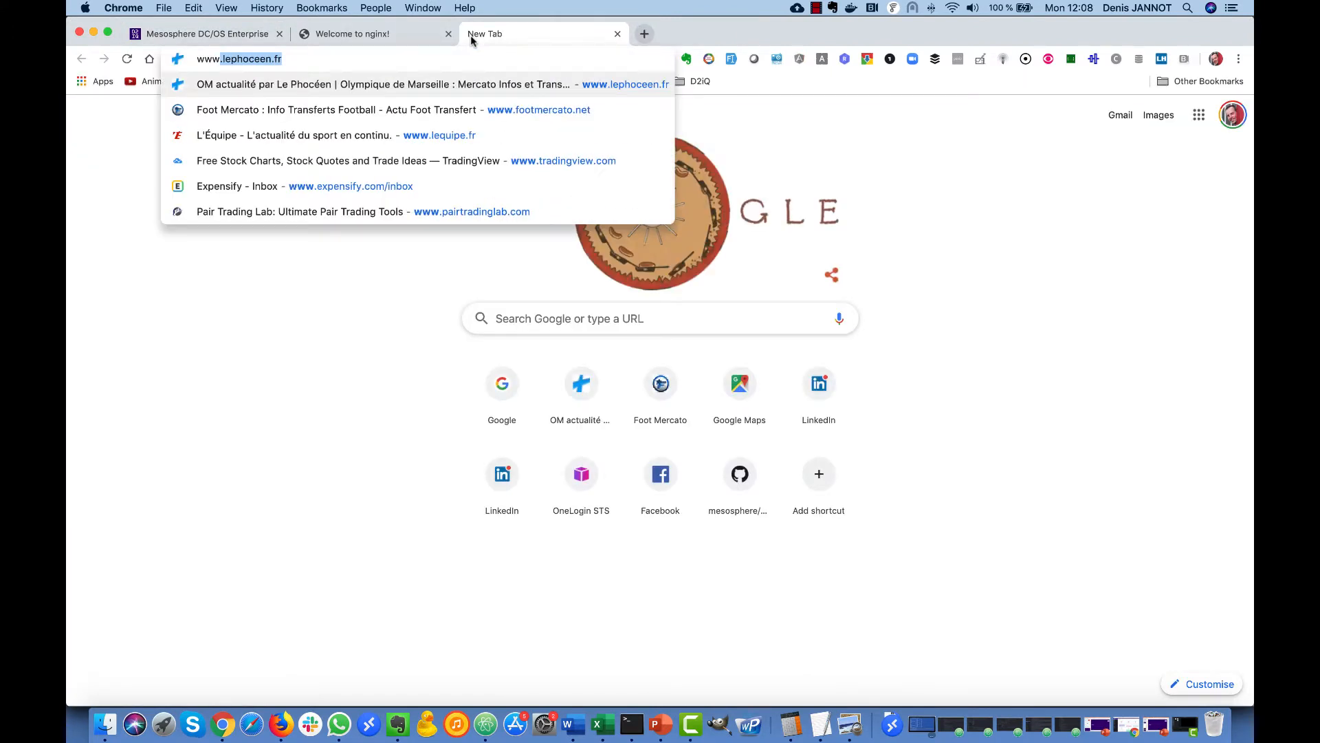
text(st.com:8080)
key(Return)
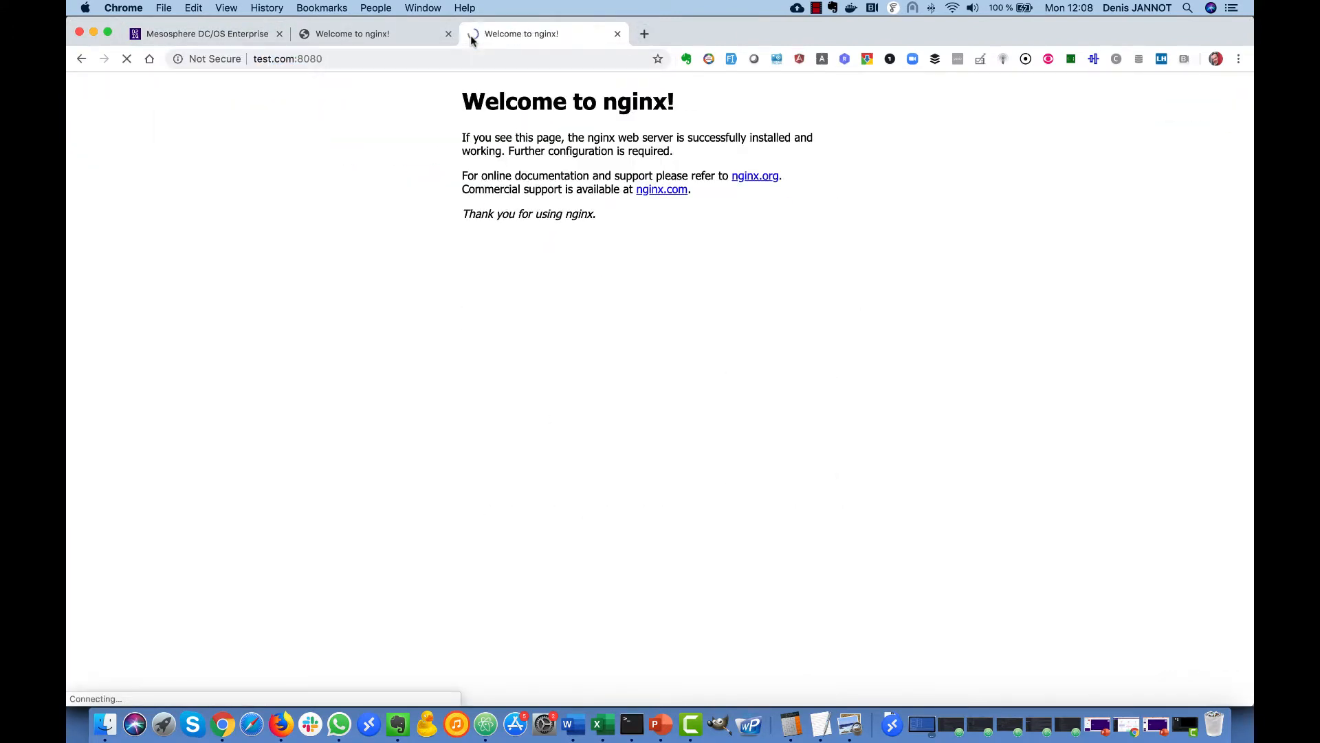
click(368, 35)
key(super+r)
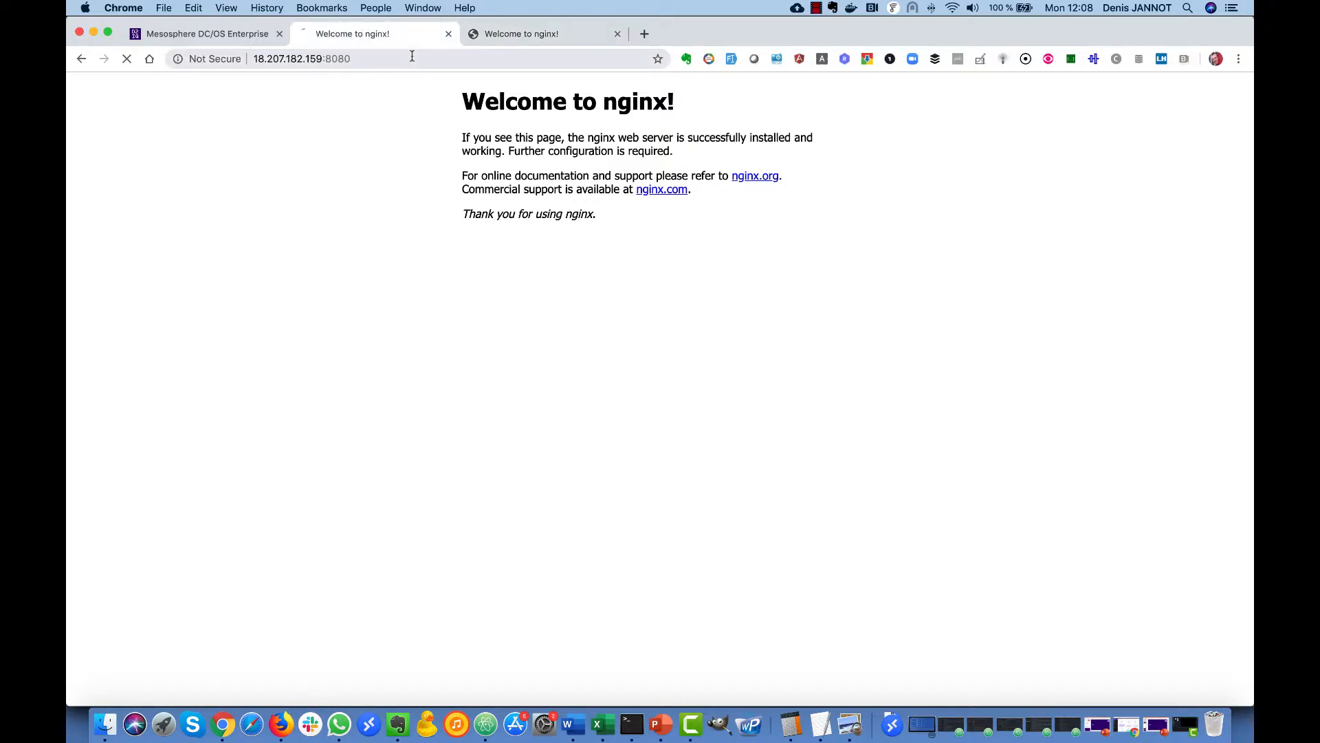
click(244, 35)
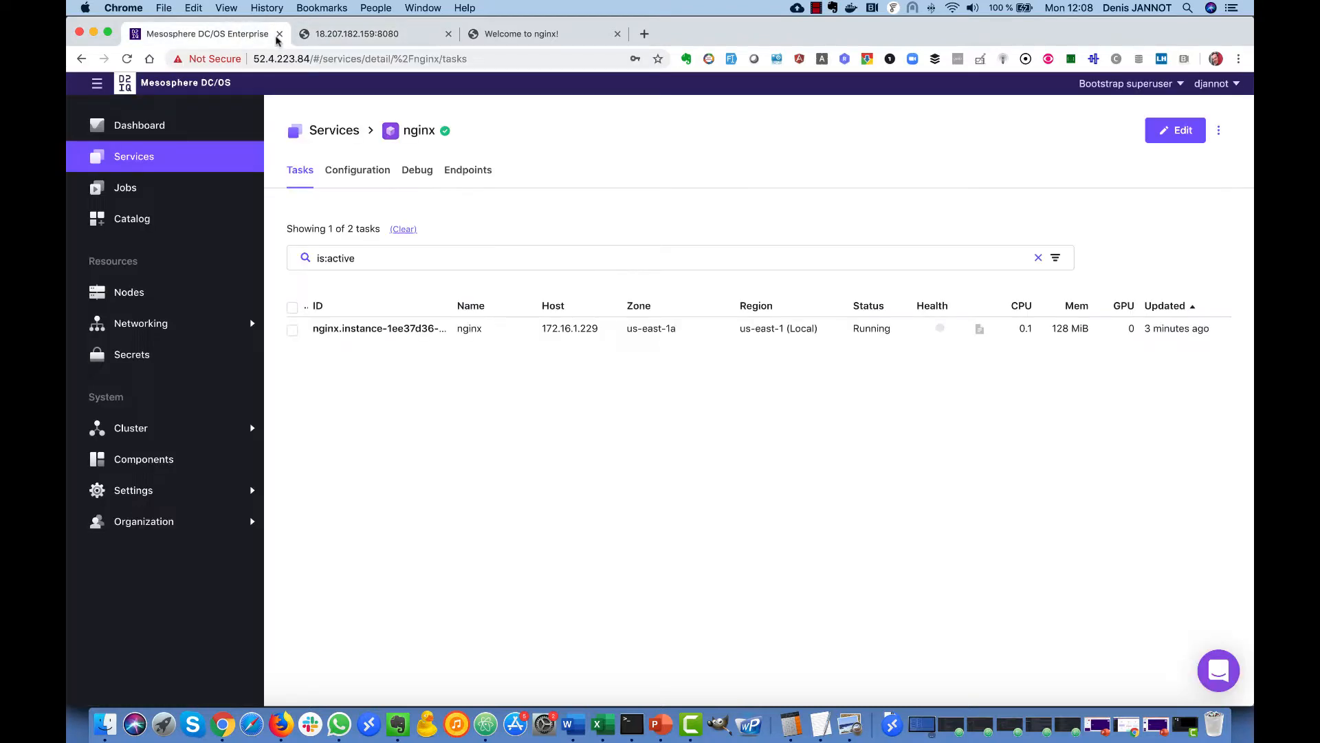
click(1177, 130)
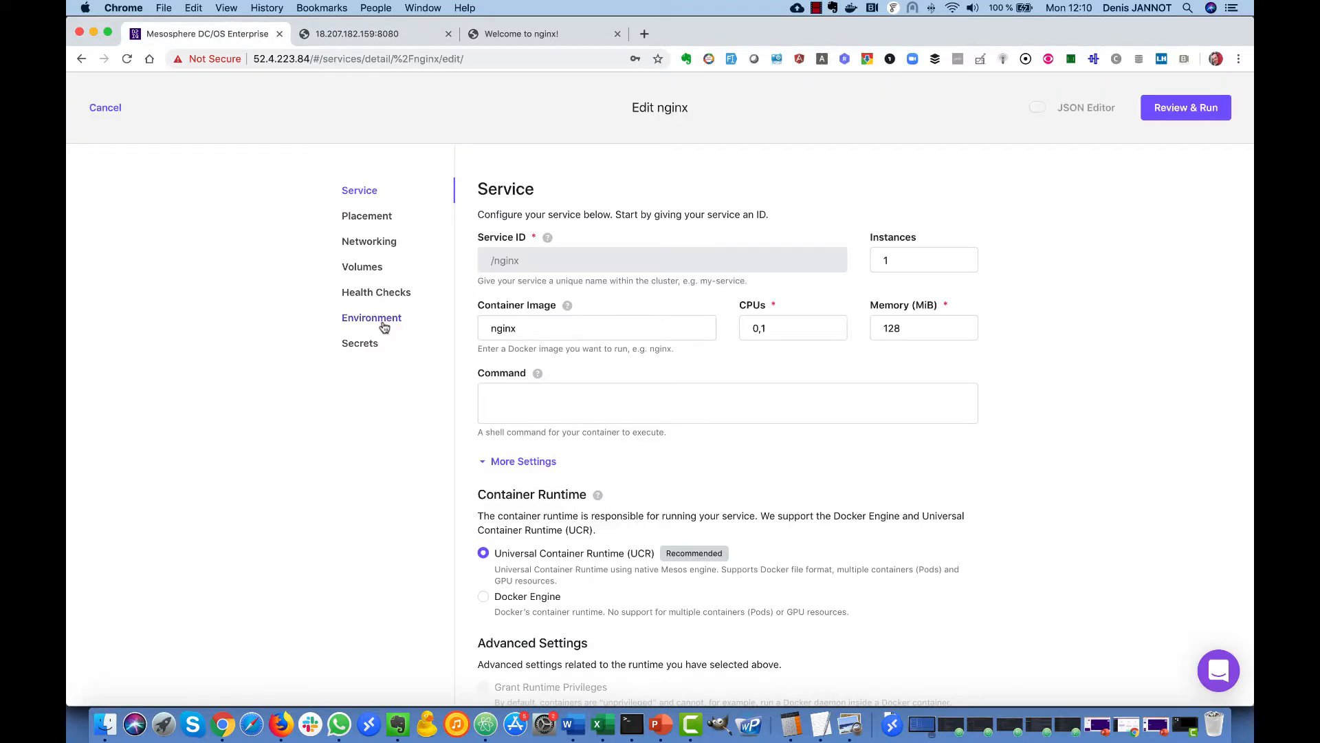
click(383, 322)
click(894, 496)
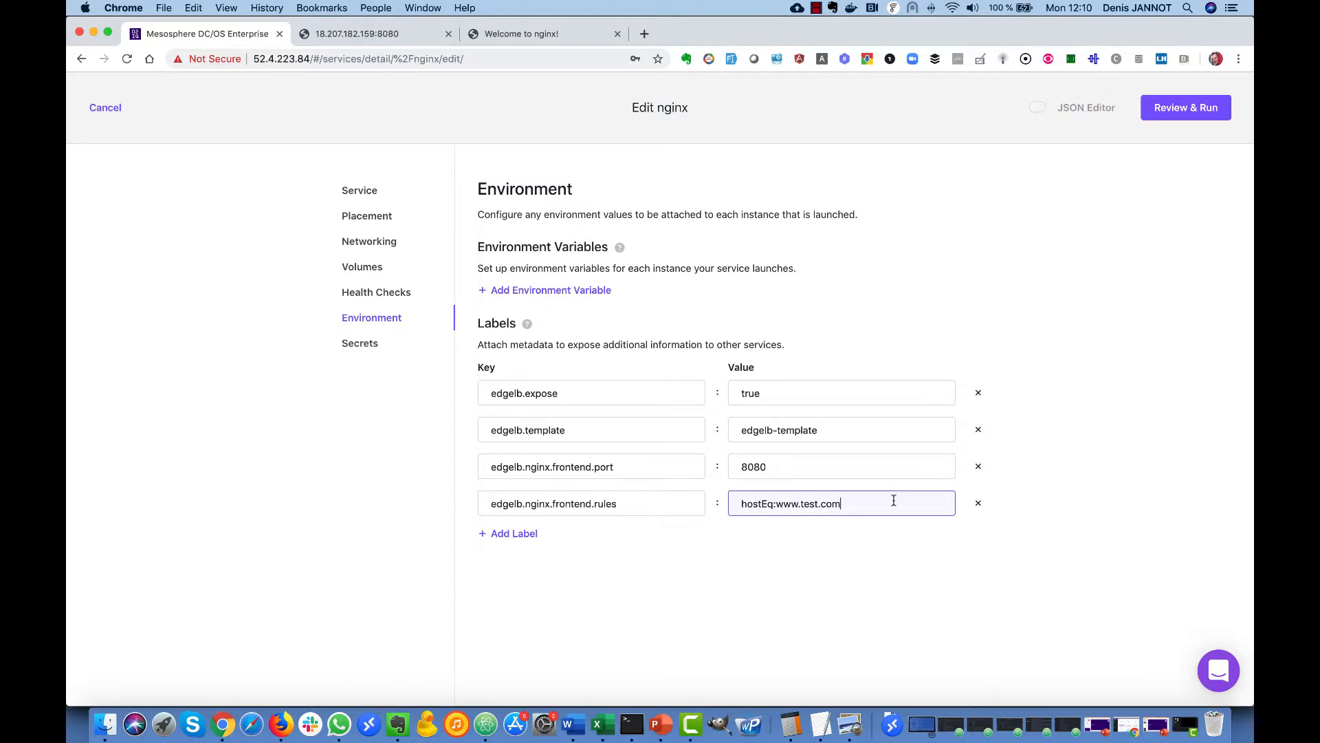
text(|pathBeg:/path)
click(1163, 112)
click(1169, 113)
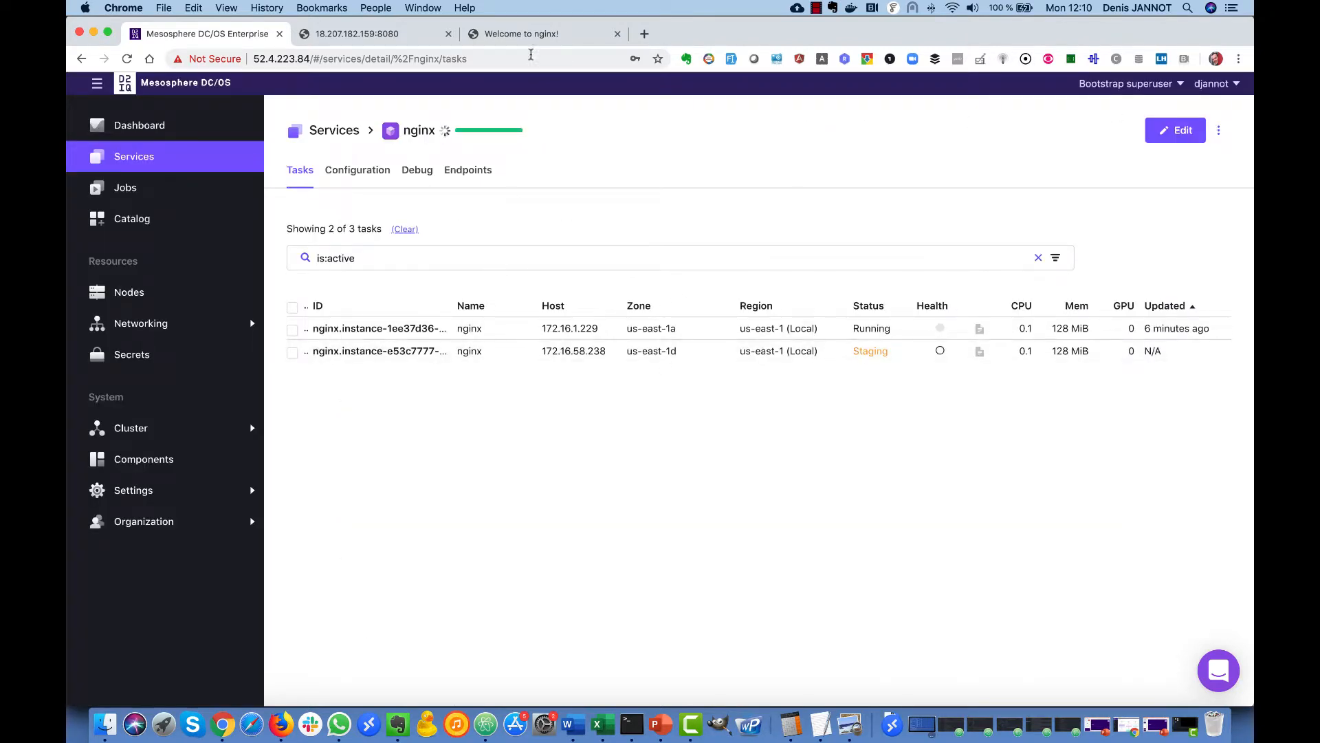
click(524, 34)
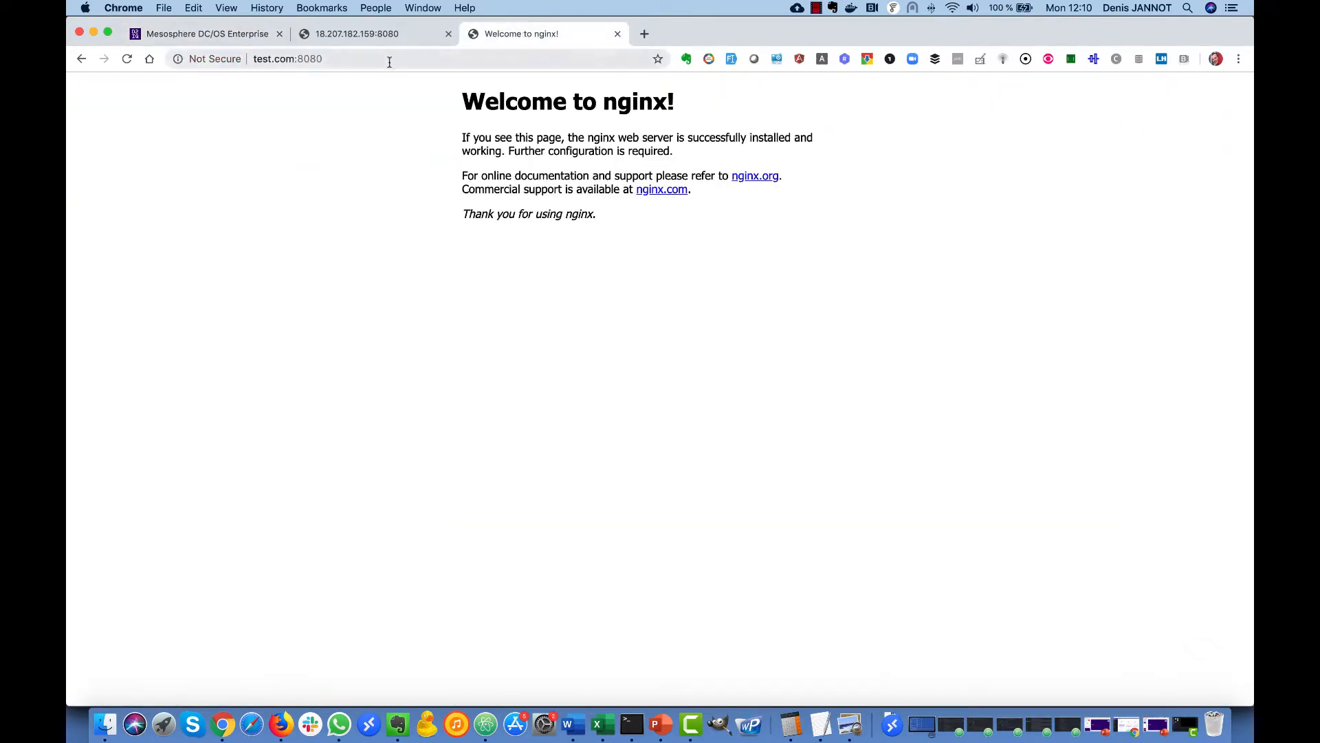
click(414, 59)
text(www.test.com:8080)
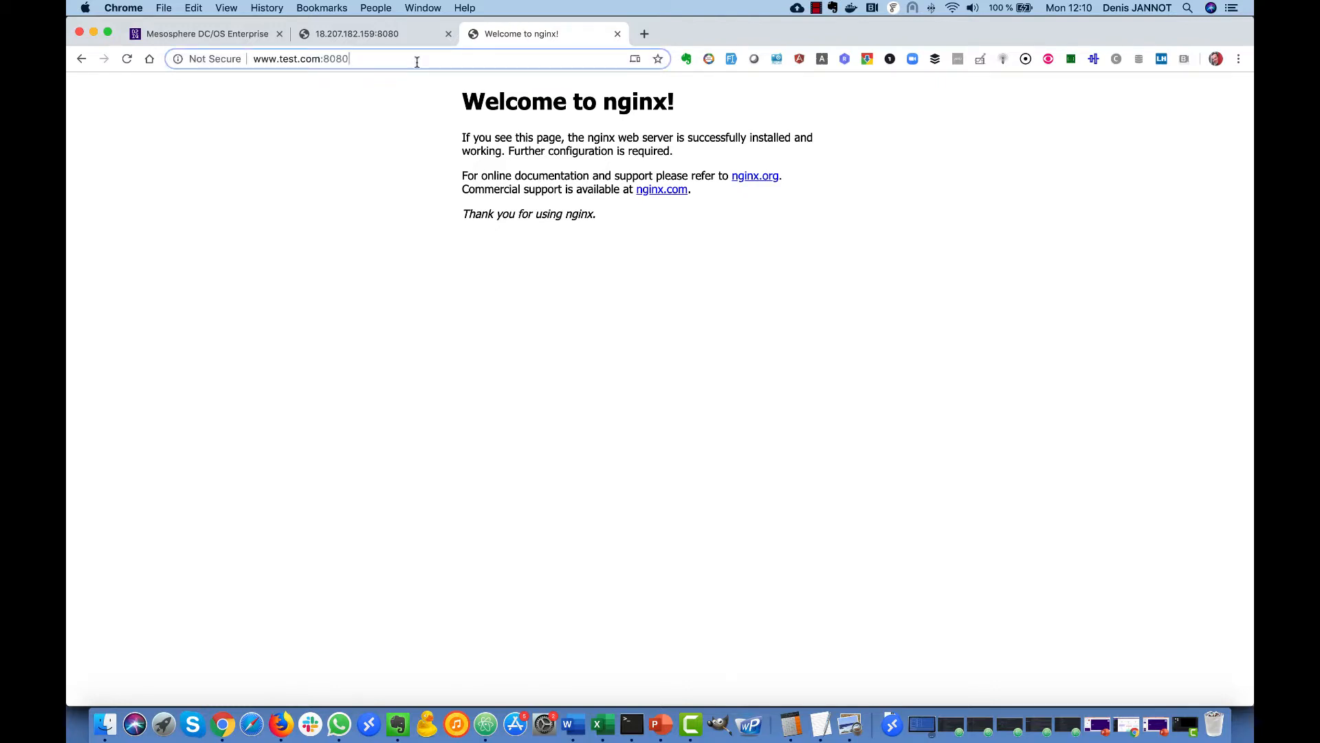
text(/path)
key(Return)
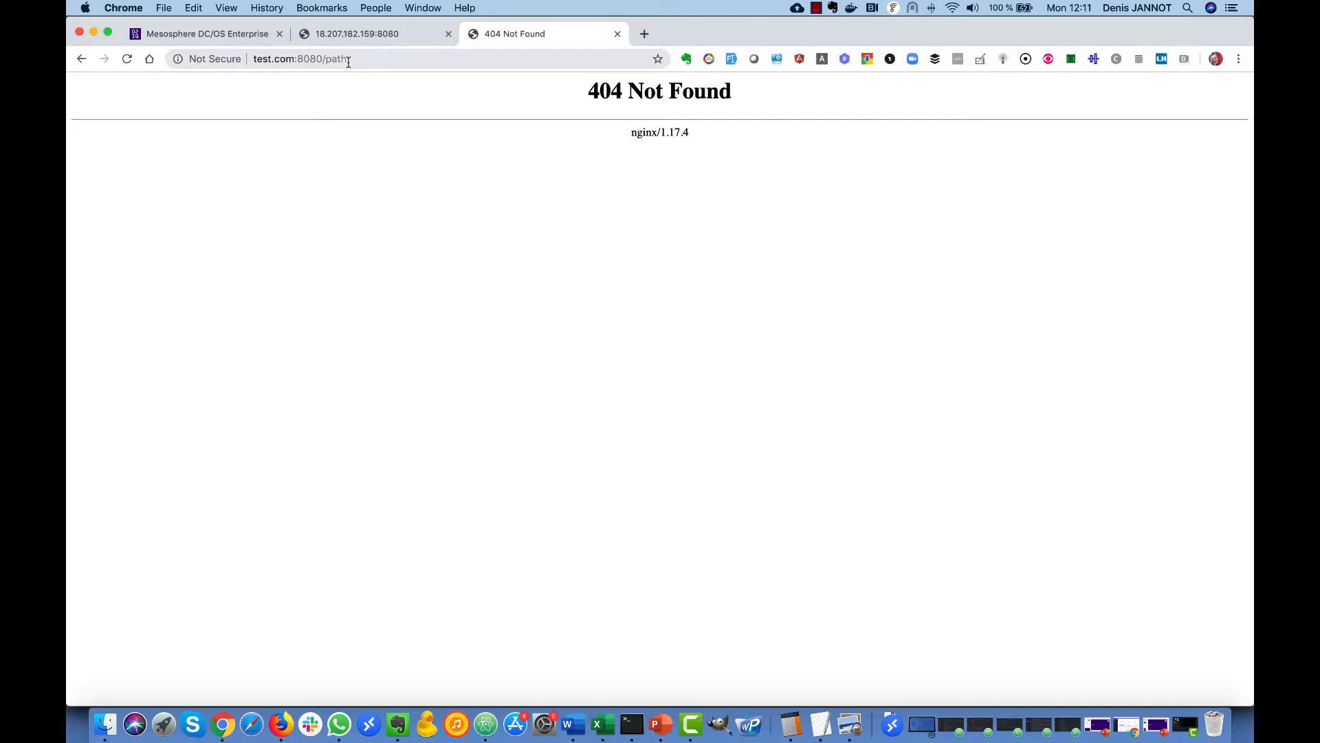
Add the label edgelb.nginx.backend.rewriteHttp.path with value /path:/ to the nginx service and redeploy it
click(217, 34)
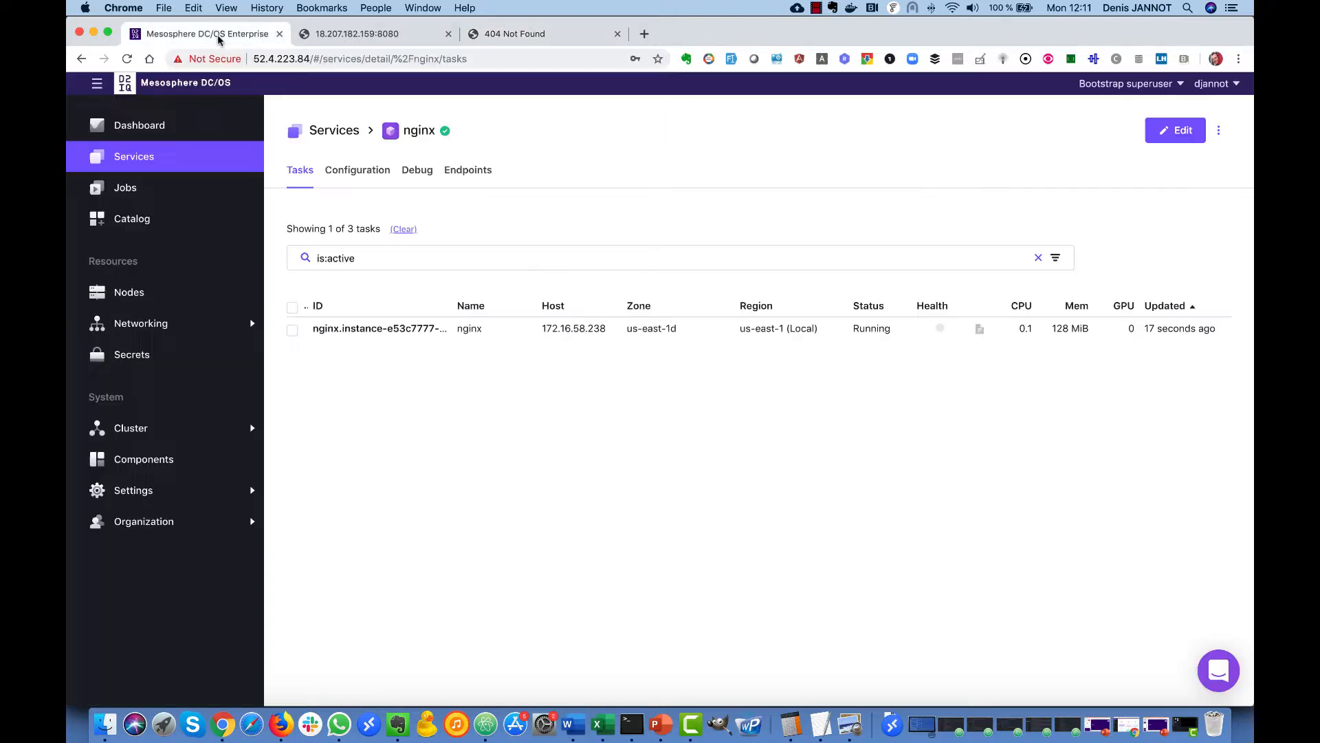
click(1176, 131)
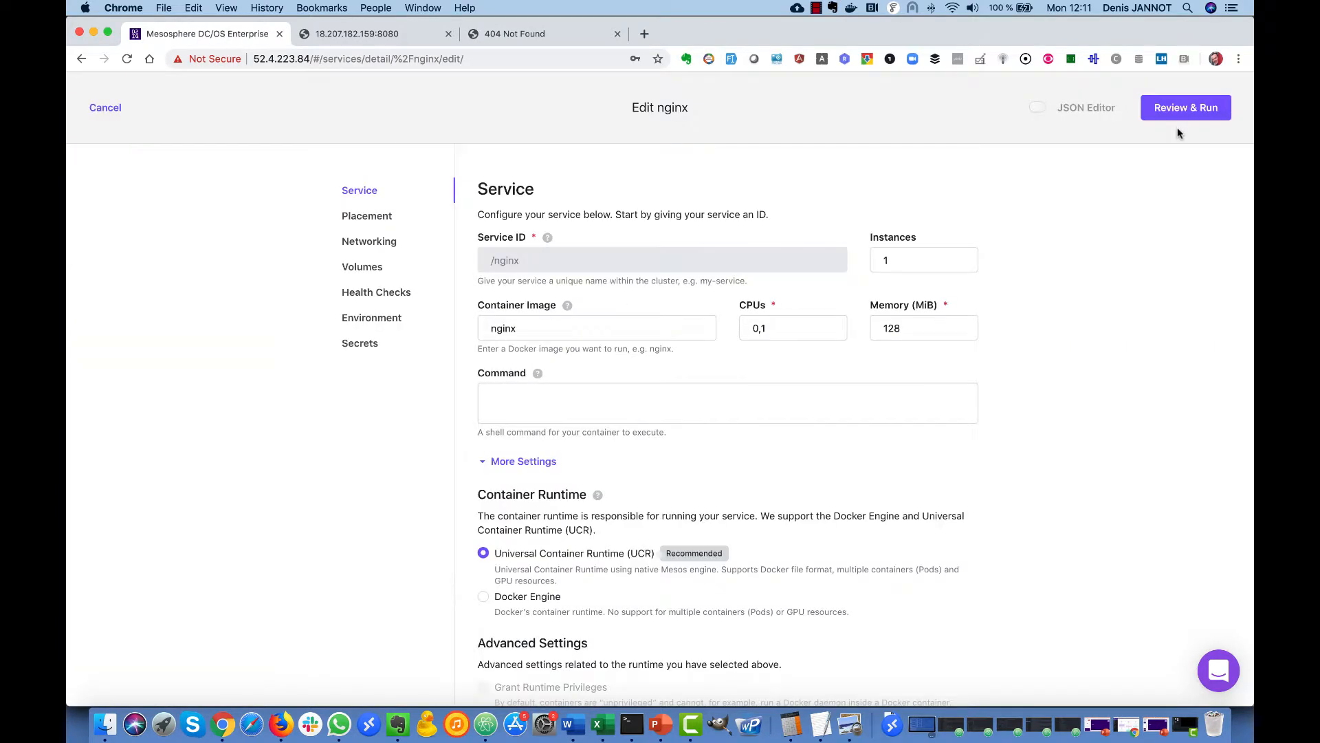
click(363, 320)
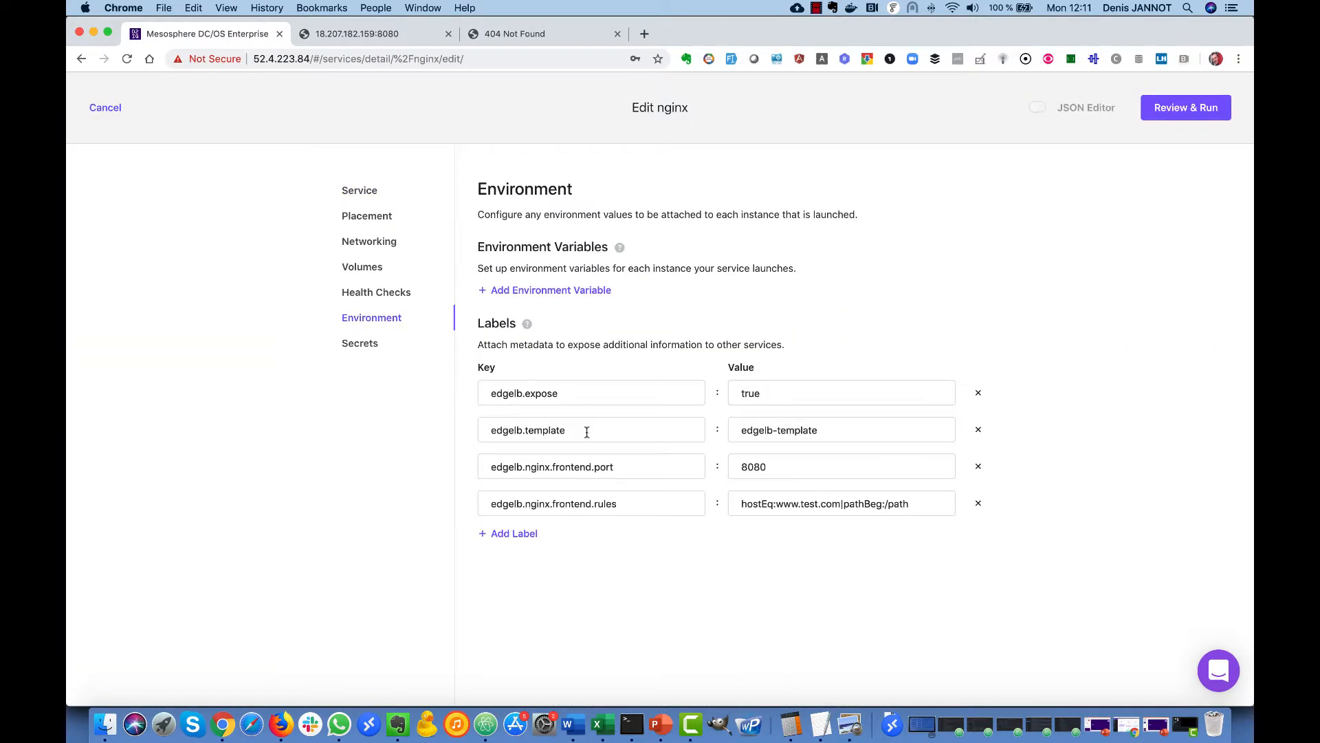
click(521, 534)
click(527, 539)
text(edgelb.nginx.backend.rewriteHttp.path)
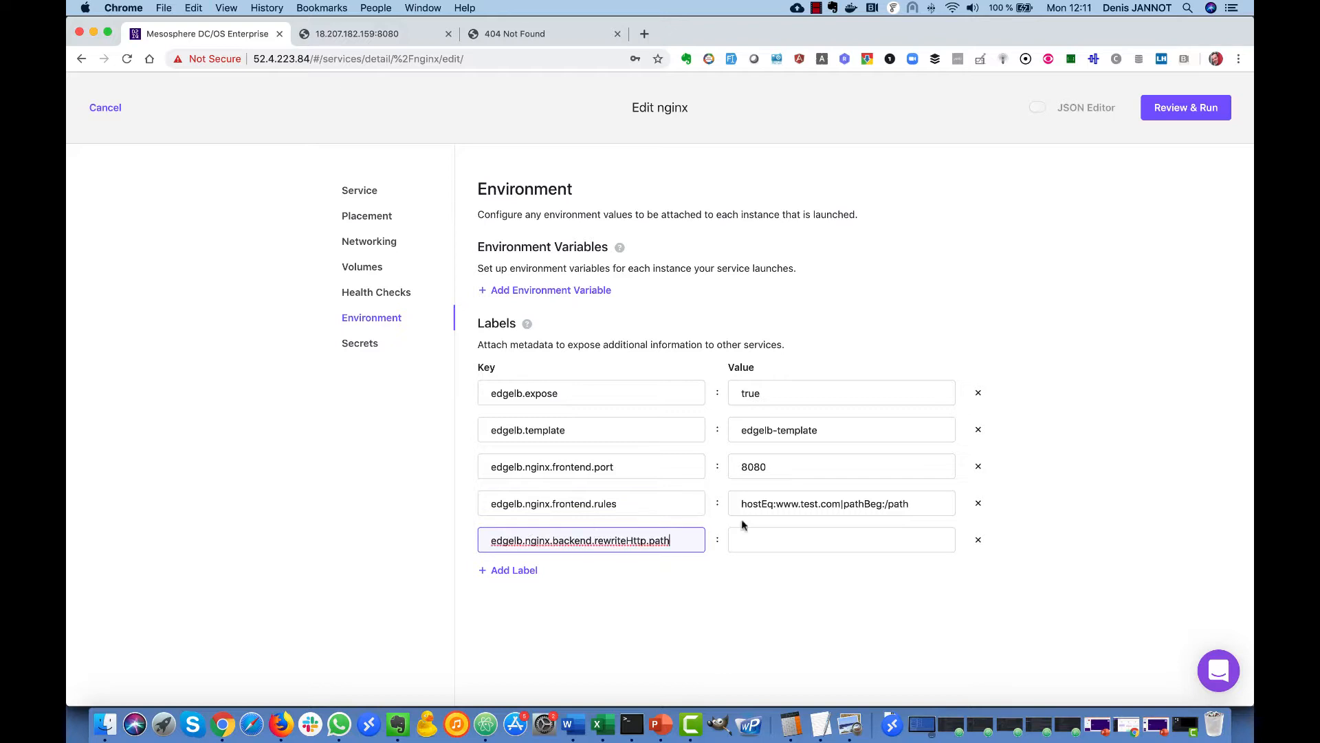
click(764, 538)
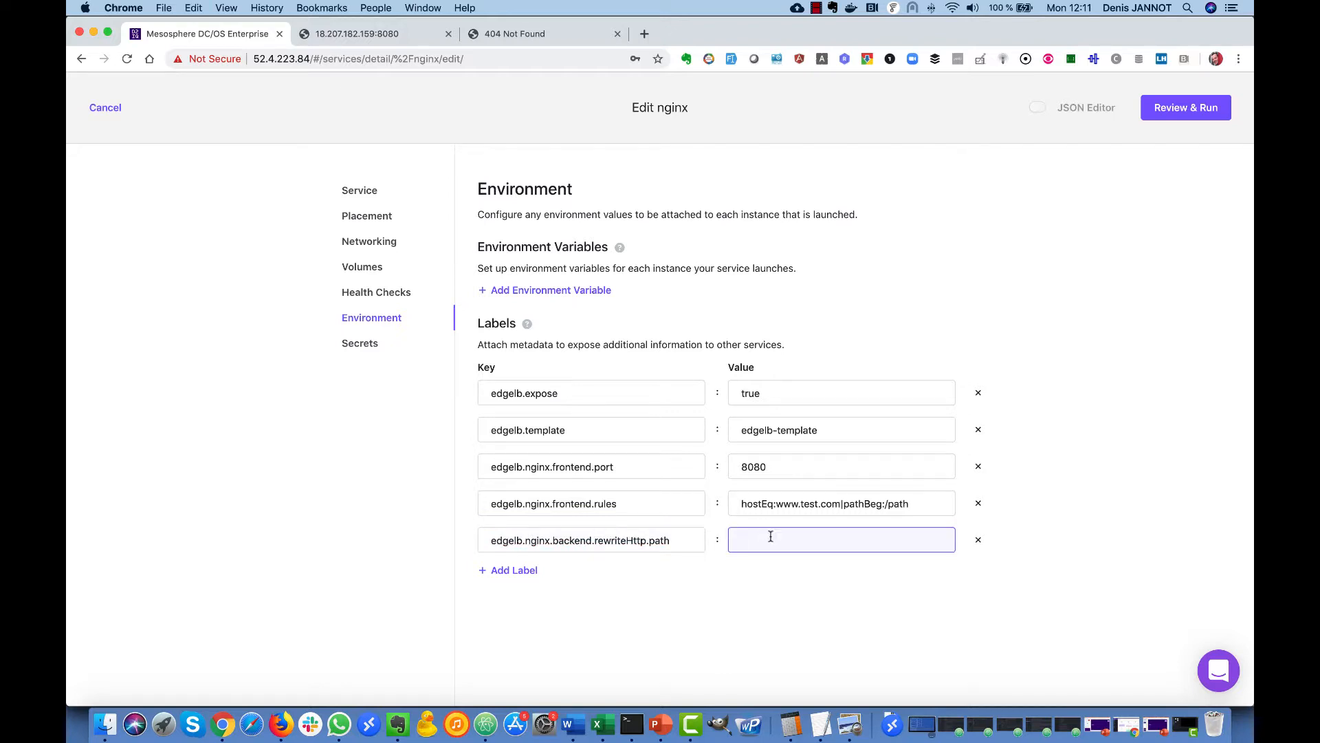
text(/path:/)
click(1162, 108)
click(1164, 110)
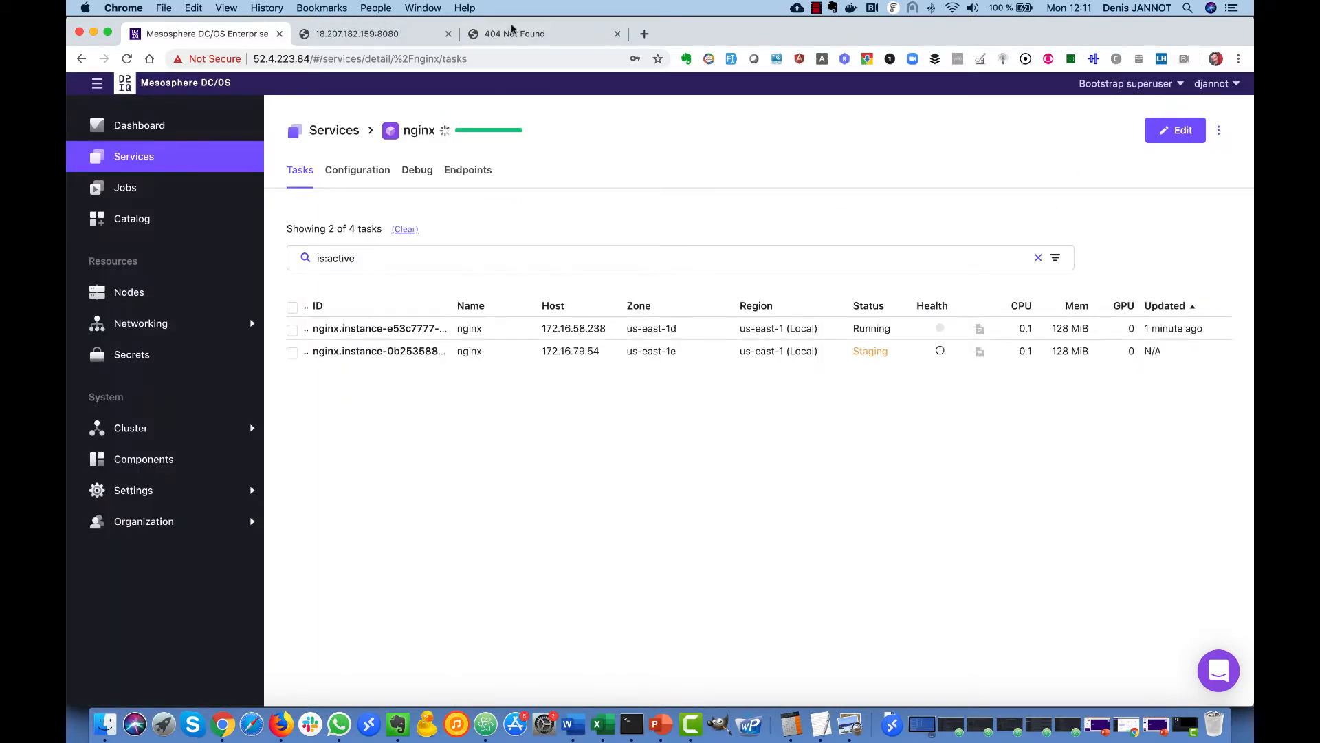
click(524, 35)
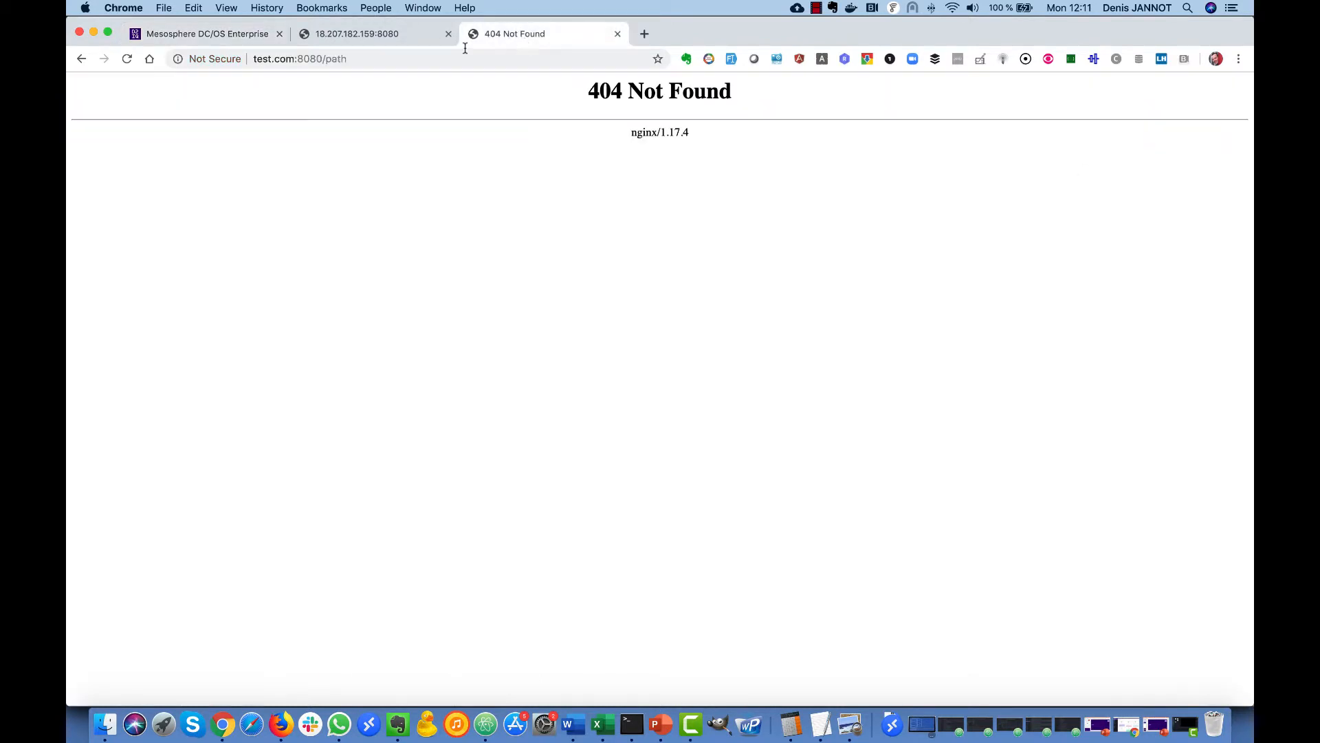
click(330, 59)
click(372, 58)
key(super+r)
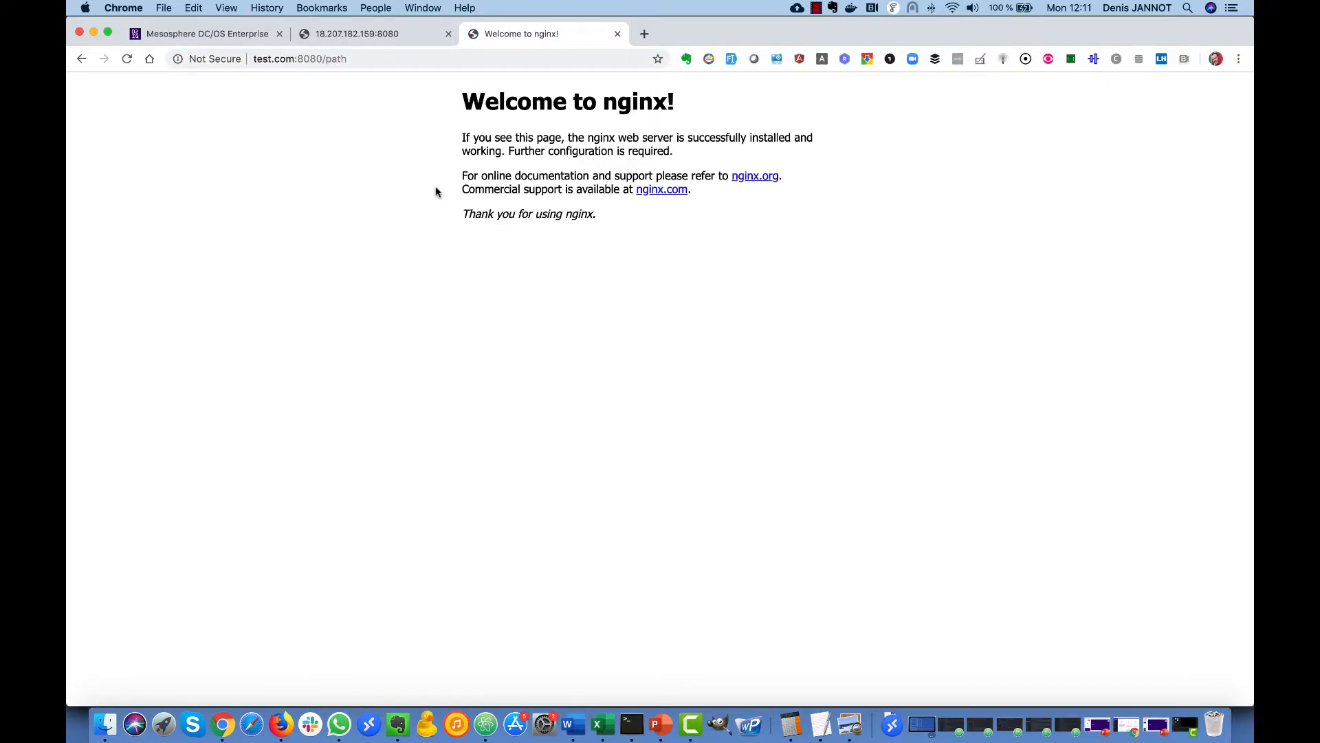
Edit the nginx service and add the label edgelb.nginx.frontend.protocol with value HTTPS
click(241, 36)
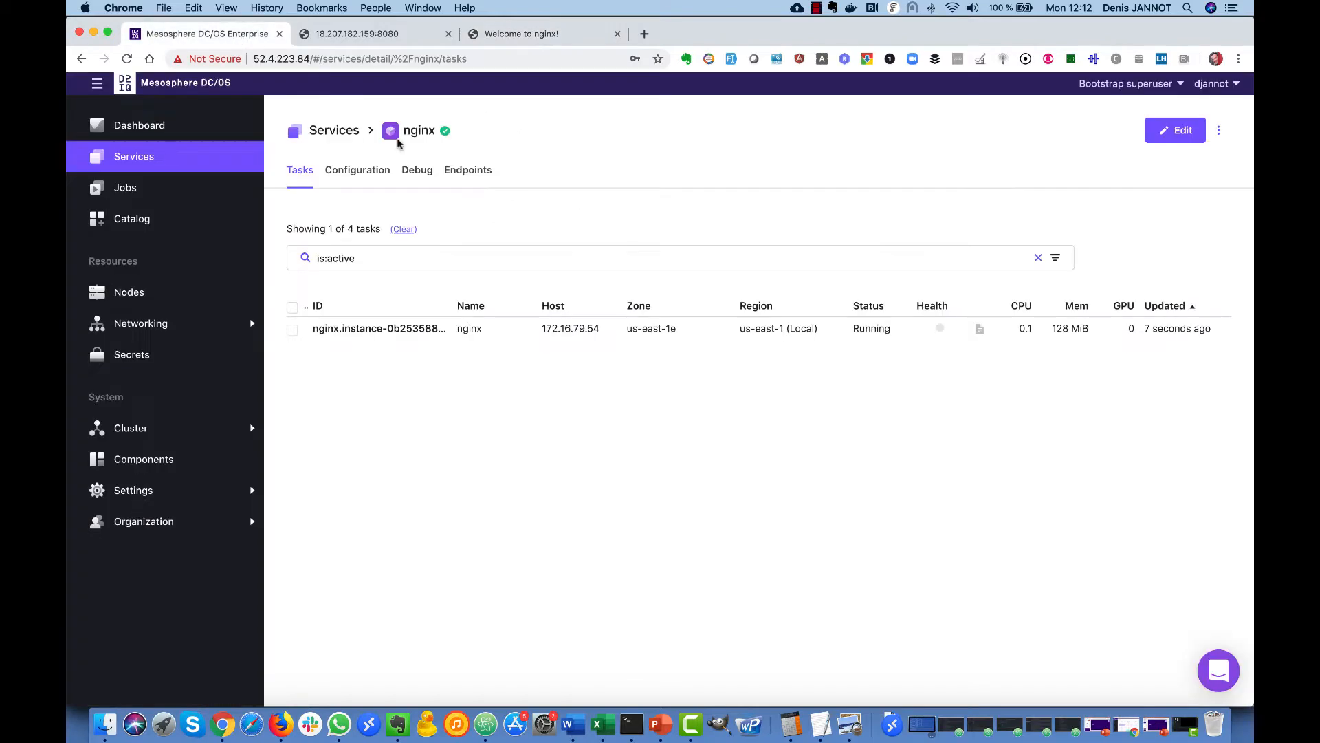
click(1175, 133)
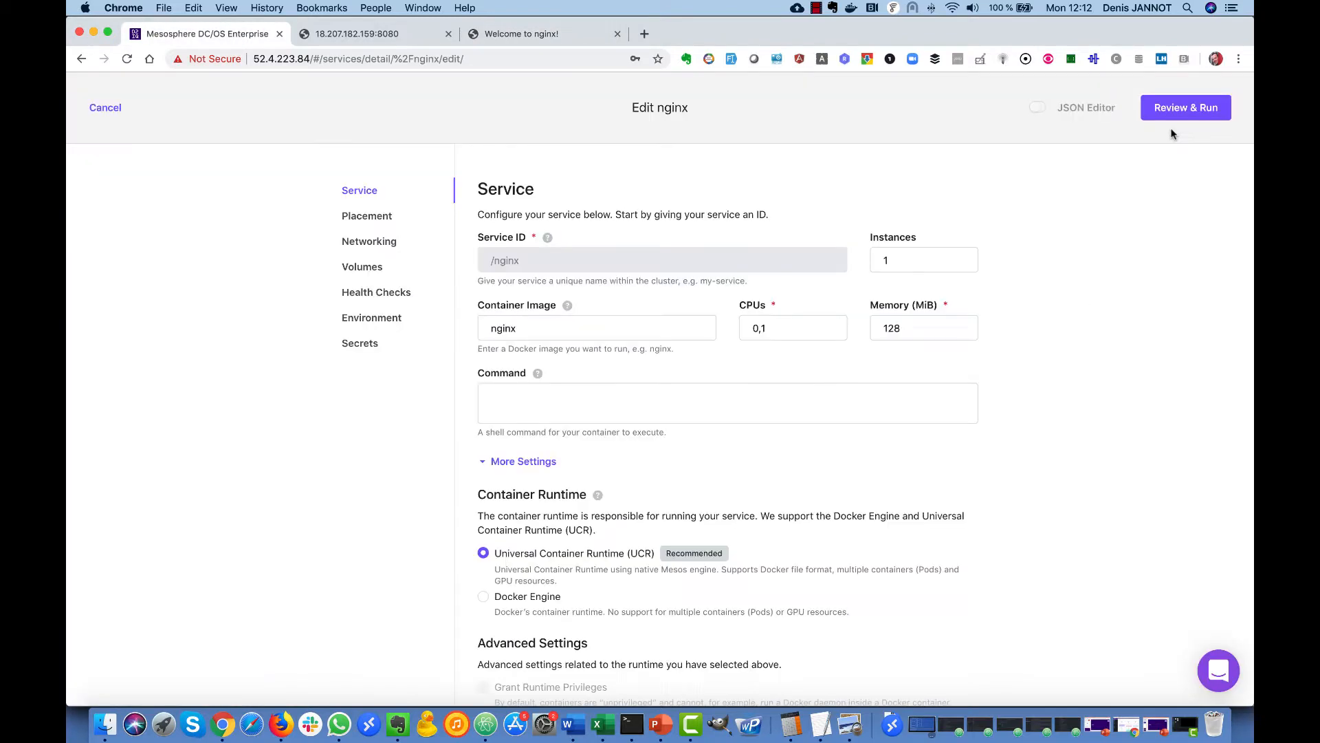
click(382, 325)
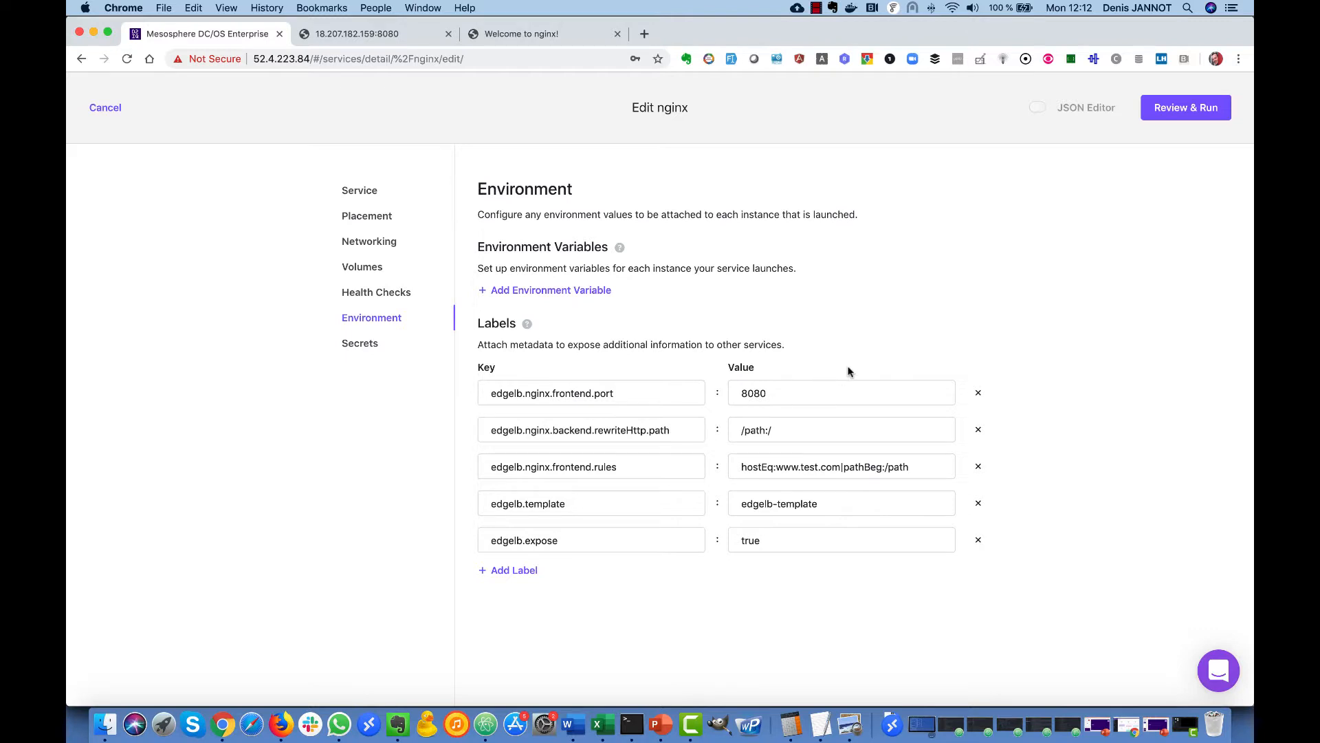
click(531, 571)
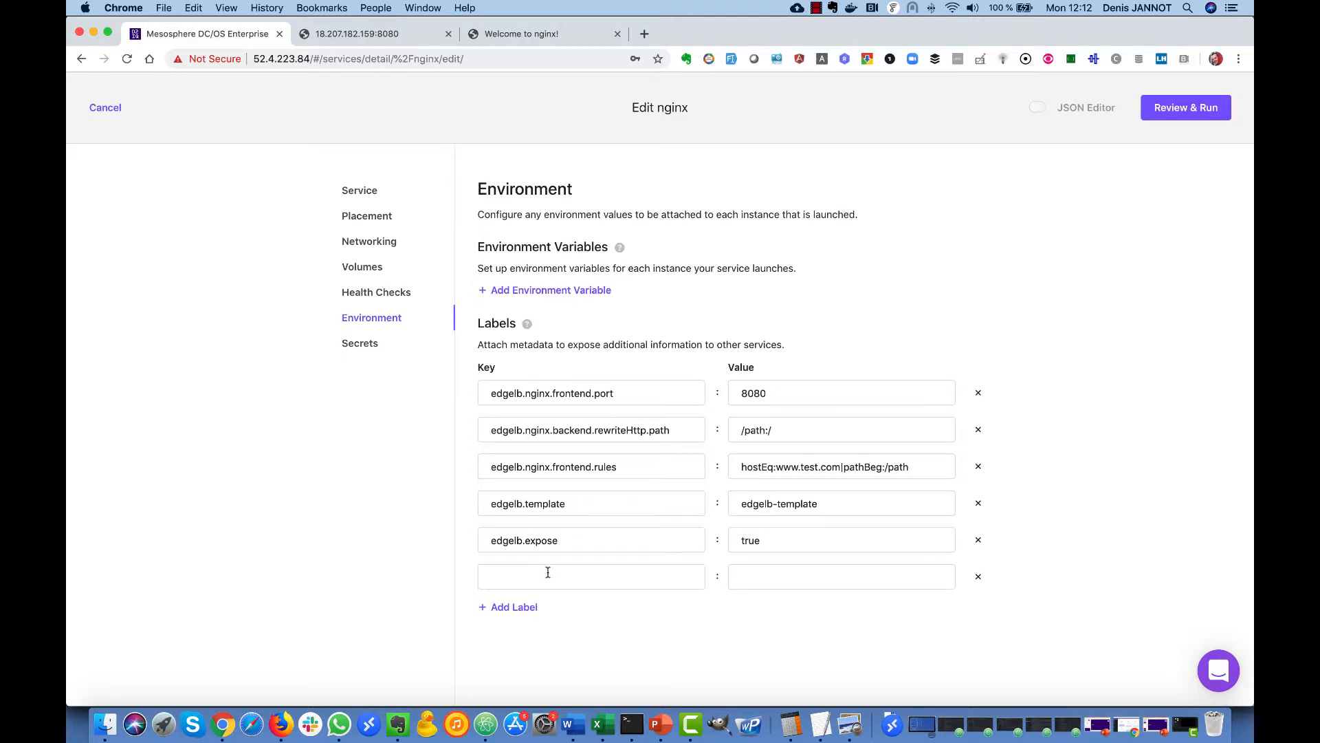
click(548, 572)
text(edgelb.nginx.frontend.protocol)
click(749, 575)
text(HT)
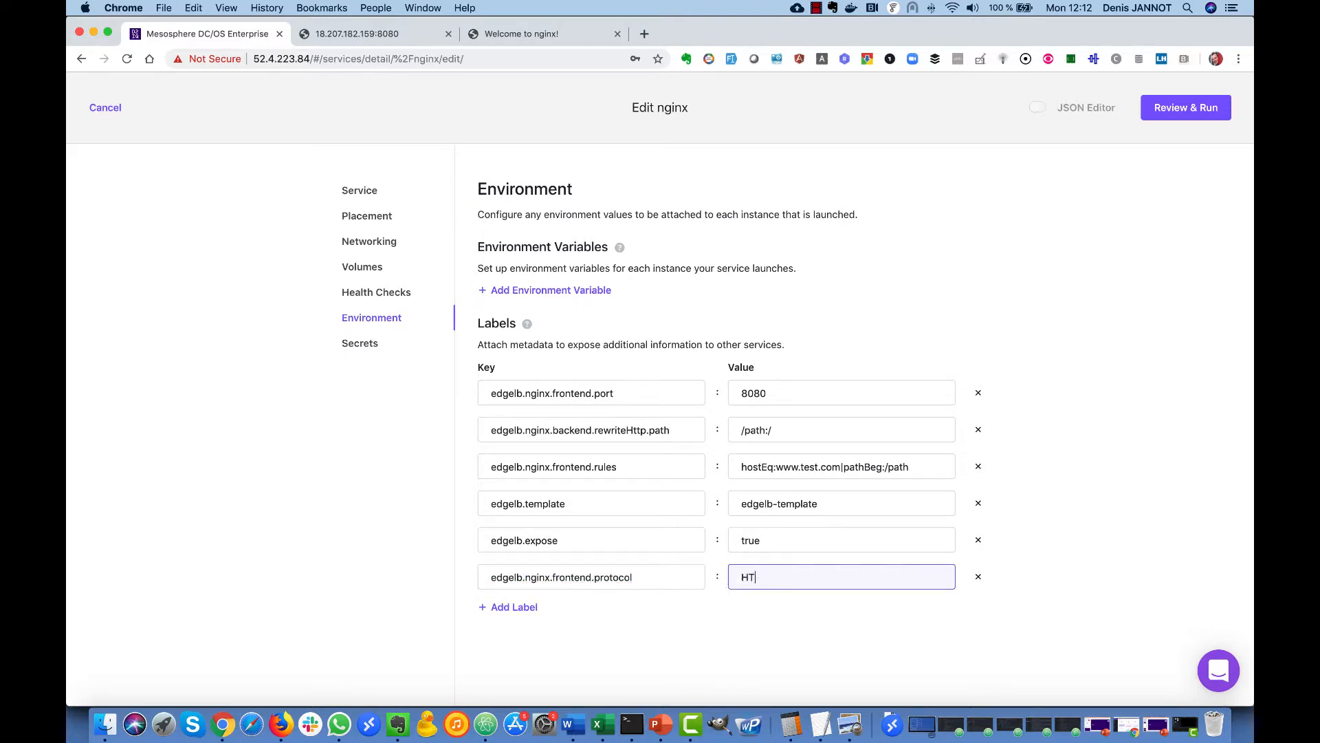
Add the label edgelb.nginx.frontend.certificates with value $AUTOCERT and redeploy the nginx service
click(530, 608)
click(550, 612)
text(edgelb.nginx.frontend.certificates)
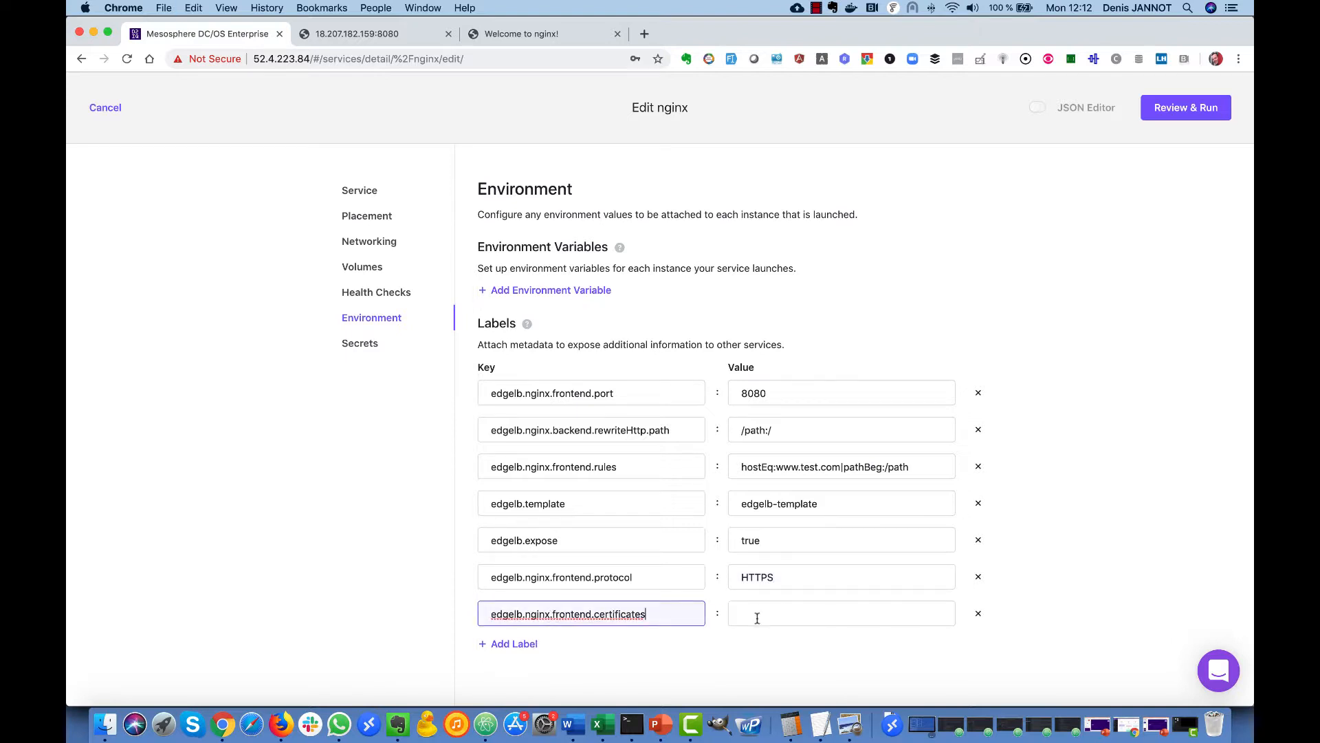
click(764, 616)
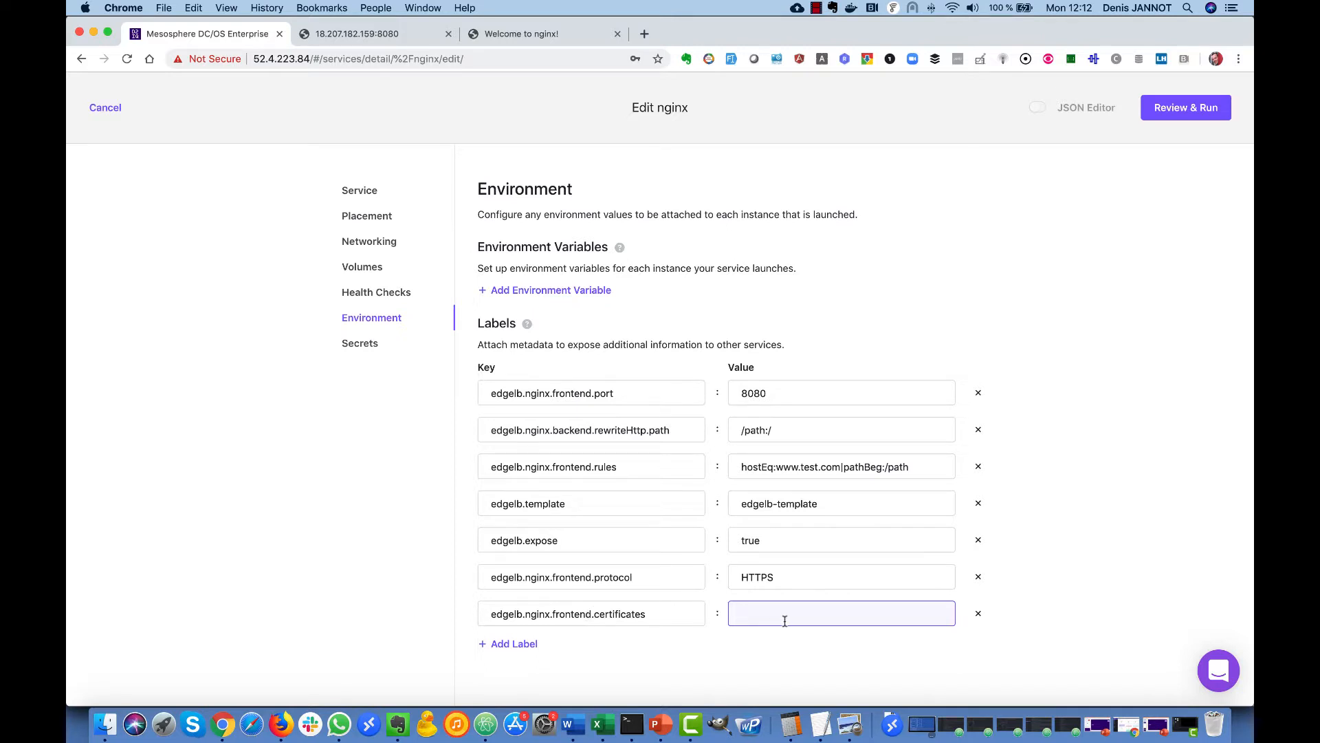
text($AUTOCERT)
click(1167, 116)
click(1173, 117)
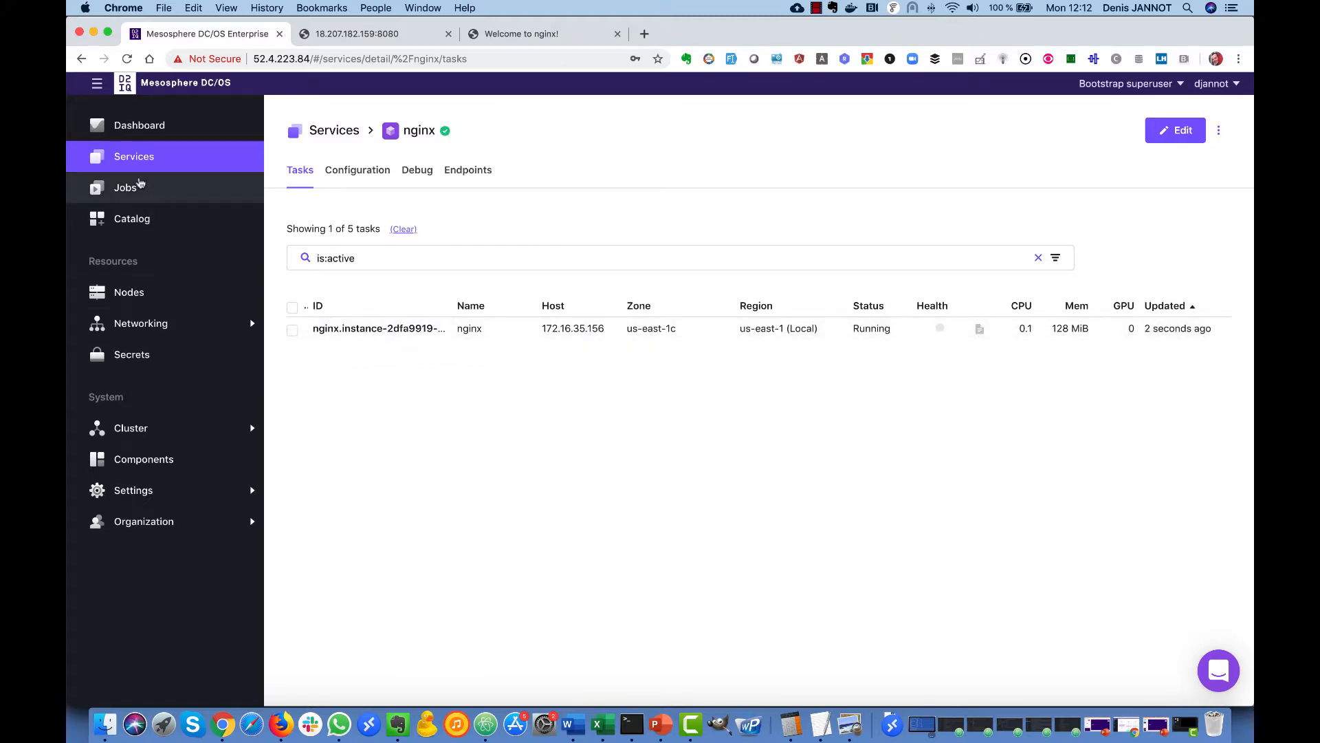
Open the auto-edgelb-template service under infra/network/dcos-edgelb/pools to check its running tasks
click(333, 133)
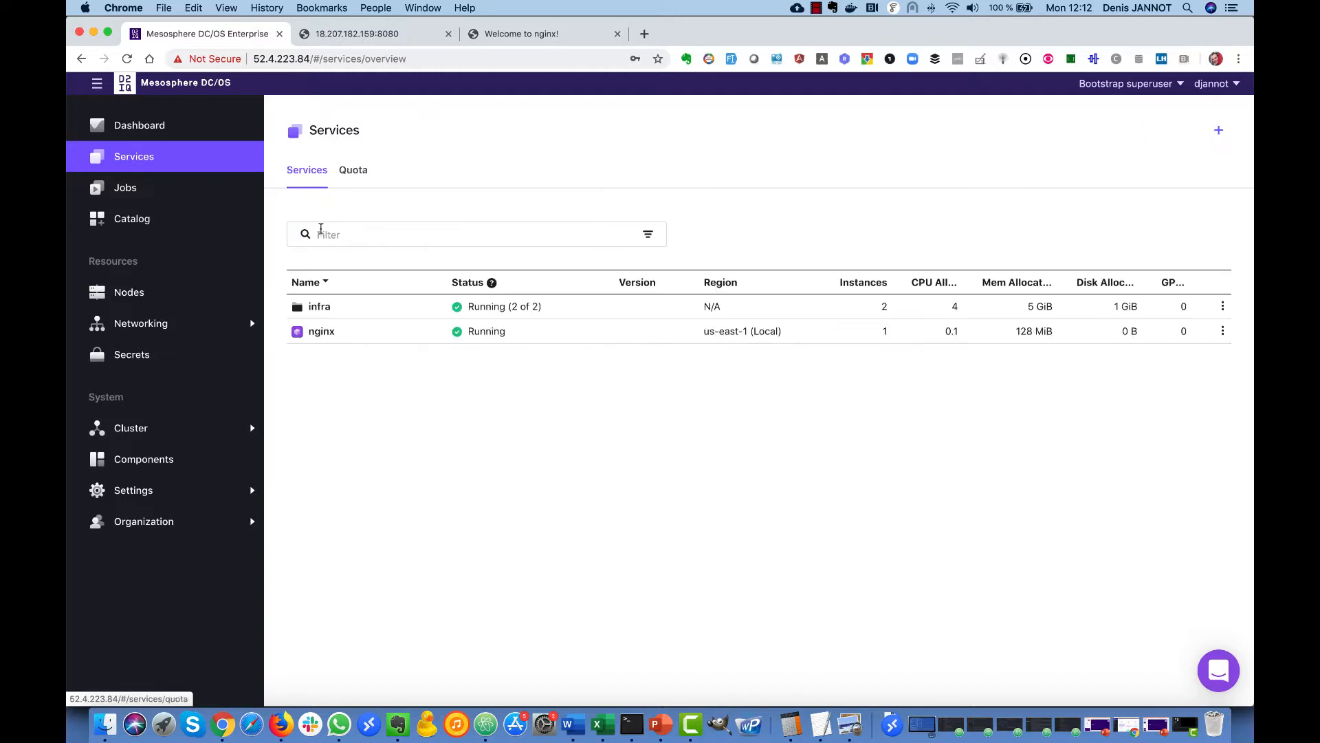
click(318, 306)
click(328, 286)
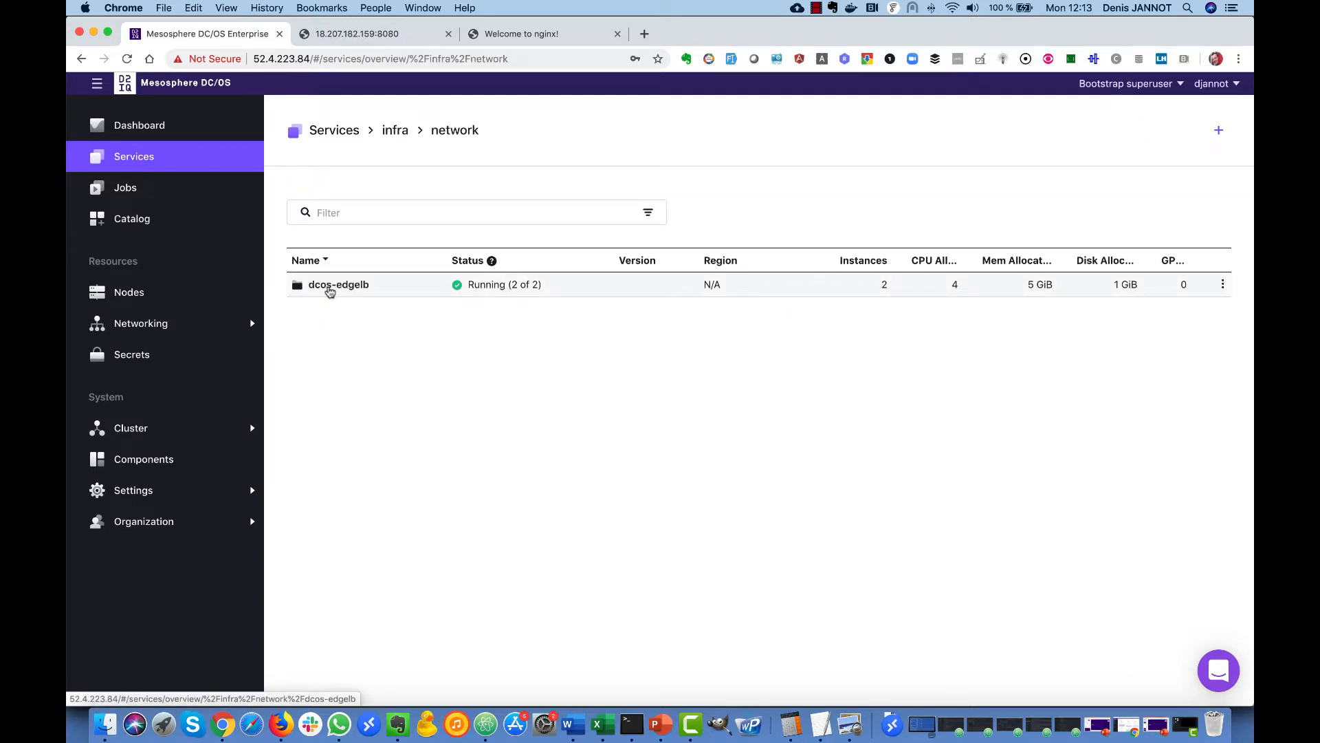
click(329, 286)
click(328, 286)
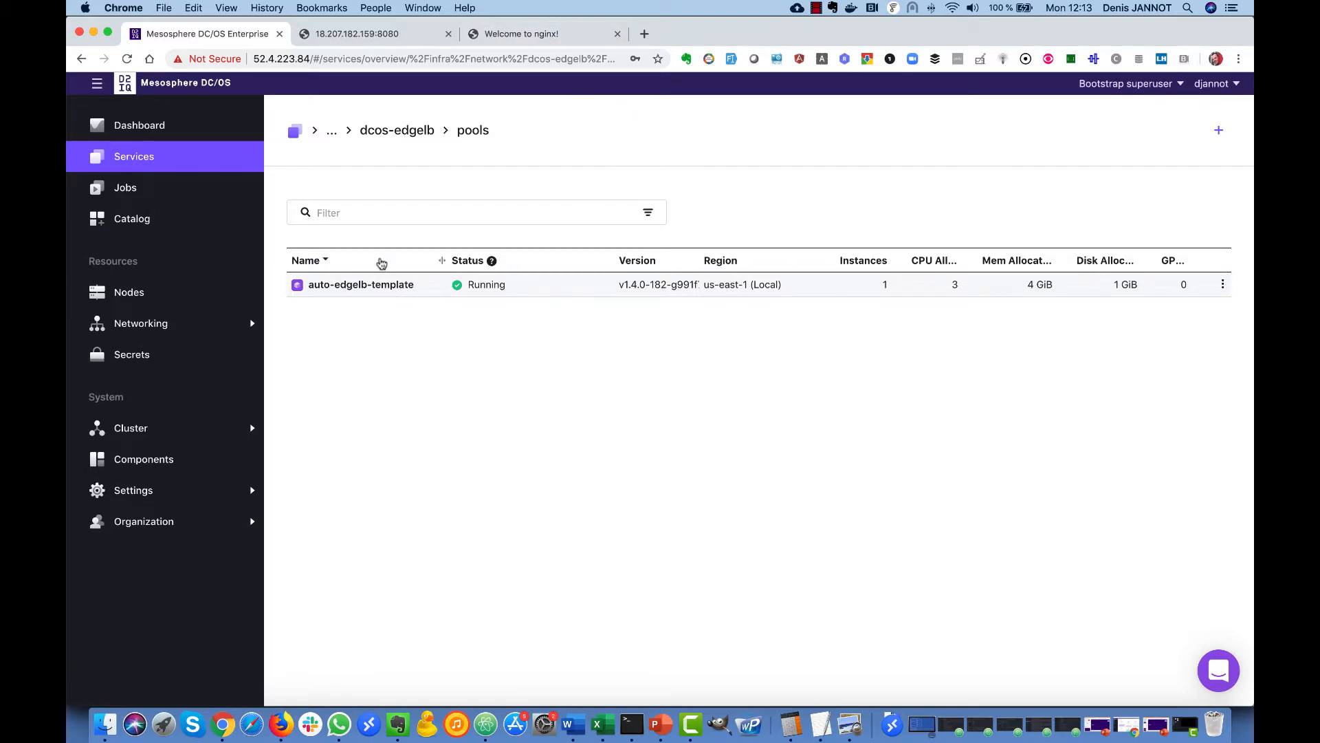
click(389, 286)
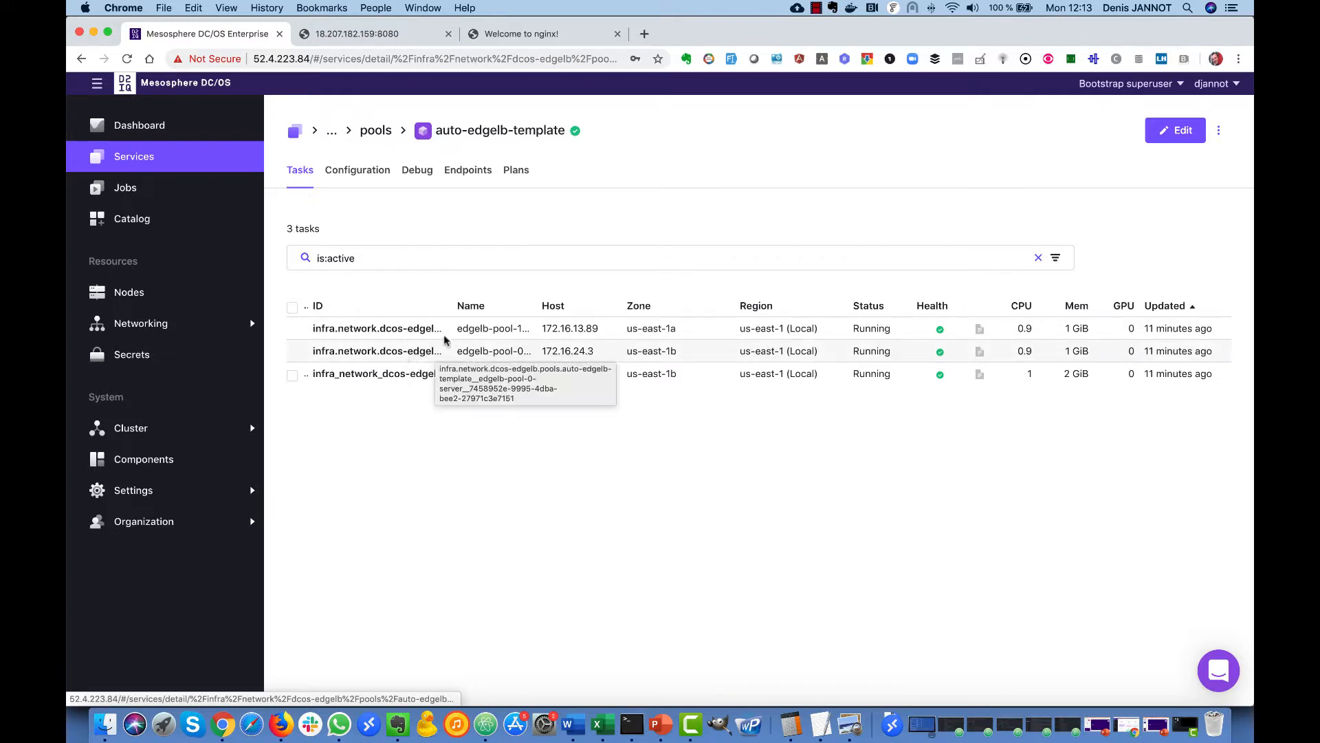
click(575, 38)
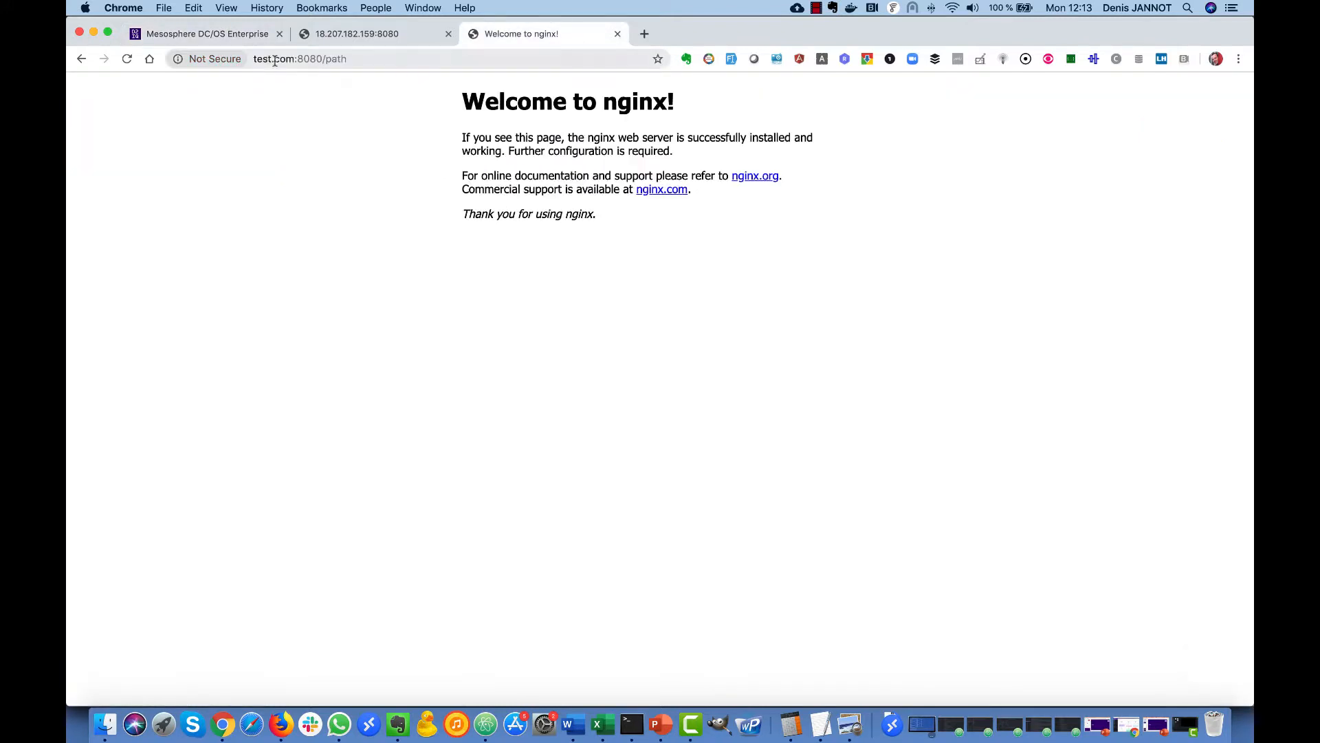
click(279, 59)
click(277, 59)
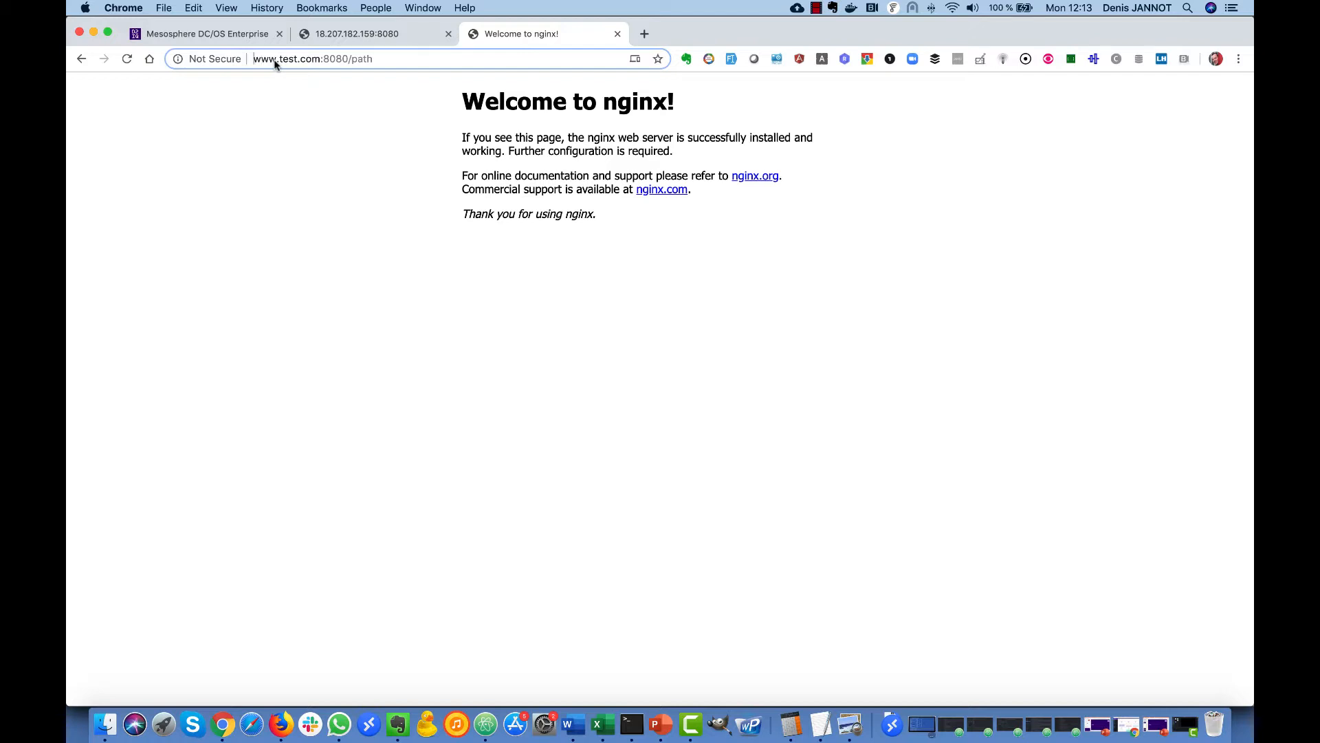
text(https://)
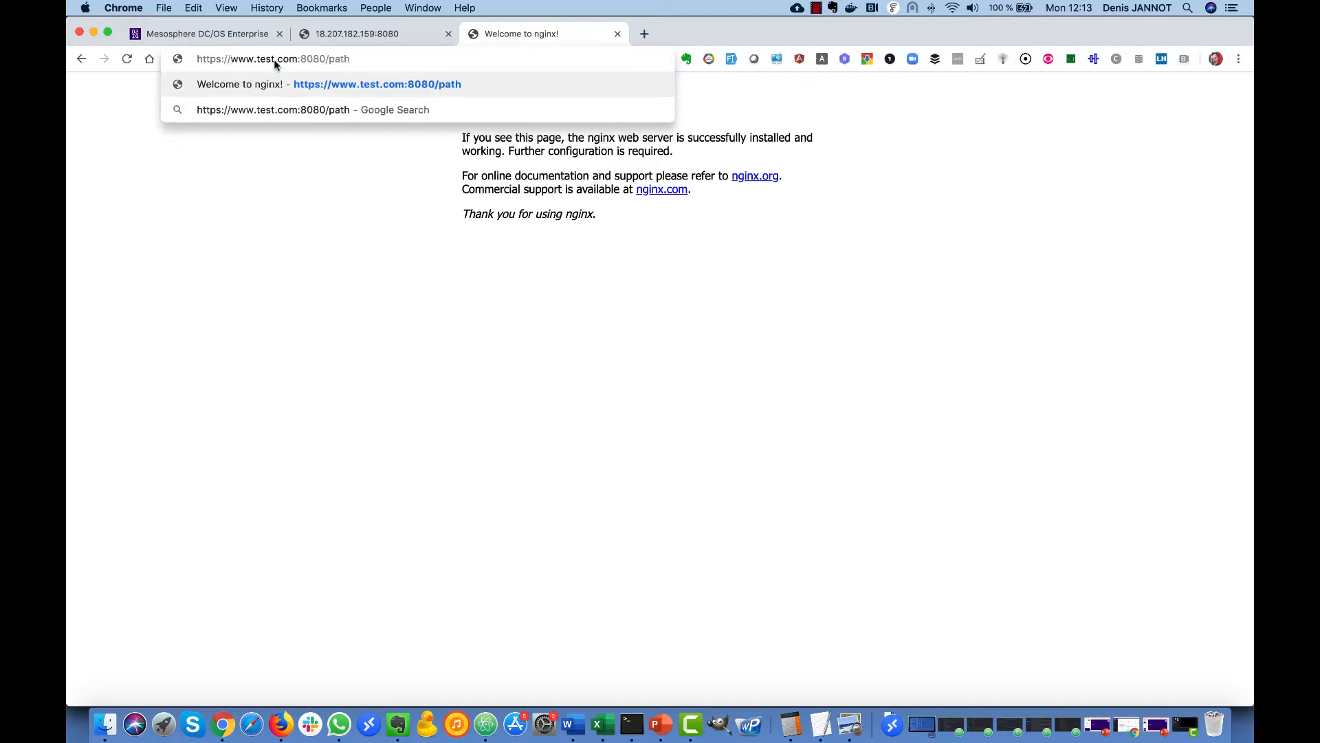
key(Return)
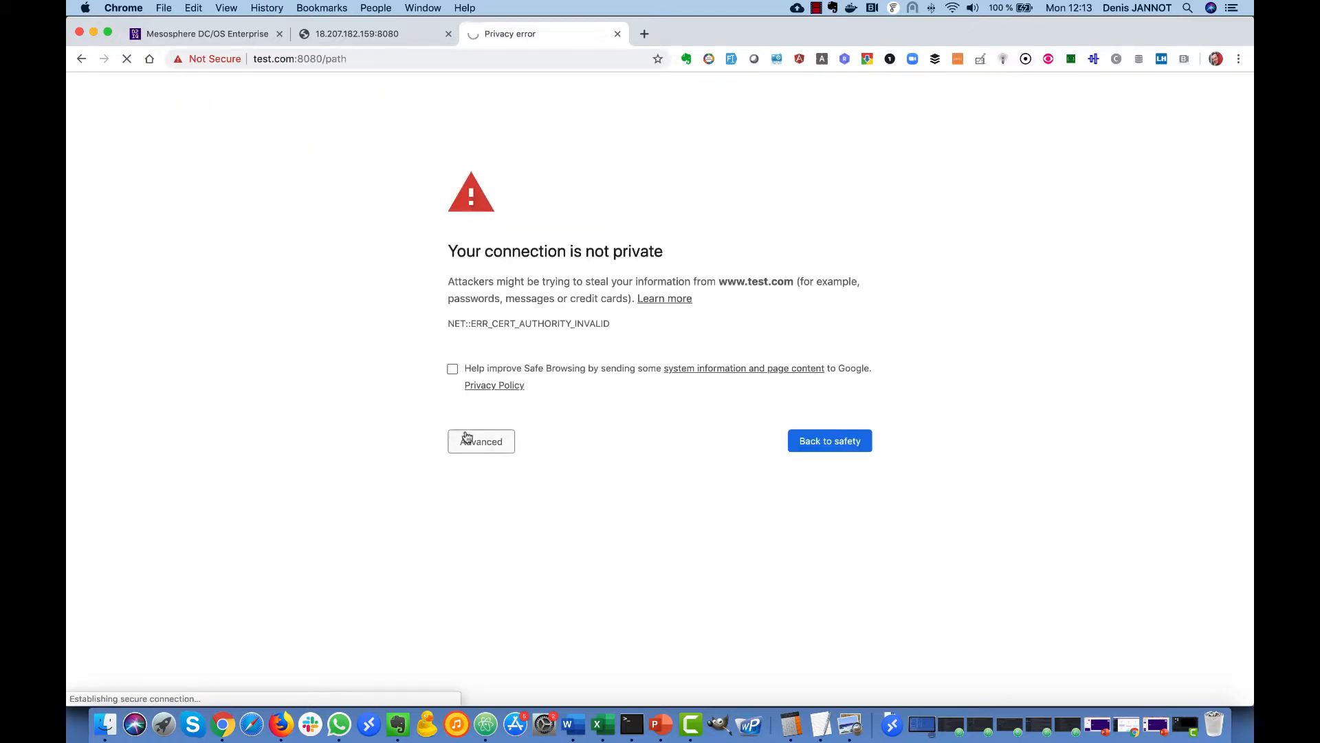
click(462, 436)
click(491, 551)
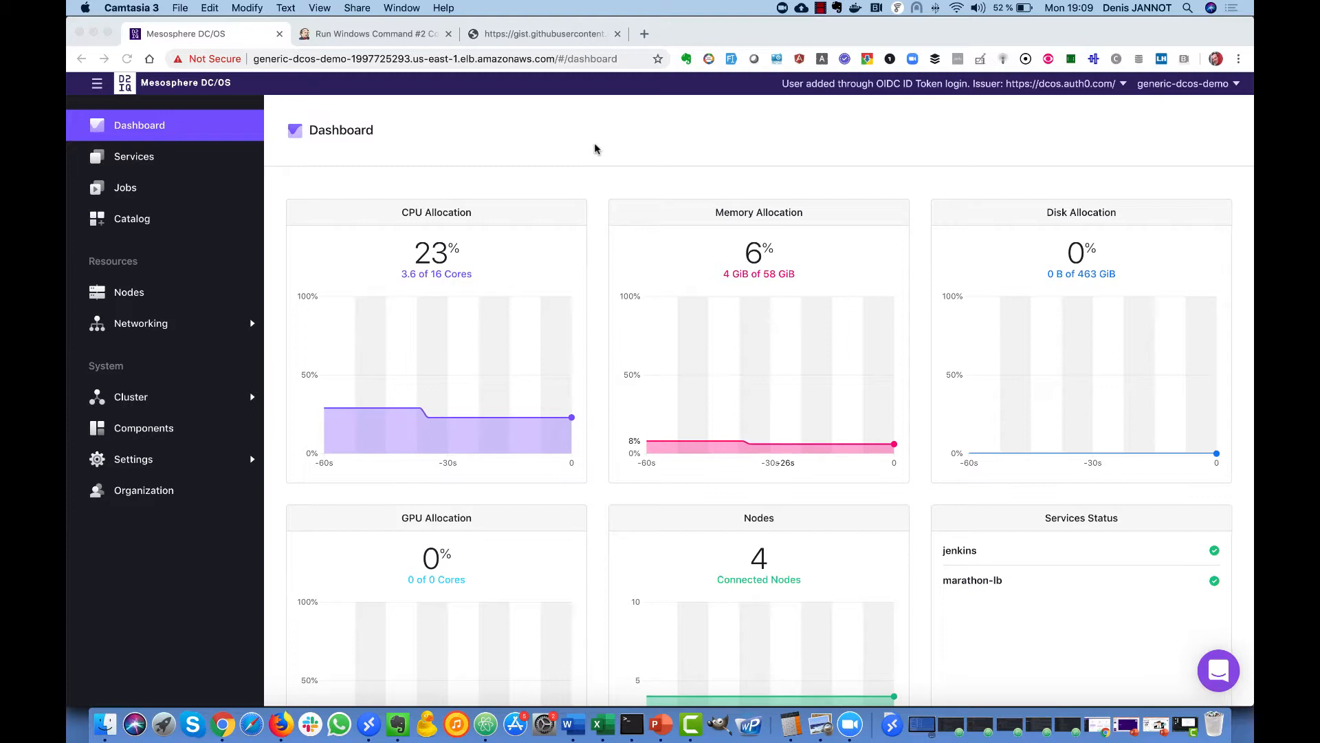
On the generic-dcos-demo cluster, open the details of agent node 172.16.10.235 to check its os attribute
click(158, 306)
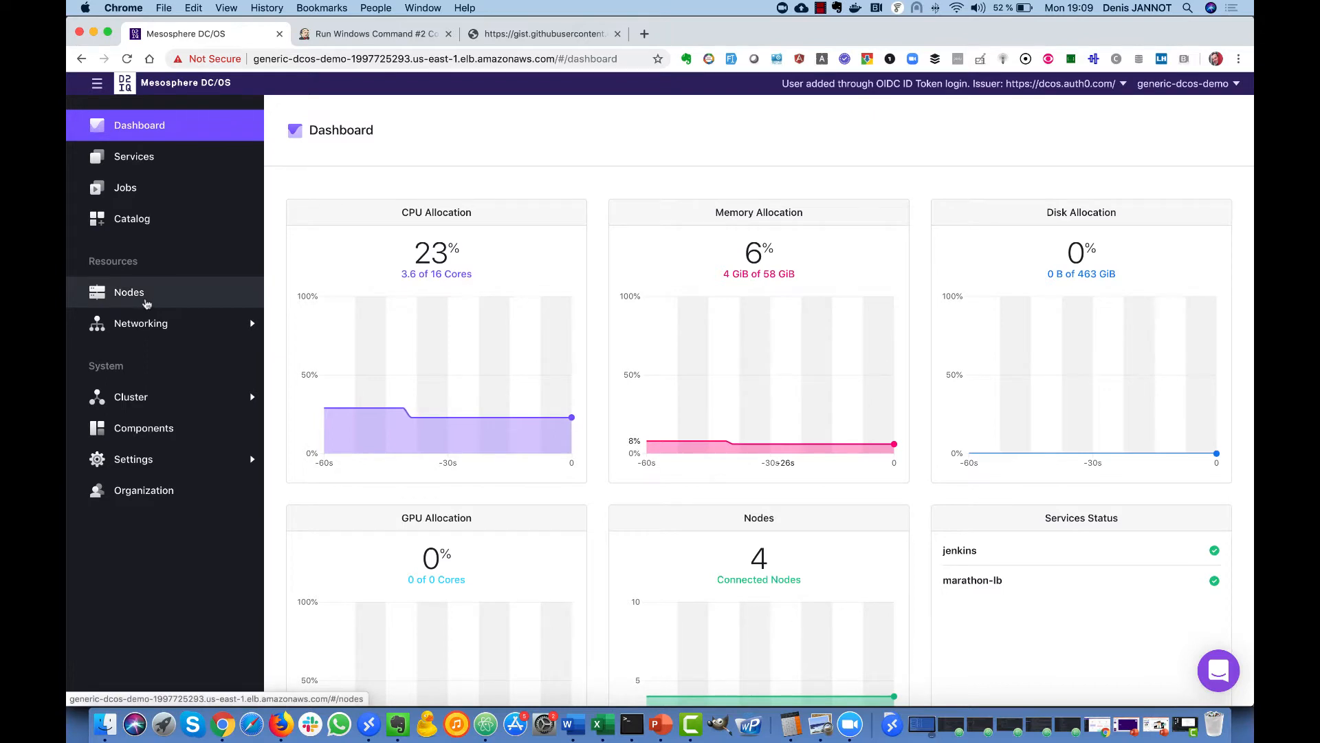
click(147, 304)
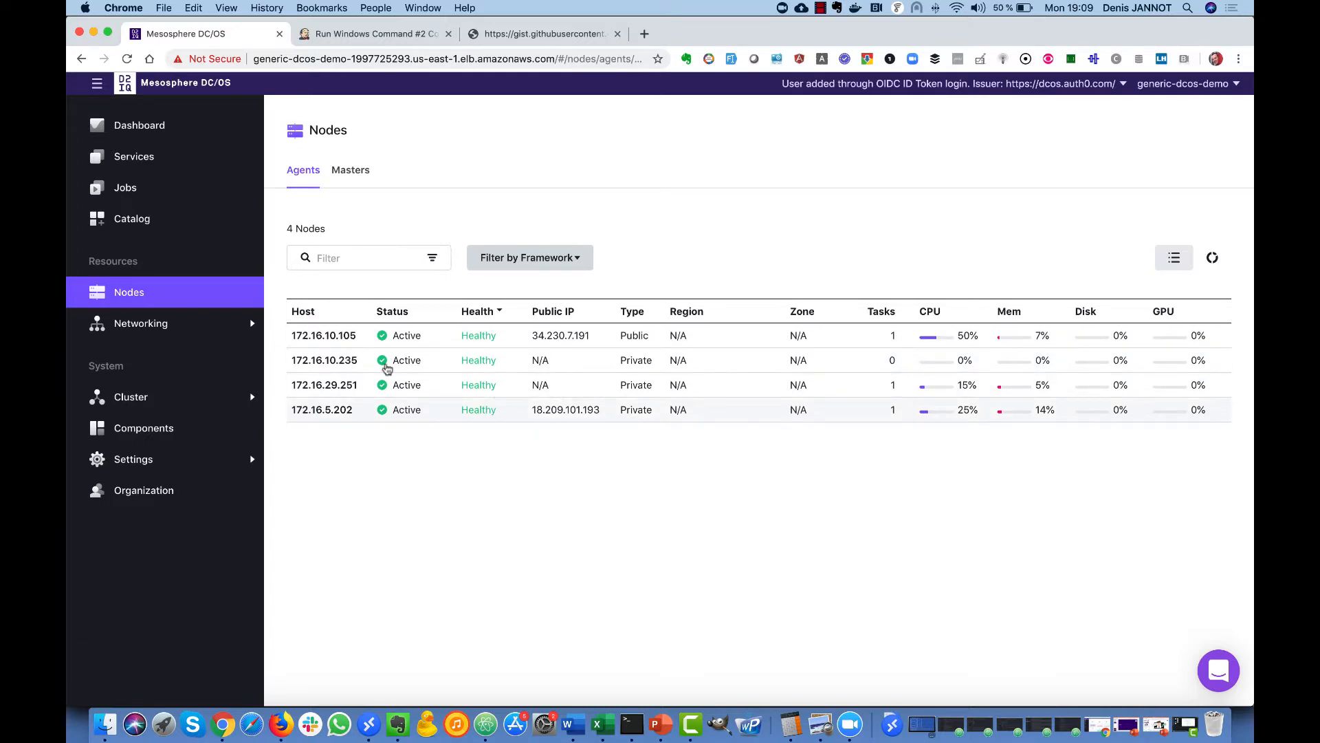
click(311, 359)
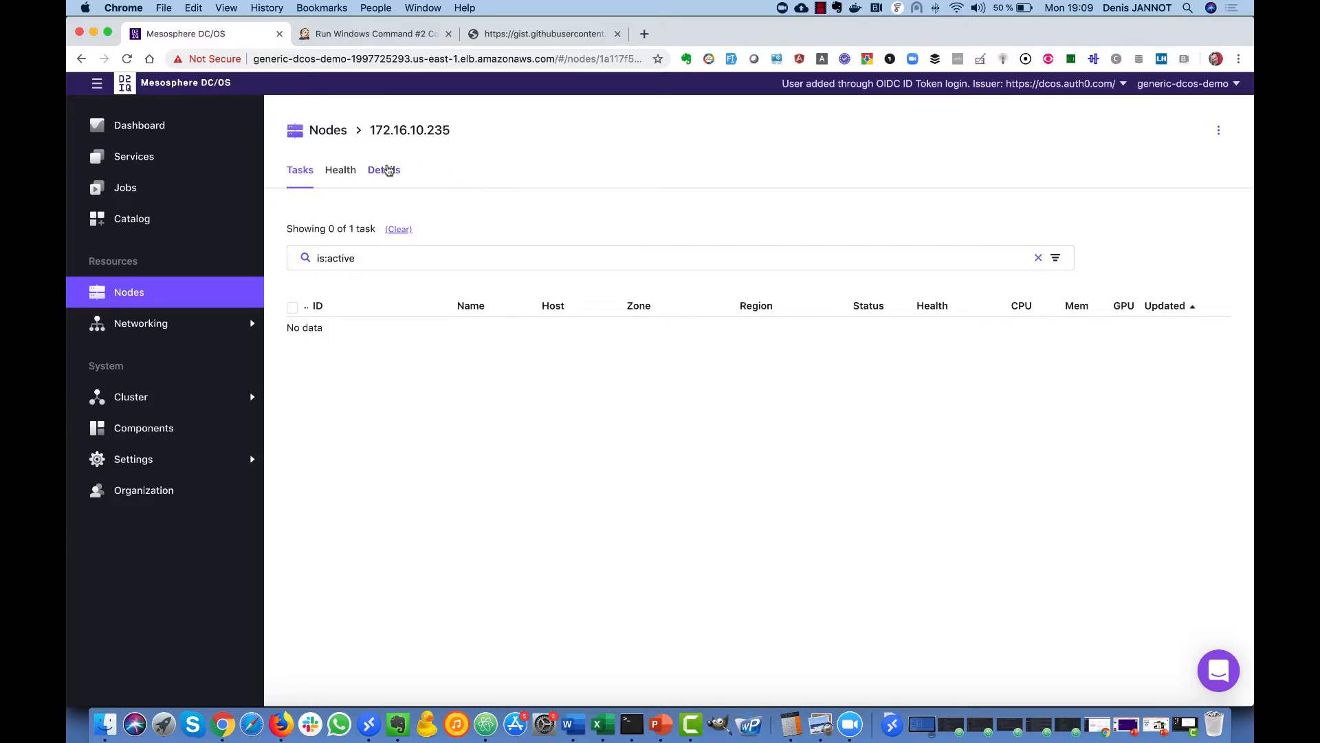
click(387, 170)
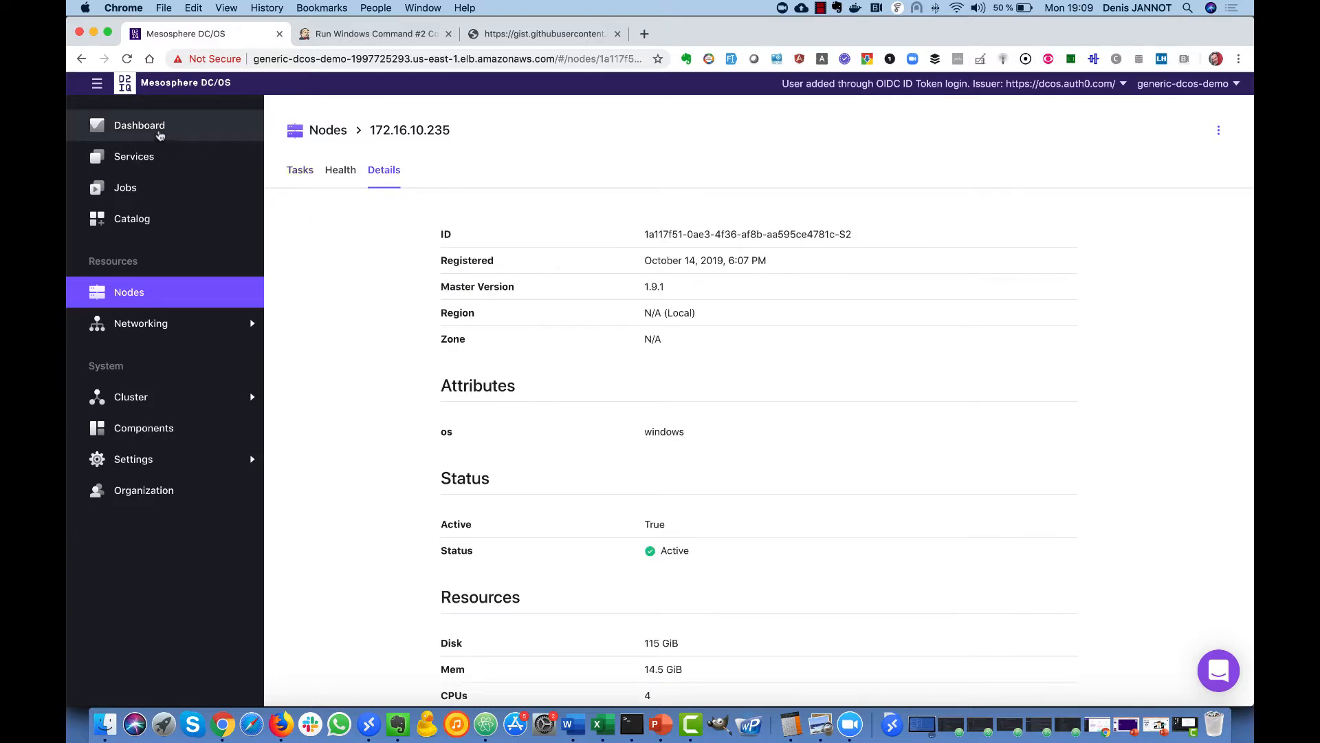
Close the old Run Windows Command tab and open the jenkins service's web interface from the services list
click(156, 156)
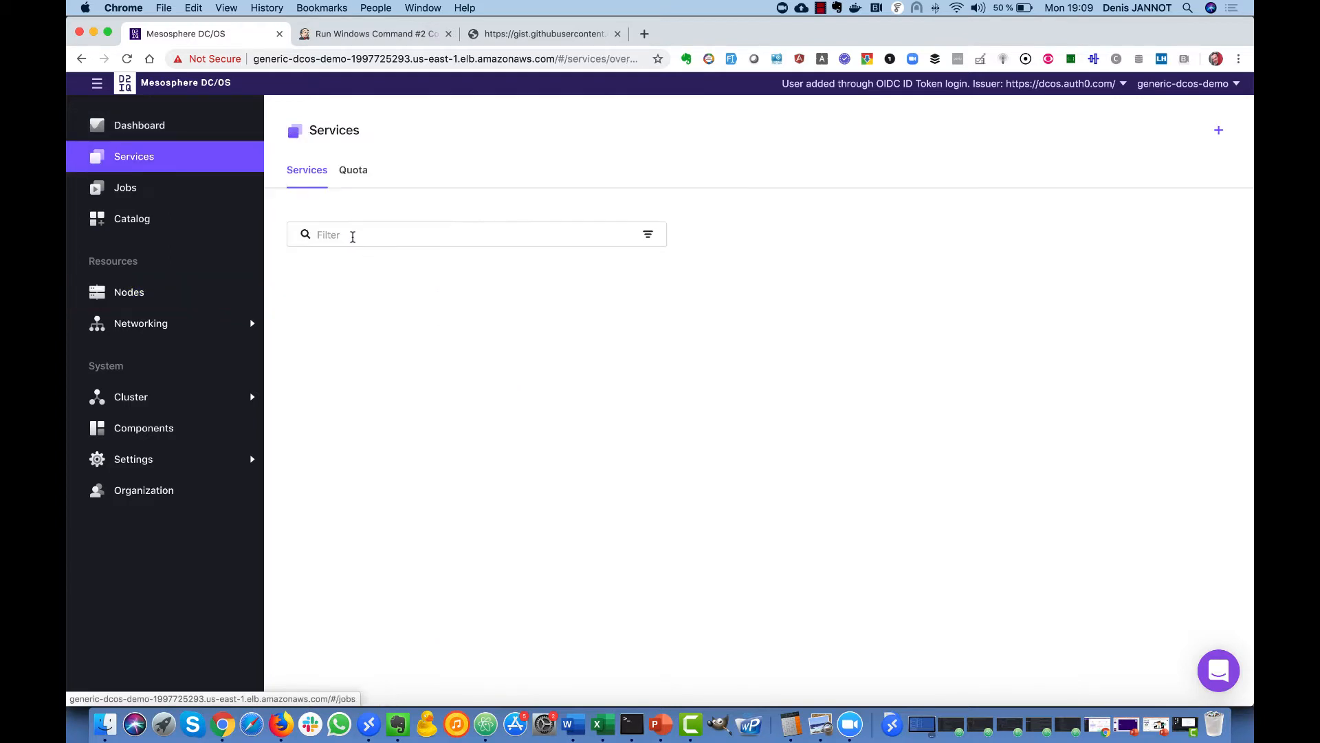
click(448, 34)
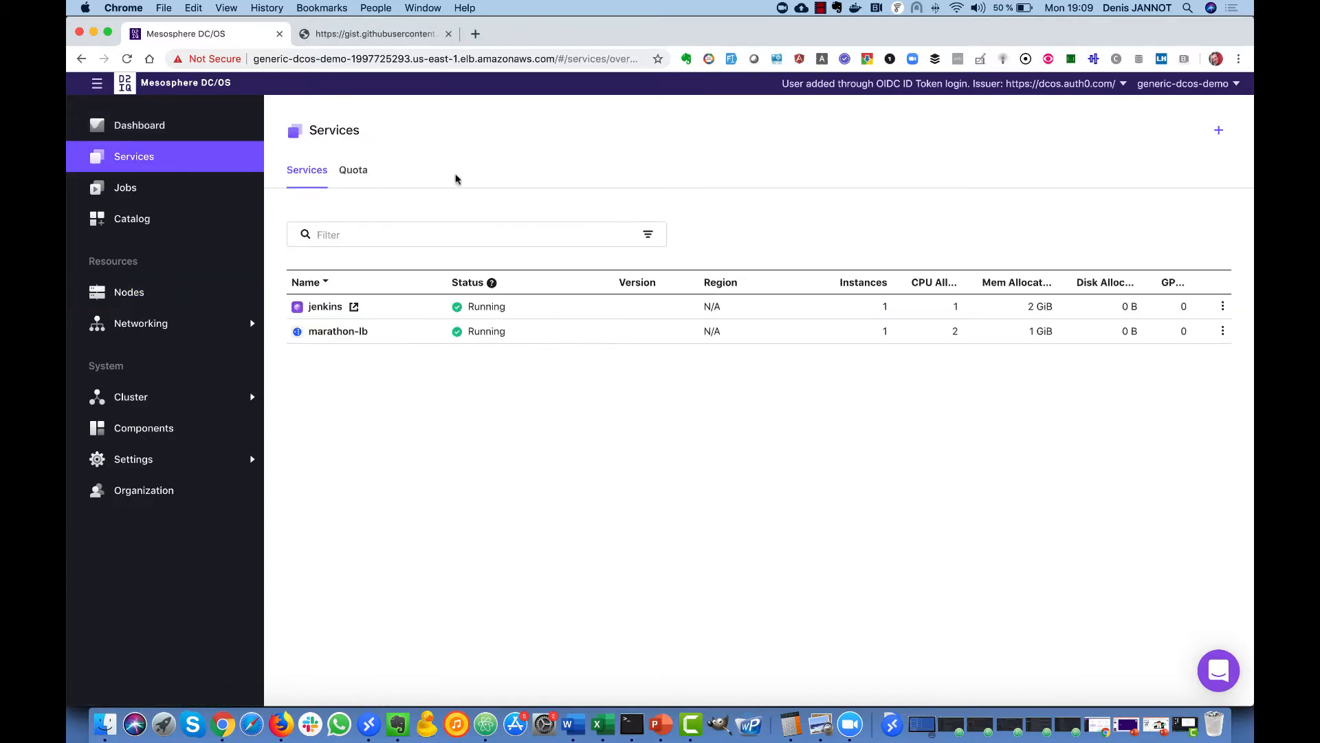
click(354, 307)
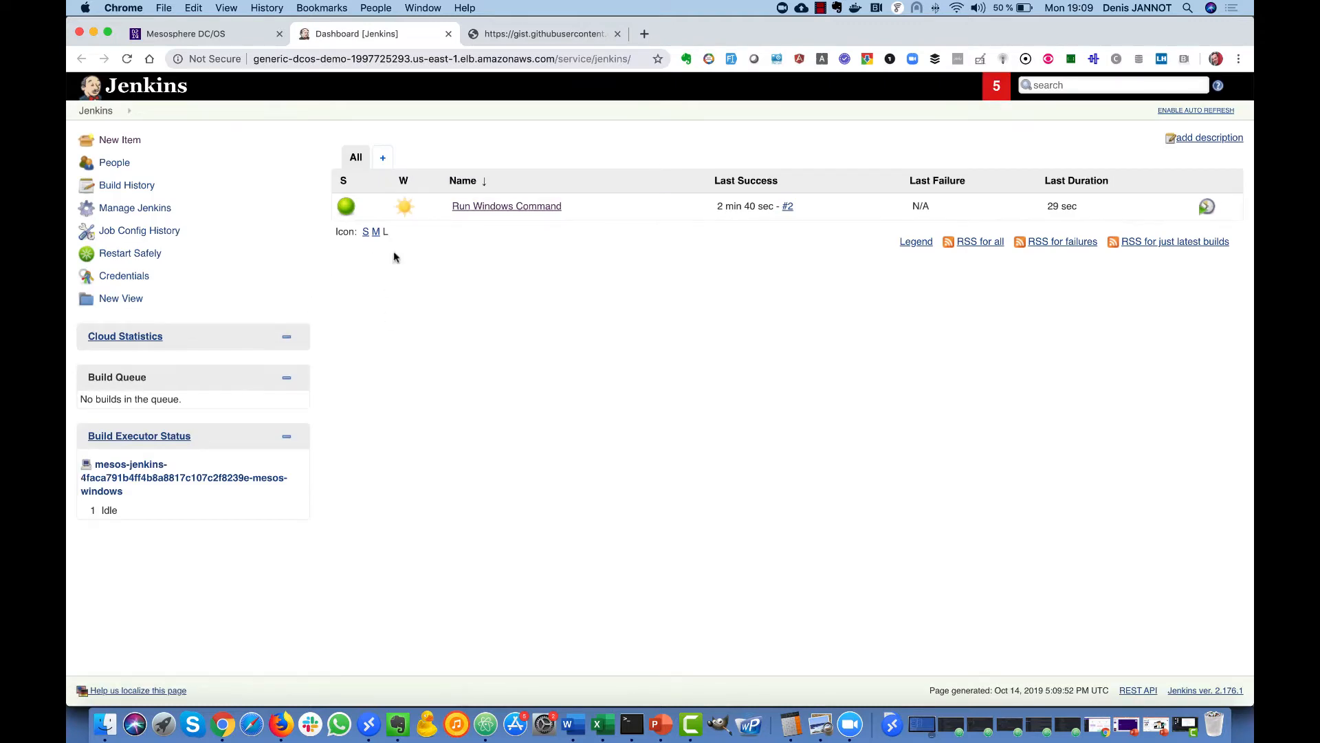
Open the configuration of the Run Windows Command pipeline and examine its pipeline script
click(487, 209)
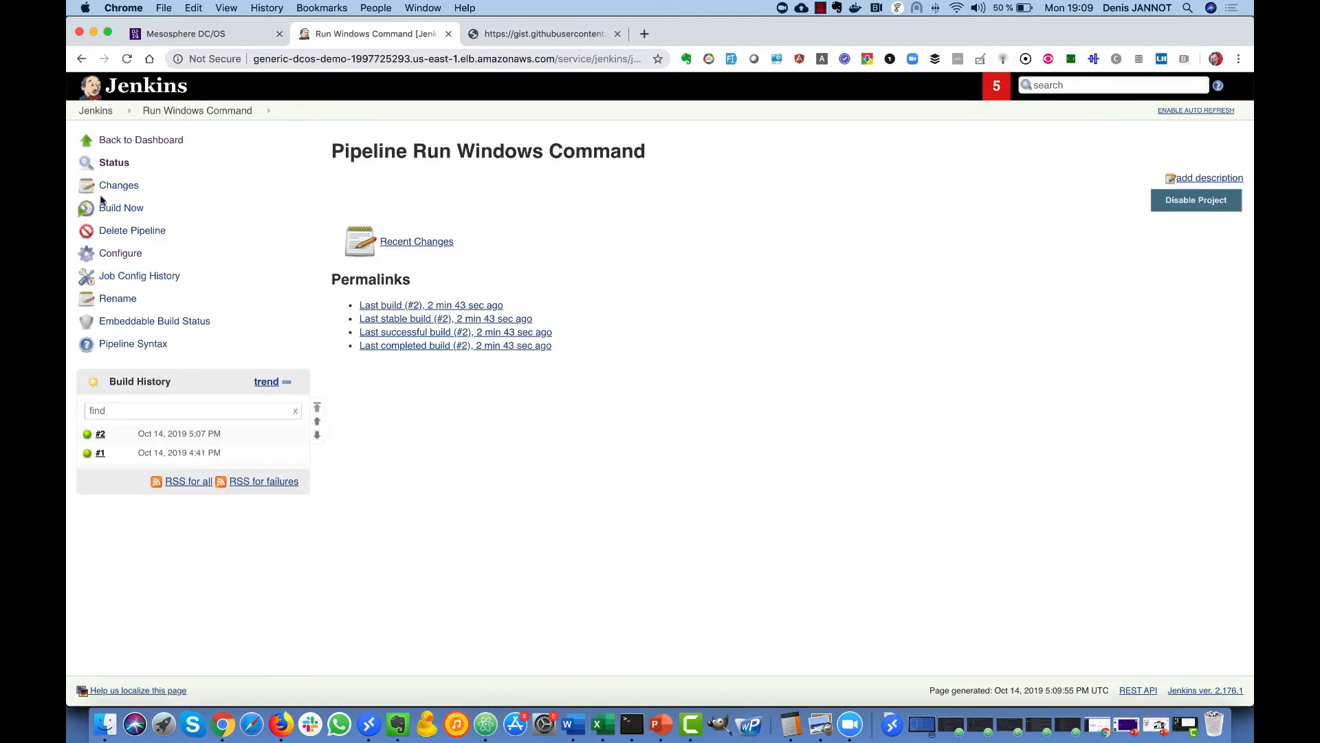
click(128, 258)
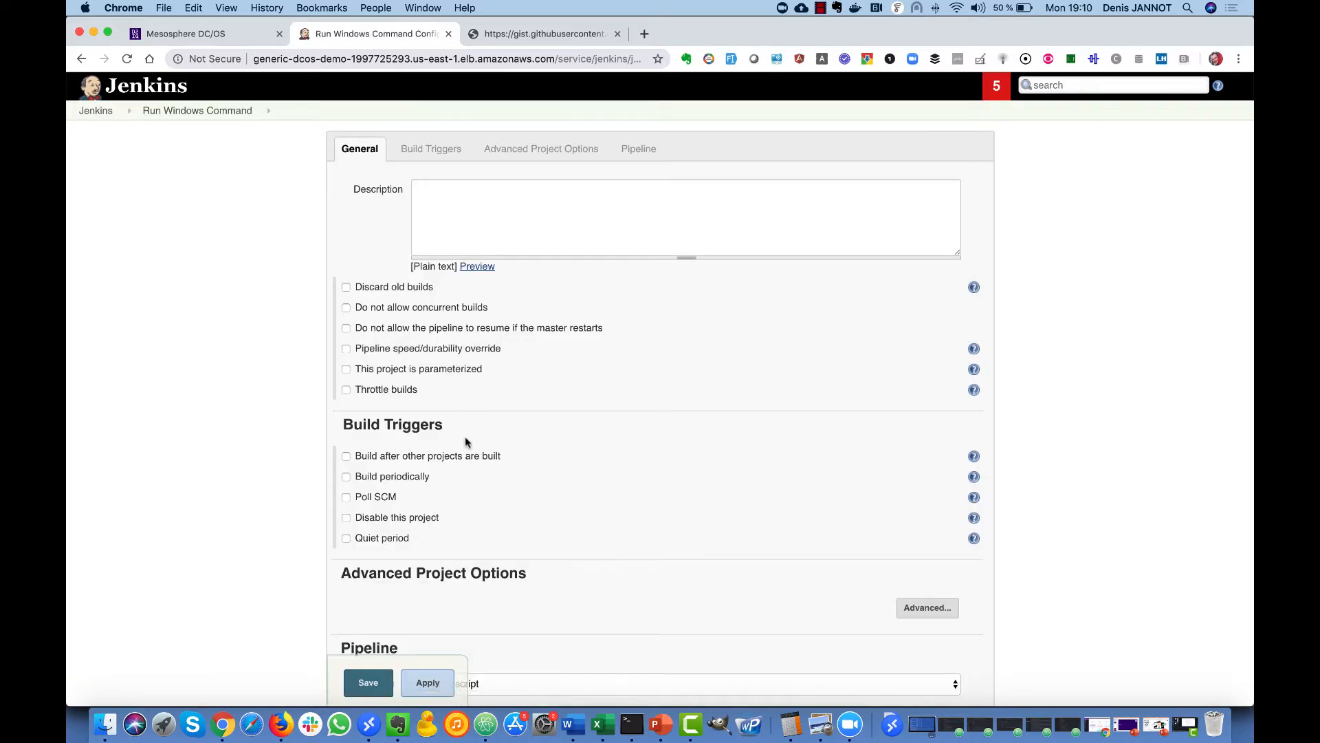
scroll(465, 436, down, 2)
scroll(466, 437, down, 5)
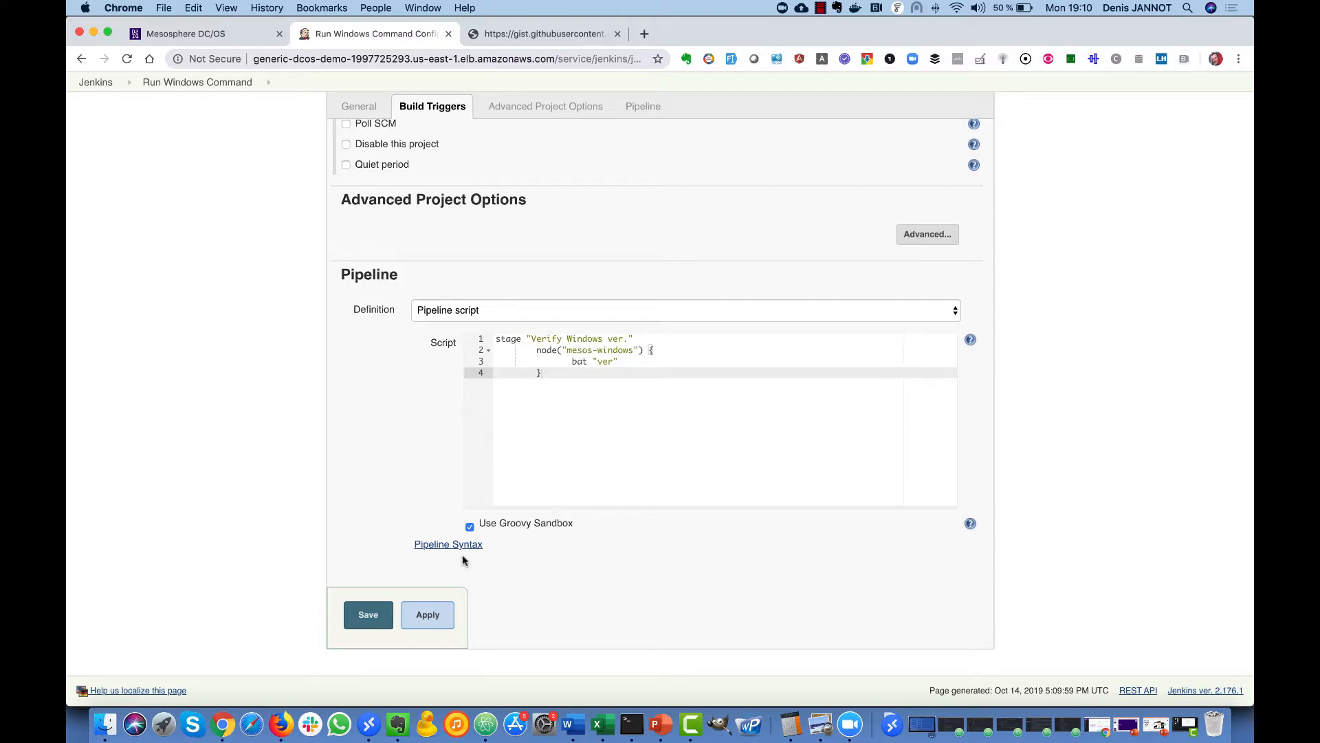
Run a new build of the Run Windows Command pipeline and open the console output of build #3
scroll(468, 397, up, 10)
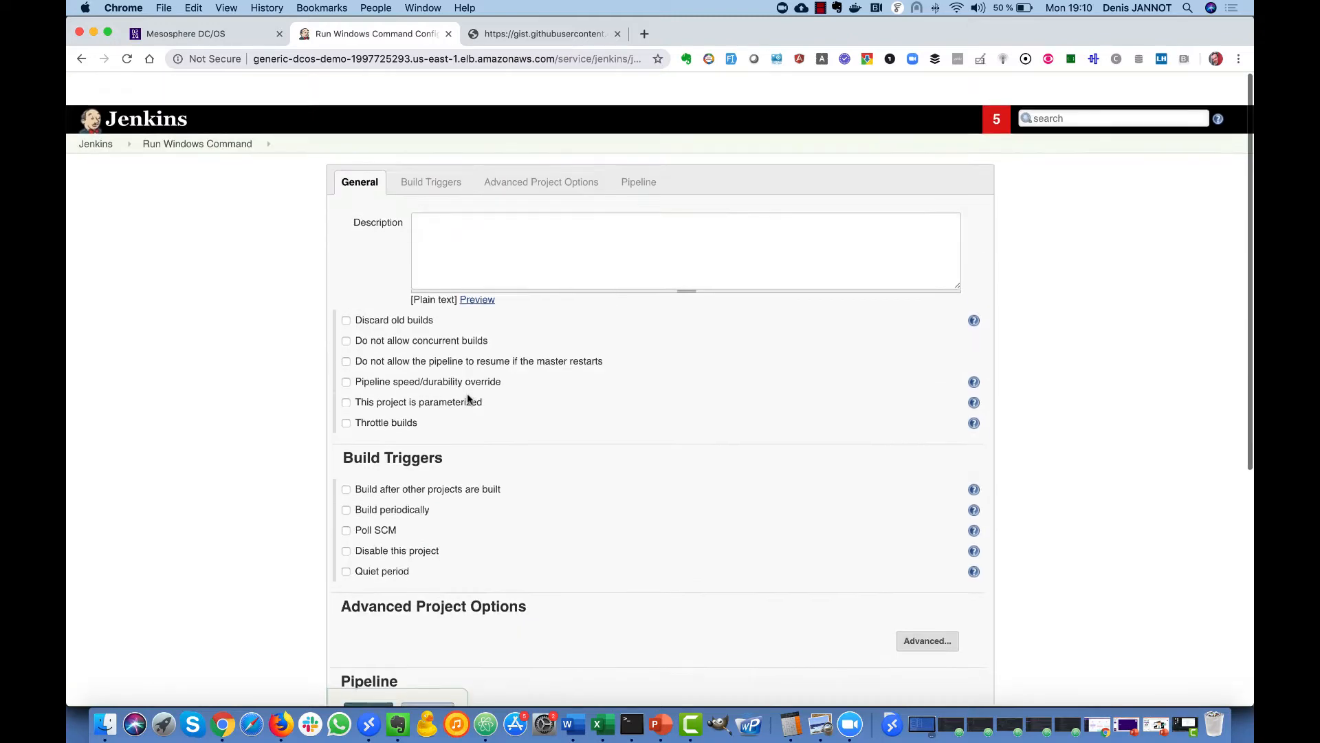
click(97, 111)
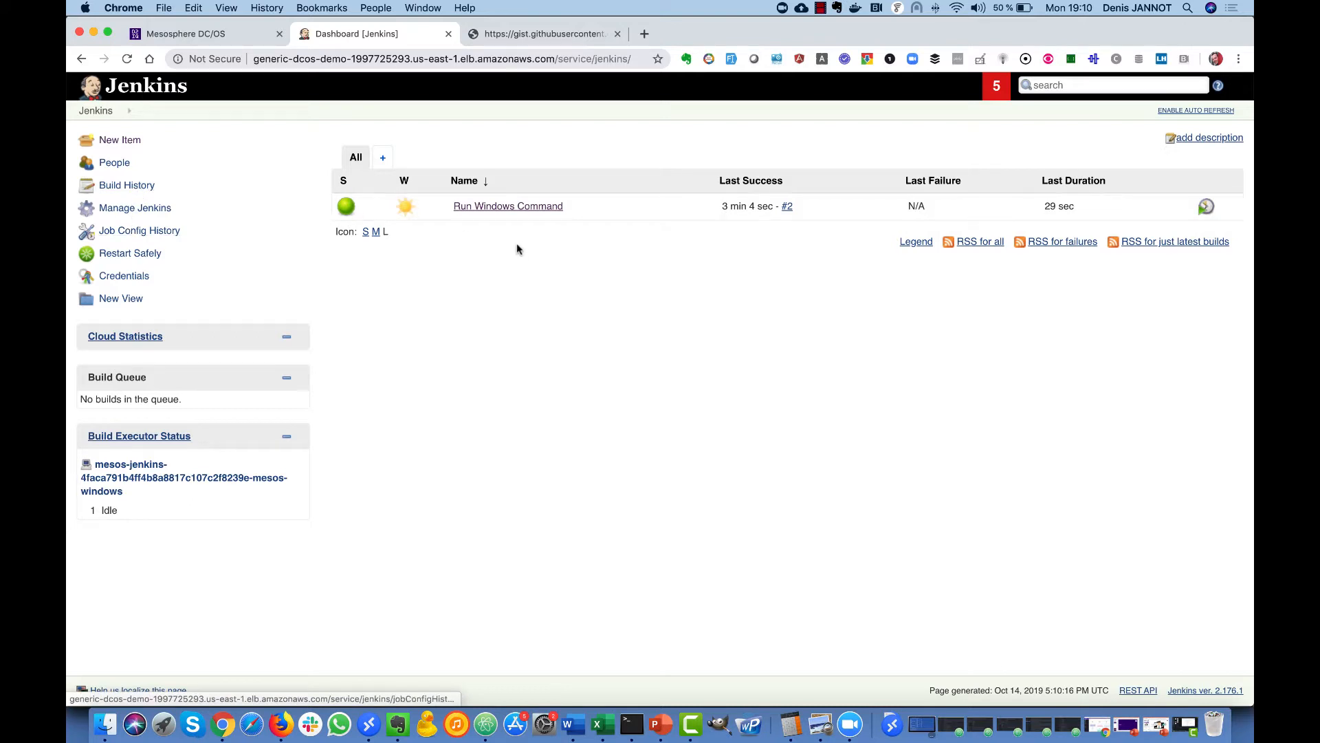
click(517, 207)
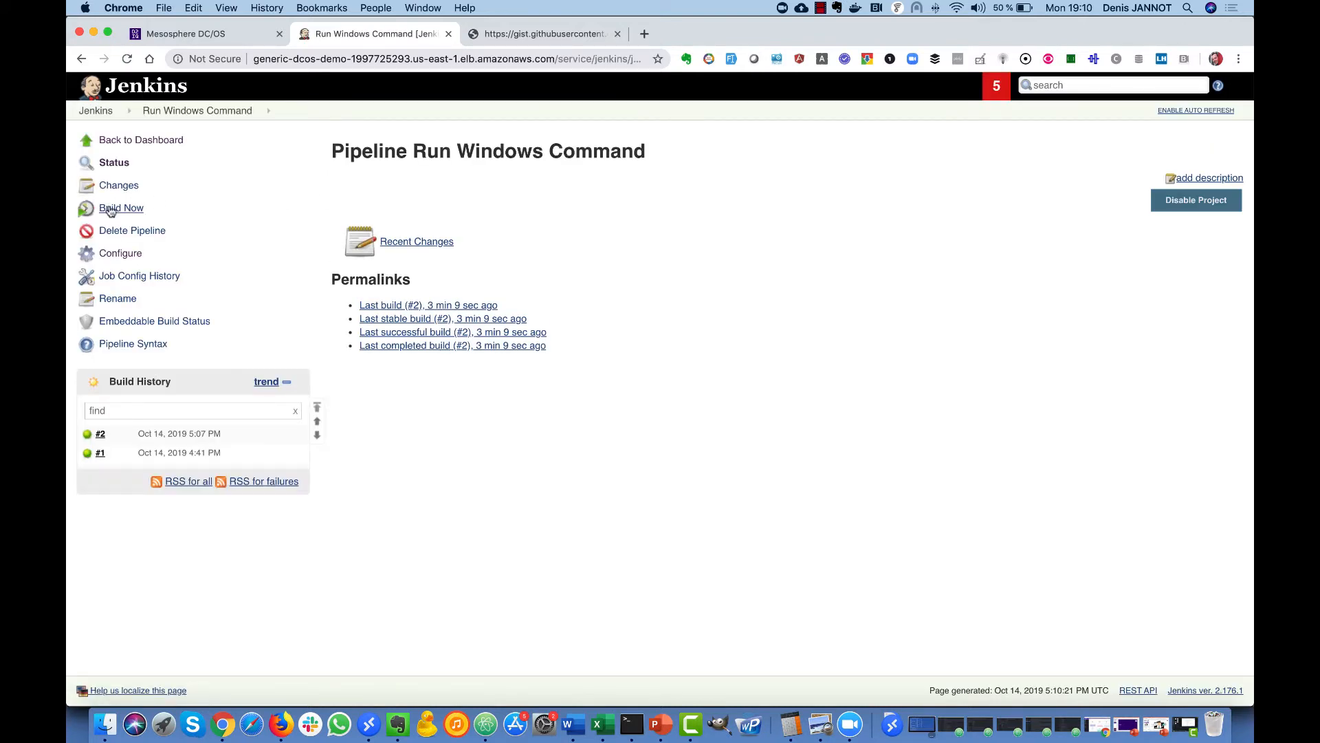
click(113, 210)
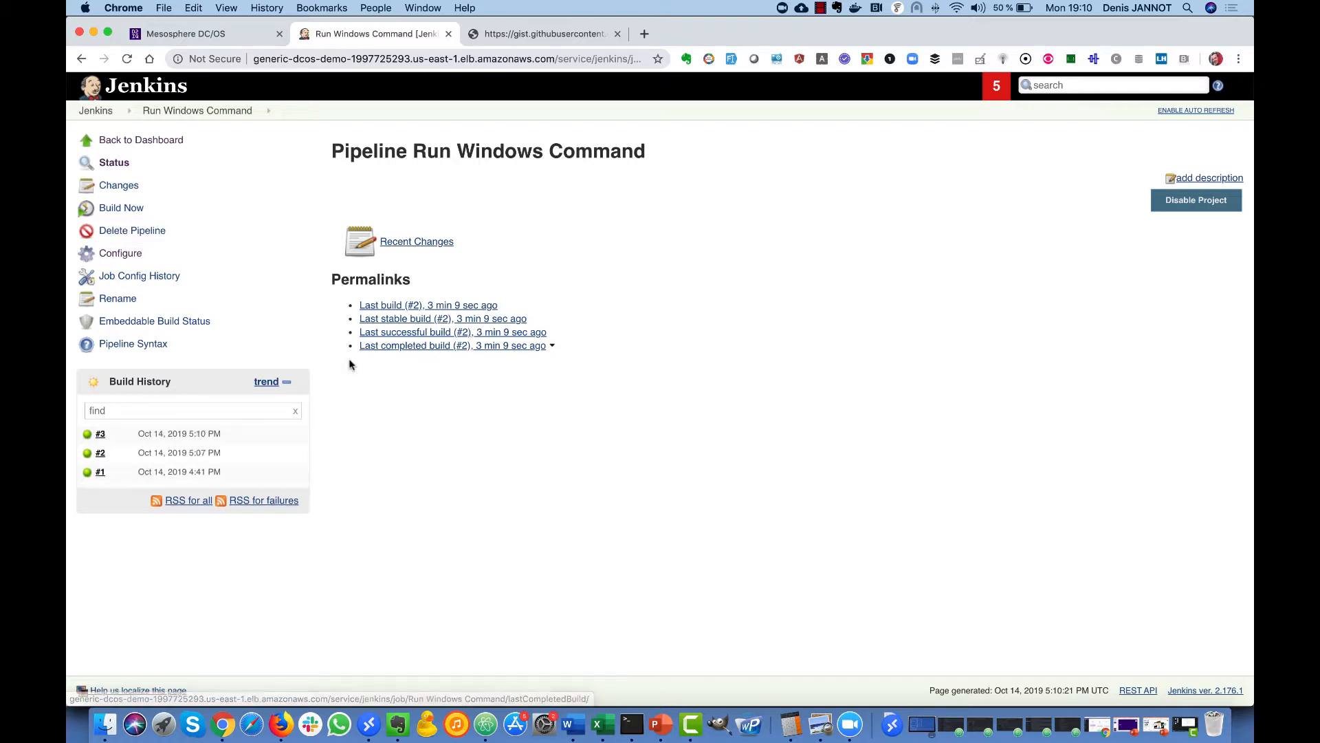
click(100, 434)
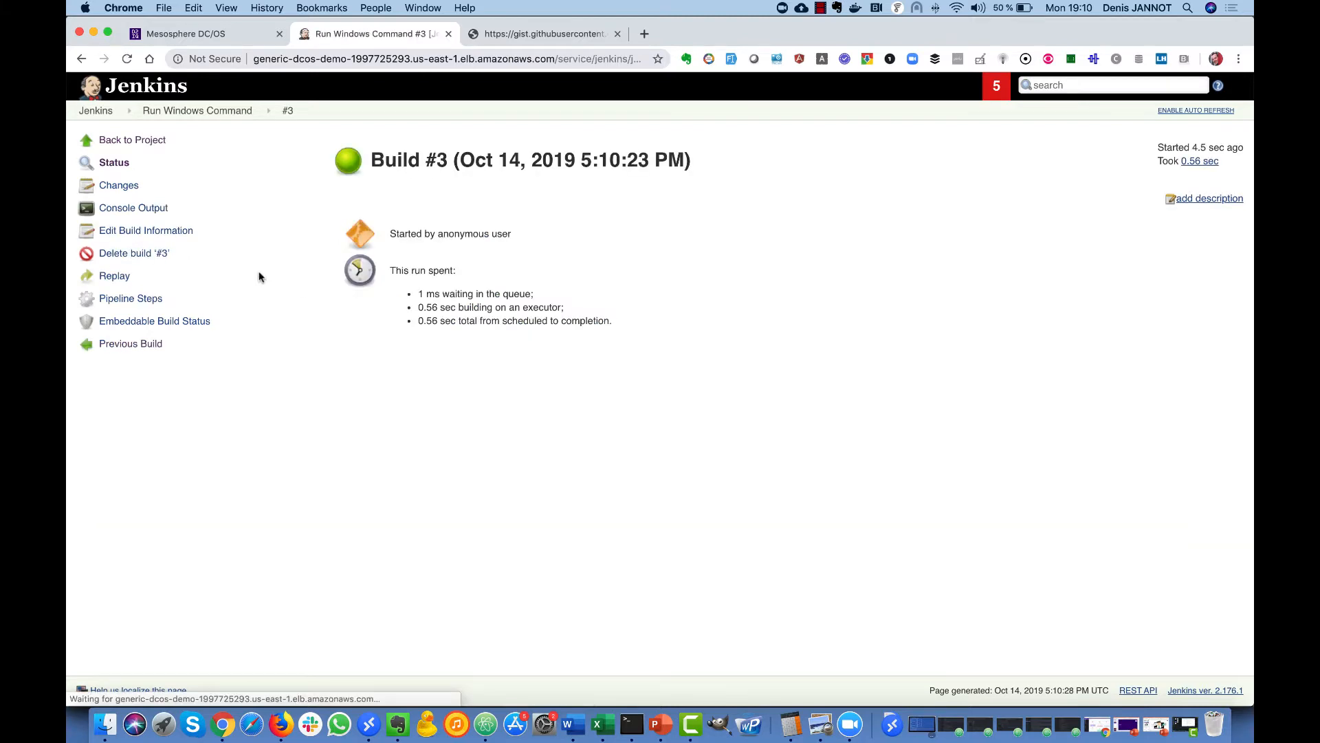
click(127, 212)
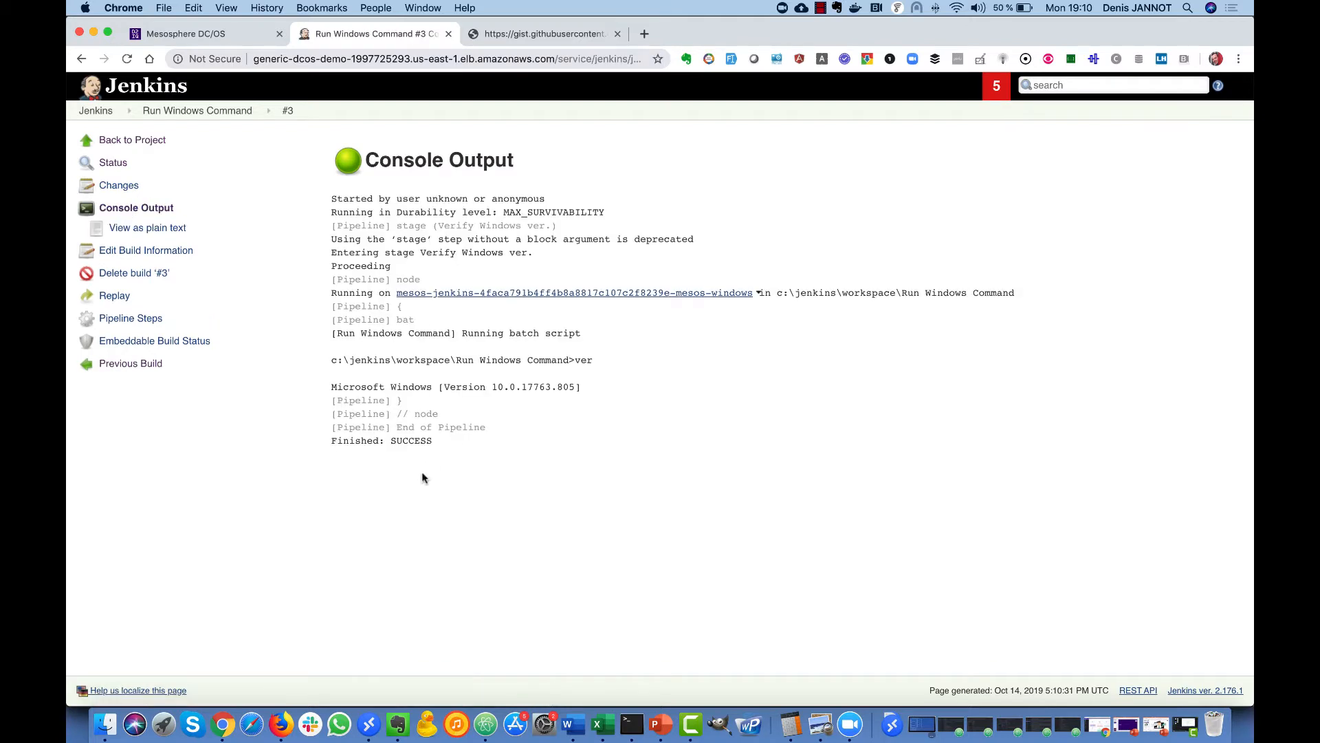
Return to the DC/OS tab and view the active tasks on agent node 172.16.29.251
click(205, 36)
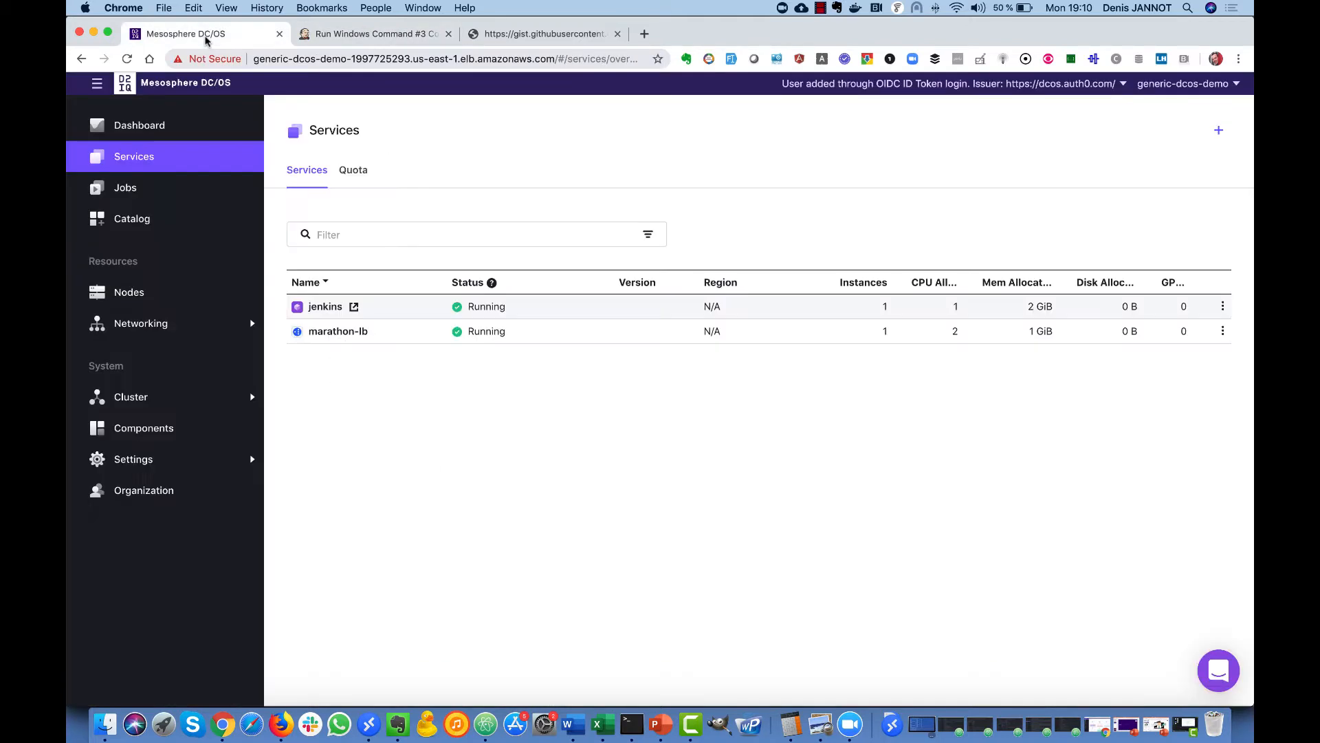
click(147, 293)
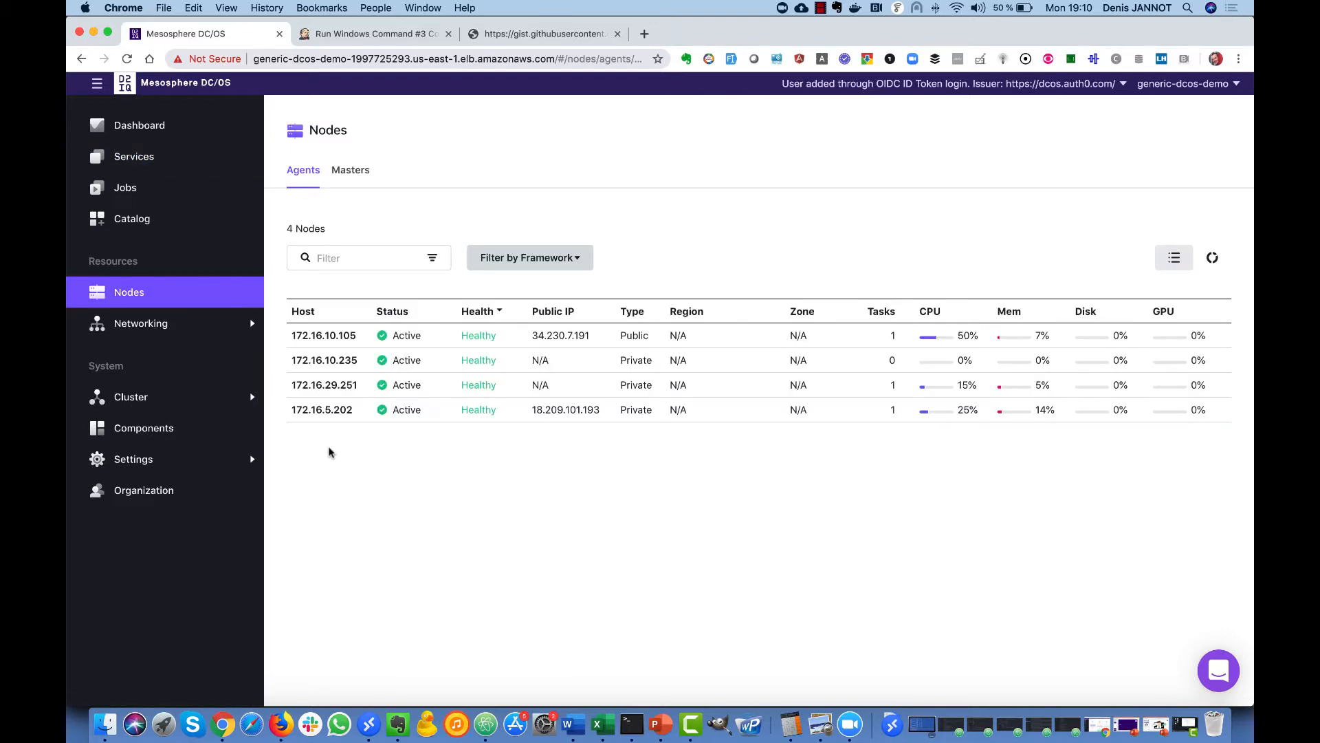
click(331, 386)
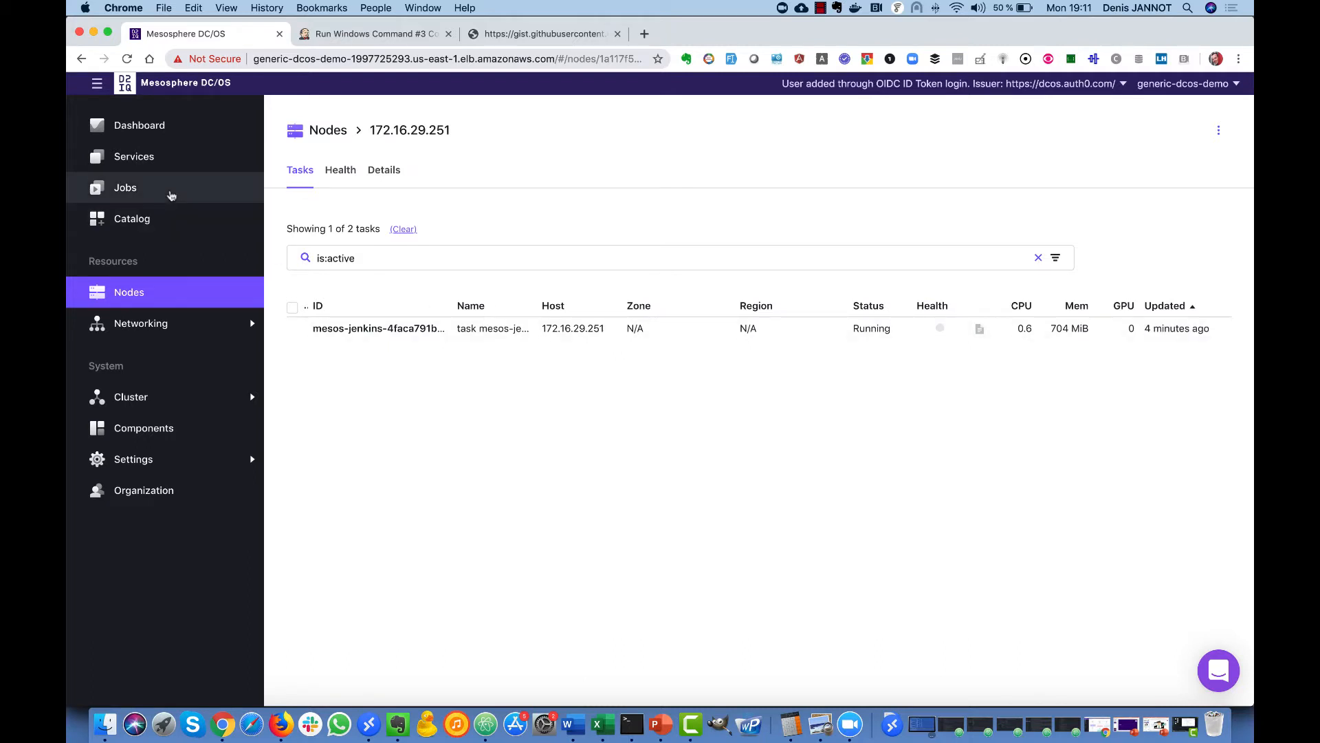
Start defining a new single-container service from the services list
click(145, 161)
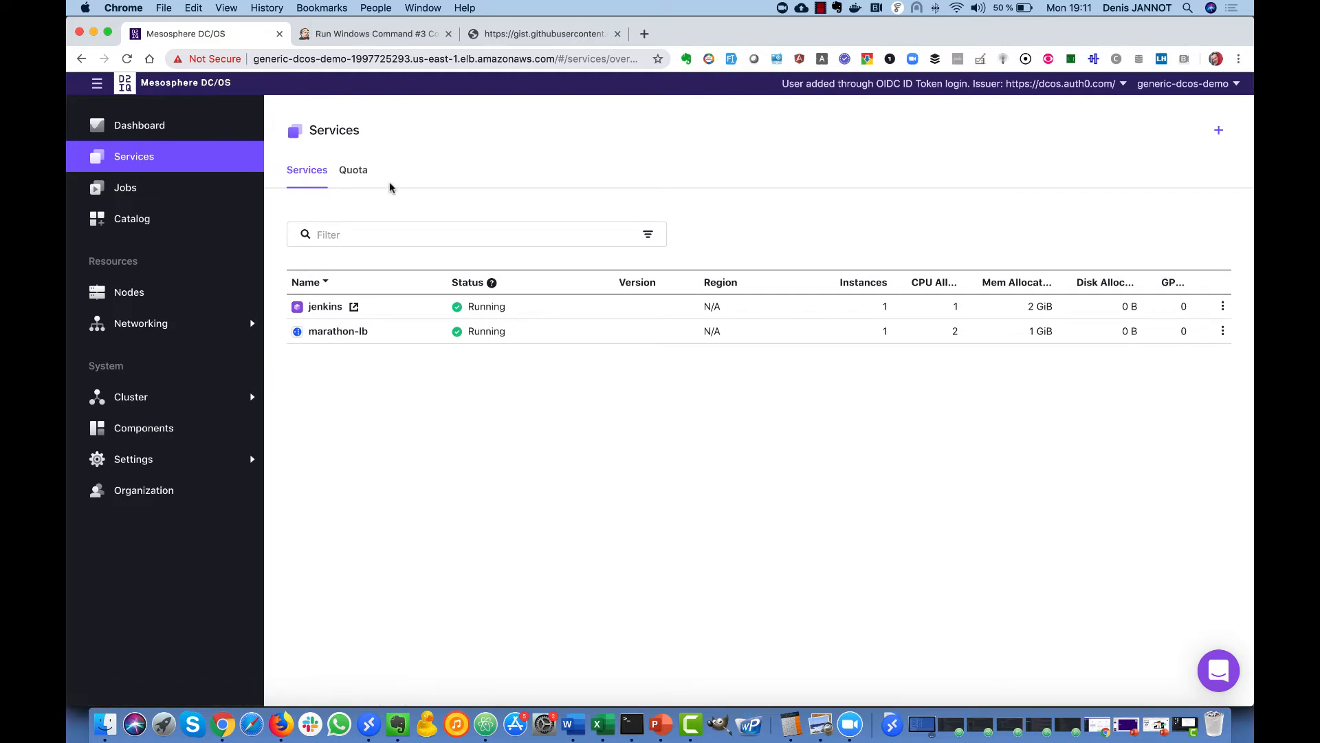
click(1218, 130)
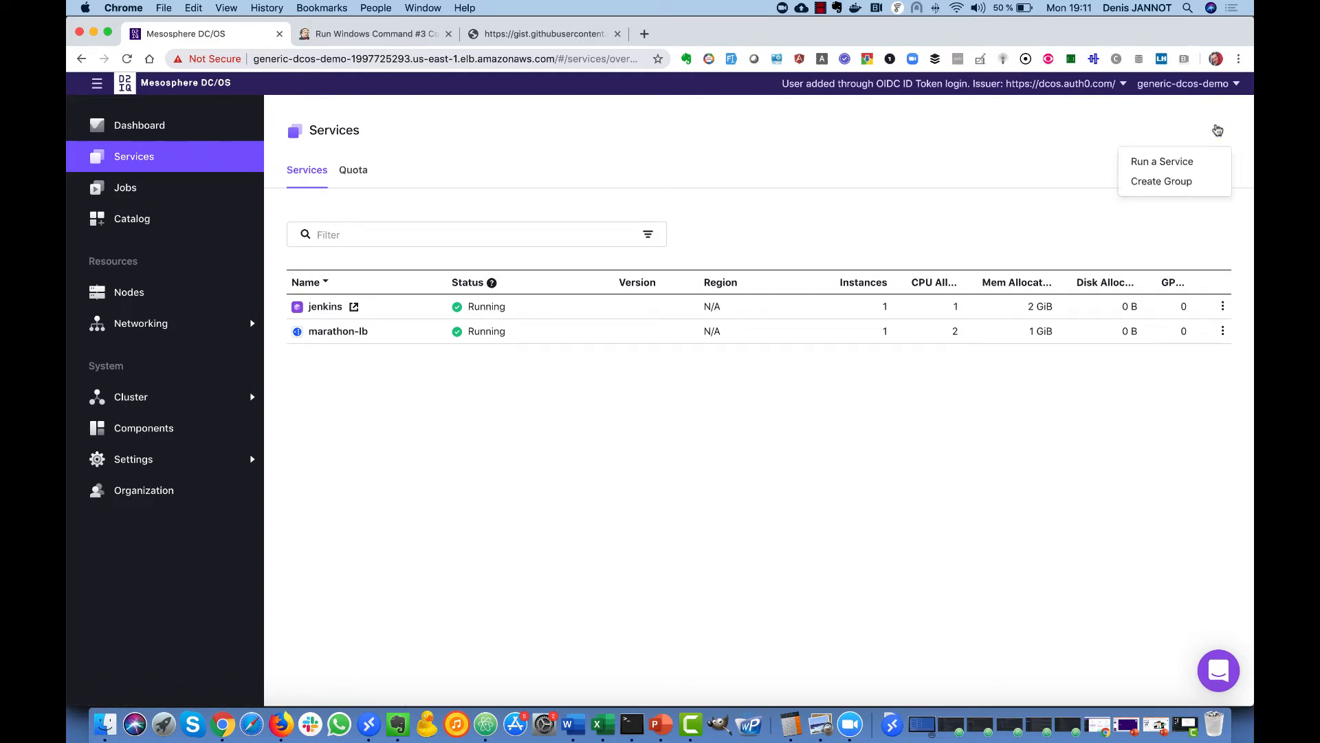
click(1167, 164)
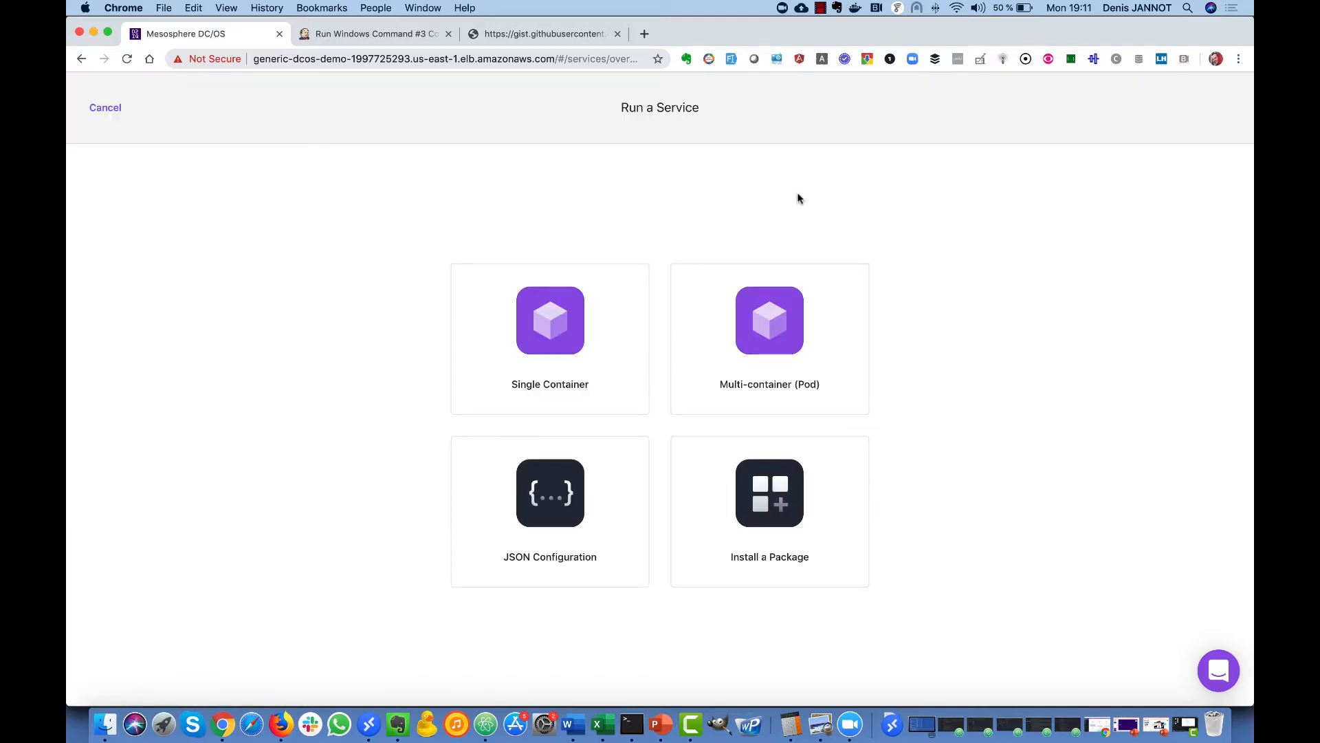
click(584, 336)
Copy the entire dotnet-sample JSON from the open gist and replace the new service's JSON definition with it
click(524, 35)
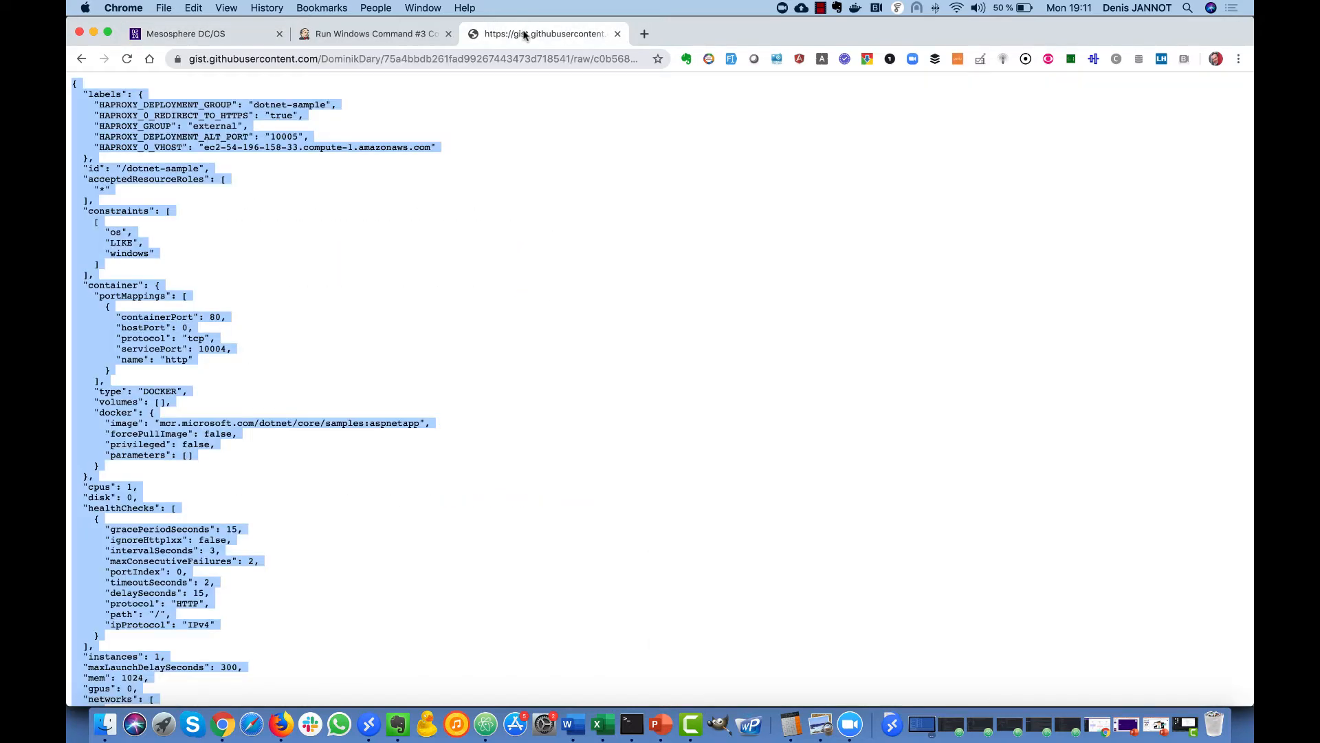
click(497, 101)
key(super+a)
key(super+c)
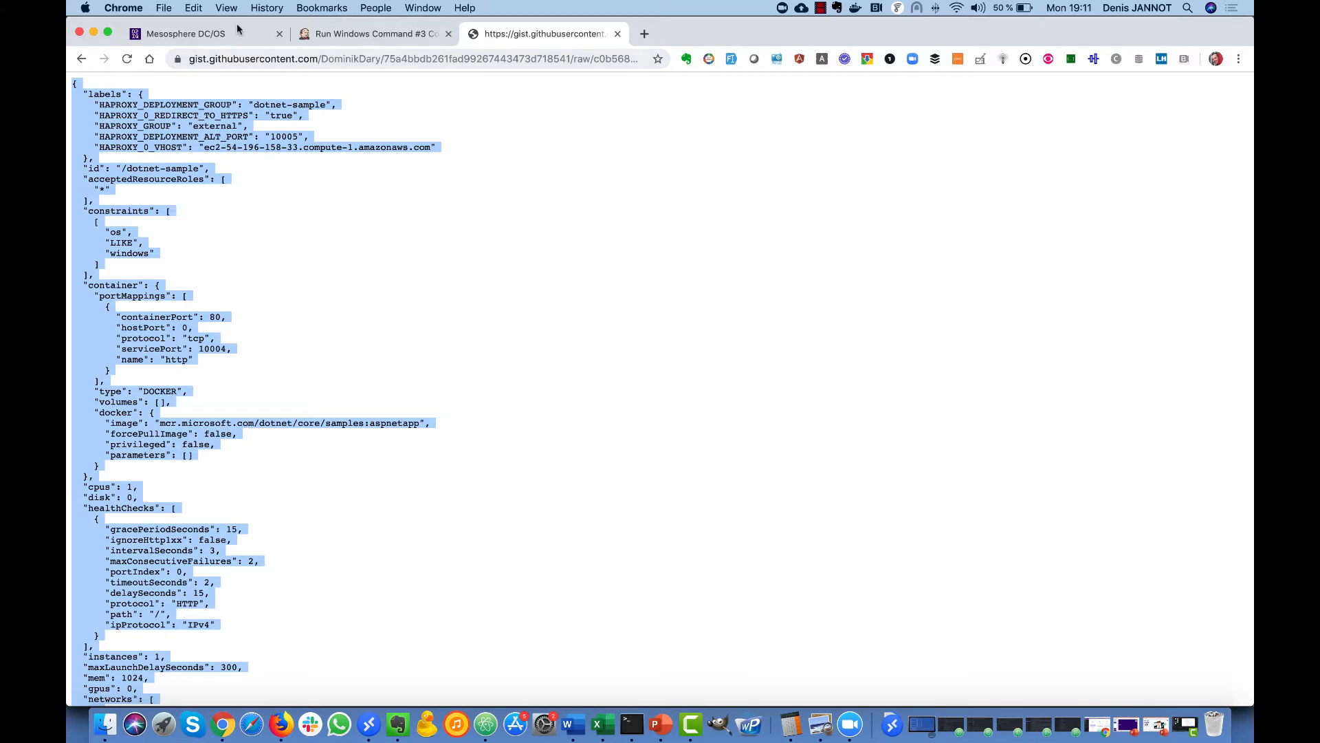
click(257, 39)
click(780, 195)
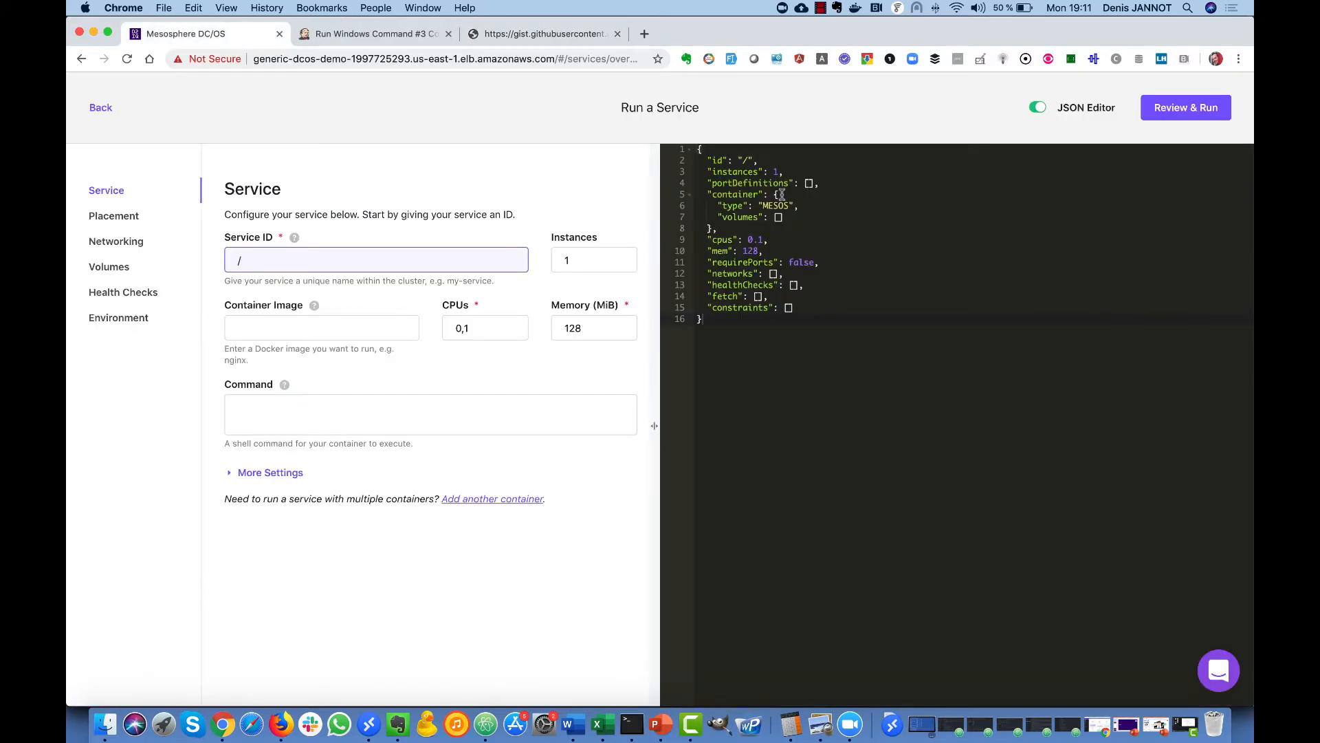
key(super+a)
key(super+v)
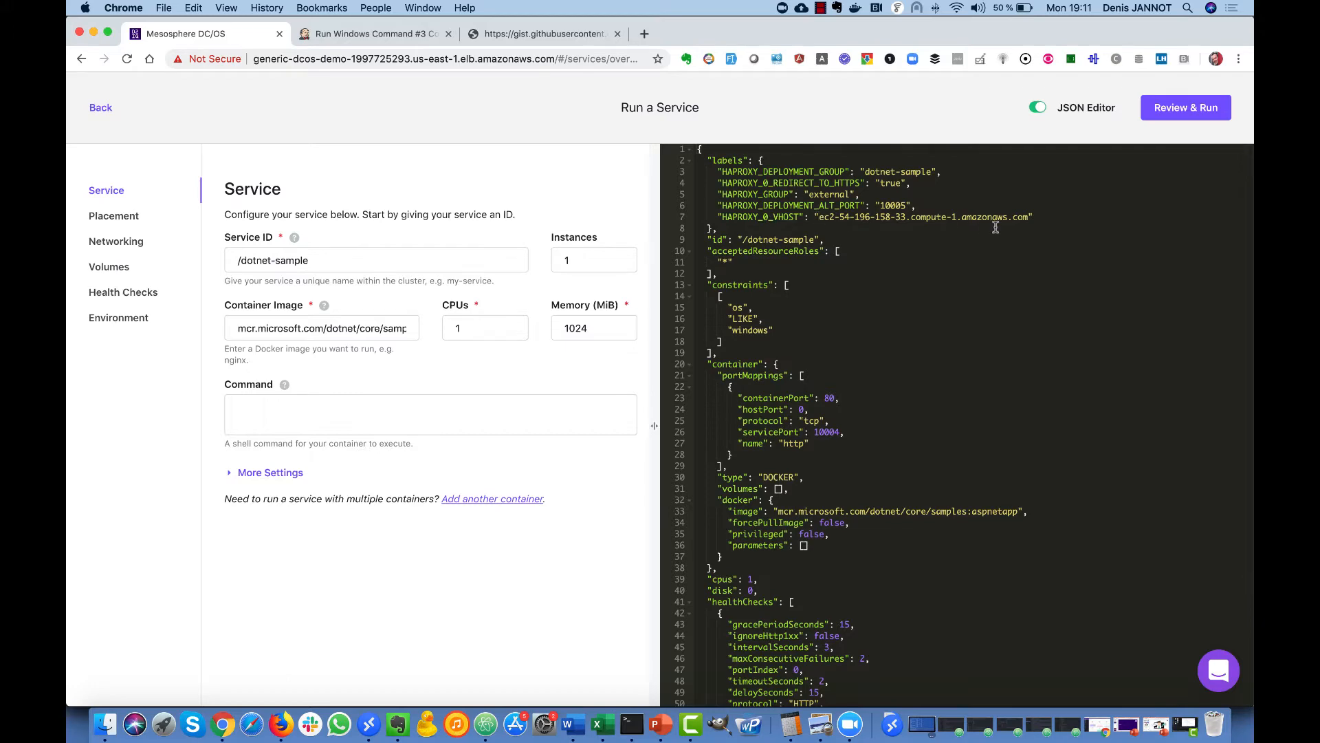
Copy the host name from the nslookup output in Terminal and set the HAPROXY_0_VHOST label to ec2-34-230-7-191.compute-1.amazonaws.com
click(630, 726)
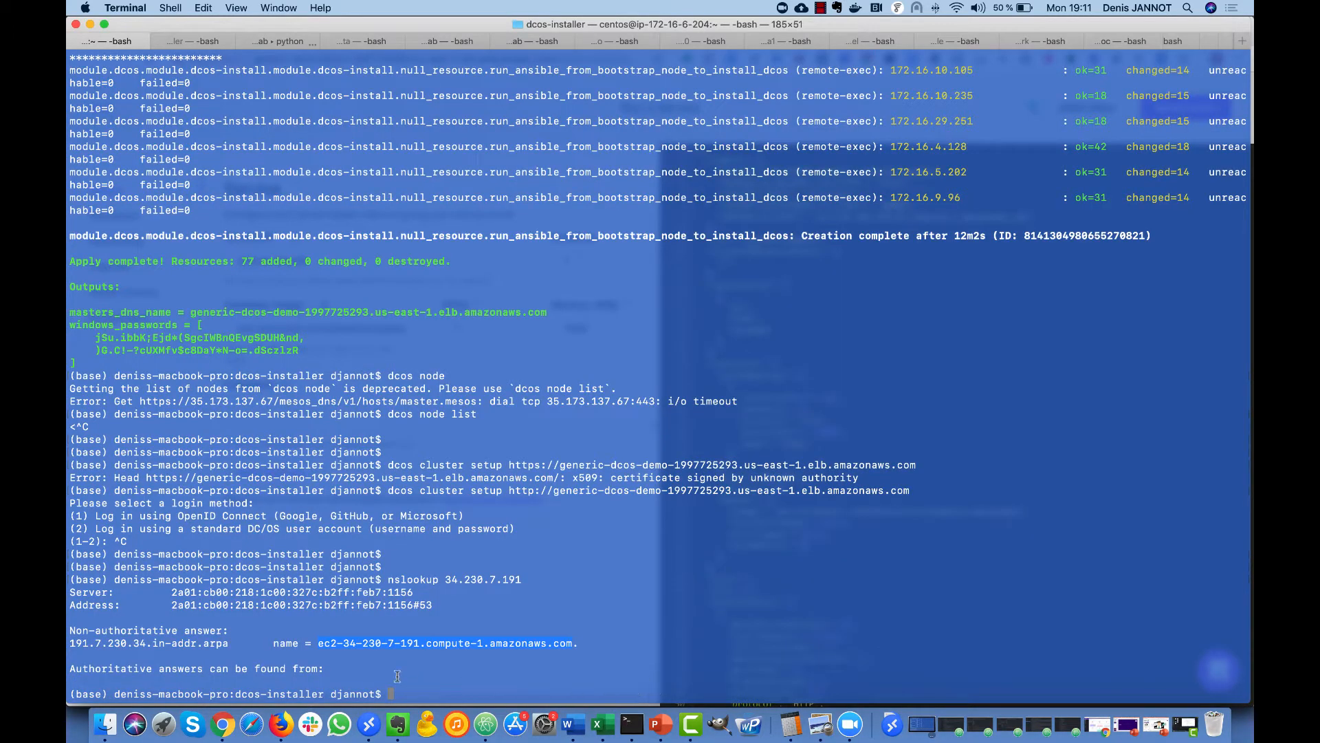
key(super+c)
key(super+Tab)
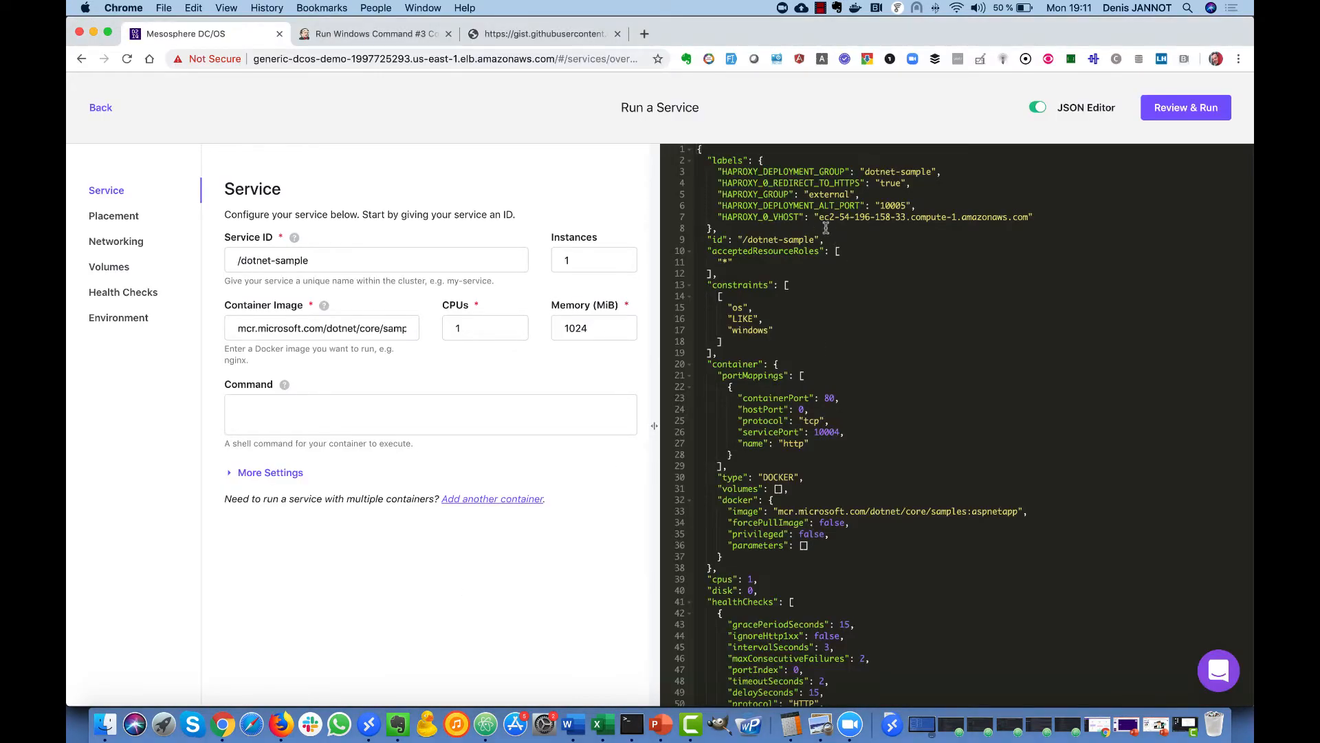
drag(819, 217, 1024, 218)
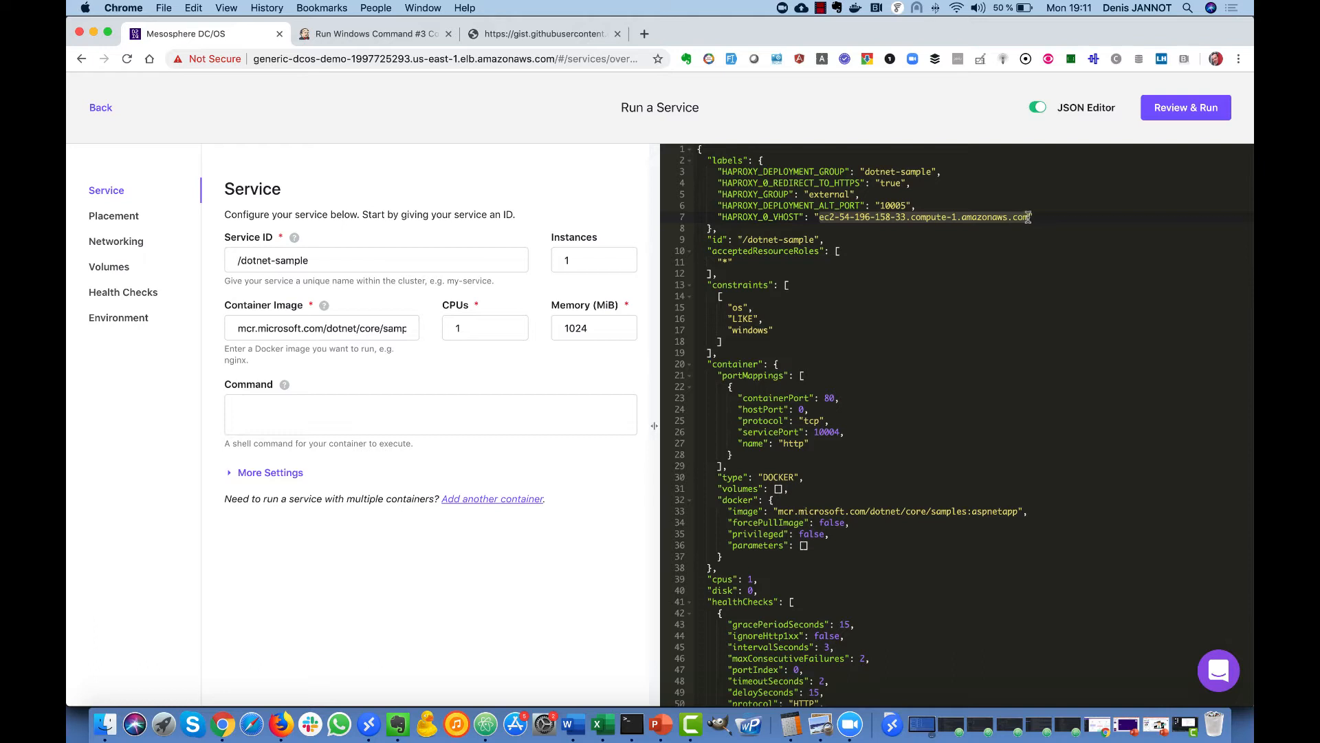
key(super+v)
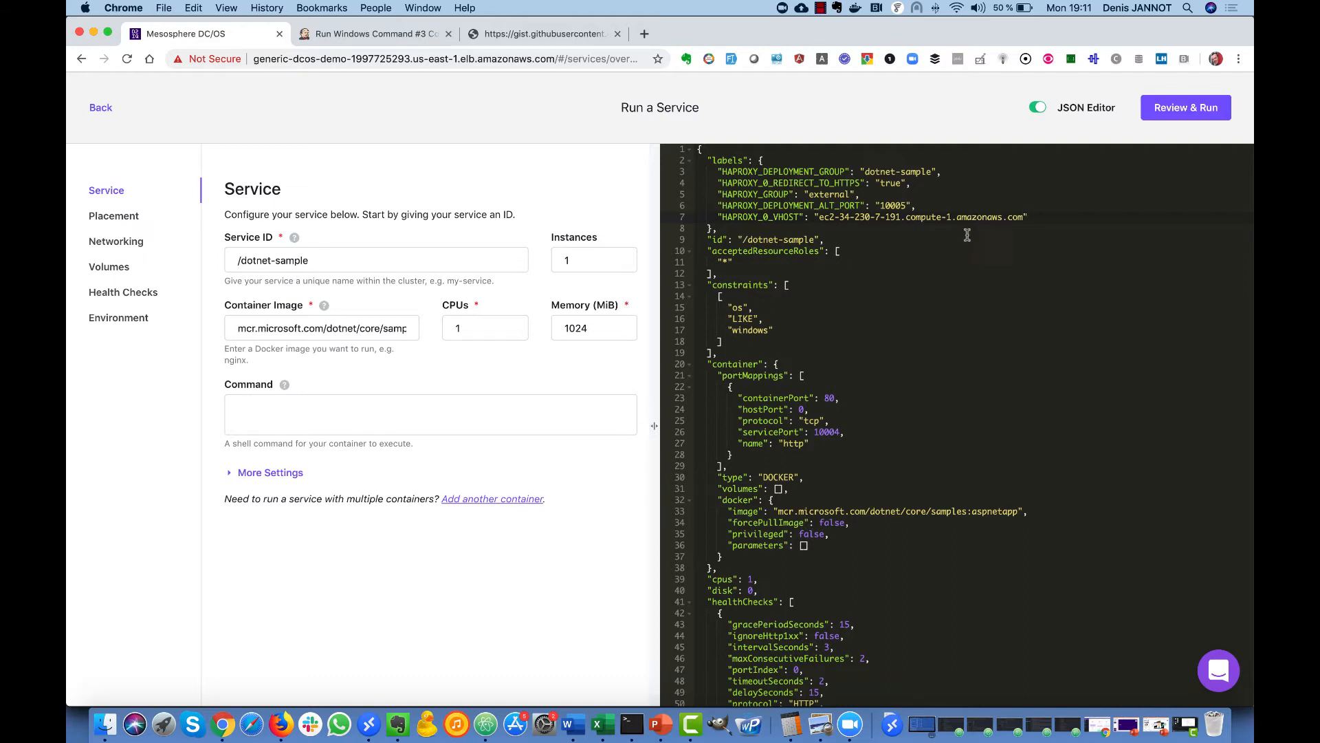
Review and run the dotnet-sample service, and view the active tasks on agent node 172.16.10.235
click(1204, 111)
click(1190, 113)
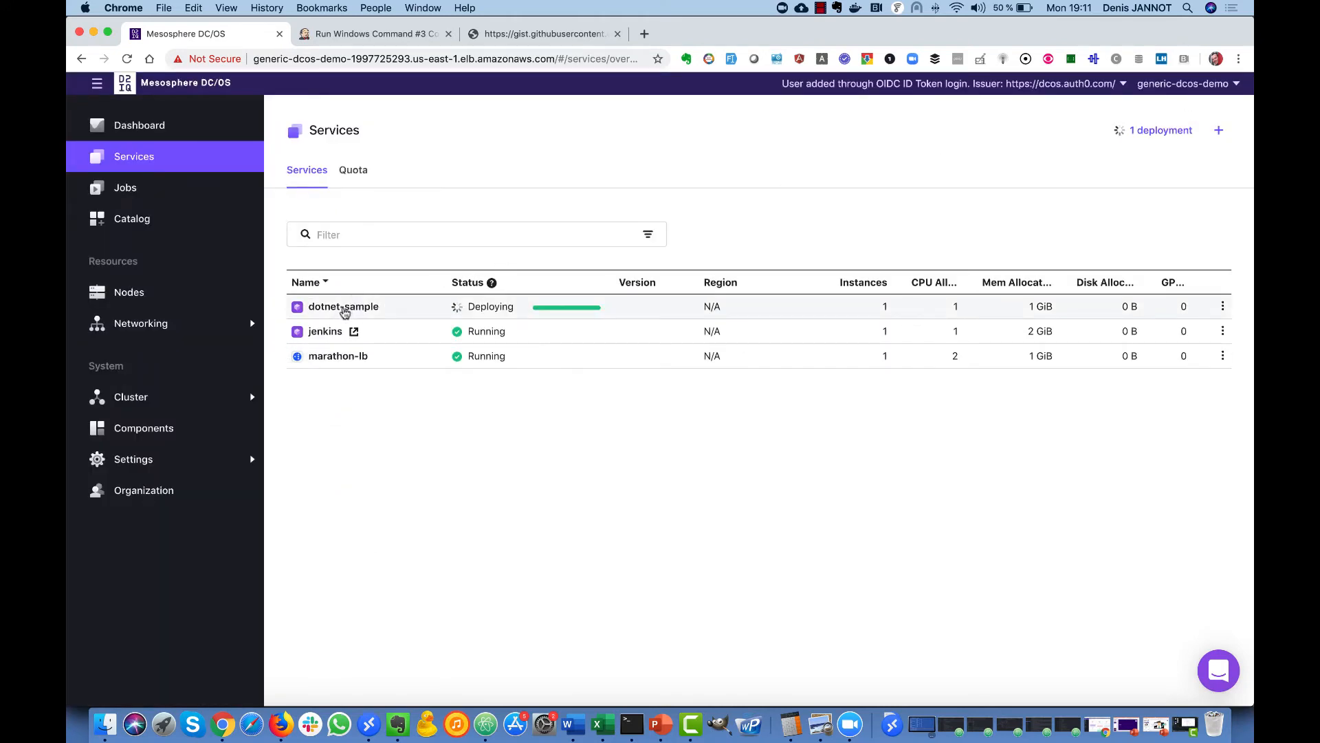
click(152, 295)
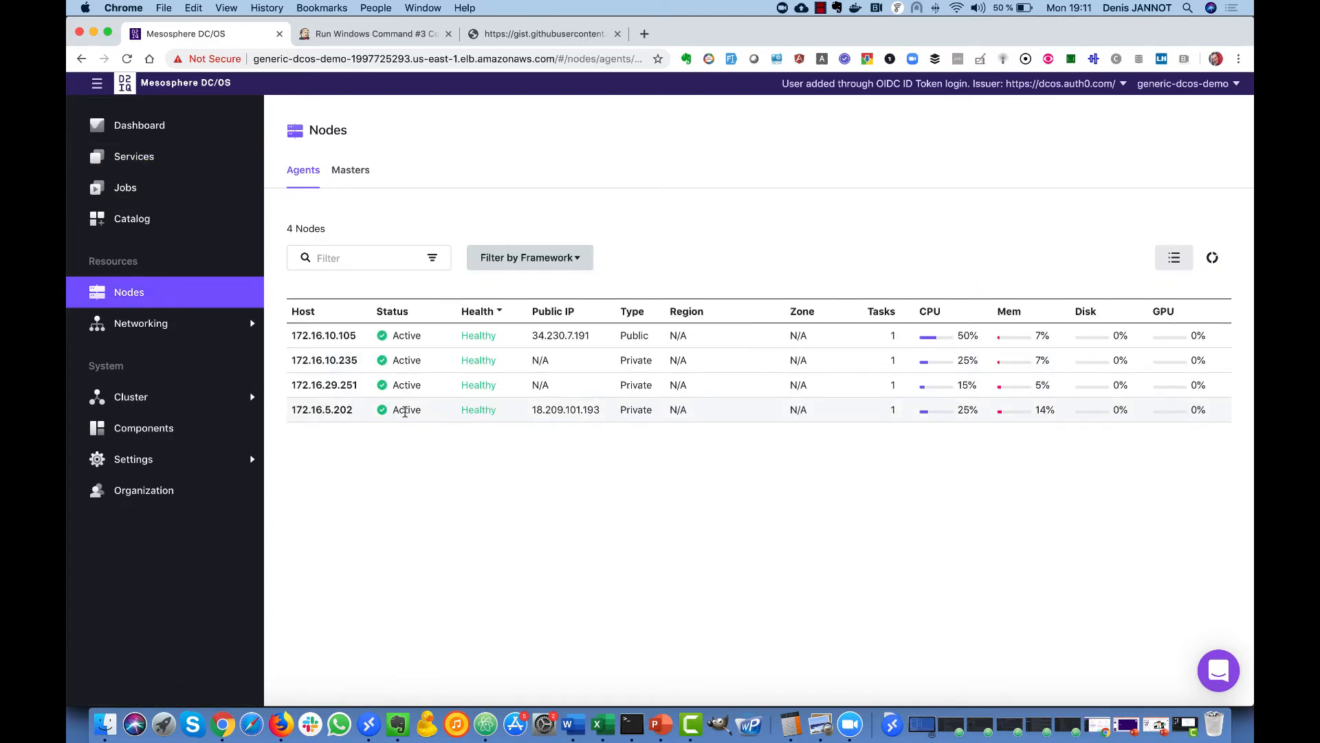
click(332, 362)
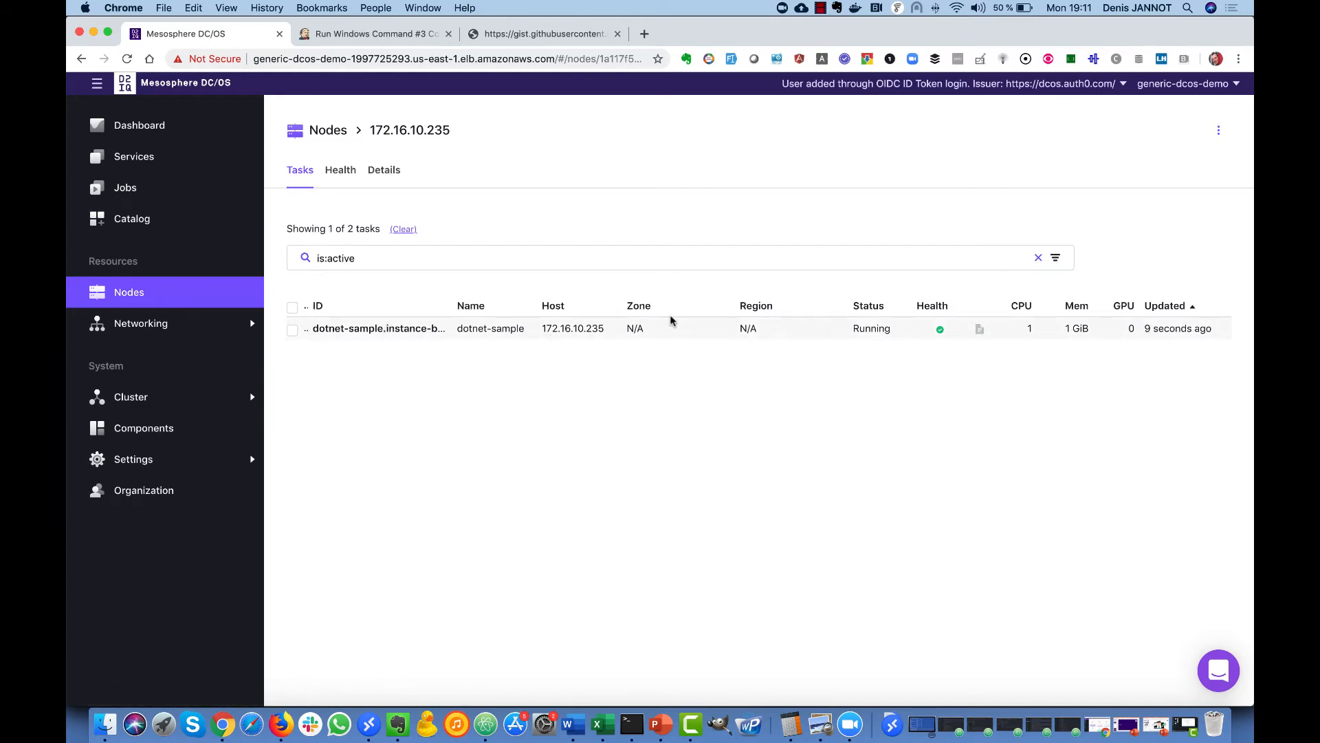
Load ec2-34-230-7-191.compute-1.amazonaws.com in a new browser tab to check the deployed web app
click(645, 33)
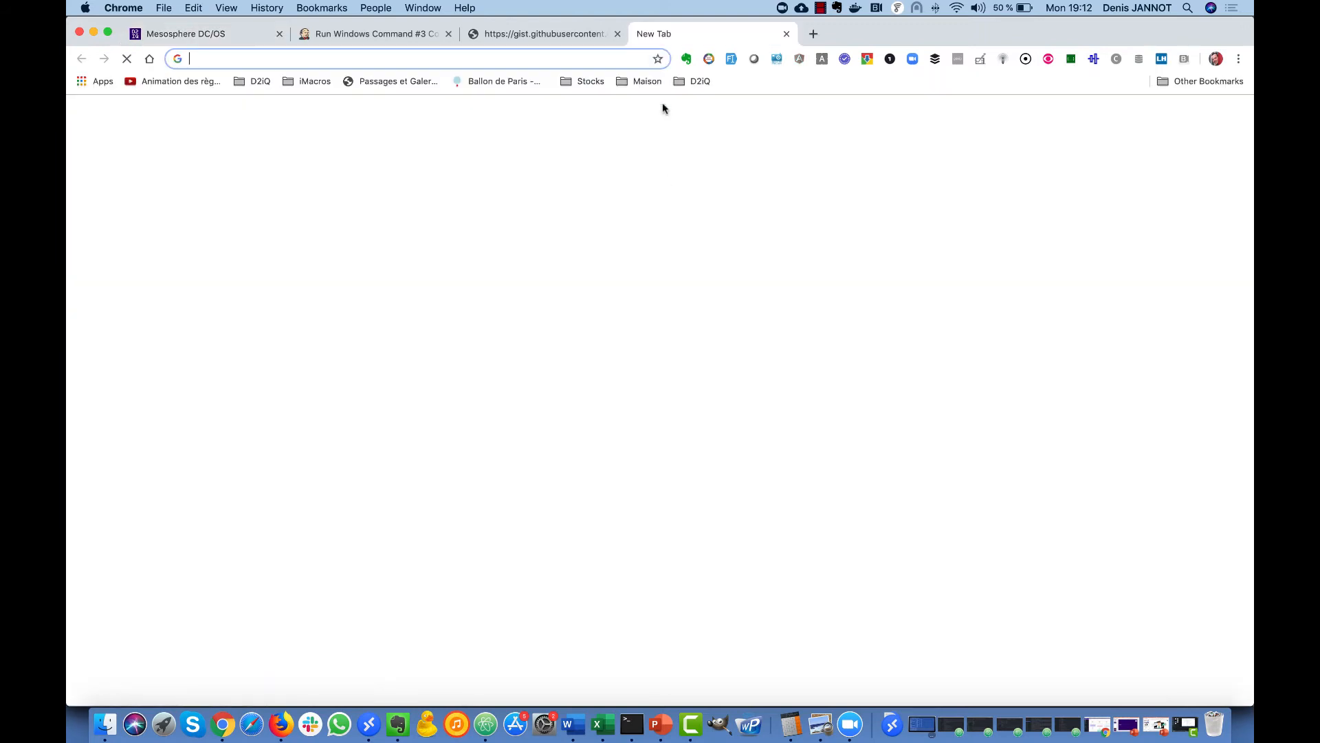
key(super+v)
key(Return)
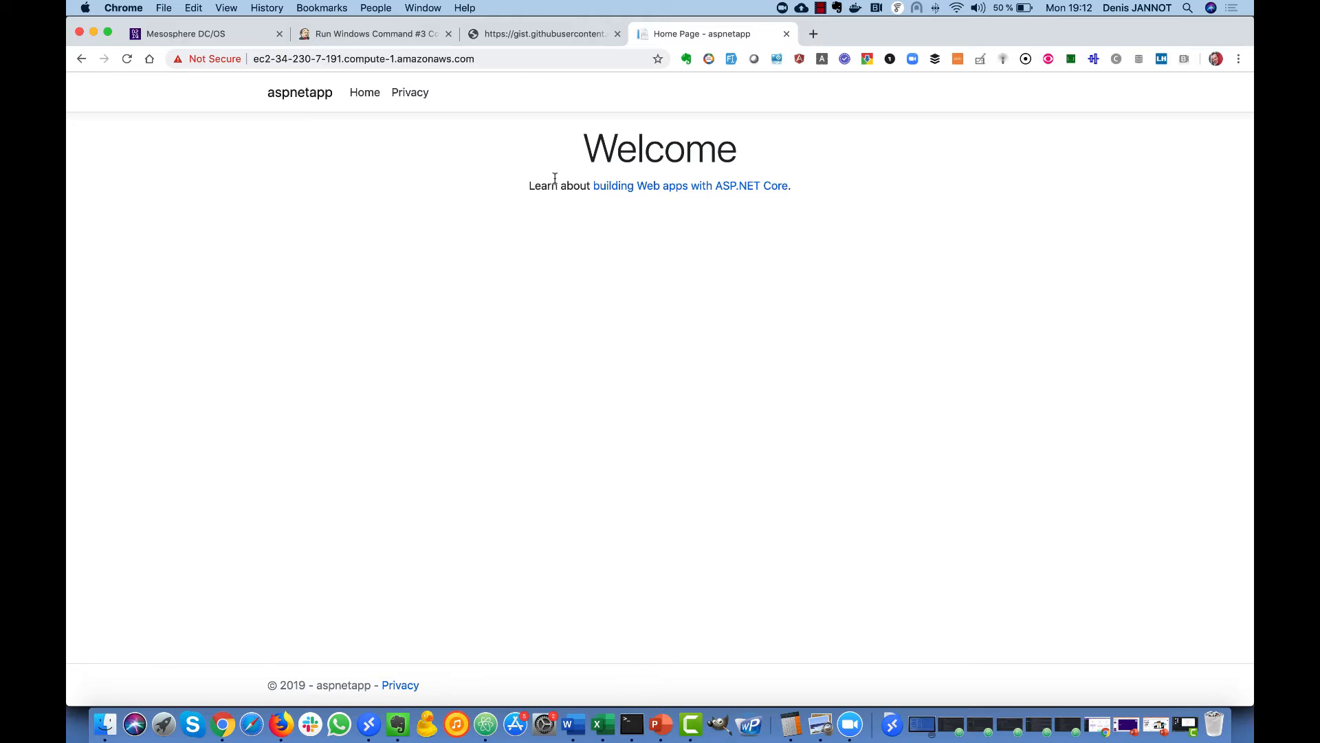
Switch to the remote Windows command prompt and list the running containers with docker ps
click(369, 724)
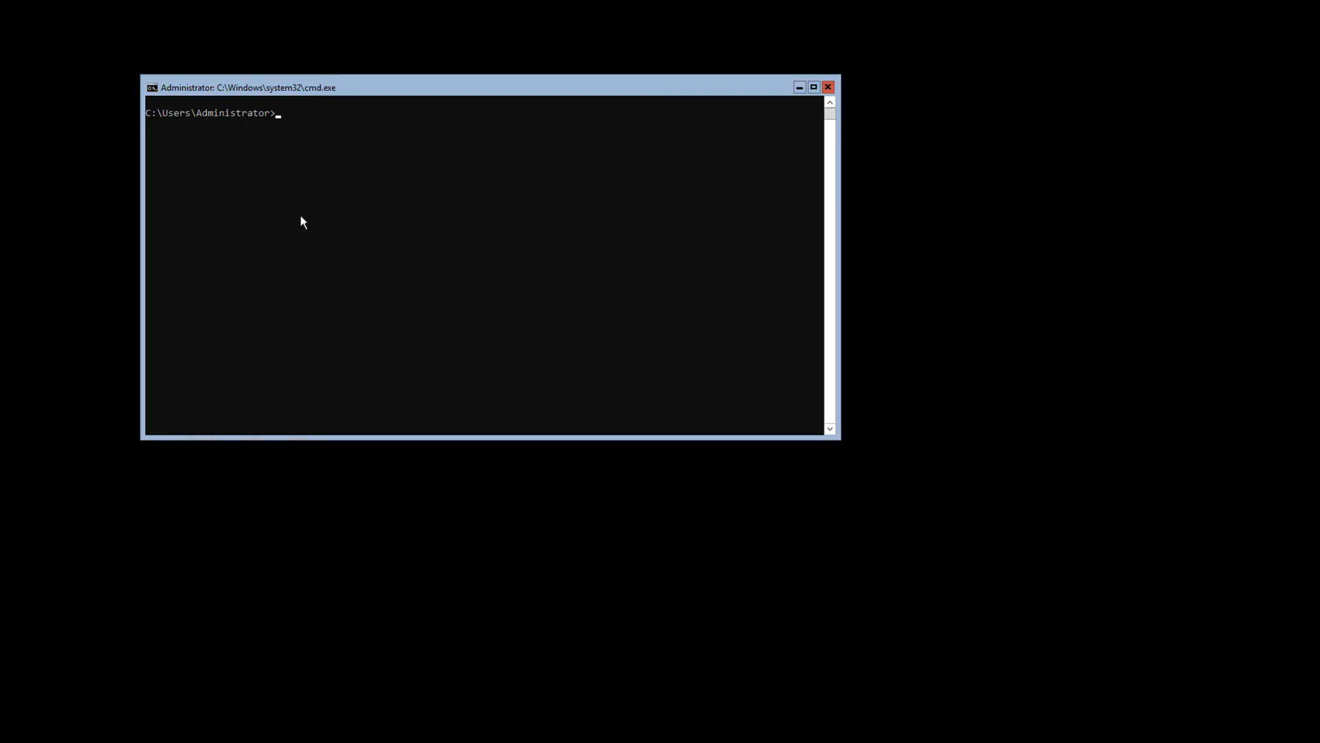
text(docker ps)
key(Return)
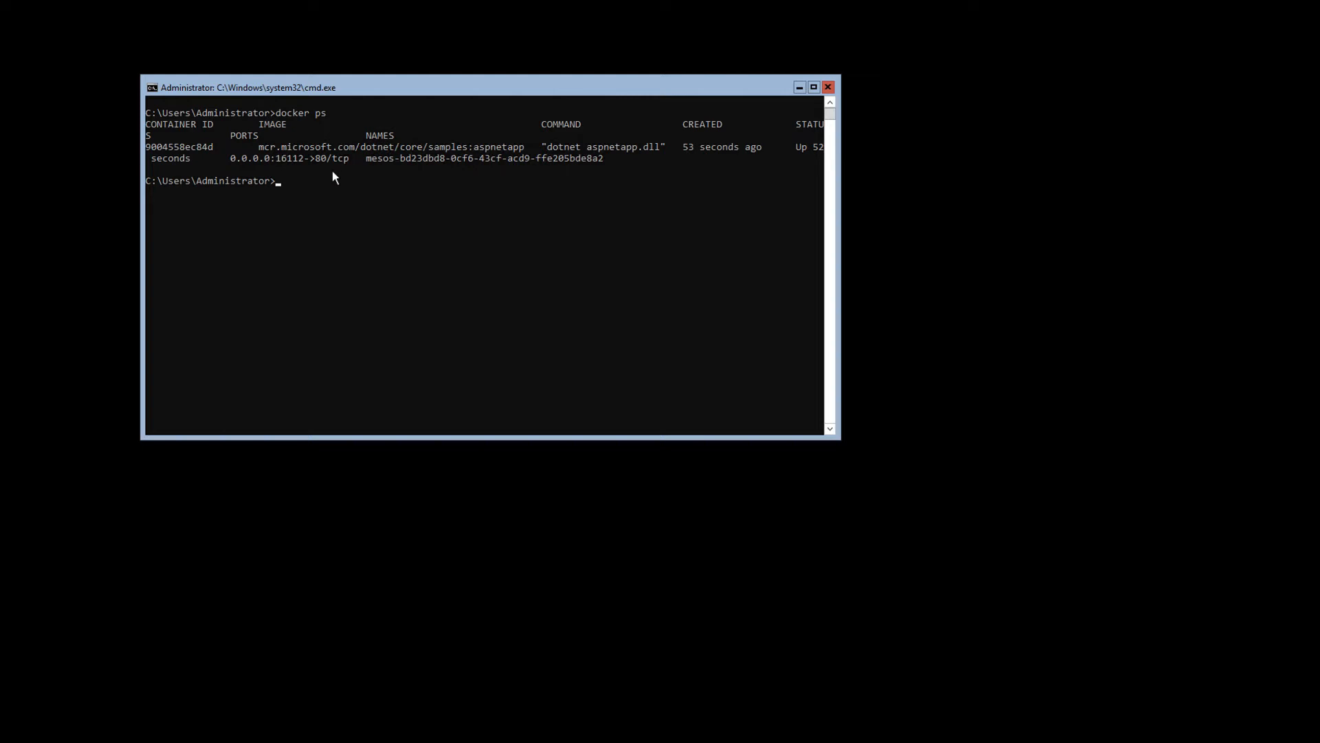
Force-remove the aspnetapp container with docker rm -f 9004558ec84d
text(docker rm -f)
drag(148, 150, 207, 151)
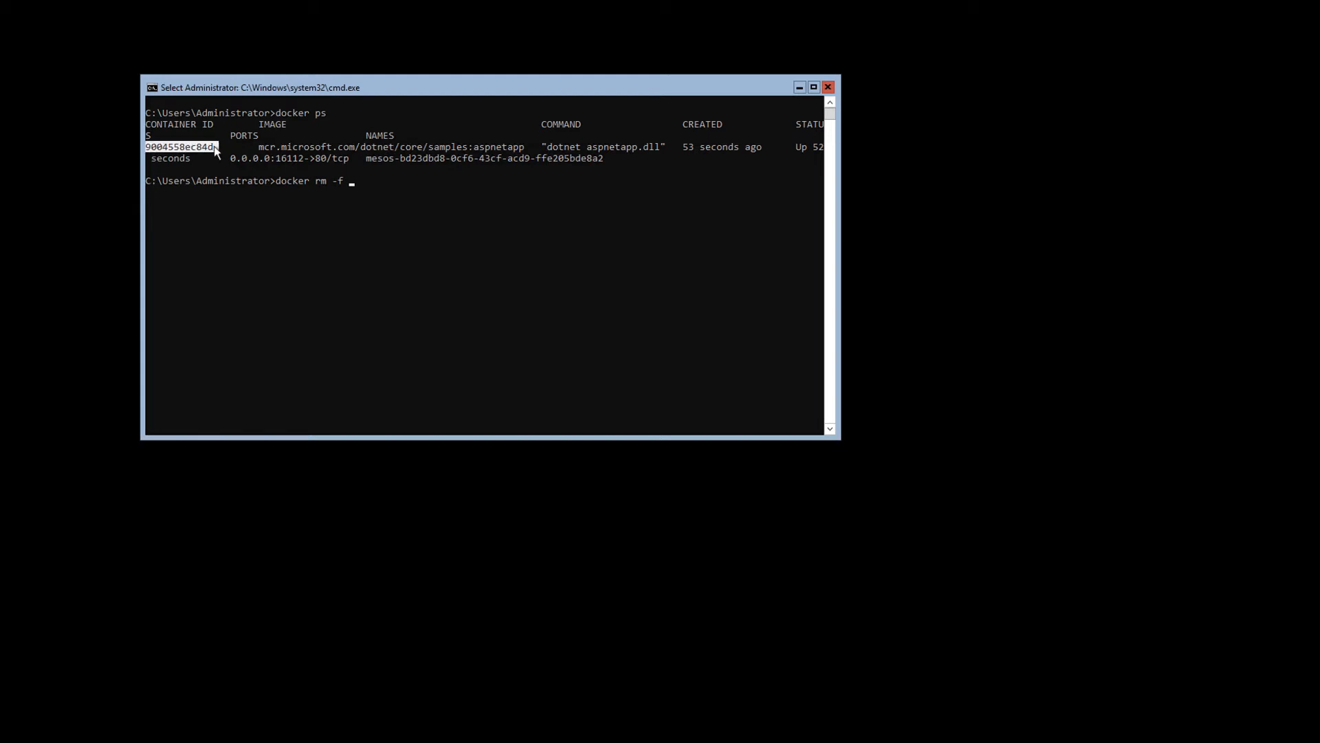
right_click(213, 146)
right_click(213, 145)
key(Return)
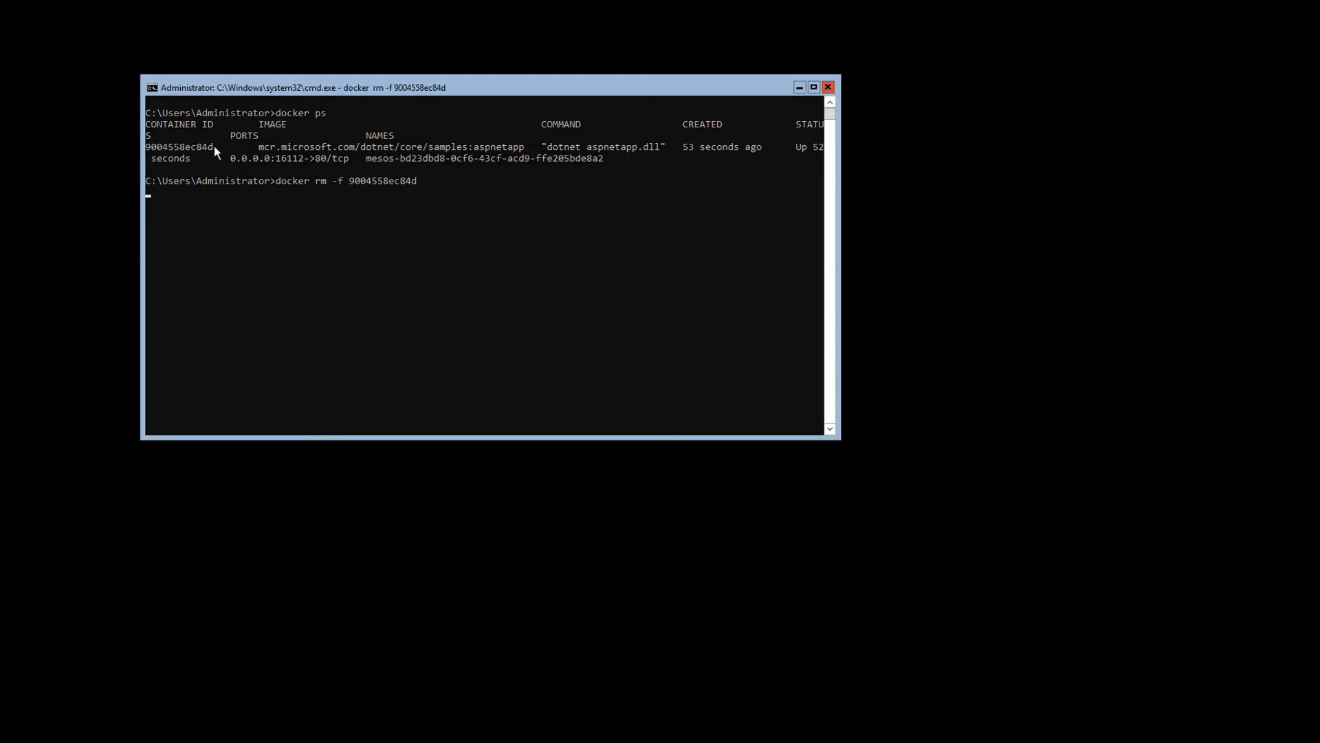
Switch back to DC/OS in Chrome and open the dotnet-sample service's task list to examine the container's rescheduling
key(super+Tab)
key(super+Tab)
key(super+Tab)
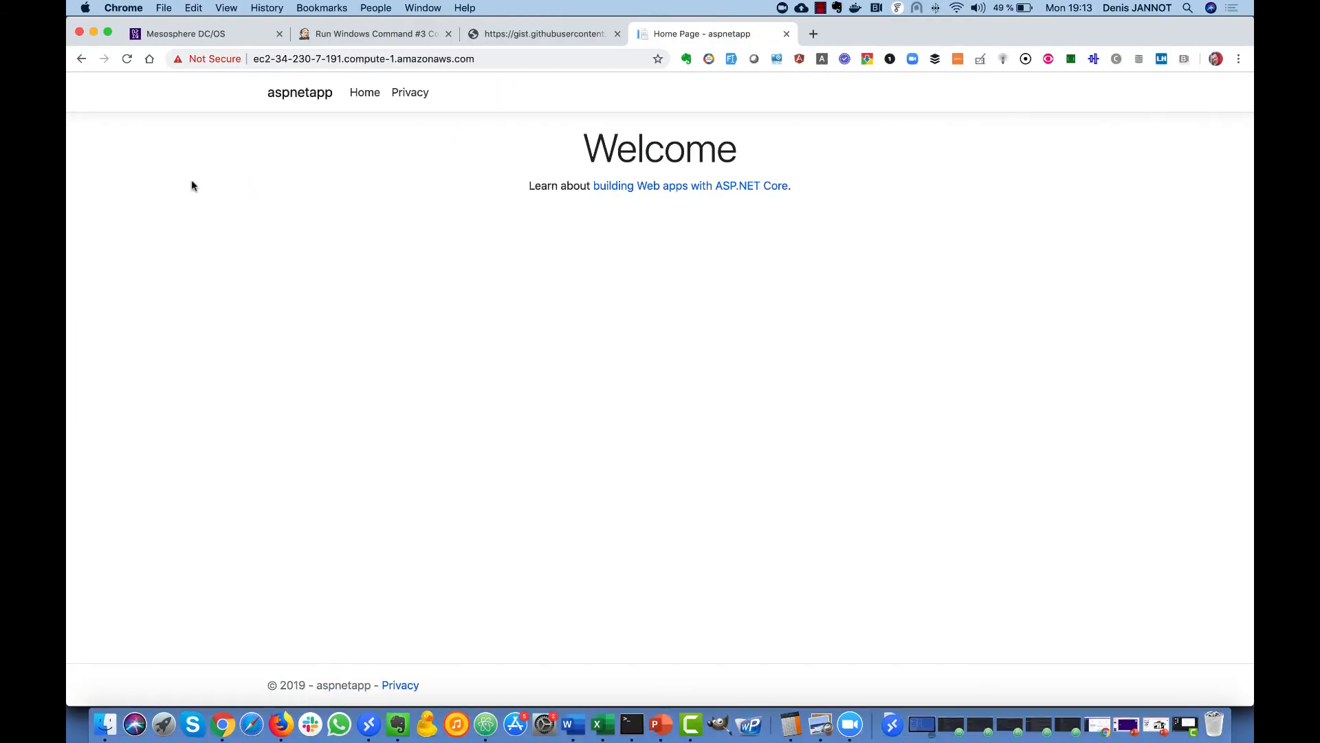
click(219, 34)
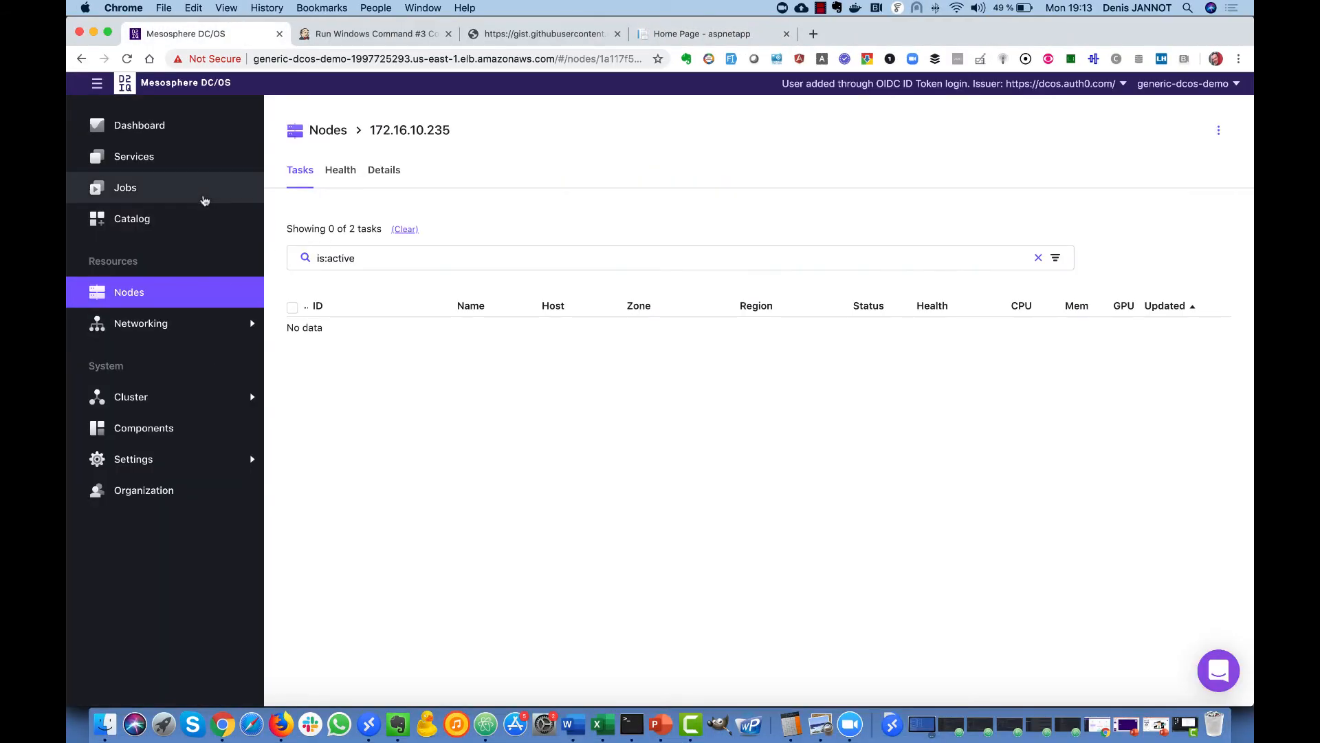
click(134, 157)
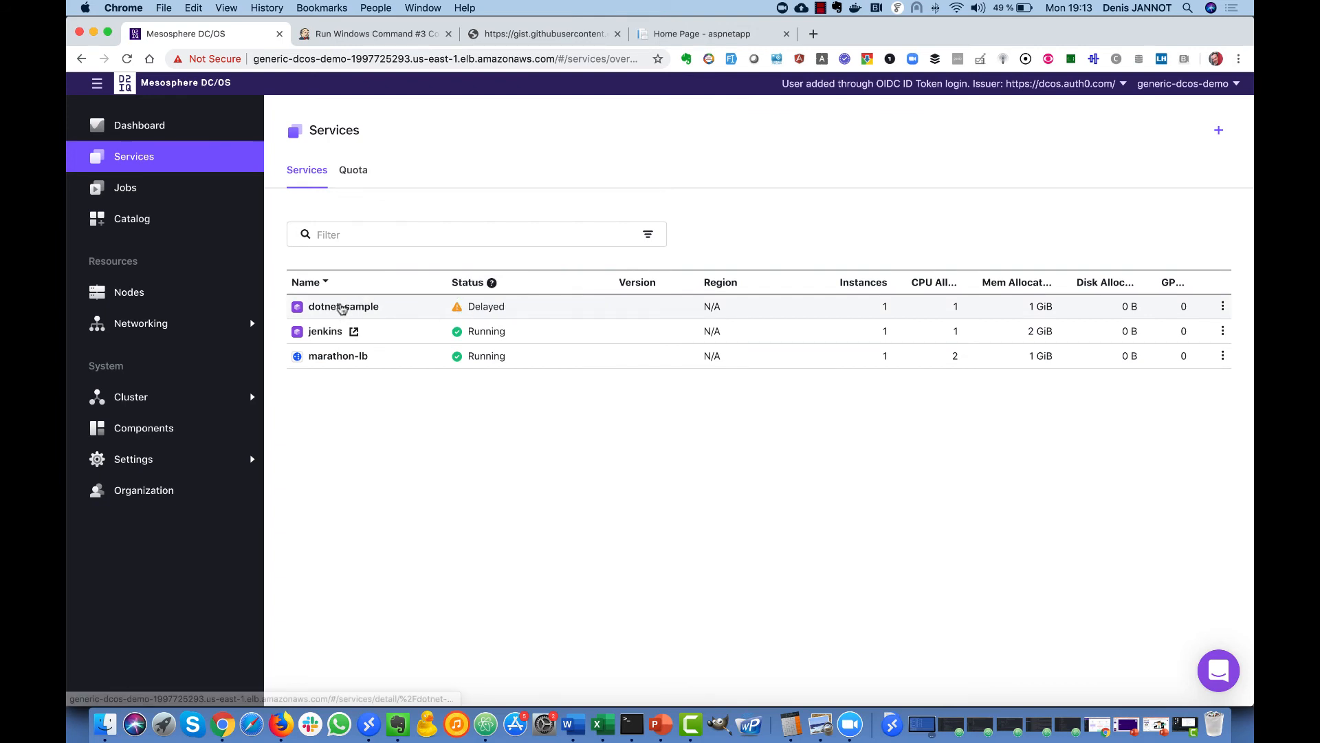
click(342, 305)
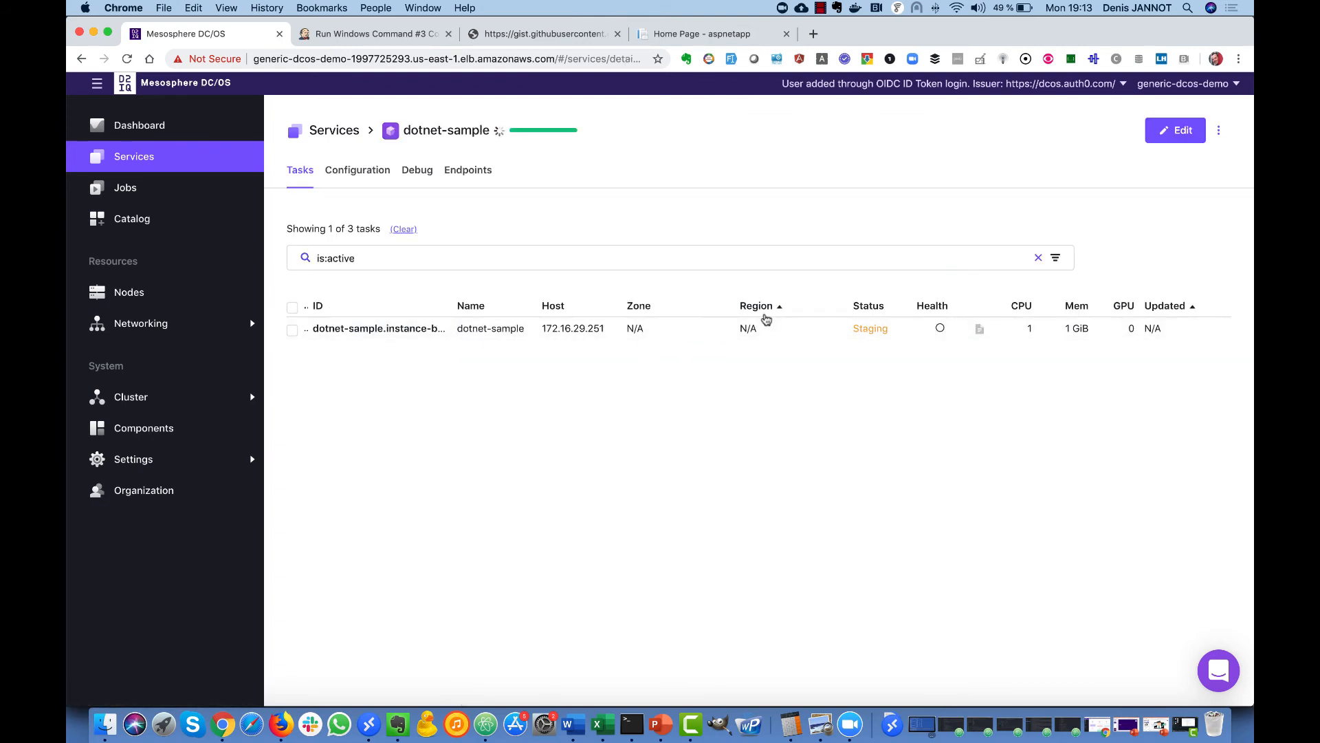
Compare the active tasks on agent nodes 172.16.10.235 and 172.16.29.251
click(142, 291)
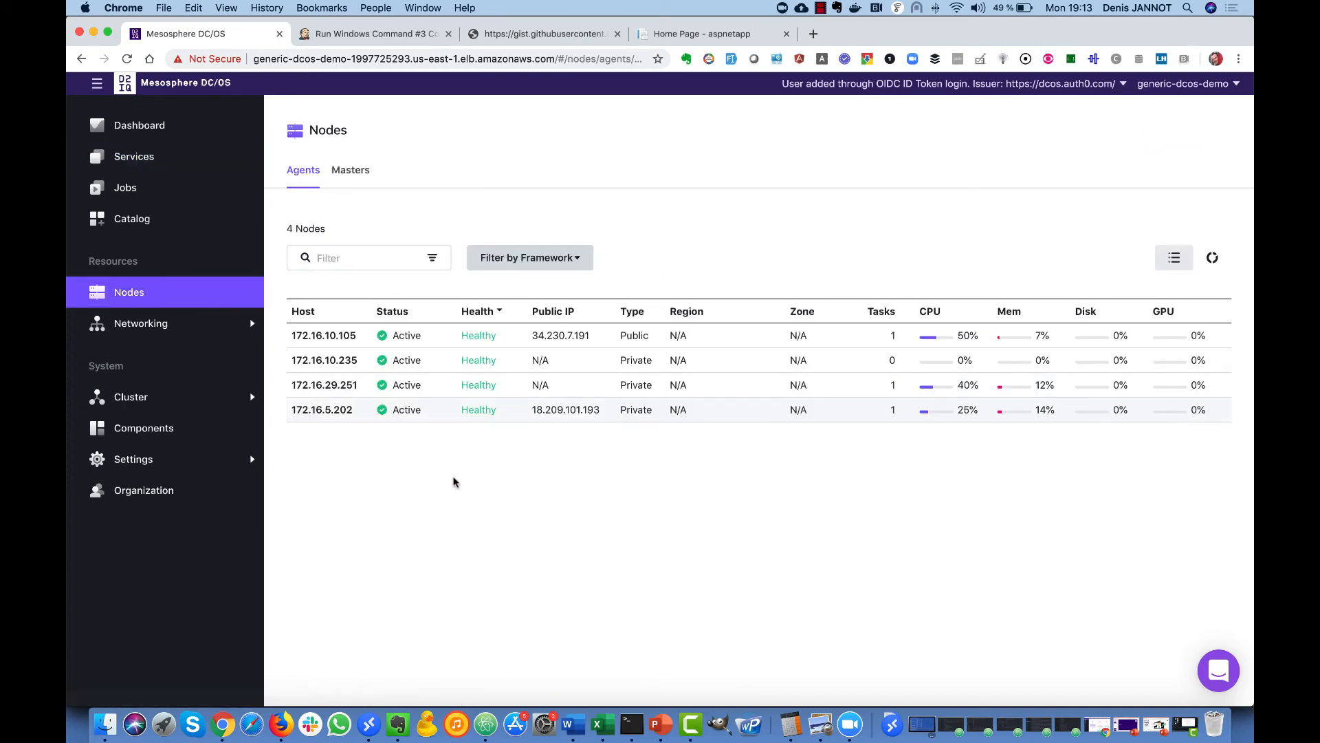
click(312, 366)
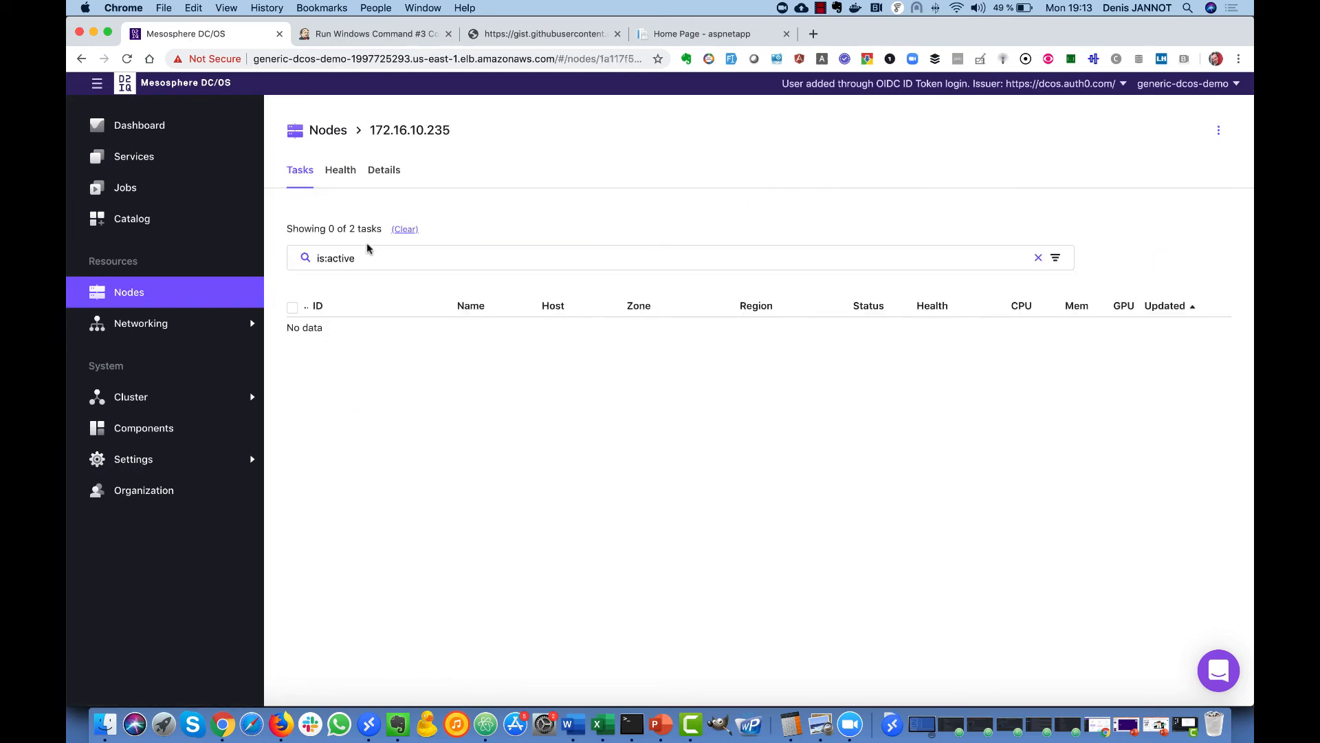
click(328, 132)
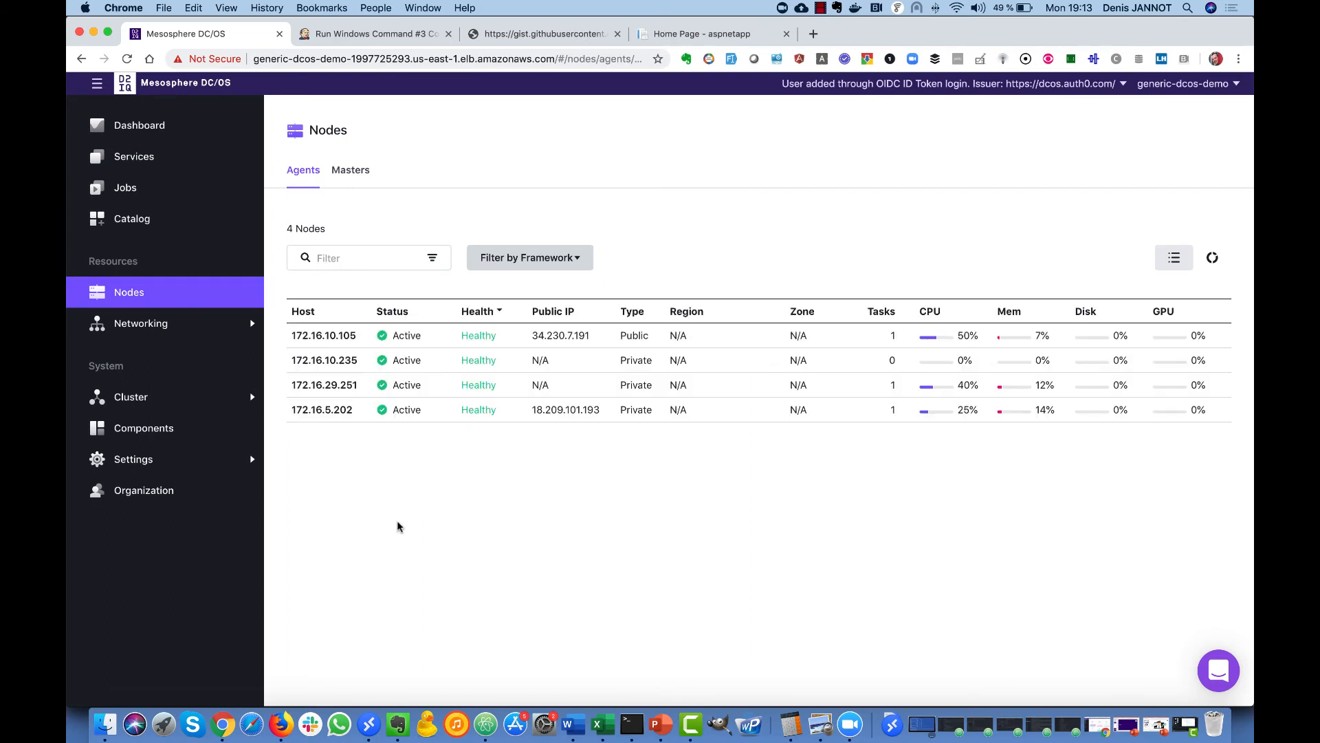
click(336, 389)
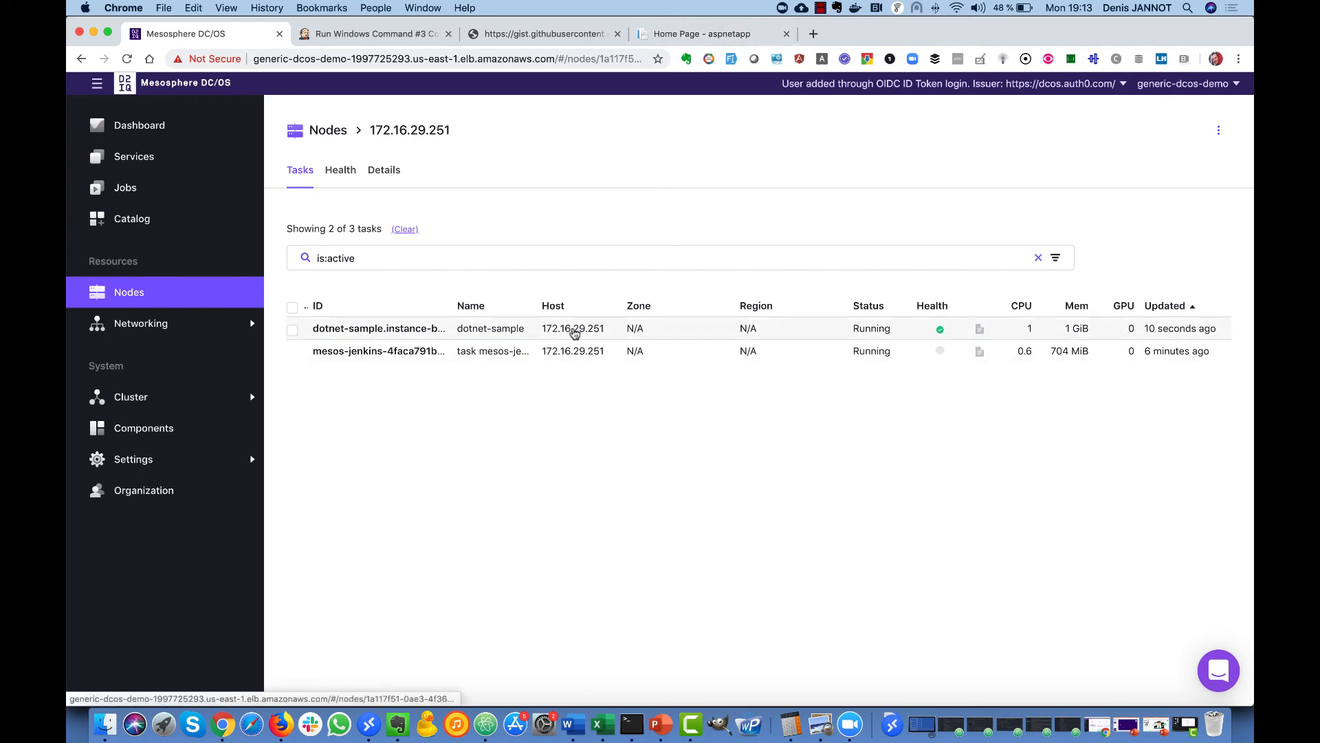
Reload the aspnetapp home page to check that it responds, and return to the DC/OS tab
click(702, 34)
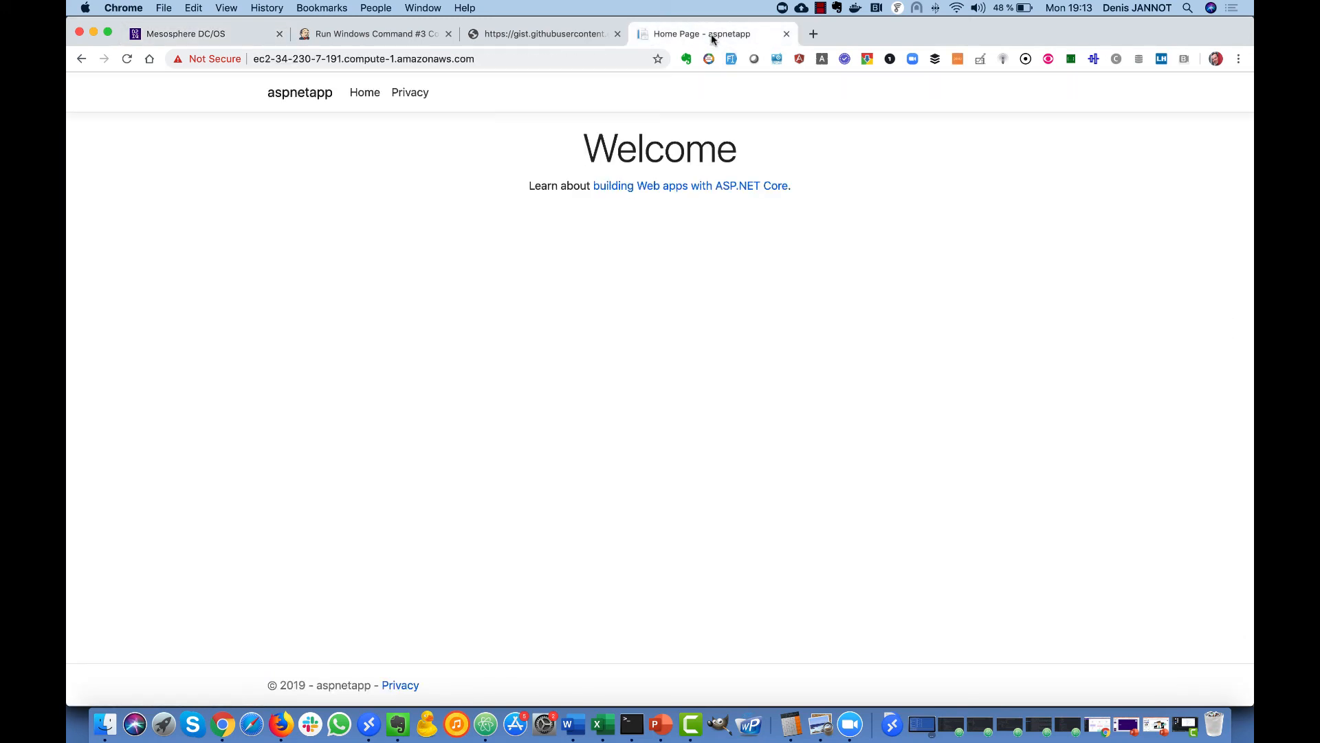
key(super+r)
click(240, 40)
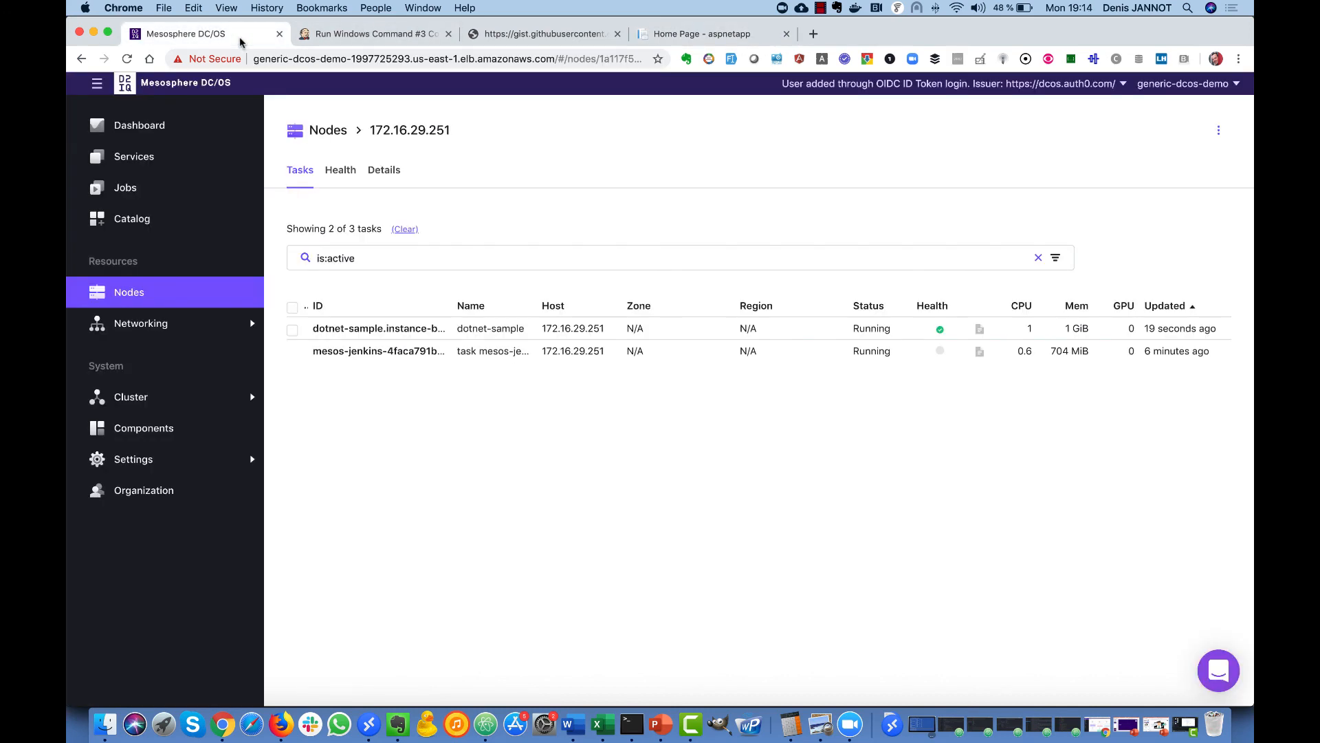